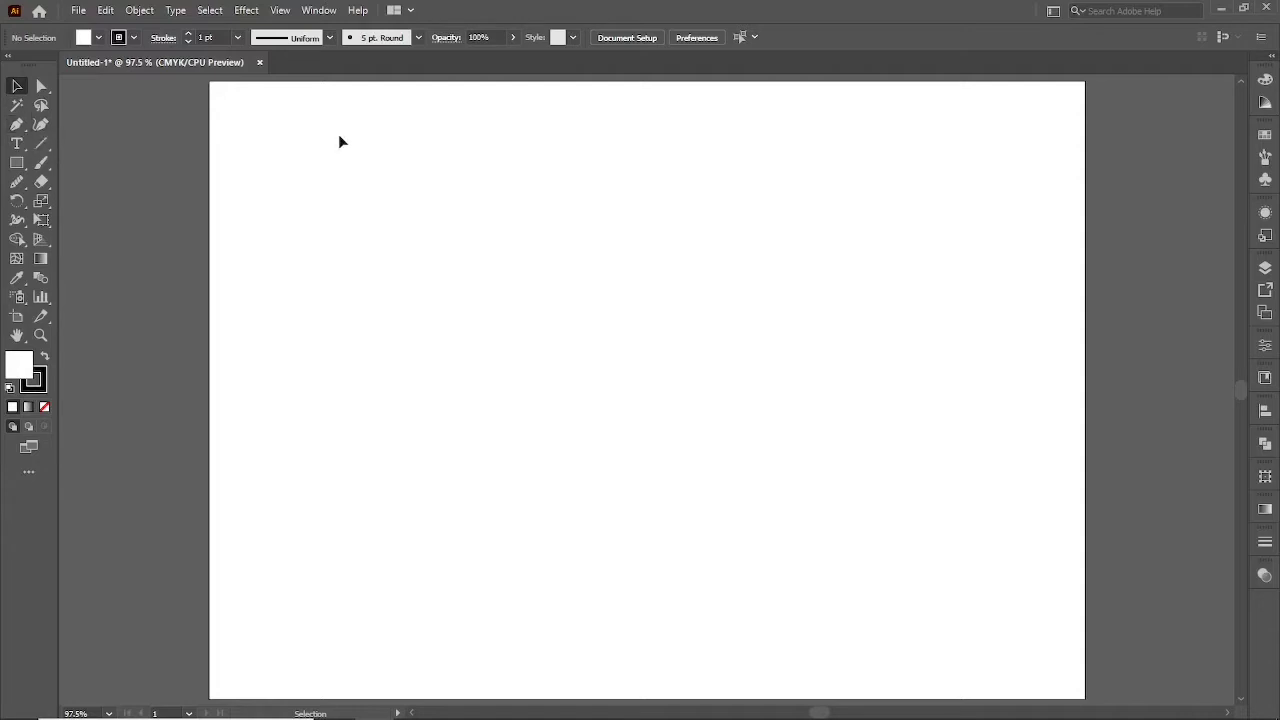
With the Pen tool, place the first anchor of a new path on the blank artboard
left_click(16, 125)
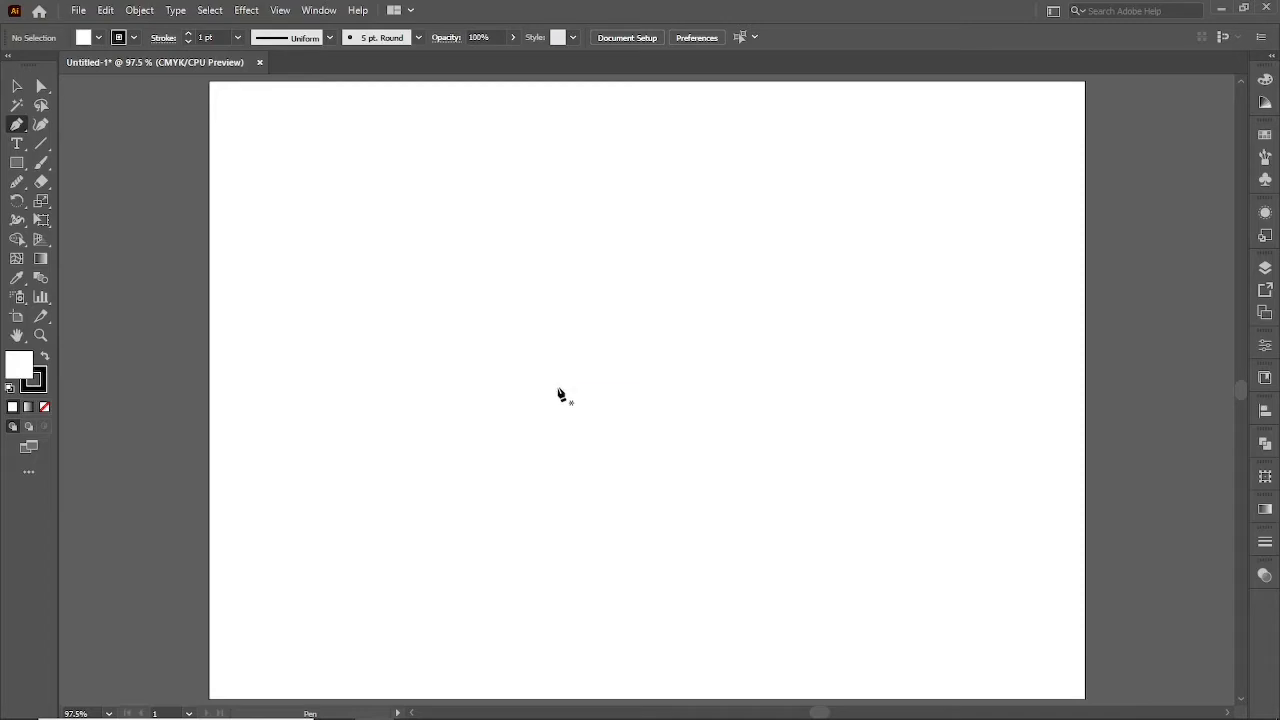
left_click_drag(604, 390, 557, 391)
left_click(461, 298)
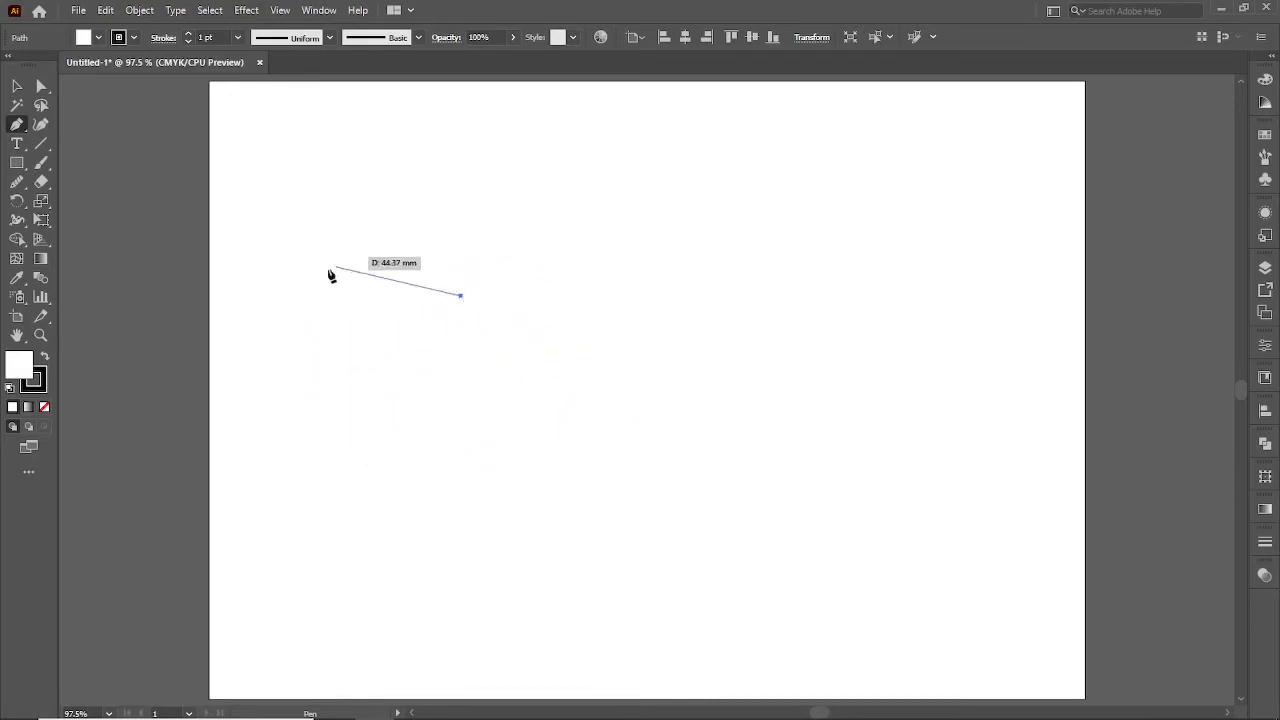
Add four more straight-segment anchors to form an open pentagon-like outline
left_click(589, 221)
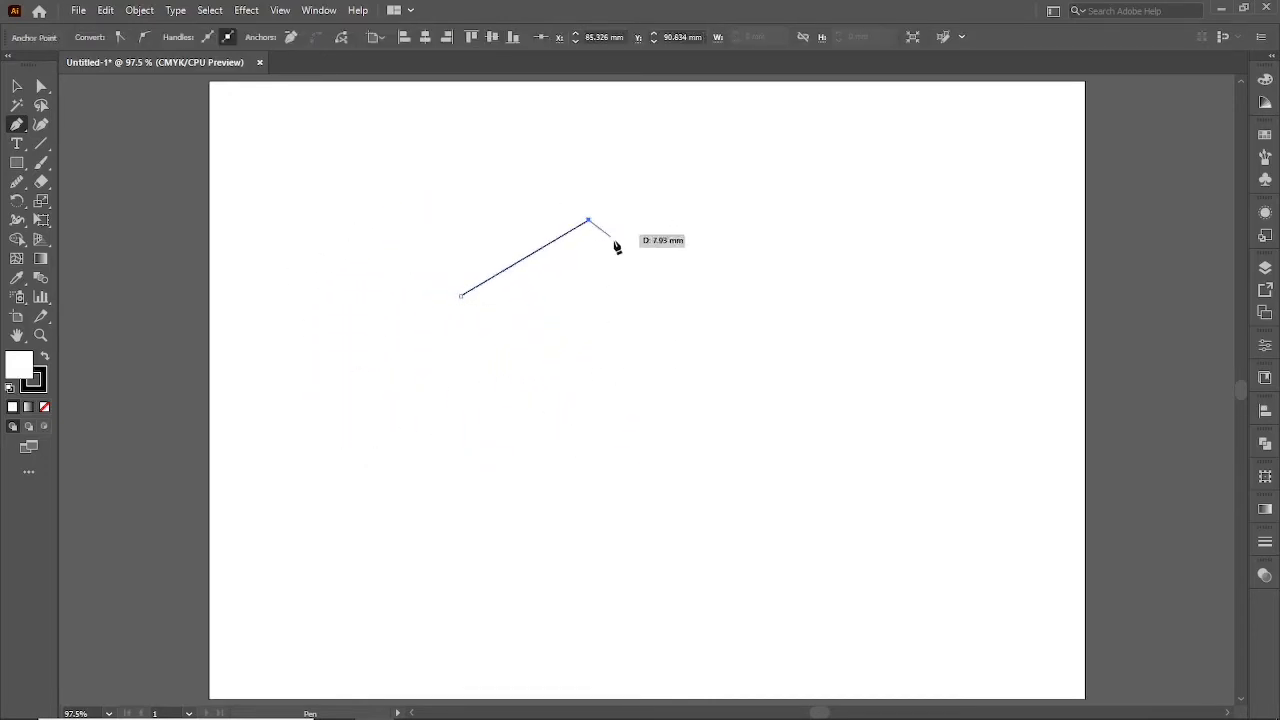
left_click(696, 316)
left_click(606, 443)
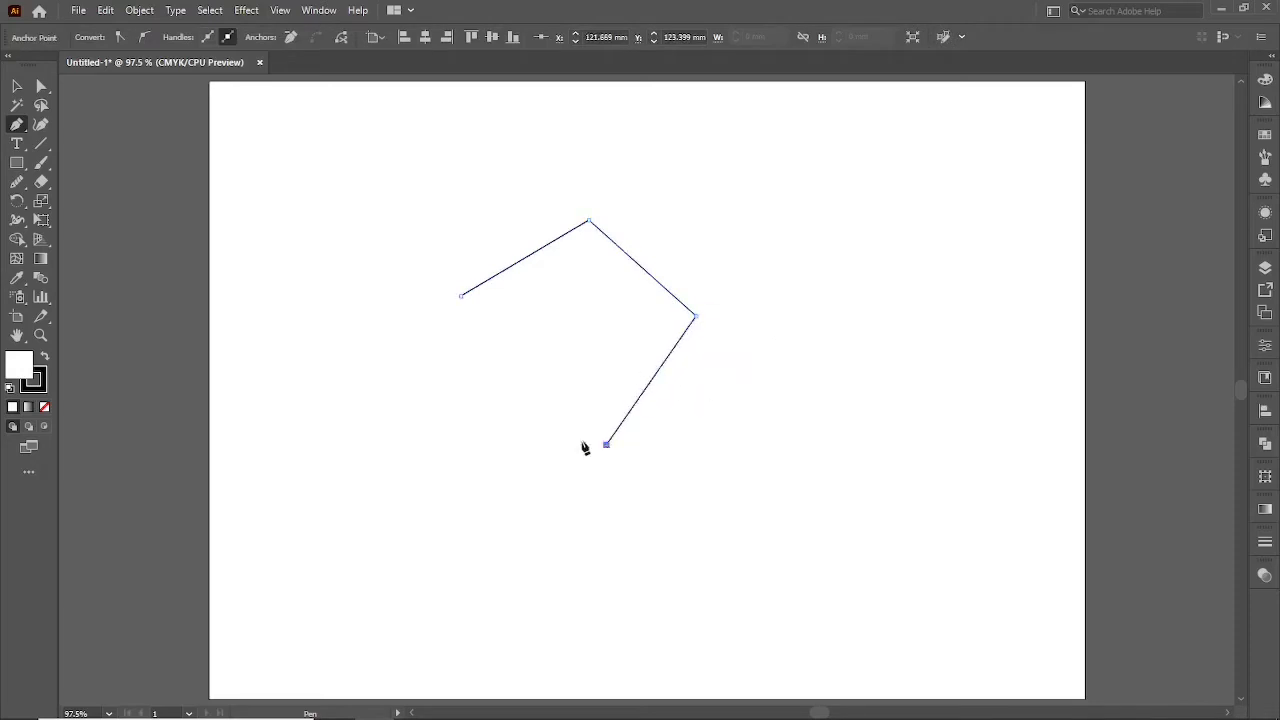
left_click(424, 425)
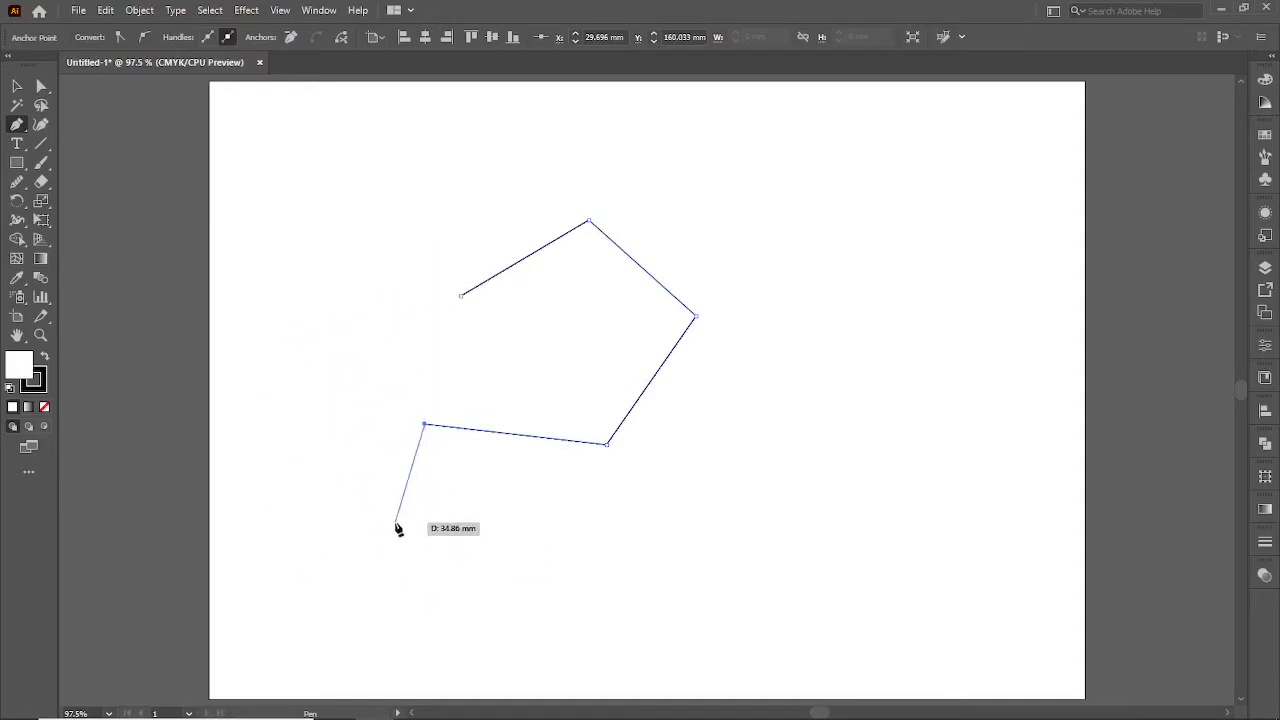
key("Escape")
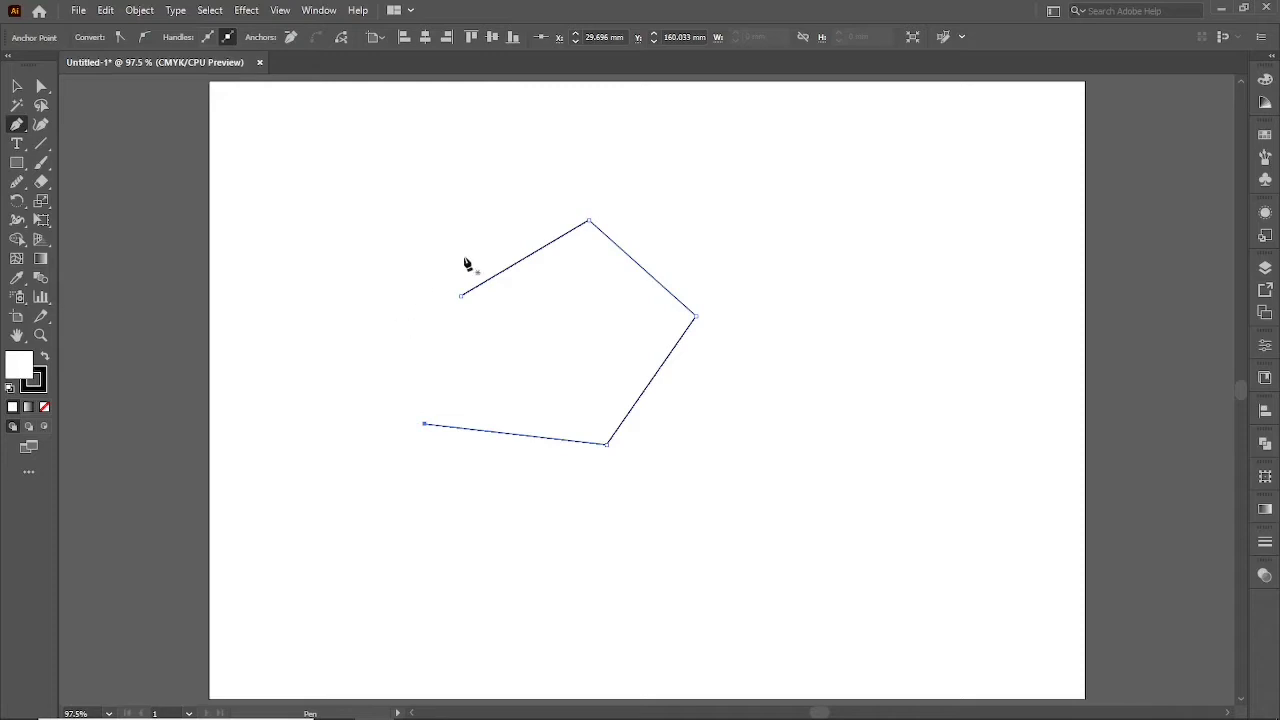
Shrink the outline to about two-thirds size and move it to the artboard's upper right
key("v")
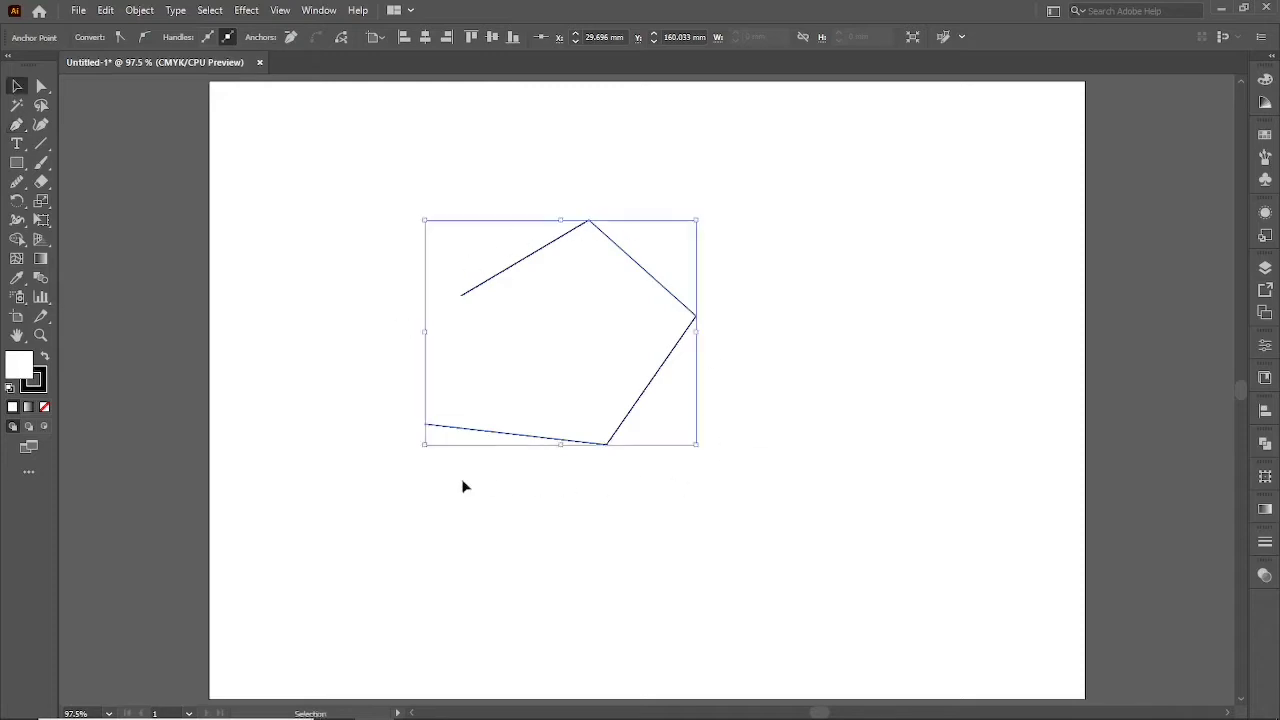
left_click_drag(611, 437, 659, 424)
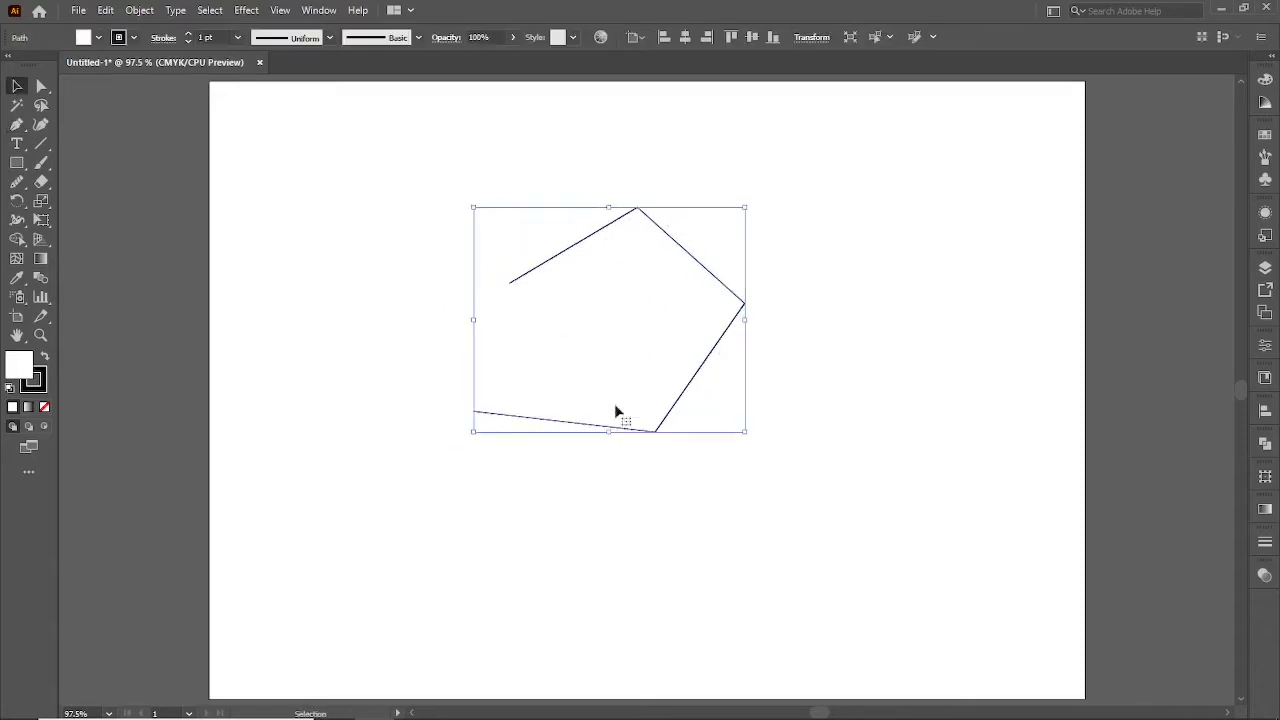
left_click(366, 391)
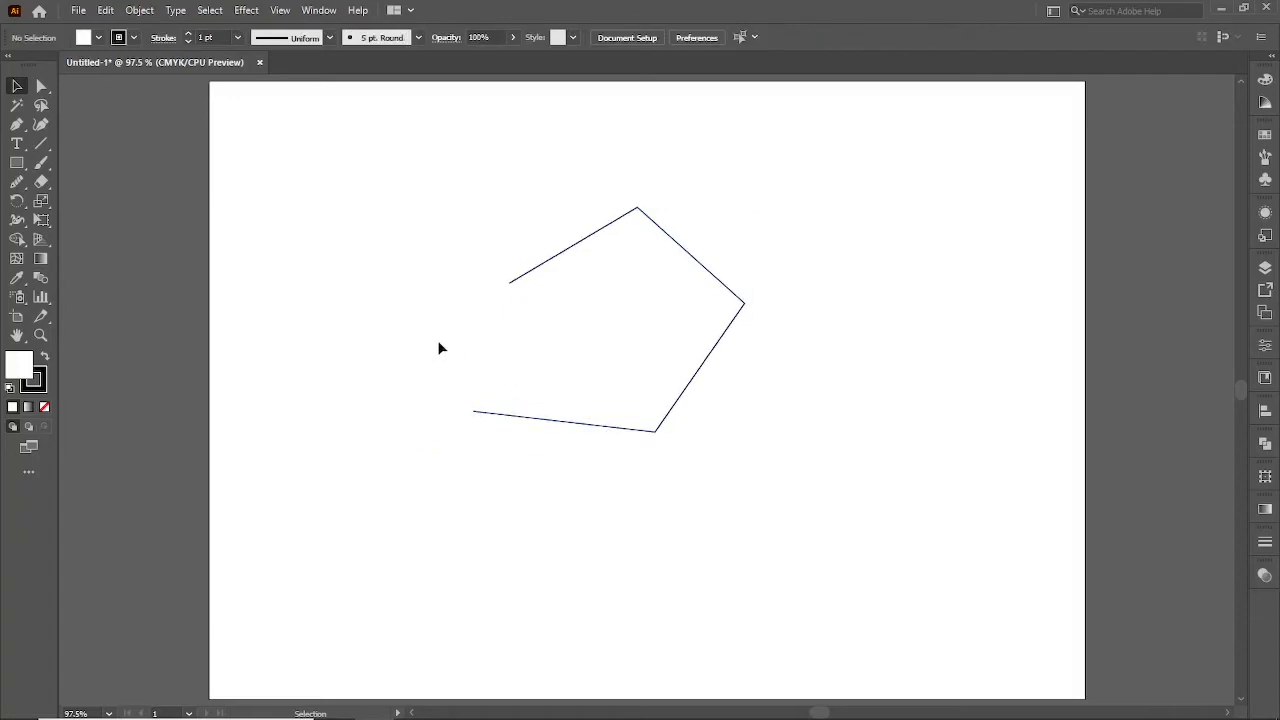
left_click_drag(437, 342, 528, 438)
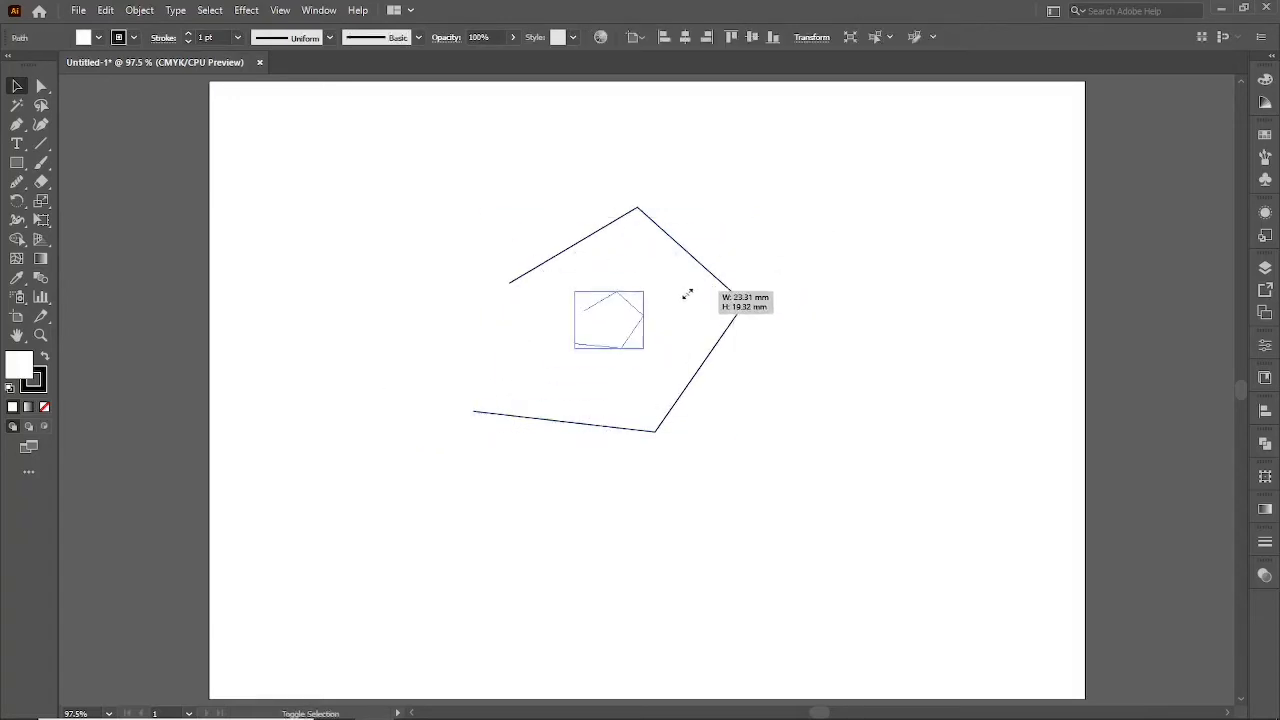
left_click_drag(745, 209, 698, 247)
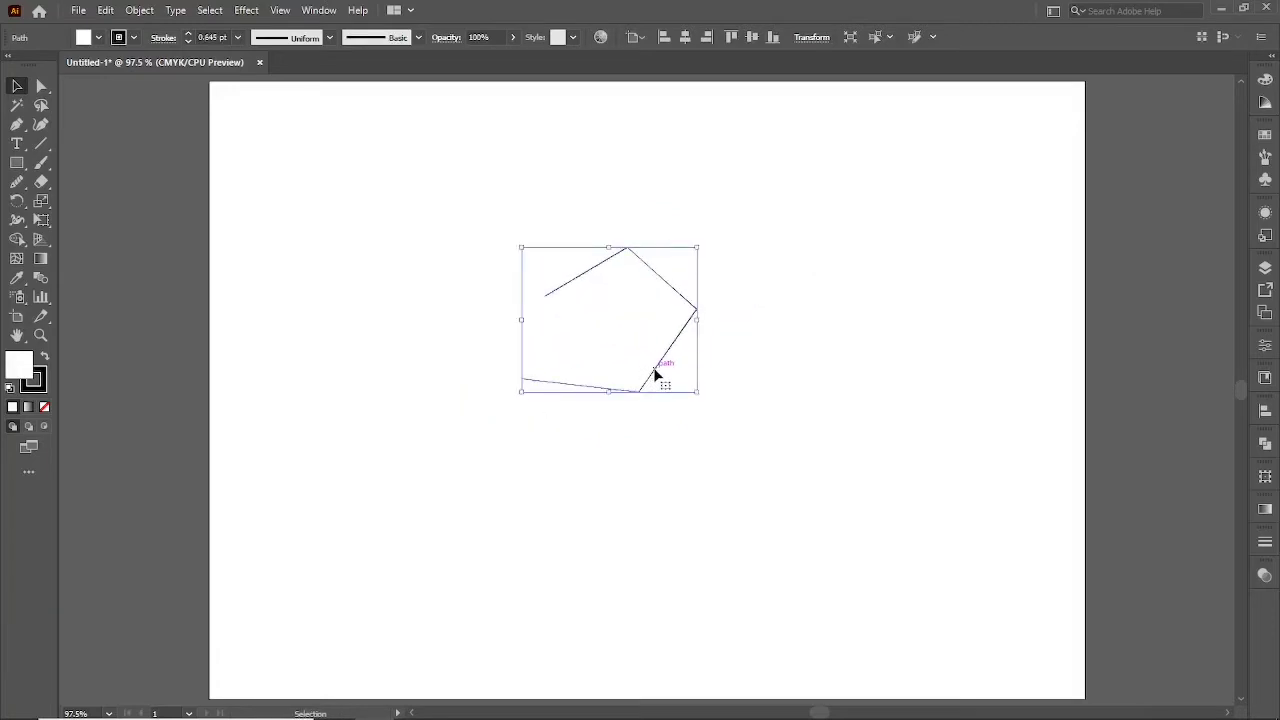
left_click_drag(648, 374, 735, 278)
left_click(345, 472)
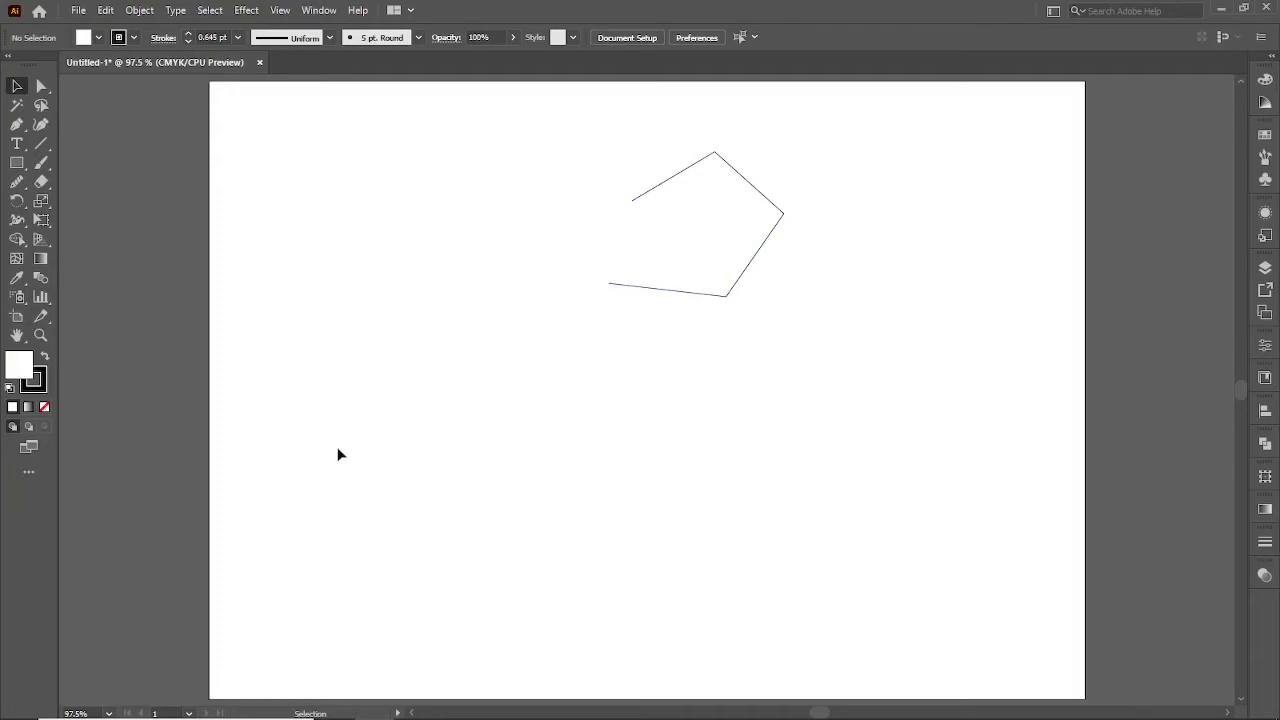
Draw a closed rectangle with the Pen tool from four corner anchors
key("p")
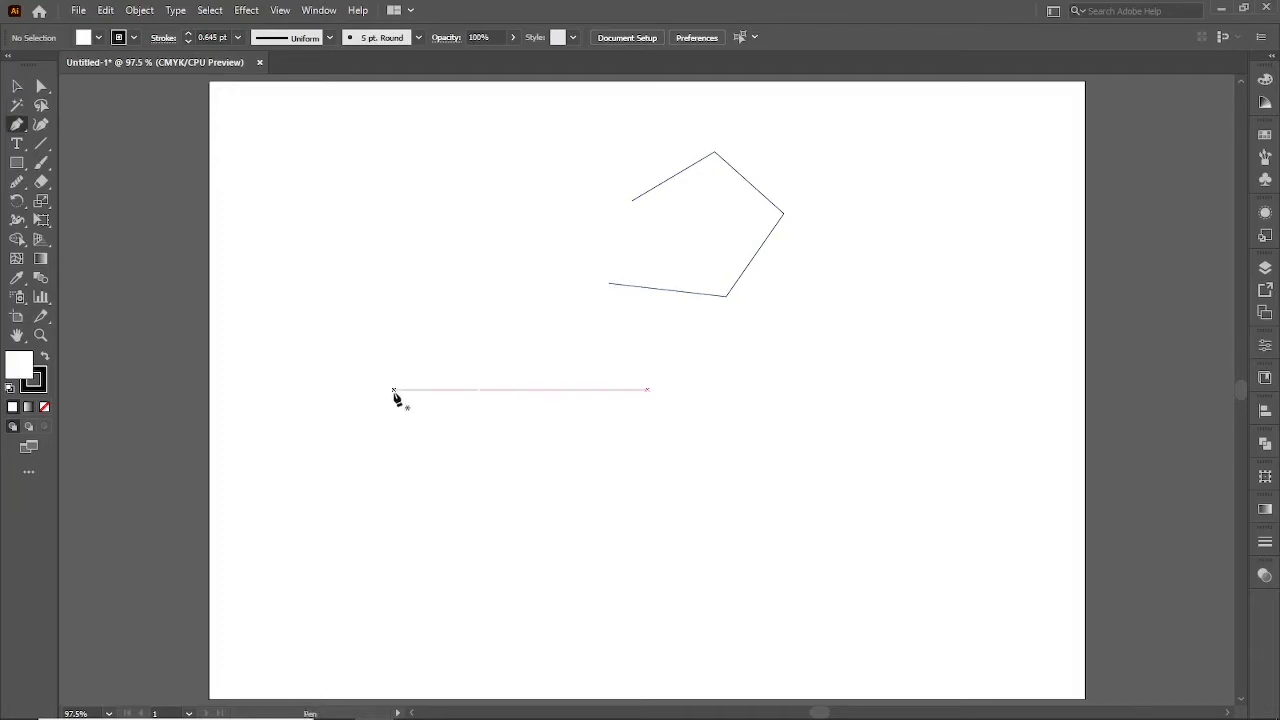
left_click(404, 397)
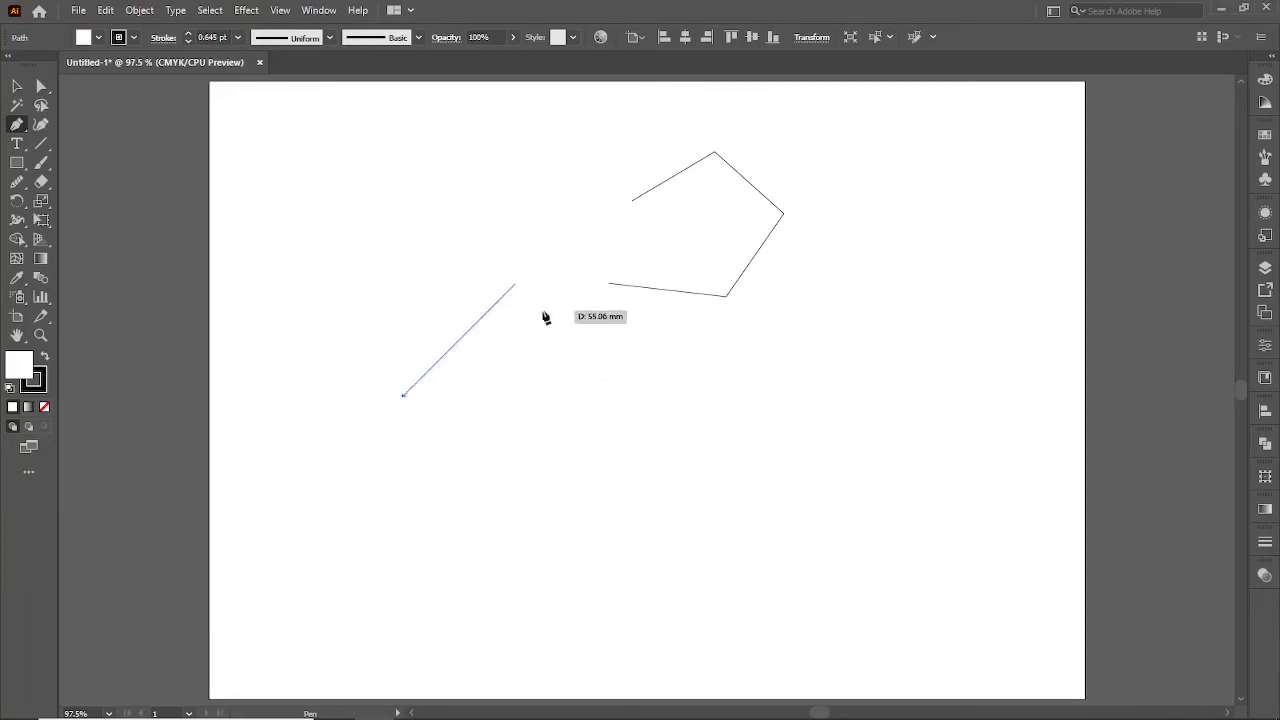
left_click(514, 395)
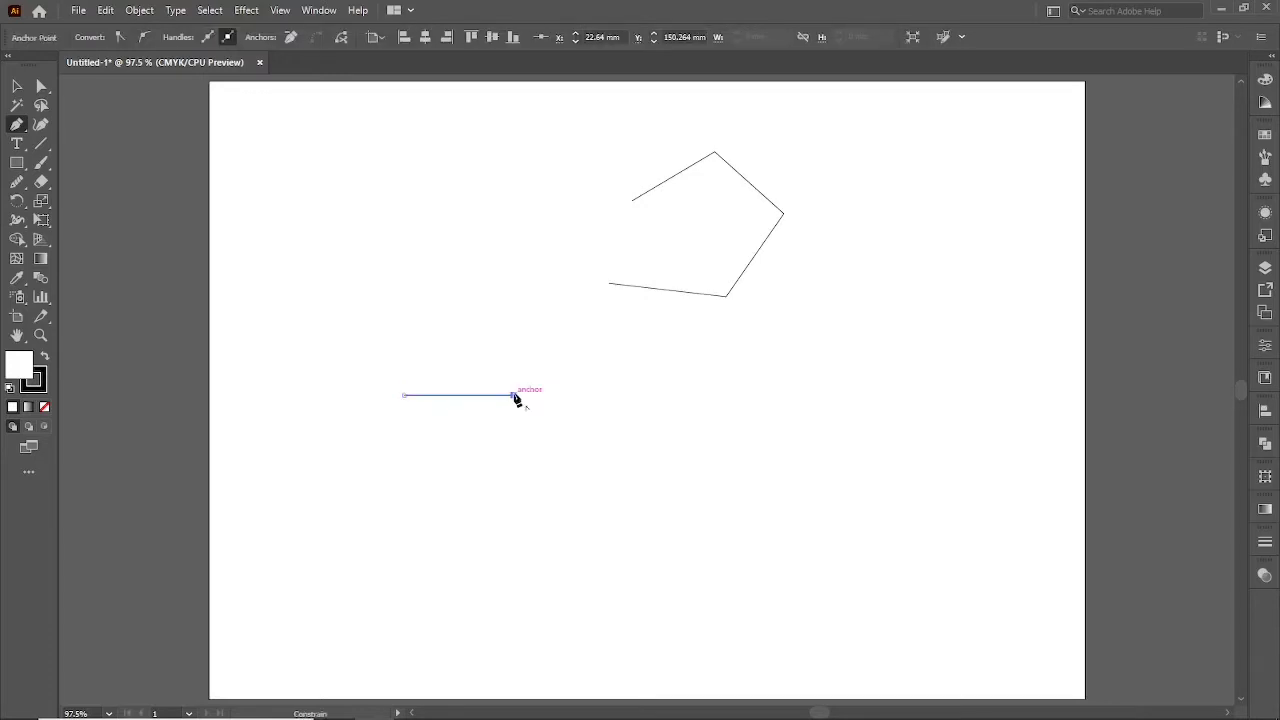
left_click(514, 448)
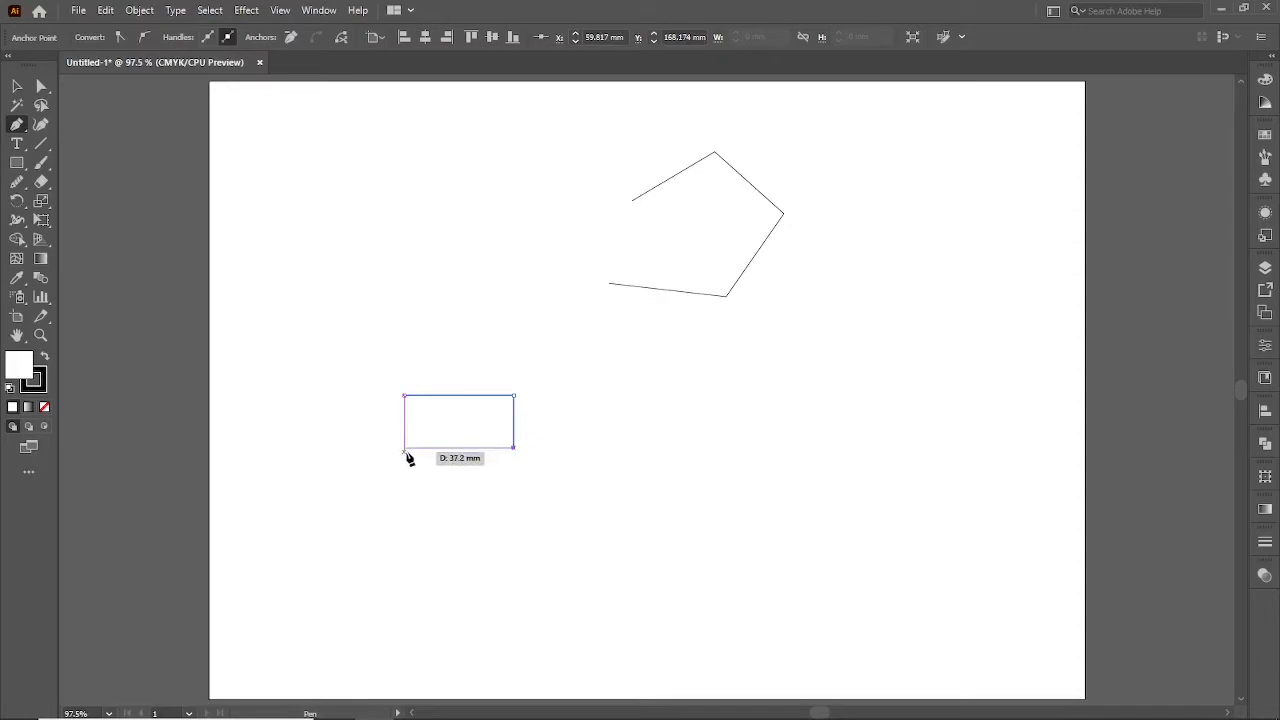
left_click(404, 448)
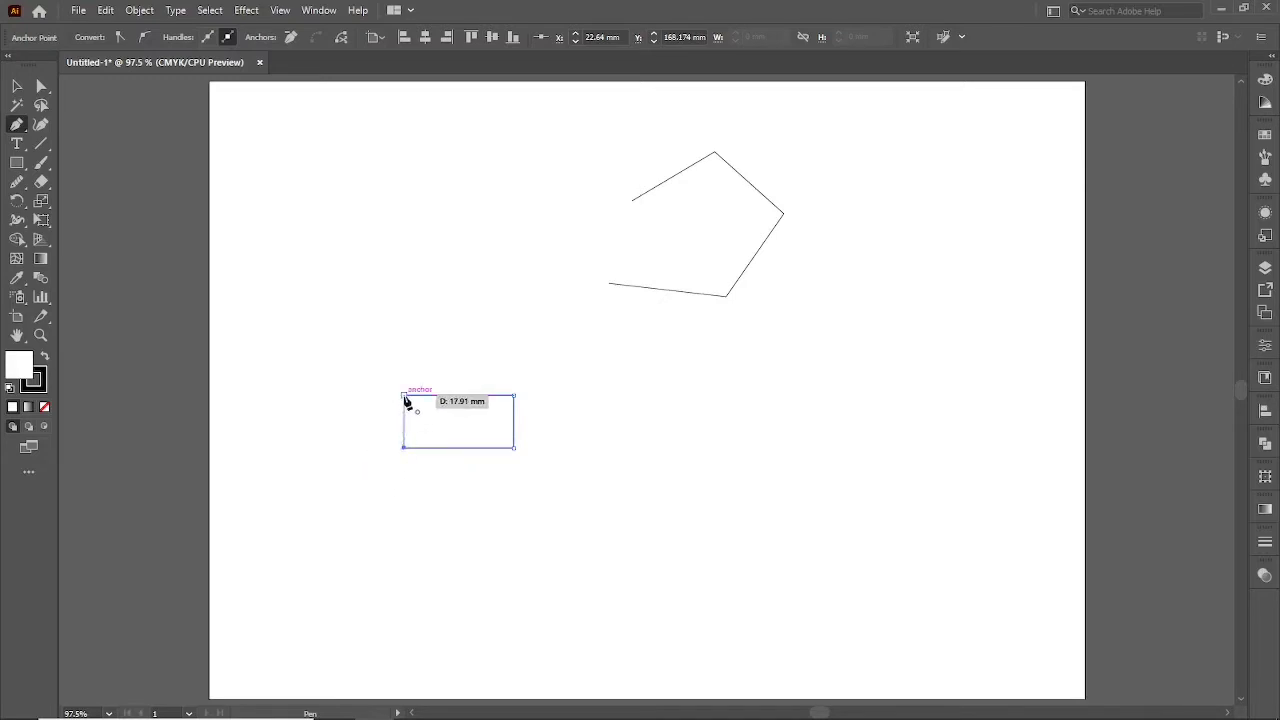
left_click(404, 397)
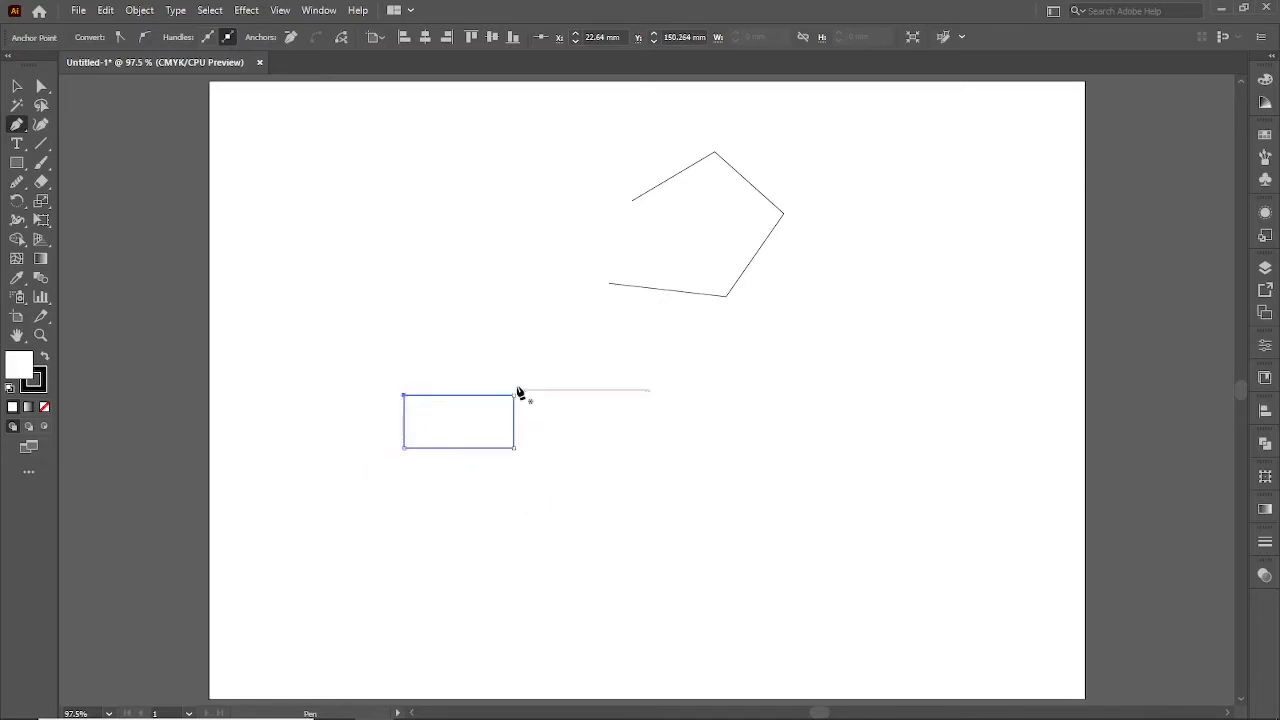
Nudge the rectangle up and right and fill it blue from the Swatches panel
key("v")
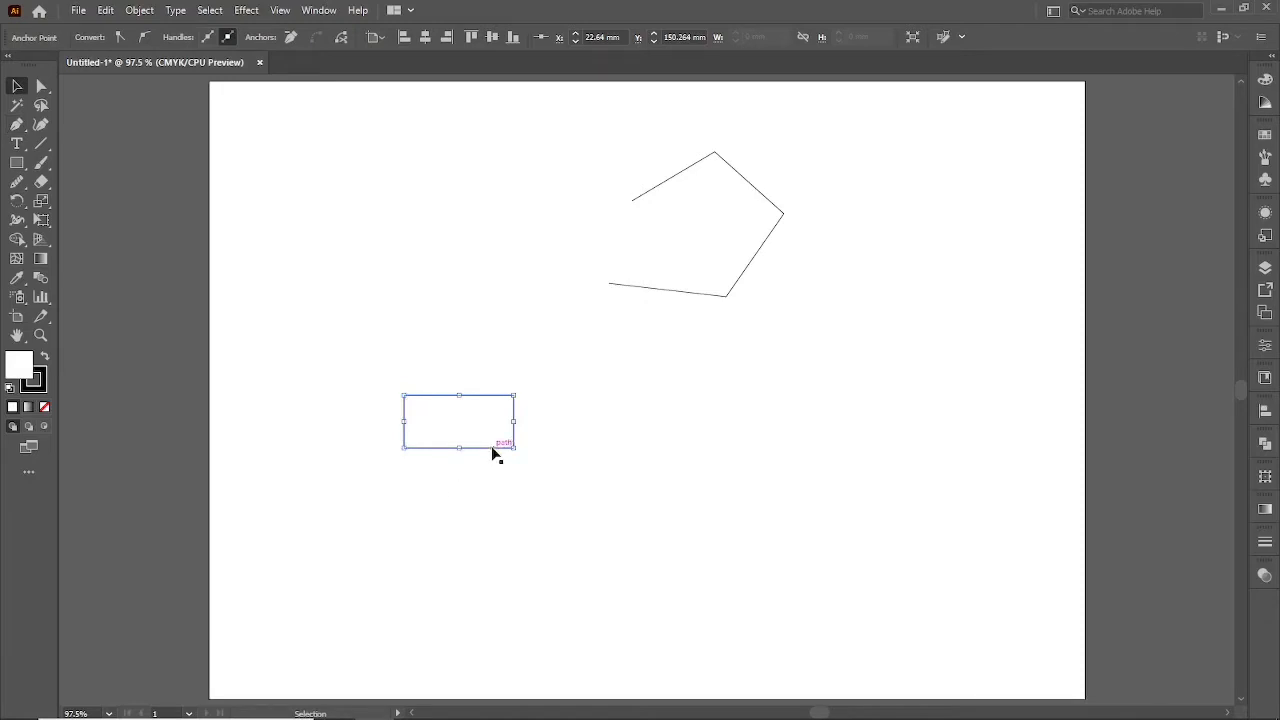
left_click_drag(493, 452, 513, 410)
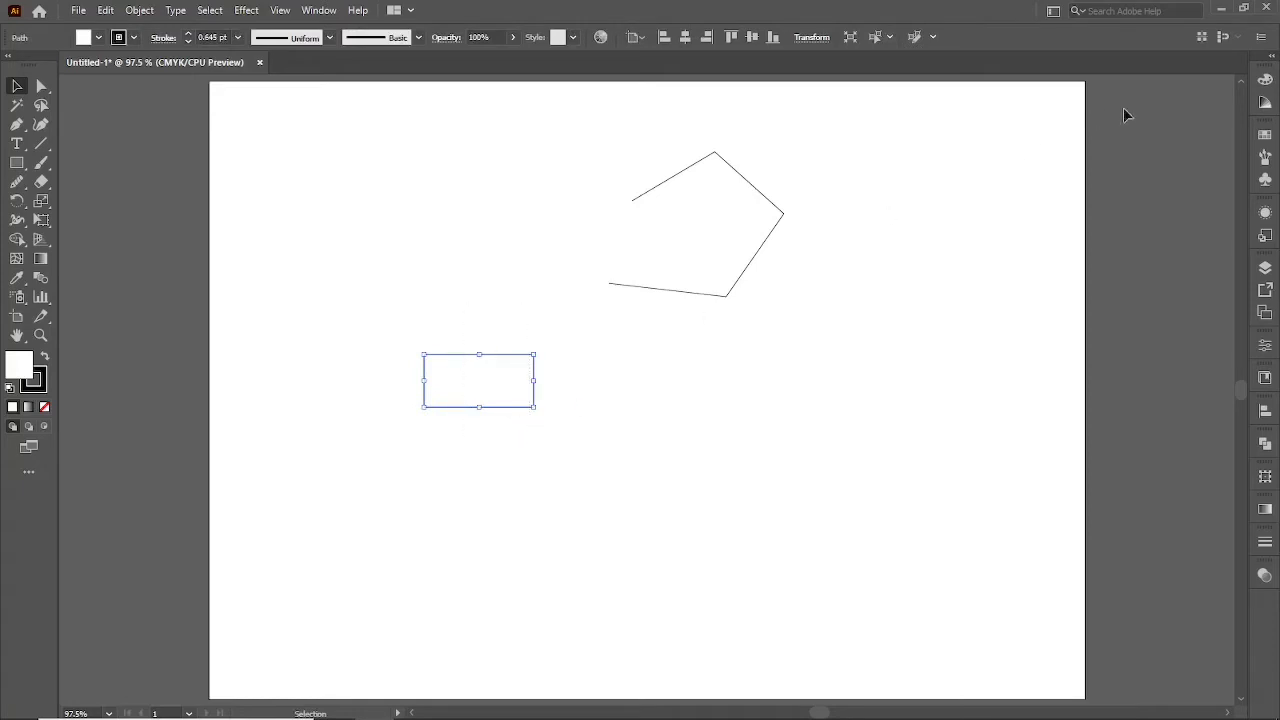
left_click(1265, 134)
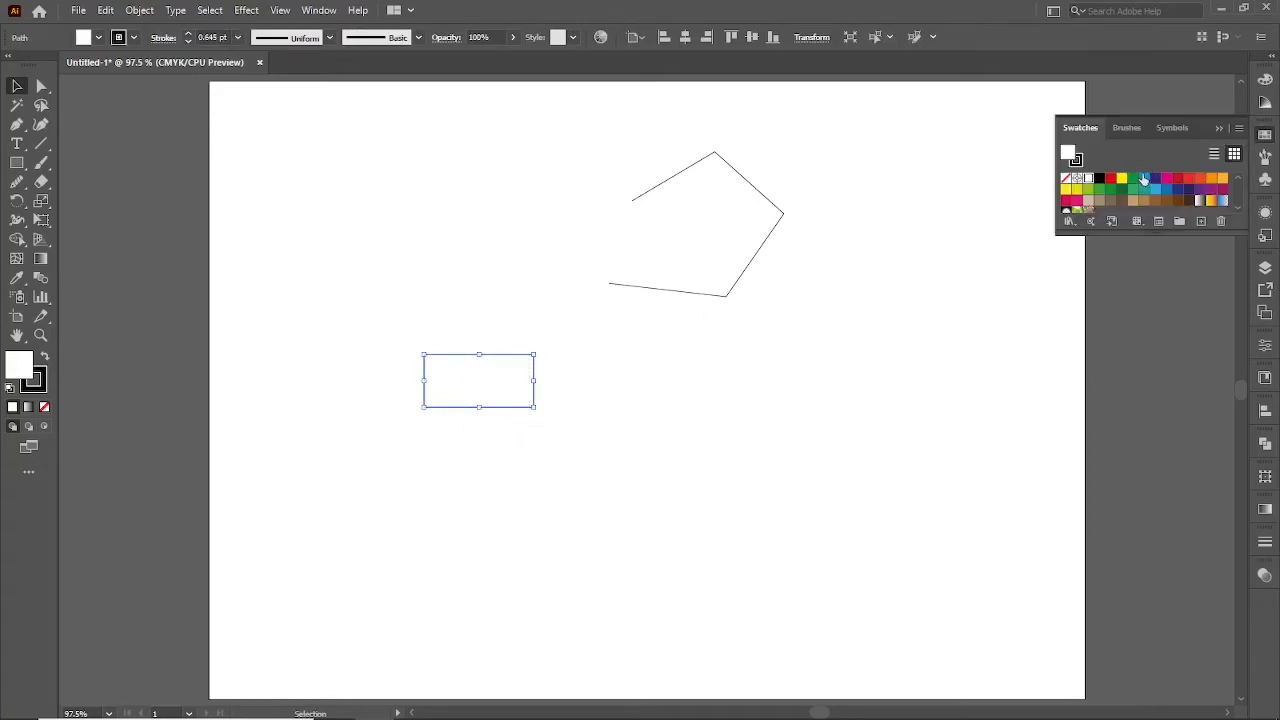
left_click(1144, 178)
left_click(597, 478)
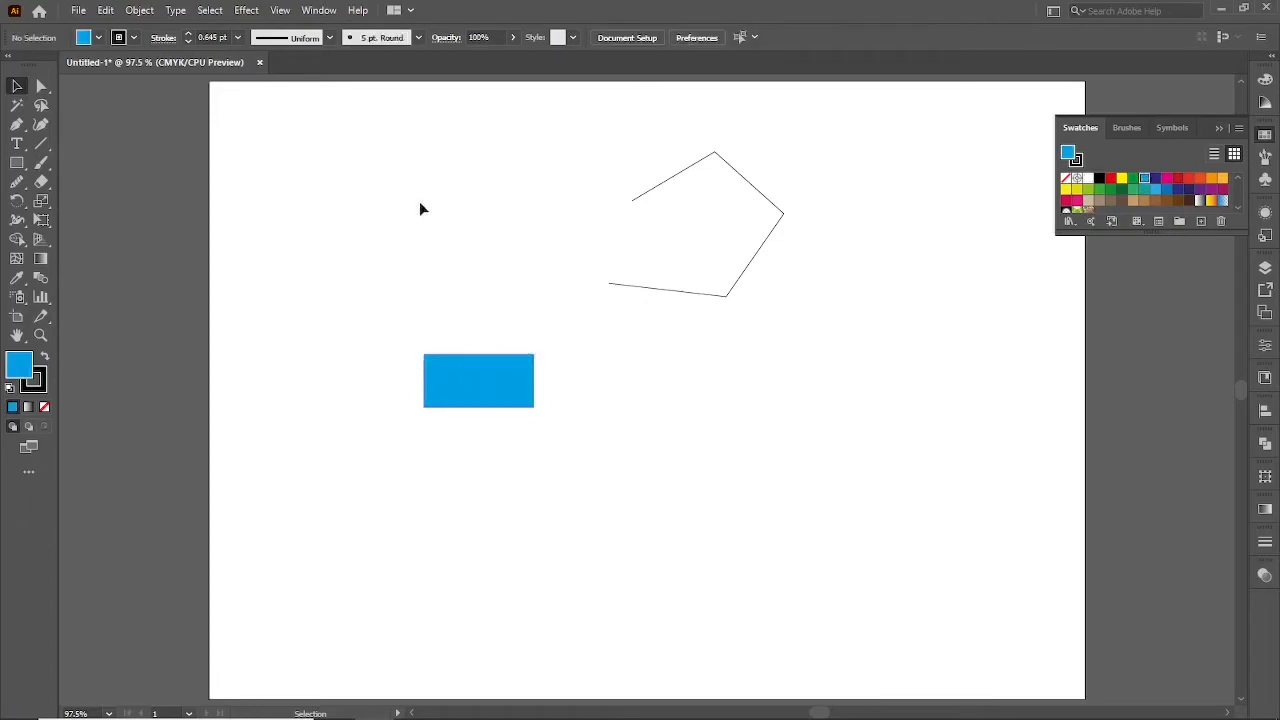
Delete both the outline and the blue rectangle and reset fill and stroke to defaults
left_click_drag(416, 192, 689, 430)
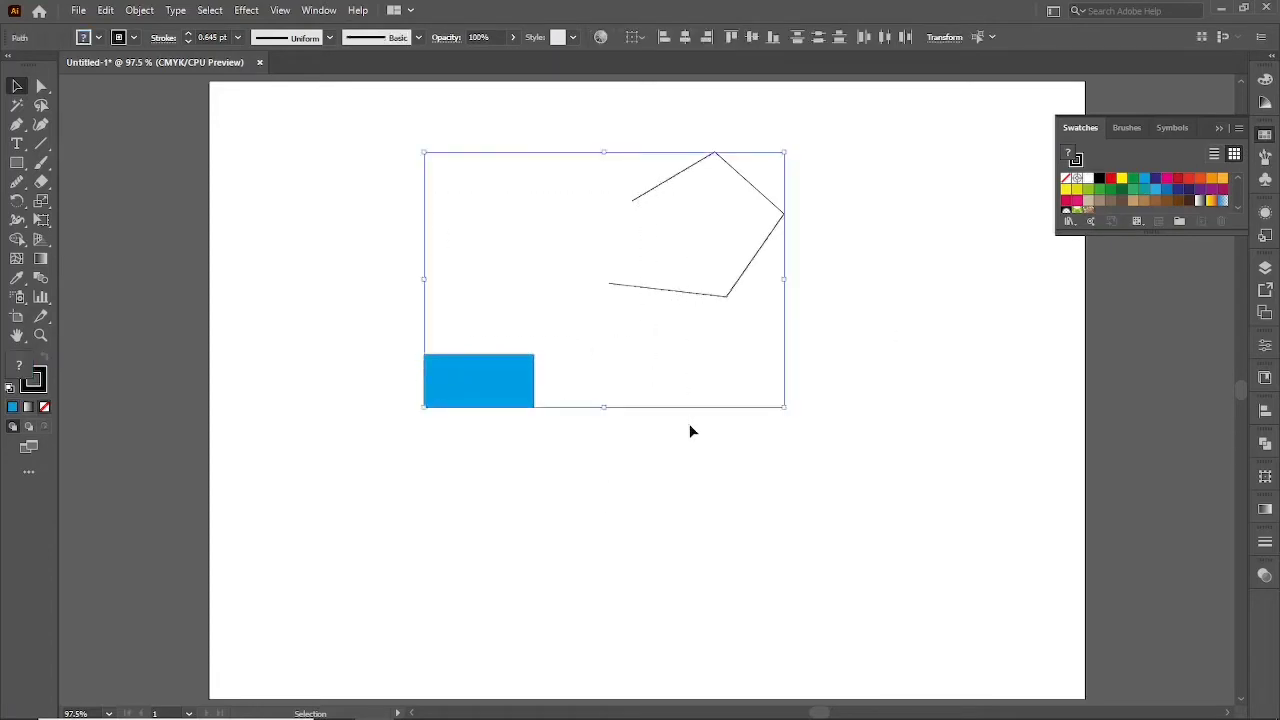
key("Delete")
key("d")
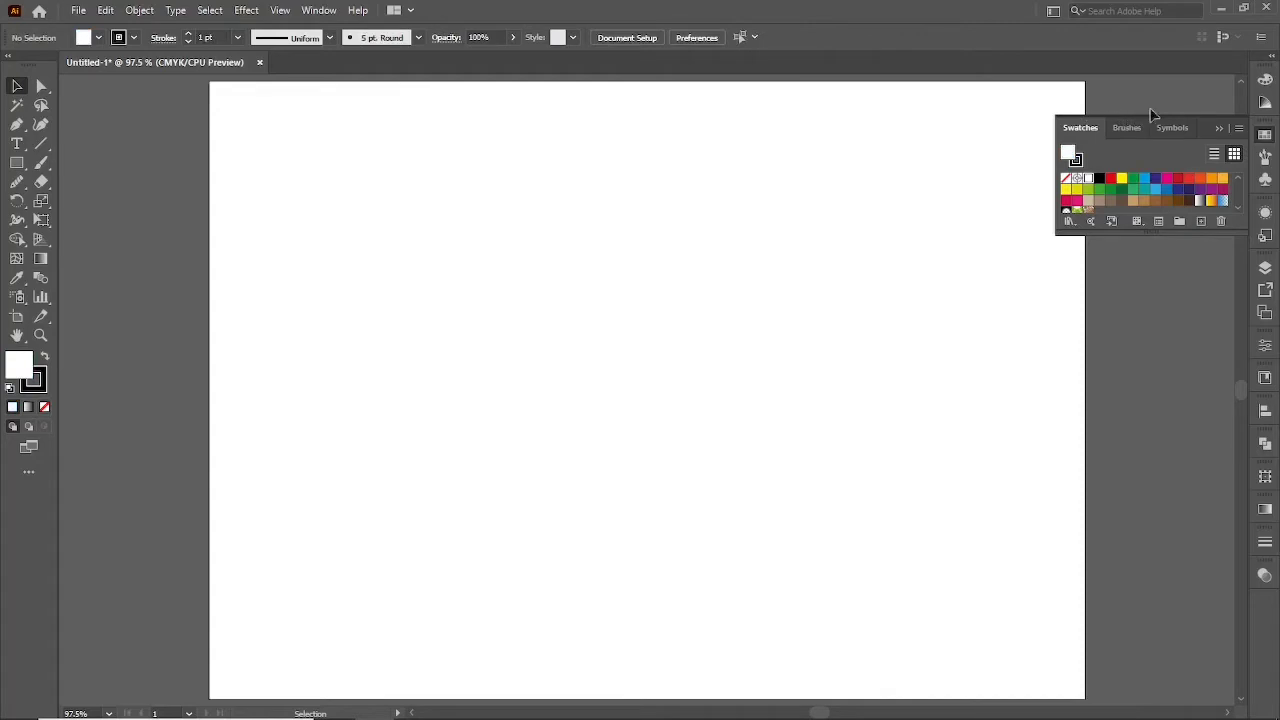
left_click(1221, 129)
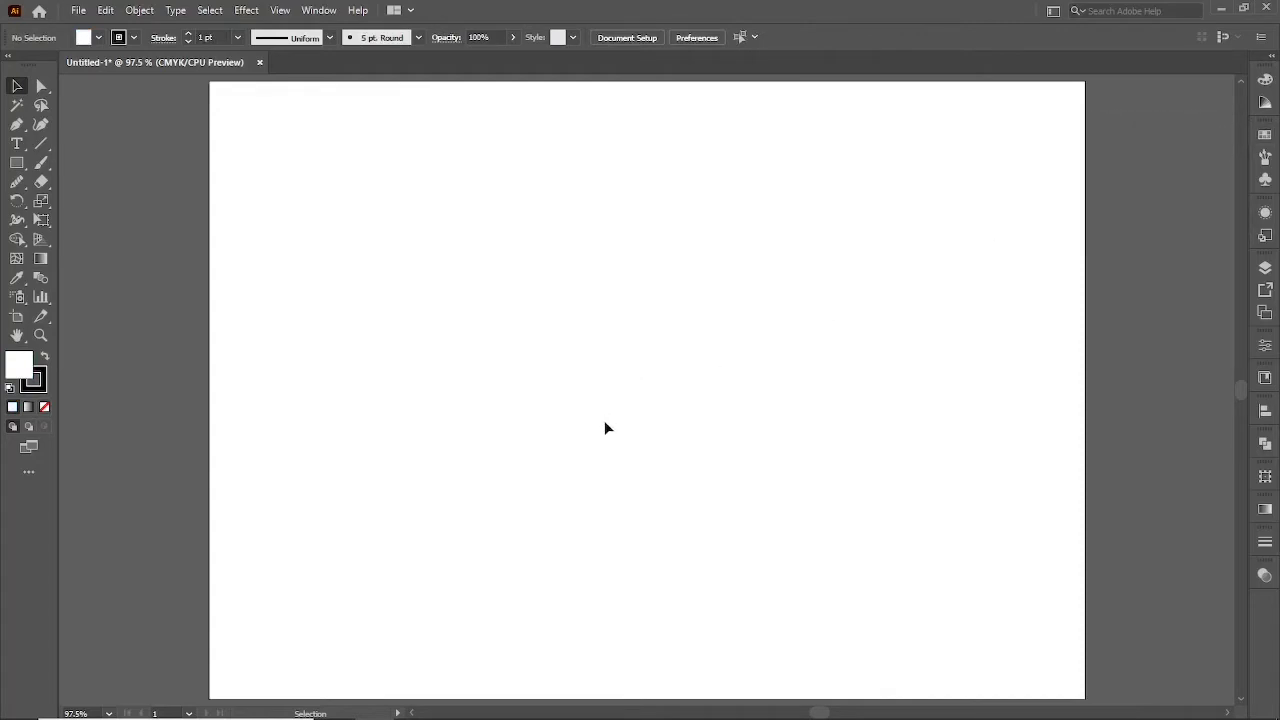
Draw a test zigzag open path, then discard it to leave the artboard empty
key("p")
left_click(503, 313)
left_click(597, 277)
left_click(609, 350)
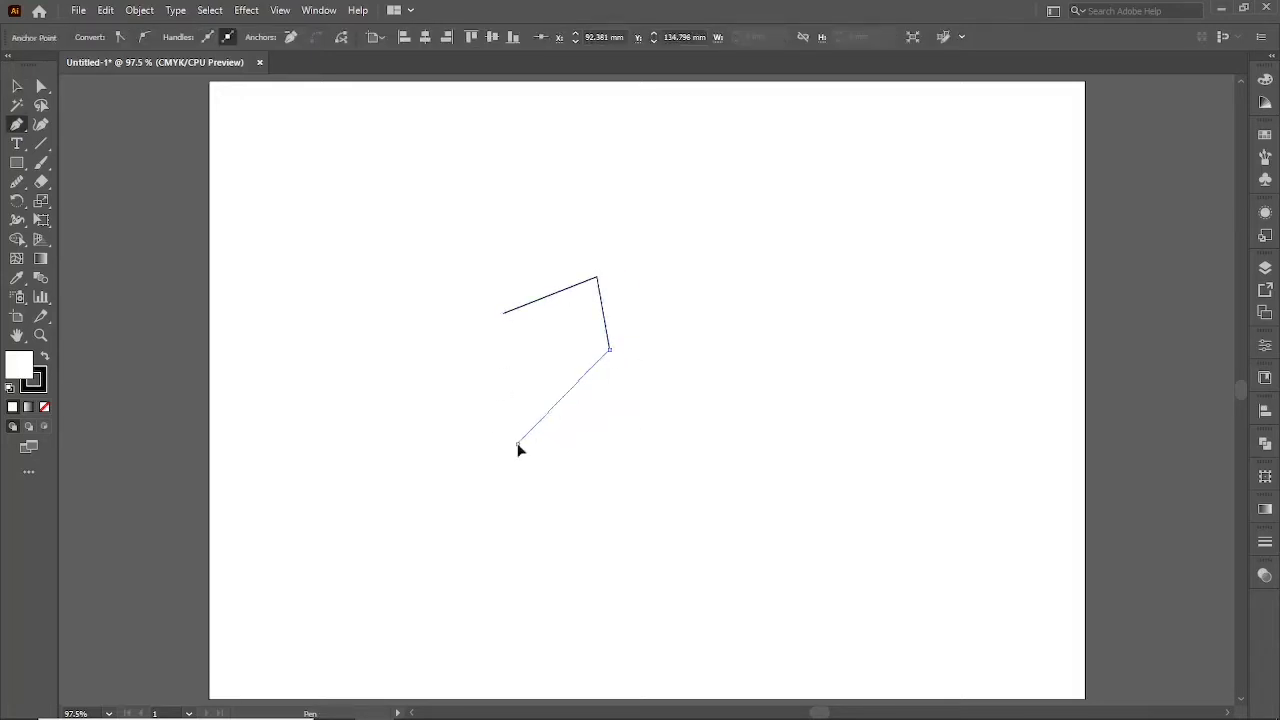
left_click(517, 443)
left_click(458, 417)
left_click(385, 348)
left_click(444, 261)
left_click(505, 223)
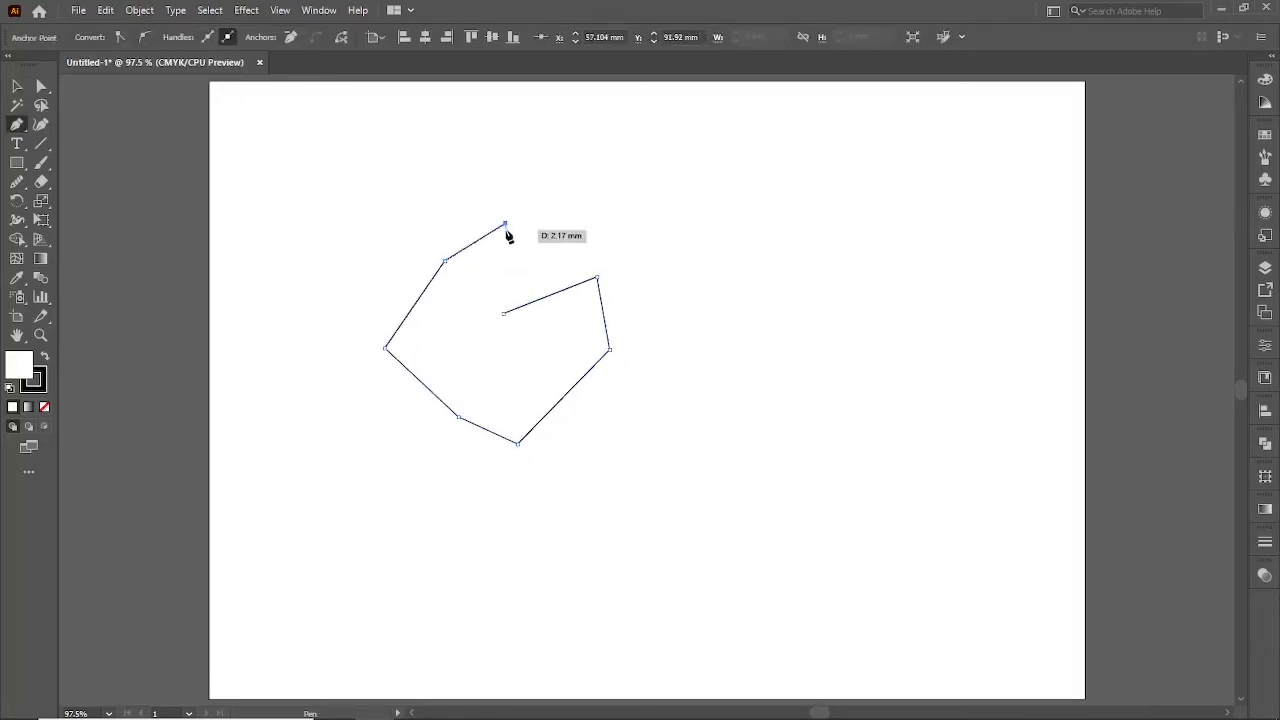
key("Escape")
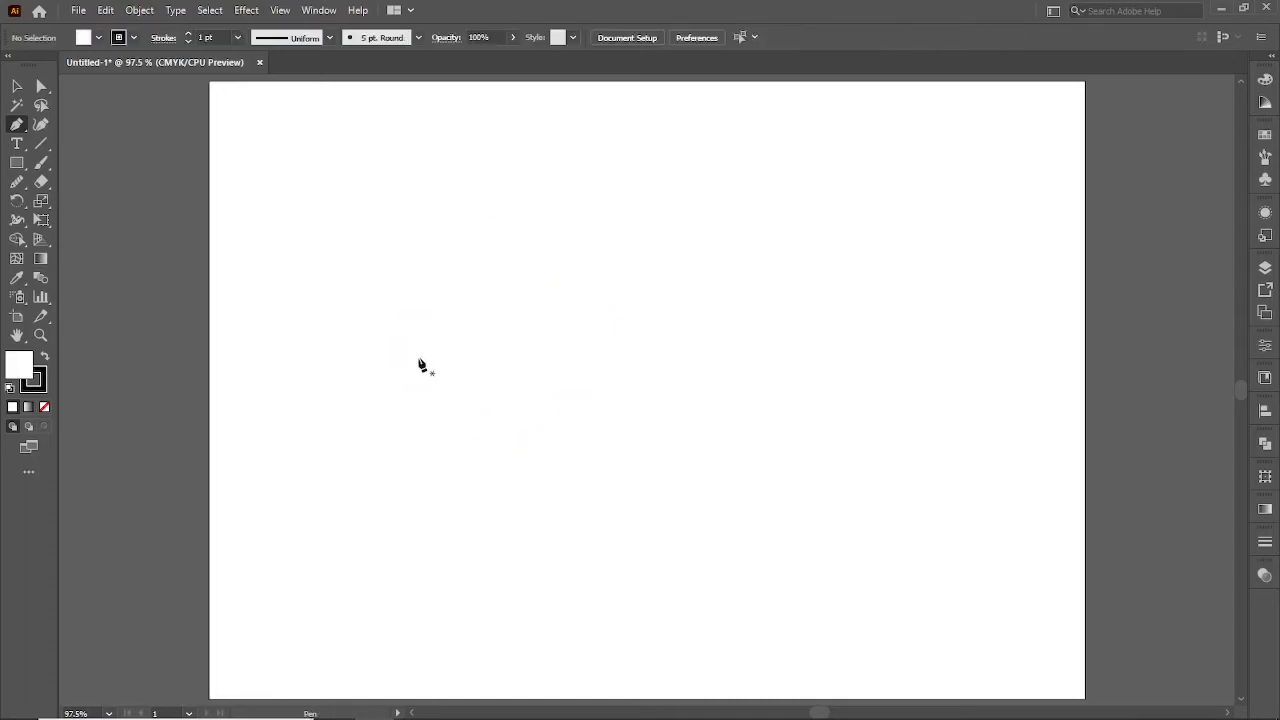
Click-drag smooth anchors to form an arched wave curve across the artboard's middle
mouse_move(418, 357)
left_mouse_down()
mouse_move(422, 382)
mouse_move(535, 358)
left_mouse_up()
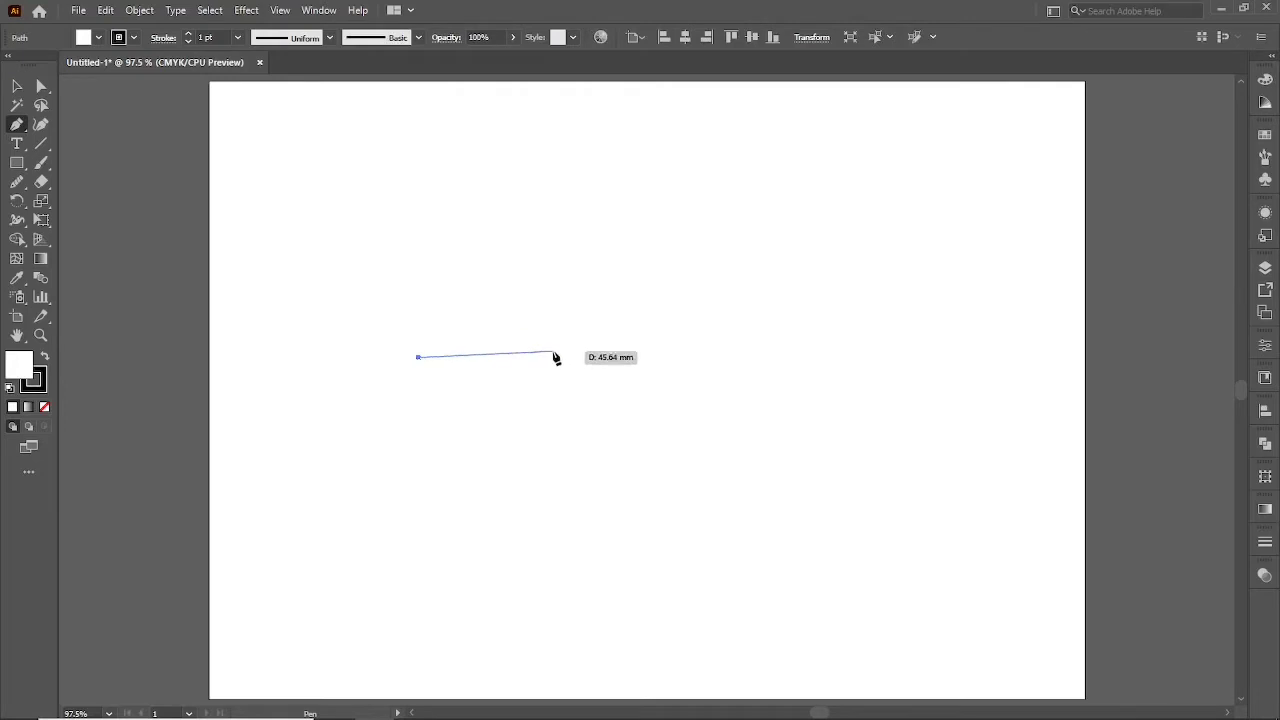
mouse_move(533, 357)
left_mouse_down()
mouse_move(589, 402)
mouse_move(560, 395)
mouse_move(552, 363)
left_mouse_up()
mouse_move(556, 365)
left_mouse_down()
mouse_move(613, 290)
mouse_move(599, 419)
left_mouse_up()
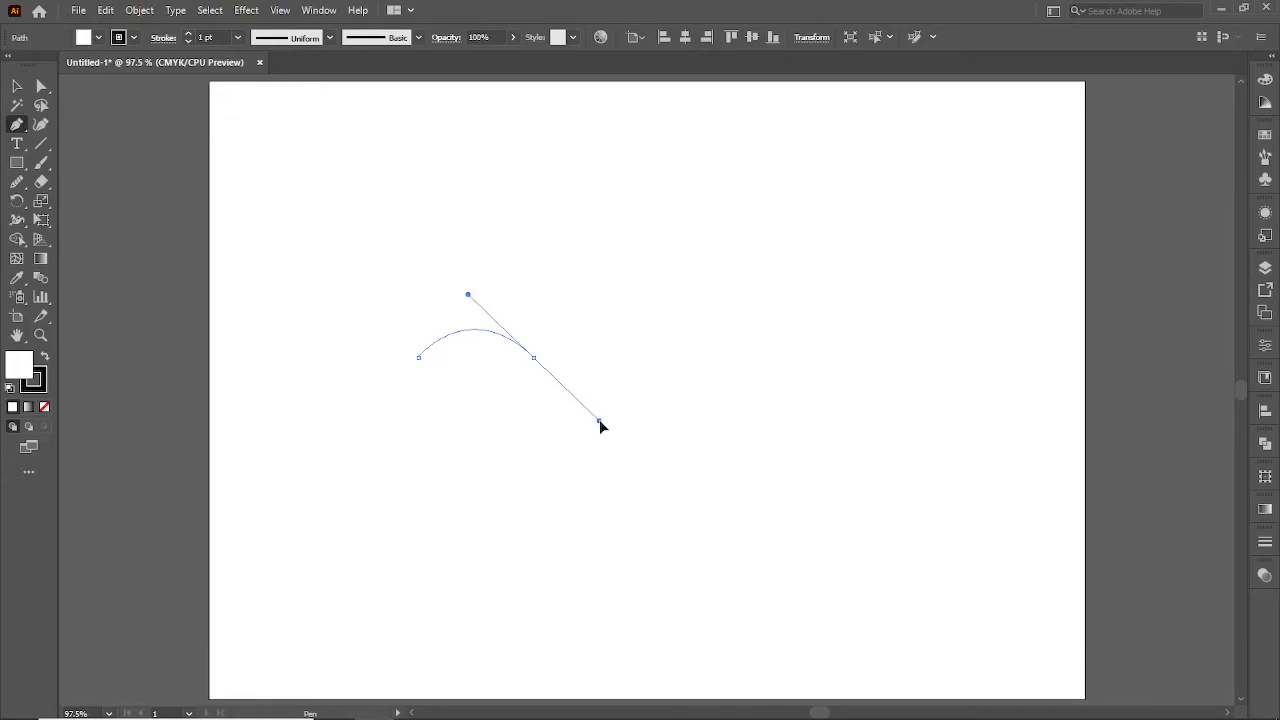
left_click_drag(599, 419, 600, 421)
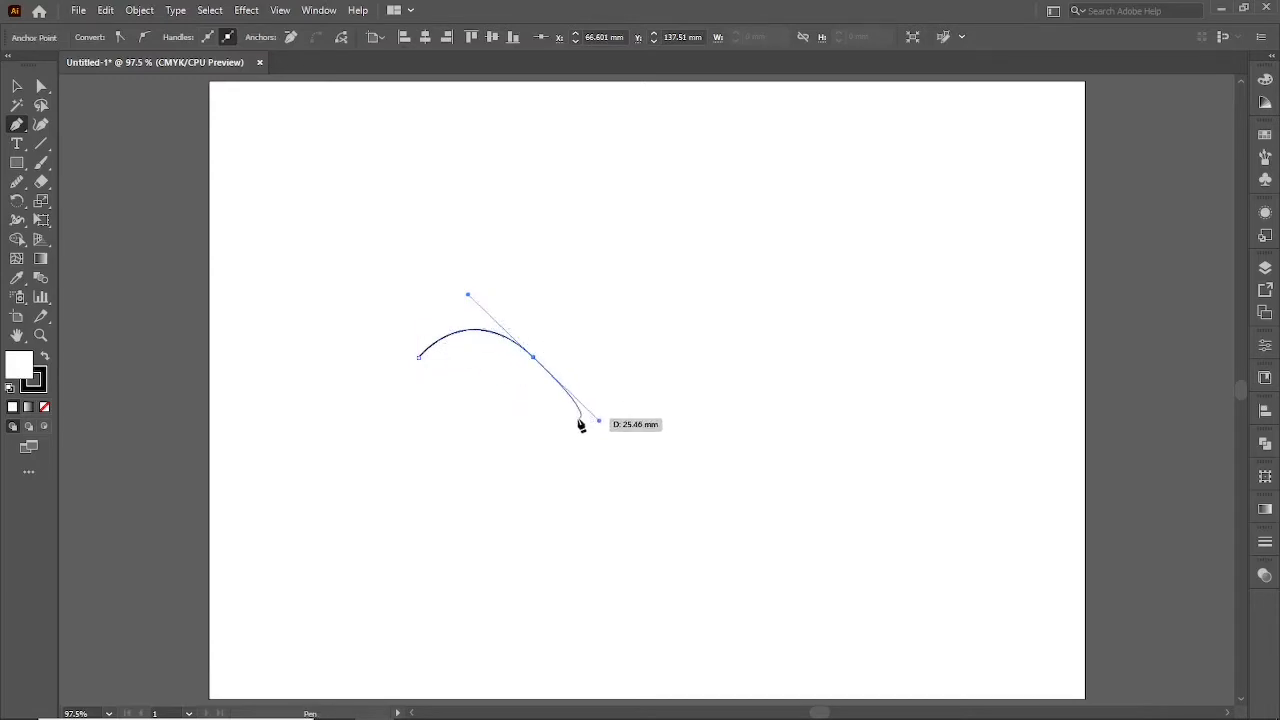
left_click_drag(523, 343, 573, 345)
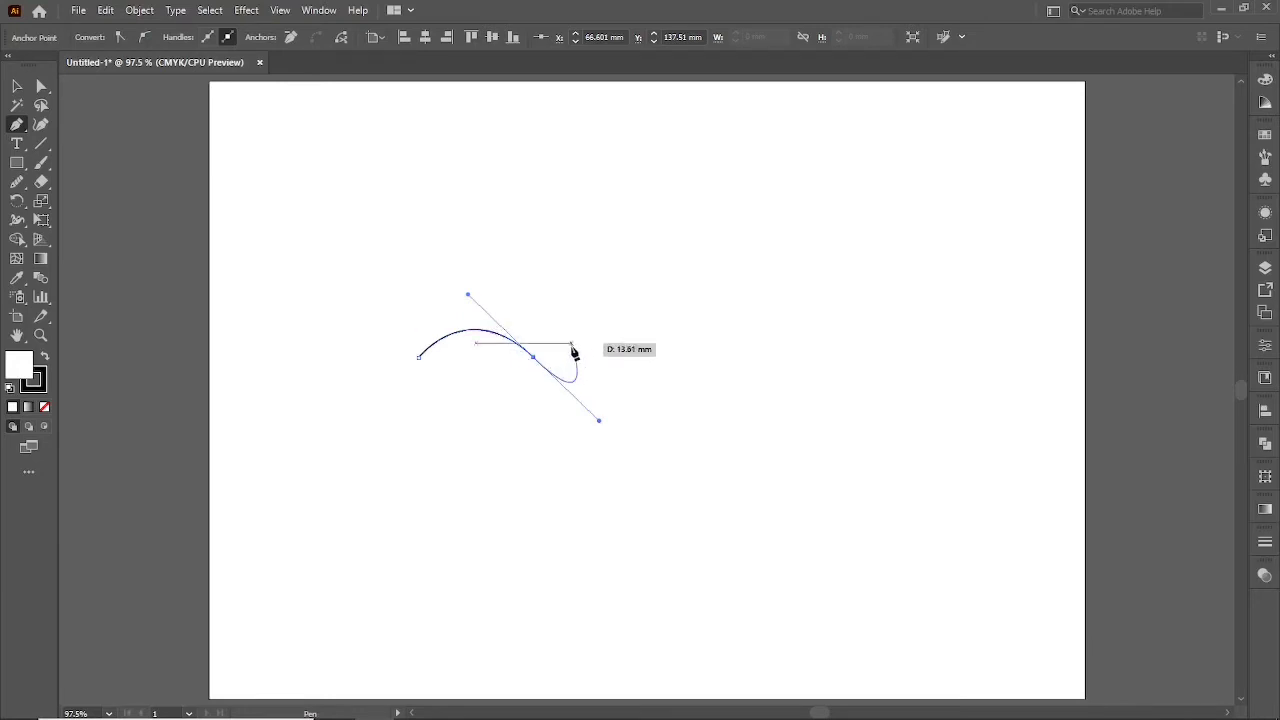
mouse_move(573, 350)
left_mouse_down()
mouse_move(493, 316)
mouse_move(473, 333)
mouse_move(560, 363)
mouse_move(569, 397)
mouse_move(538, 372)
left_mouse_up()
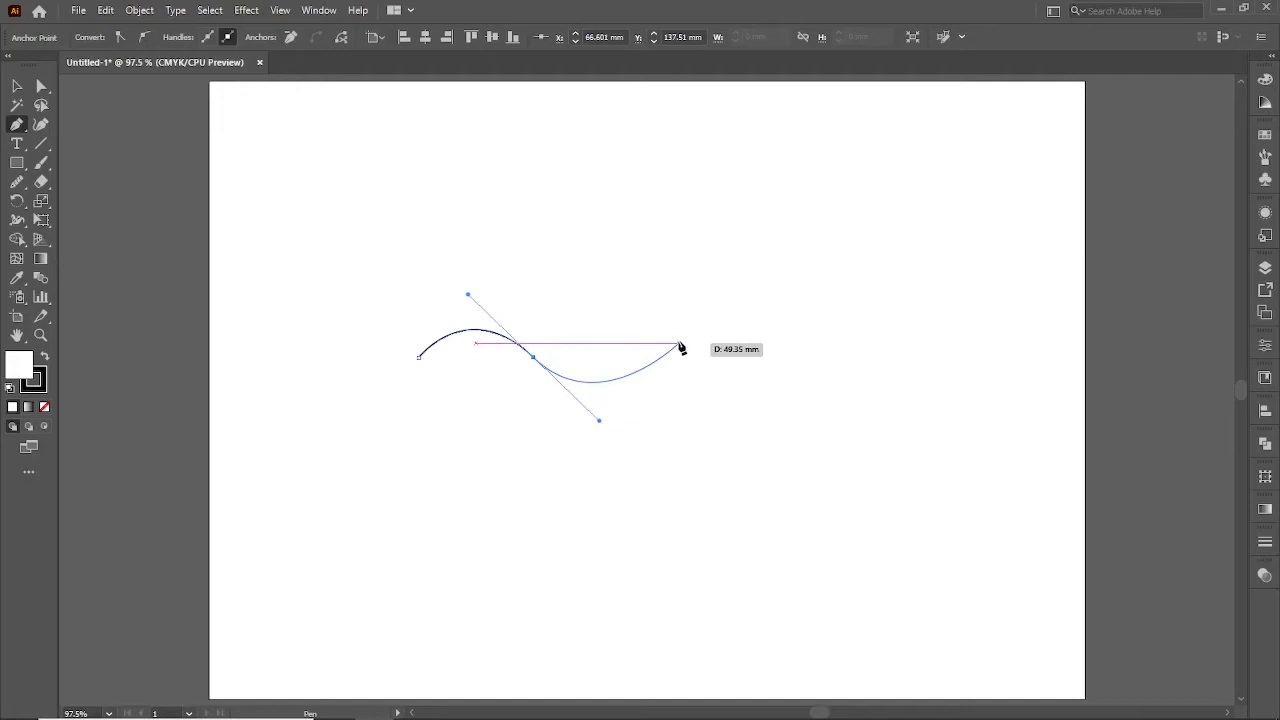
Add the wave's right-end anchor, undo the extra anchor, and finish the open path
left_click(679, 345)
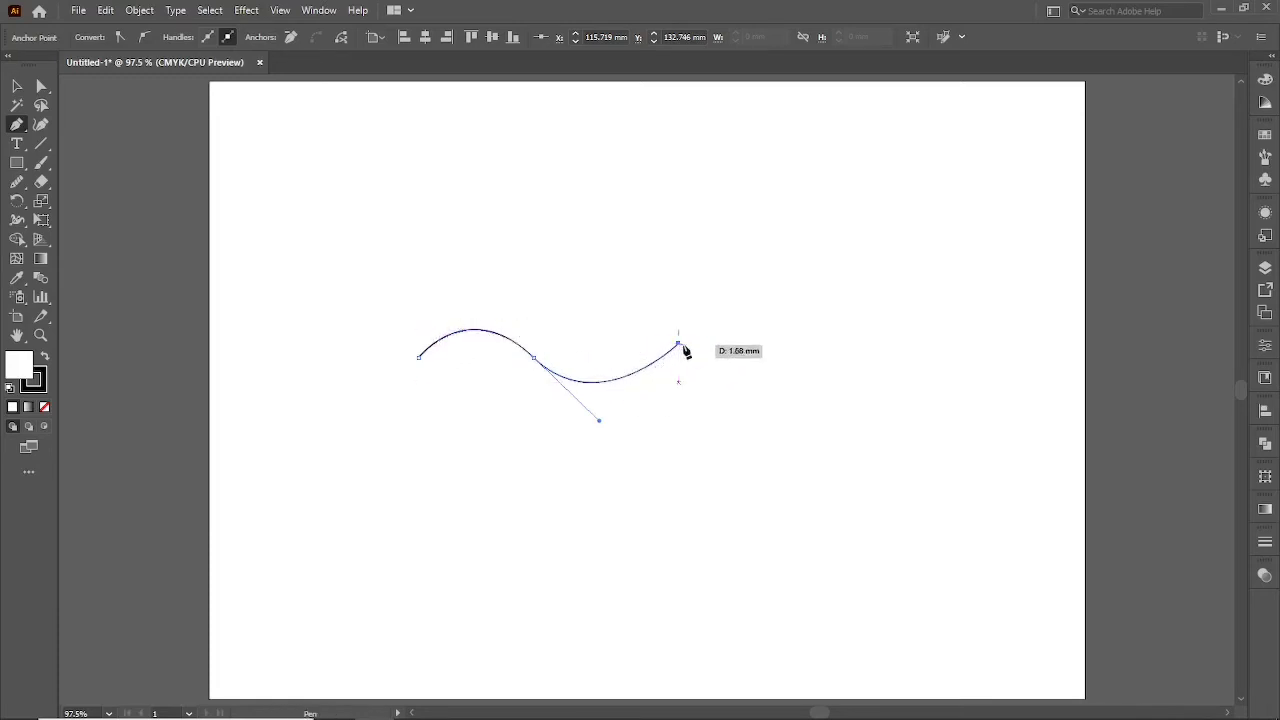
key("ctrl")
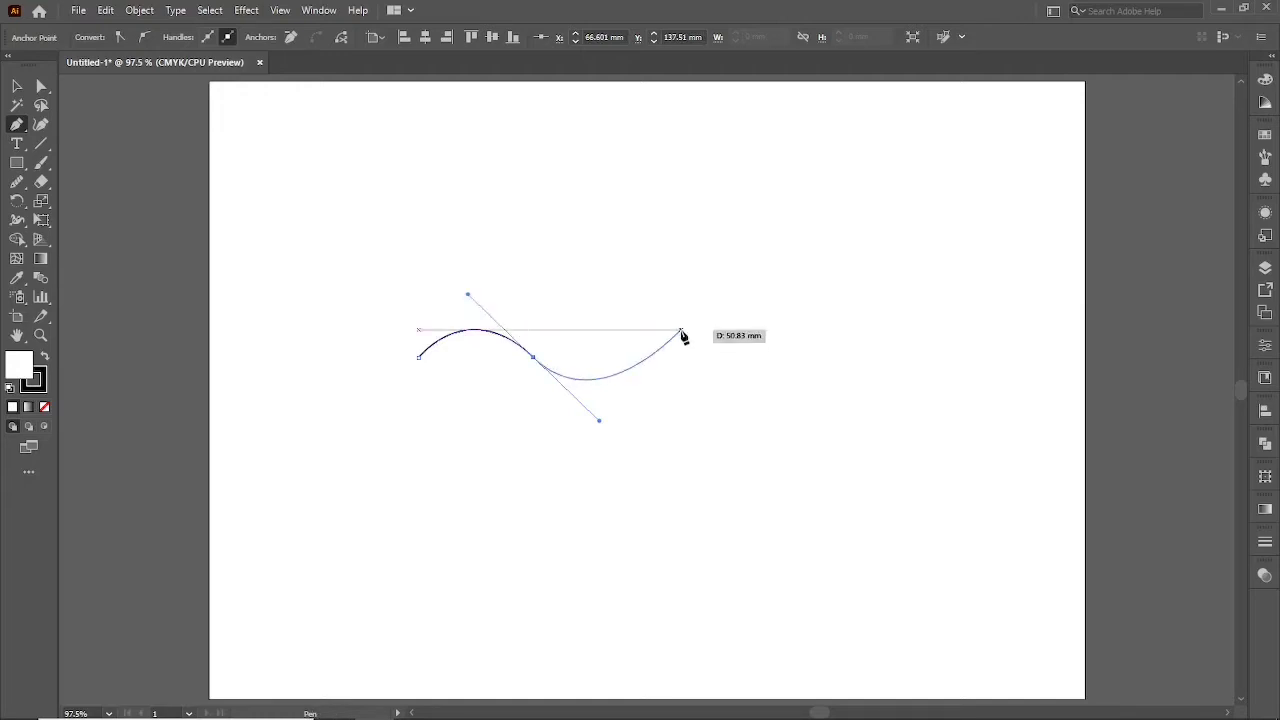
left_click_drag(681, 331, 682, 296)
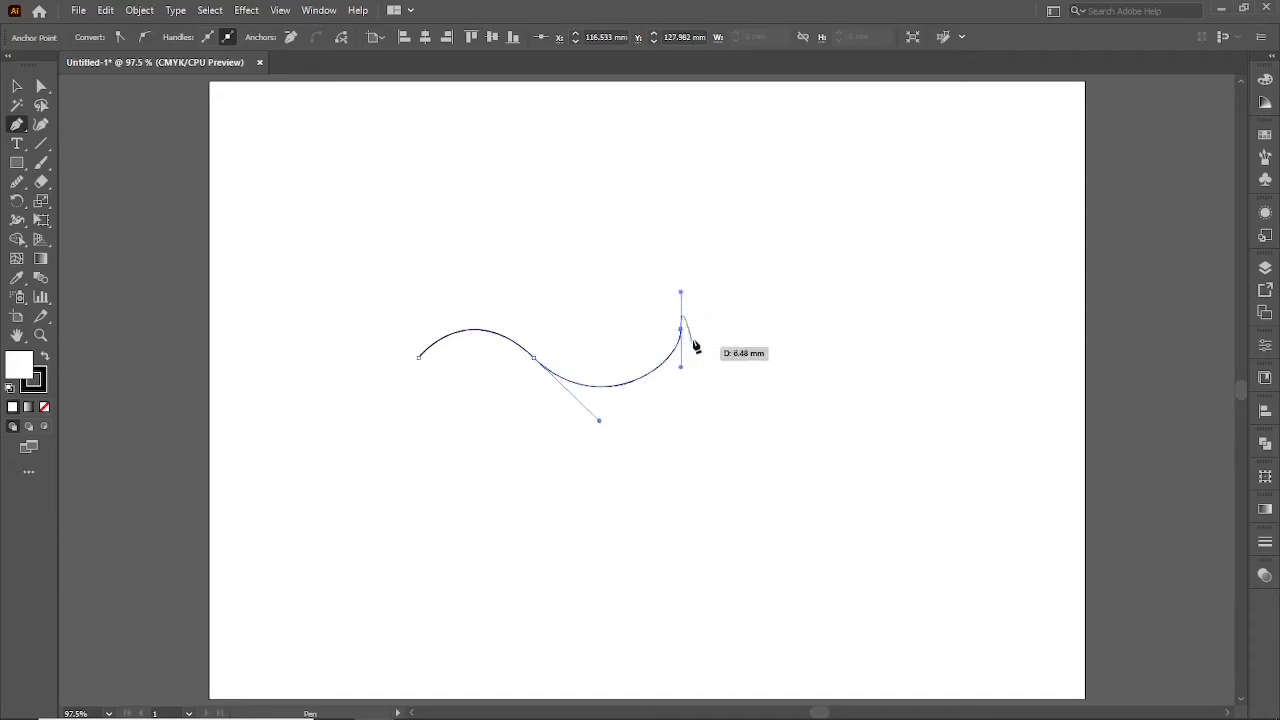
key("ctrl")
key("ctrl+z")
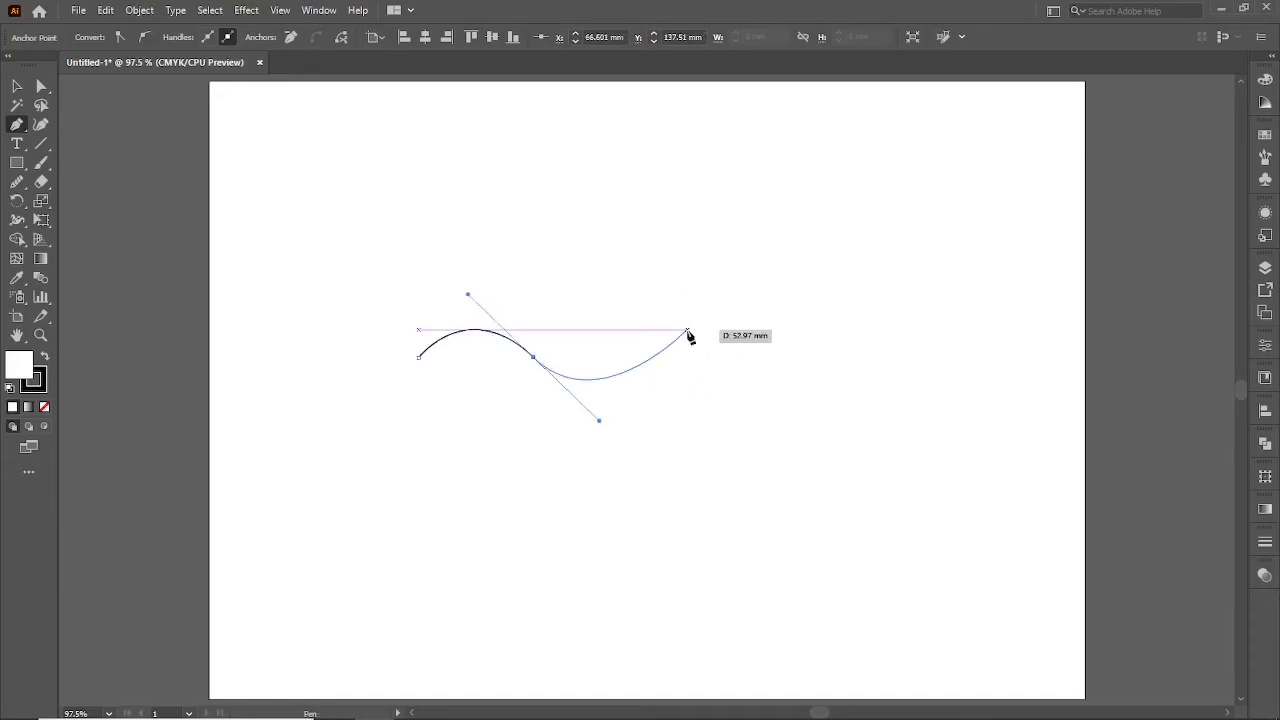
key("v")
left_click(371, 257)
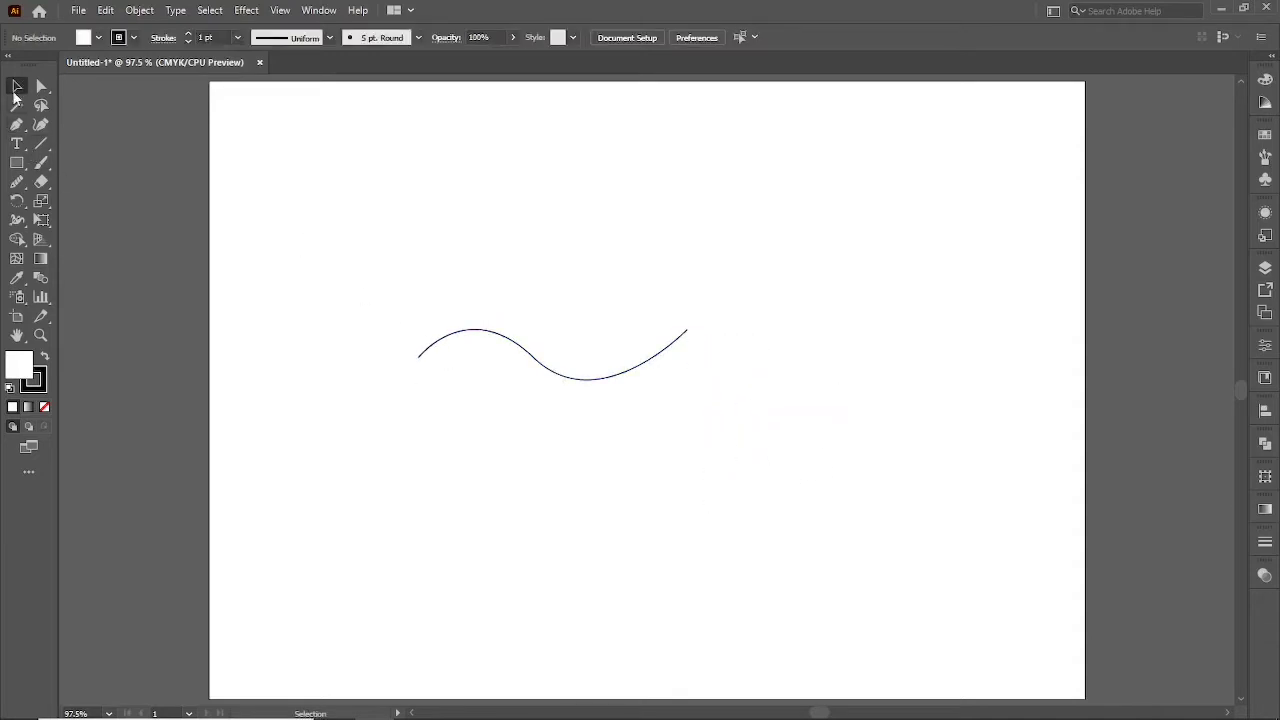
Enlarge and tilt the wave path
left_click_drag(460, 365, 579, 441)
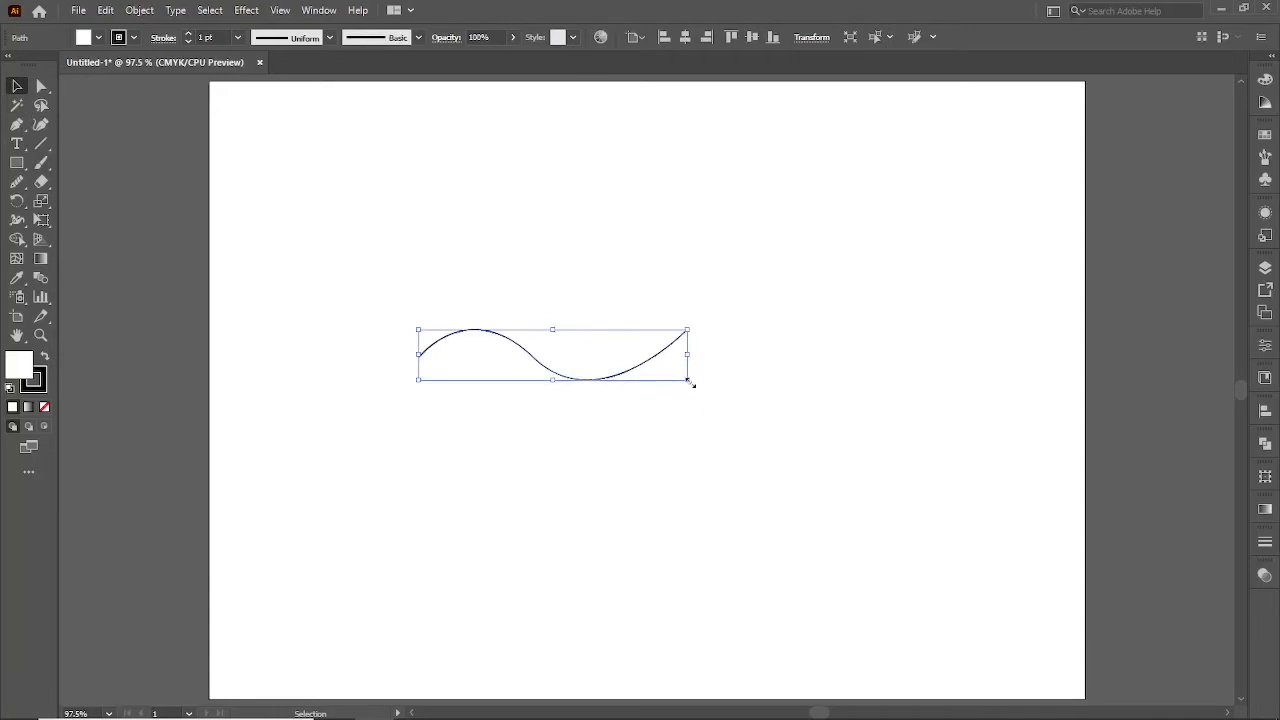
mouse_move(687, 380)
left_mouse_down()
mouse_move(743, 409)
mouse_move(785, 333)
left_mouse_up()
left_click(607, 495)
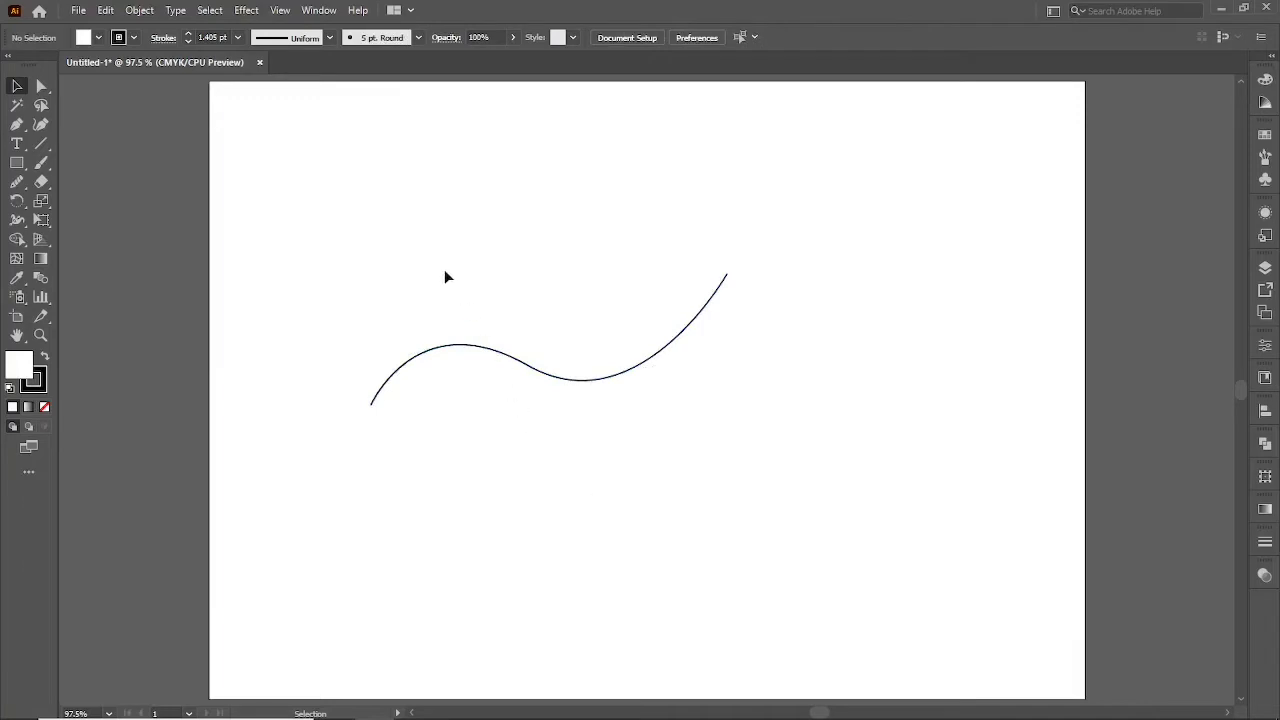
With Direct Selection, move the wave's middle anchor and swing its lower handle right
left_click_drag(446, 277, 535, 470)
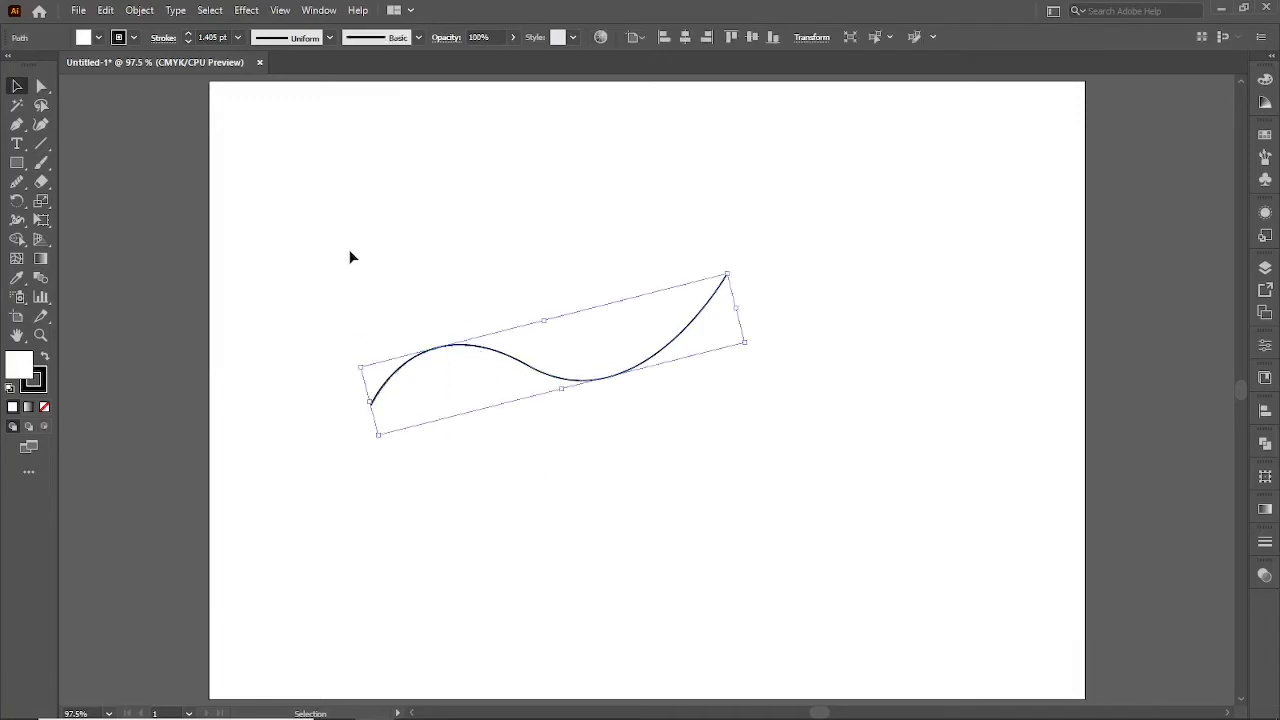
left_click(41, 86)
left_click(424, 218)
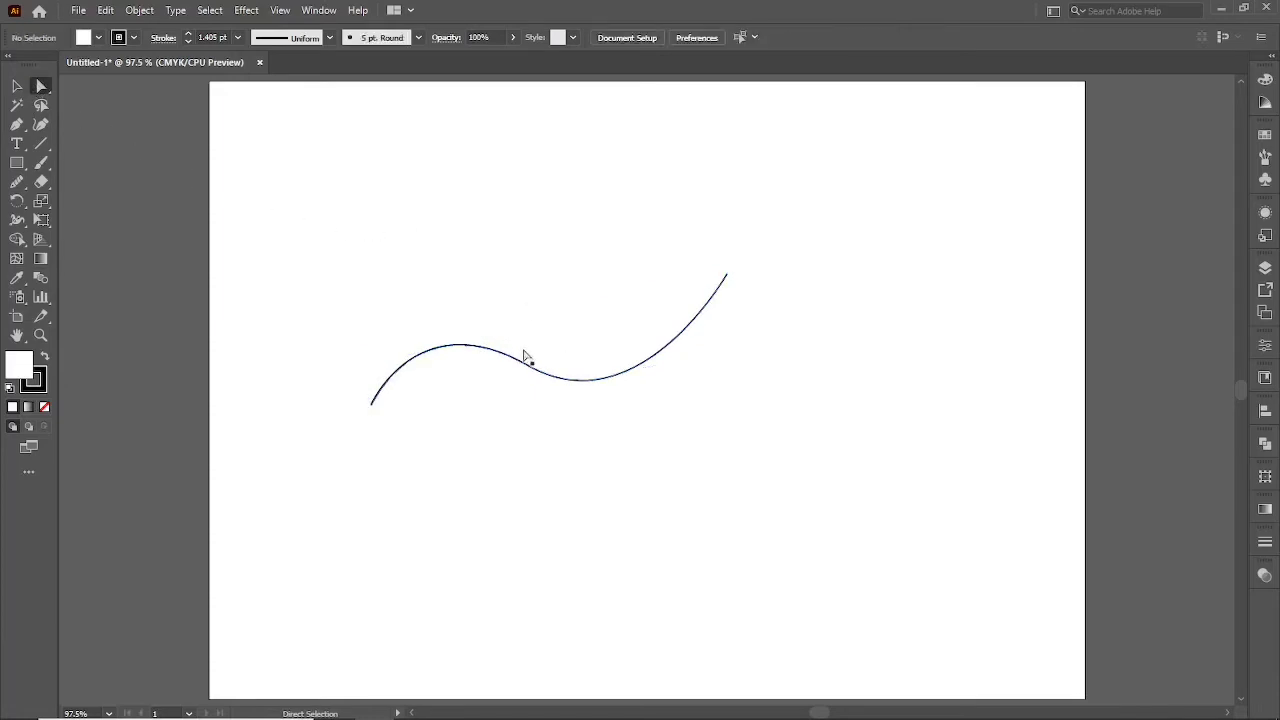
mouse_move(521, 342)
left_mouse_down()
mouse_move(537, 391)
mouse_move(543, 347)
left_mouse_up()
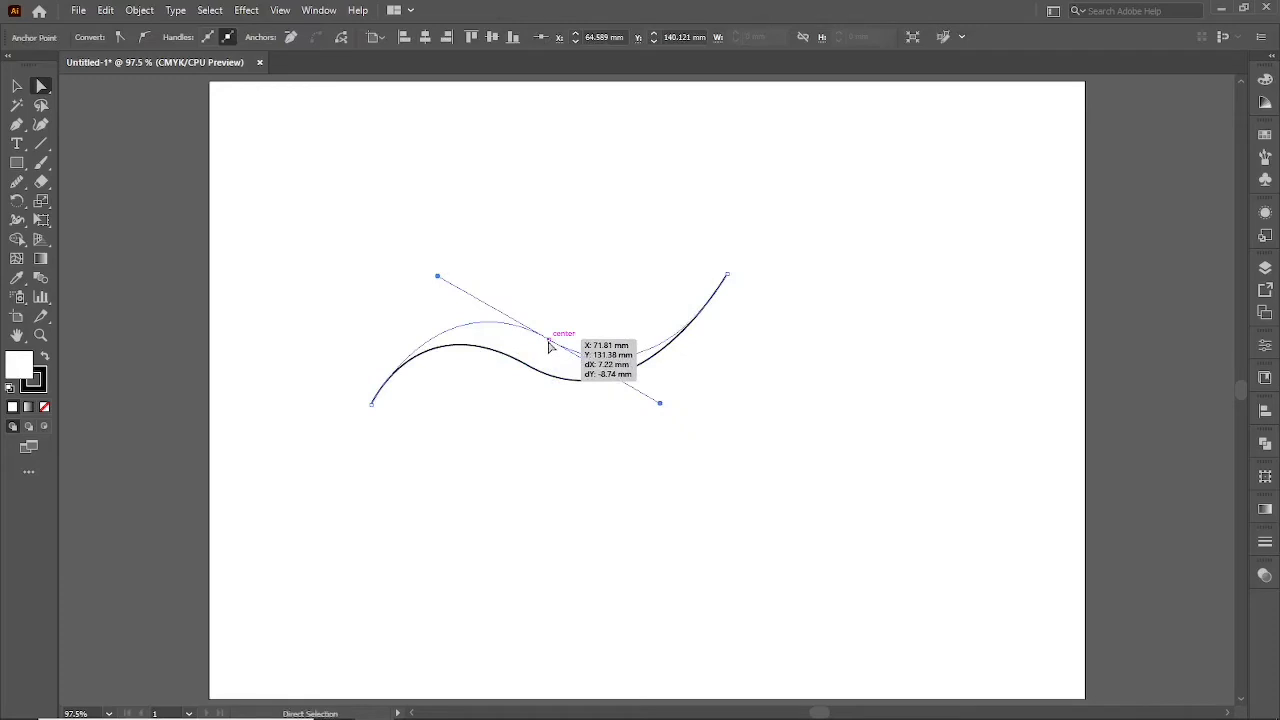
left_click_drag(543, 345, 547, 339)
left_click_drag(660, 403, 695, 404)
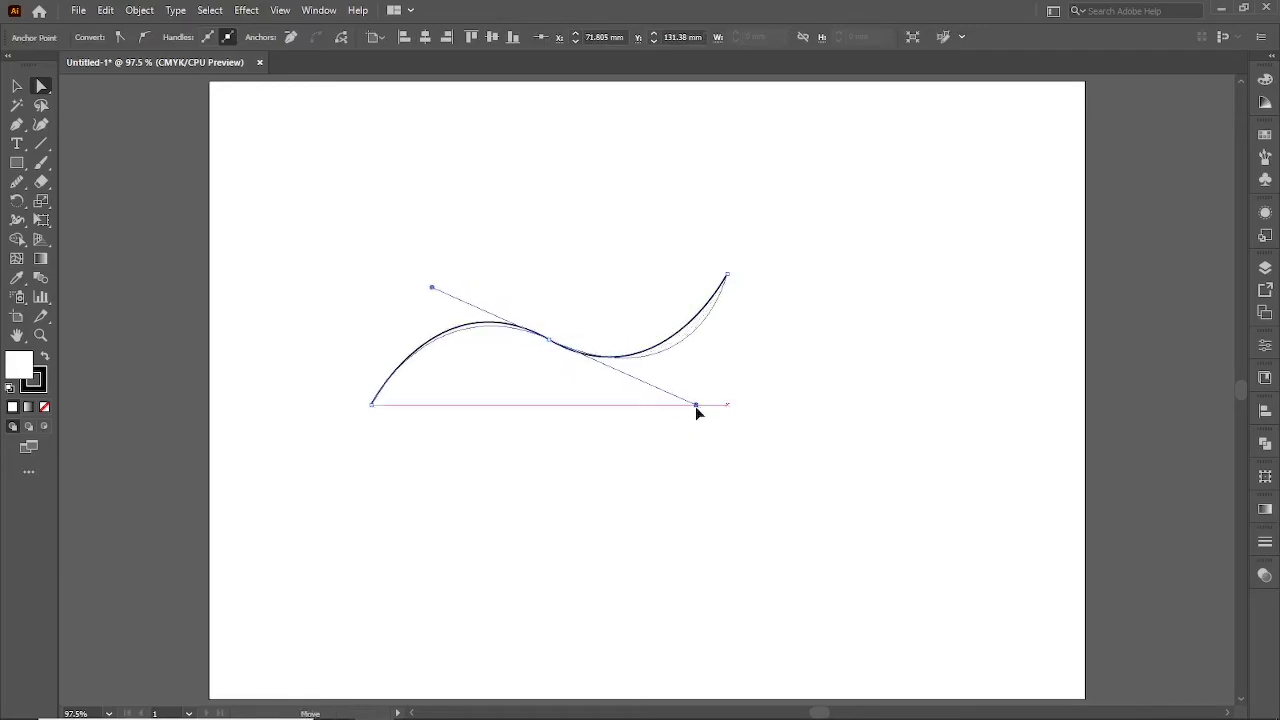
Select the whole reshaped curve and delete it
key("v")
left_click(516, 446)
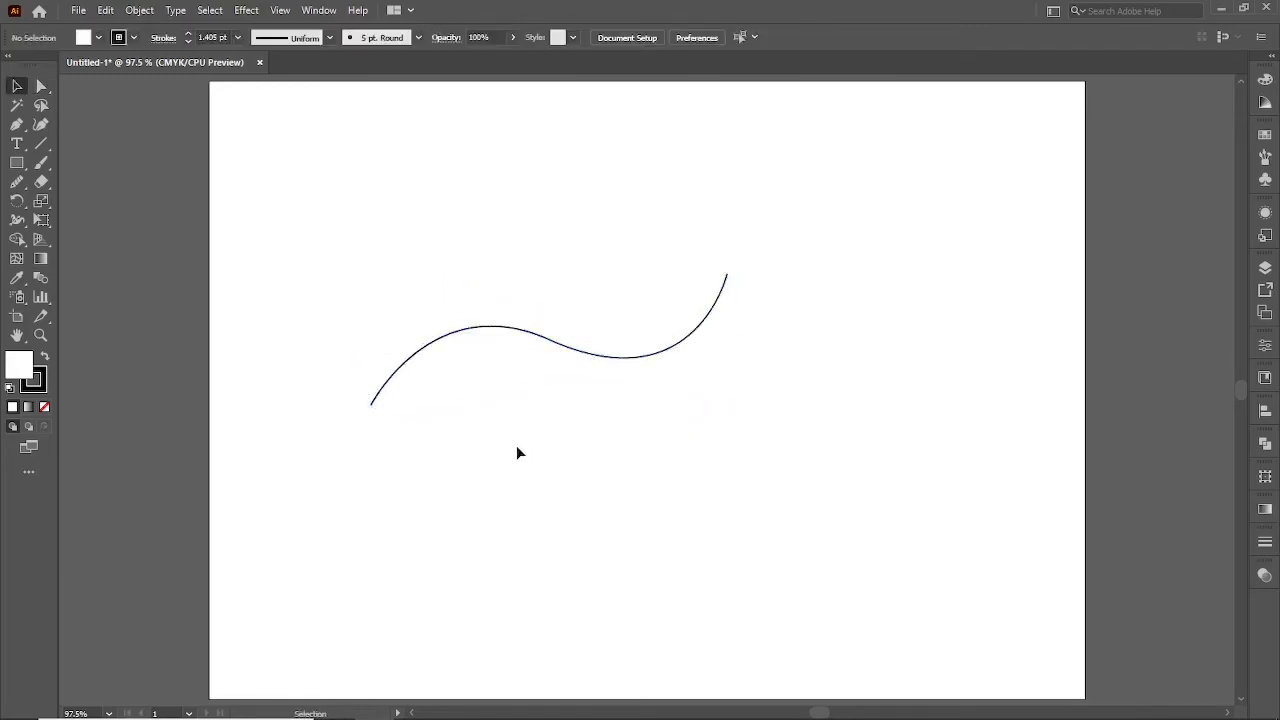
left_click_drag(435, 197, 603, 423)
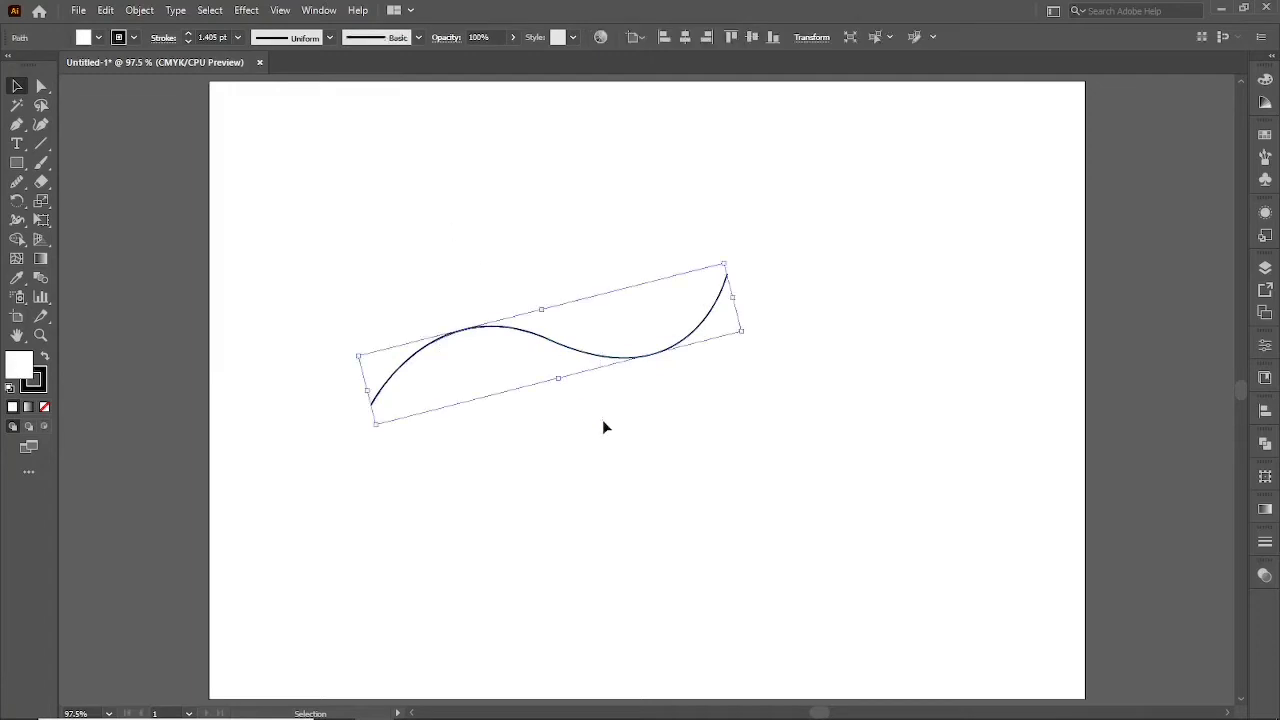
key("Delete")
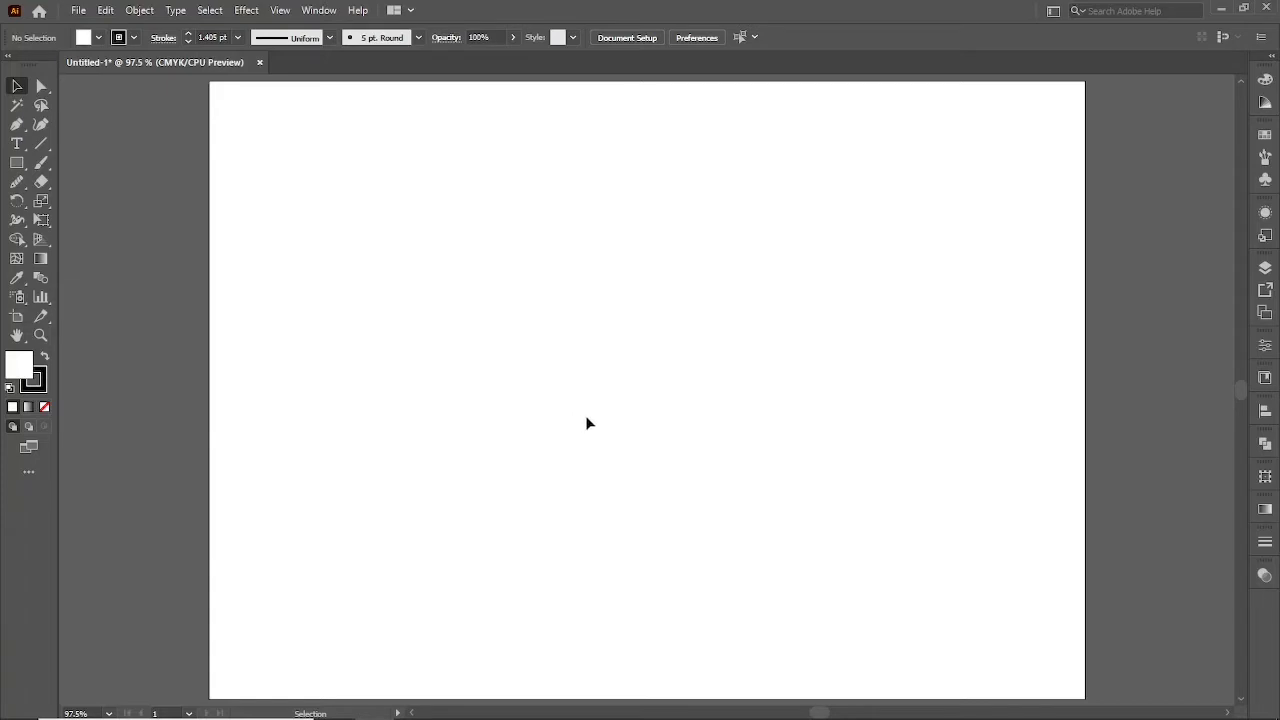
Pen-draw the heart's left half from top centre through the curved lobe to the bottom point
key("p")
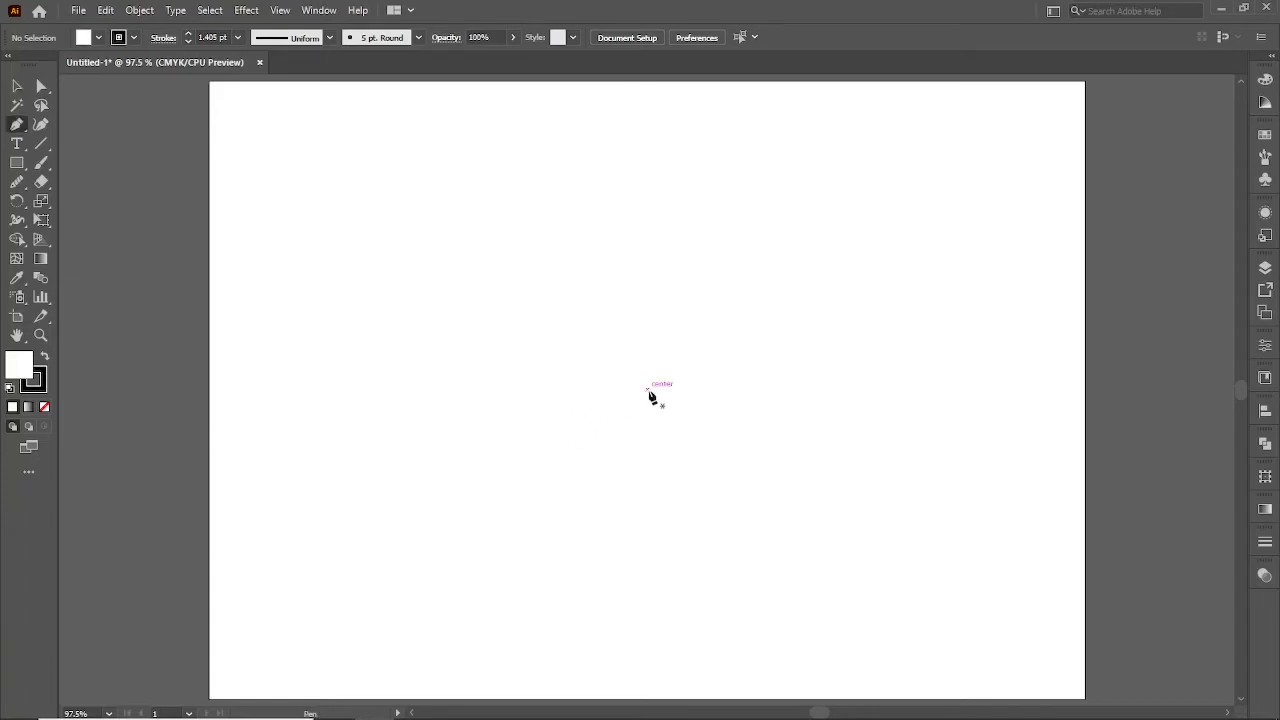
left_click(649, 394)
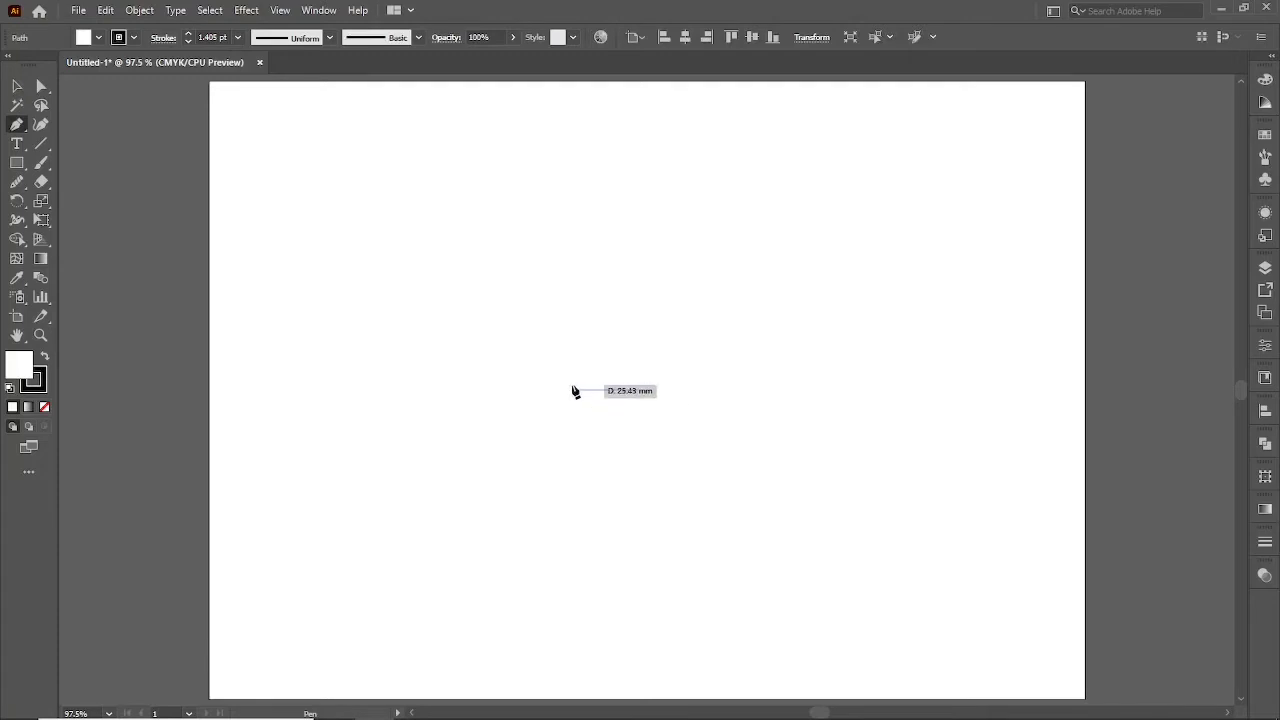
left_click_drag(544, 389, 482, 453)
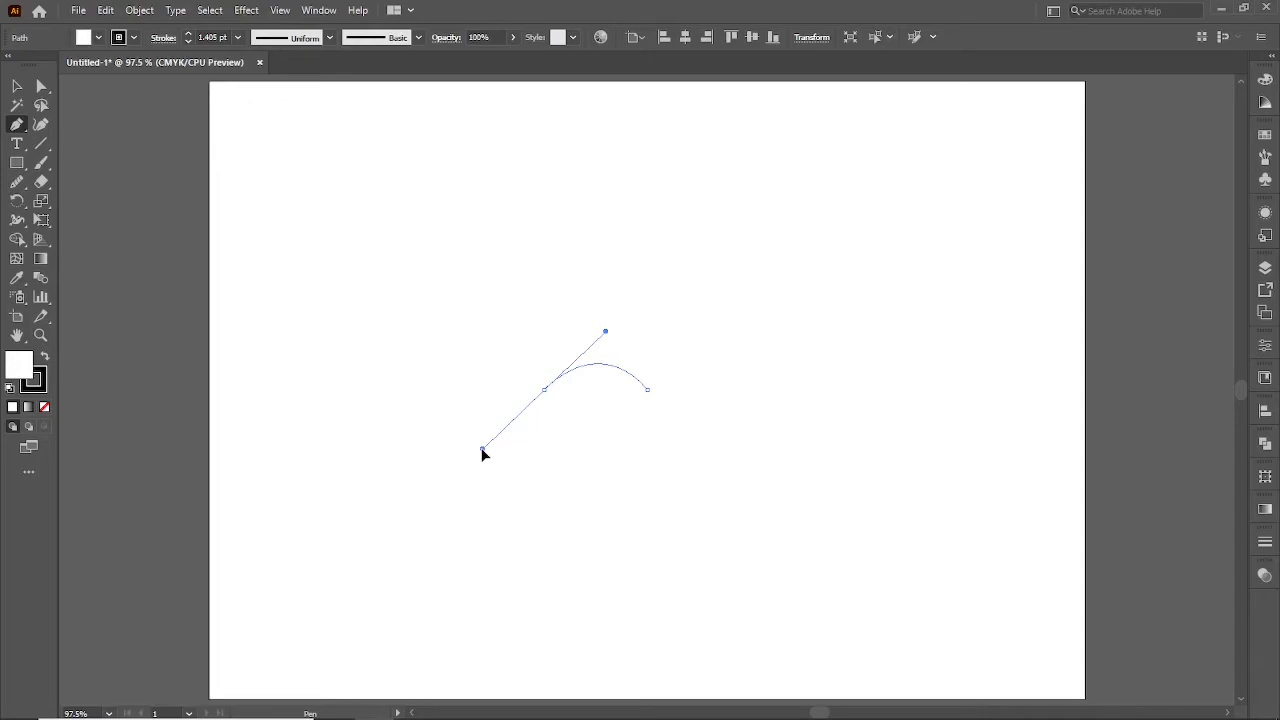
left_click_drag(482, 453, 485, 450)
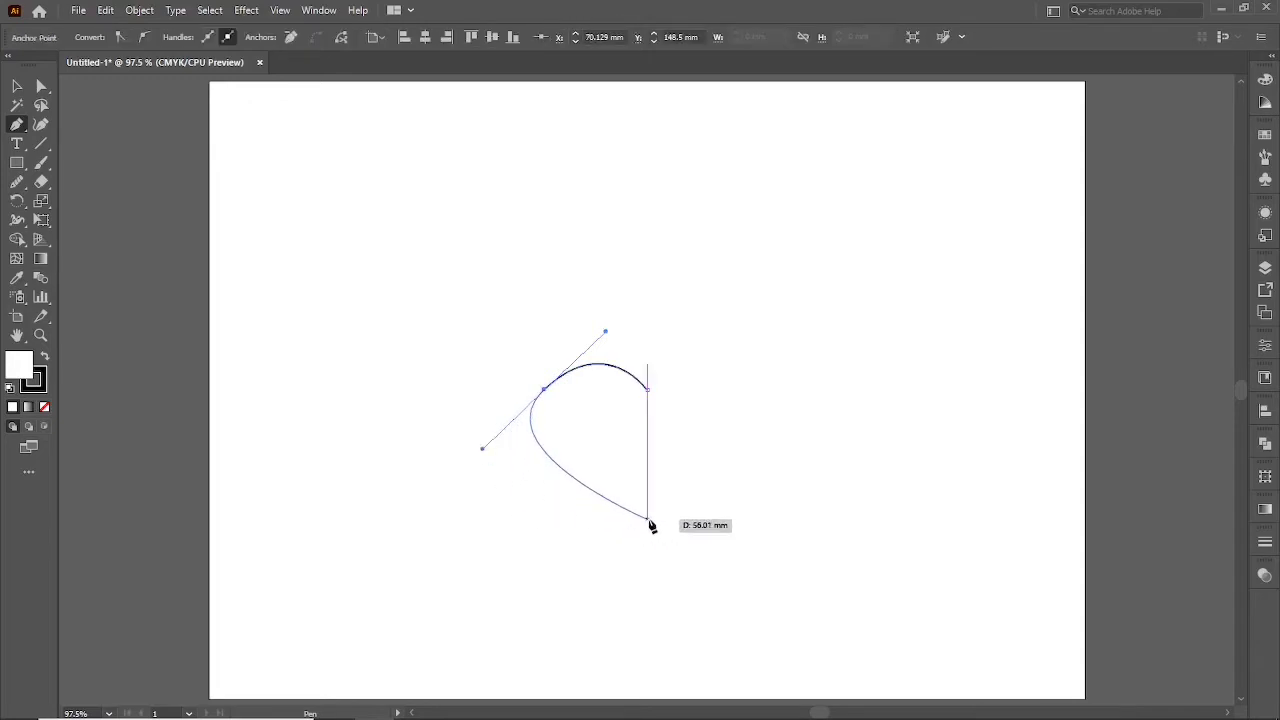
left_click(649, 520)
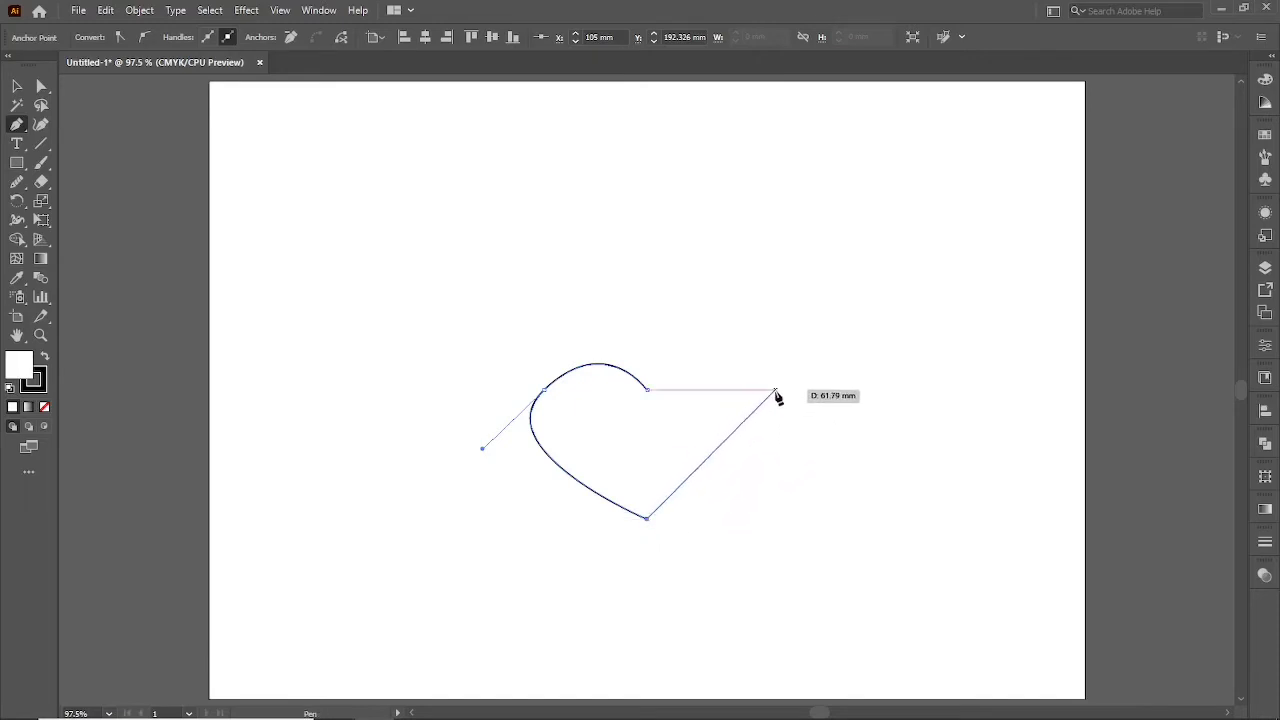
mouse_move(776, 391)
left_mouse_down()
mouse_move(730, 343)
mouse_move(743, 280)
left_mouse_up()
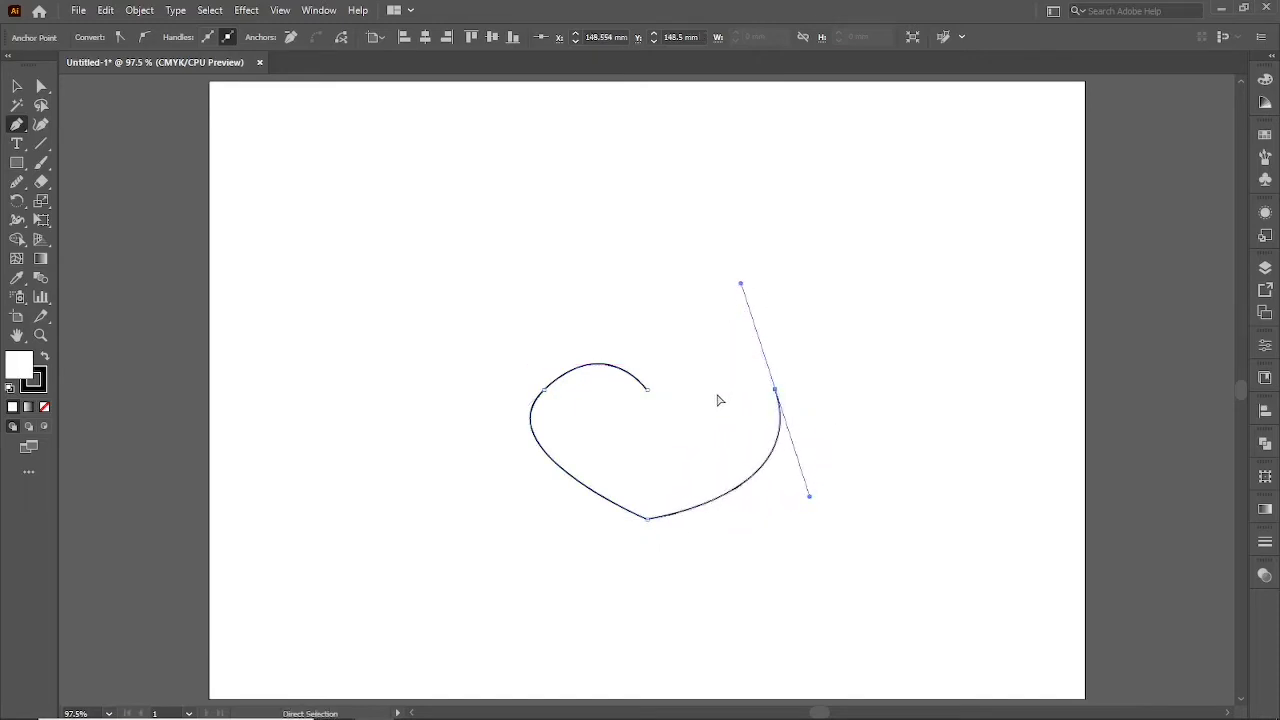
key("ctrl+z")
left_click_drag(705, 390, 650, 300)
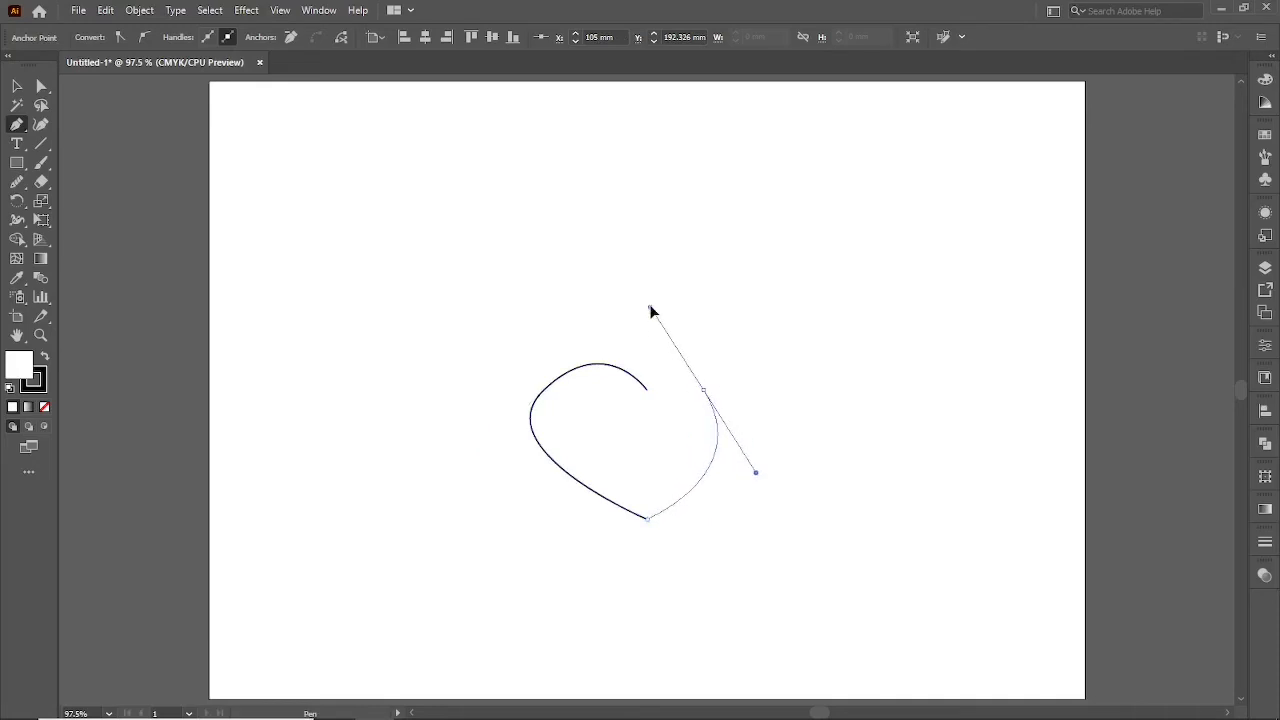
left_click_drag(647, 389, 605, 331)
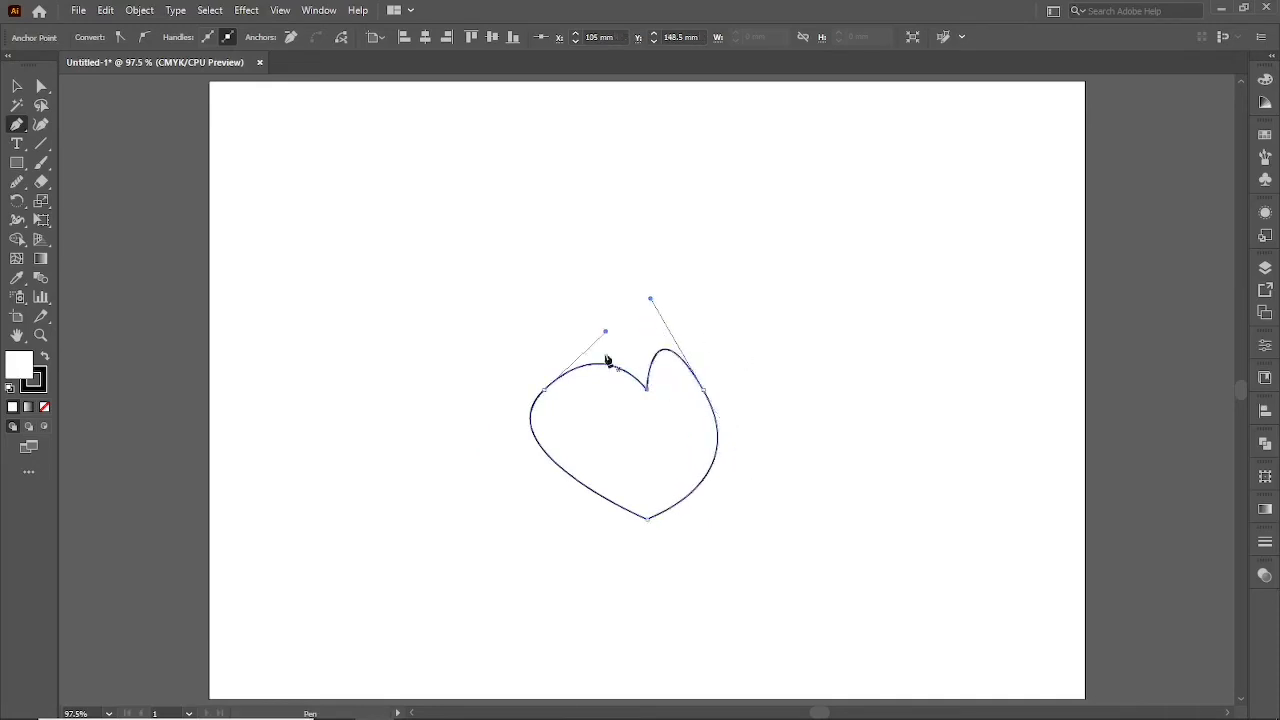
key("ctrl+z")
key("ctrl+z")
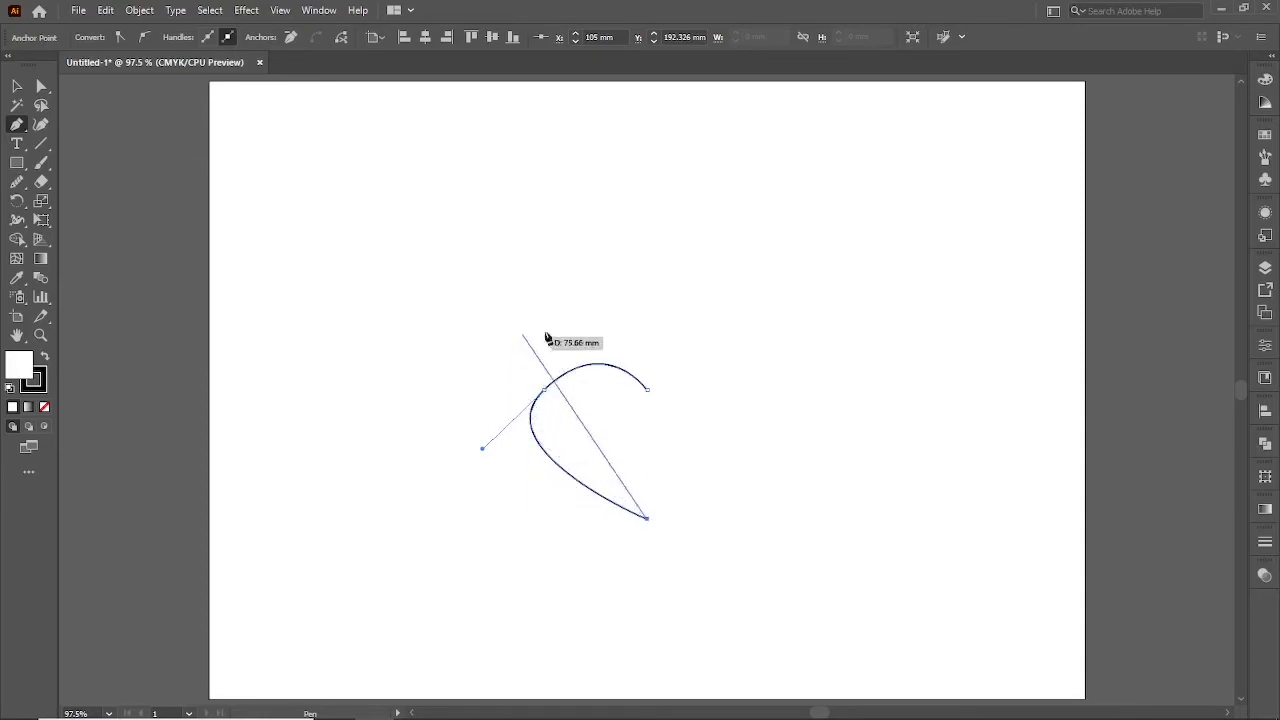
Move the half-heart curve up slightly and set its fill to None
key("v")
left_click(143, 180)
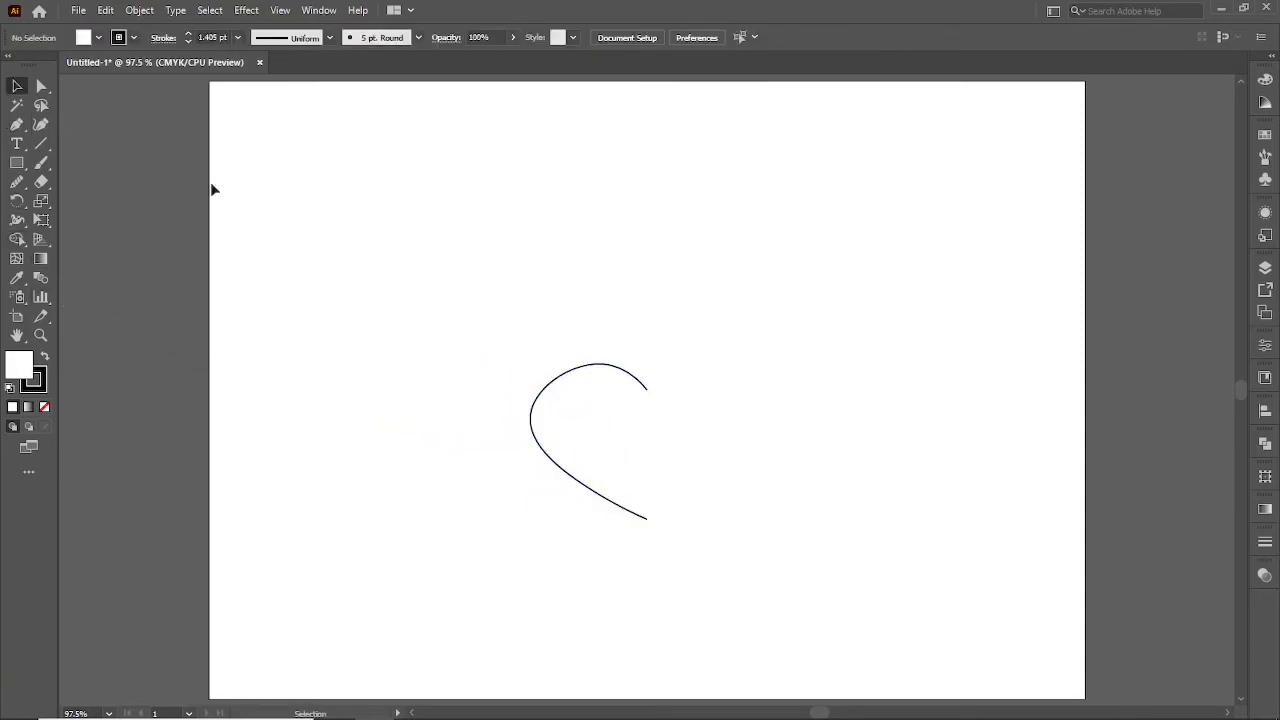
mouse_move(525, 332)
left_mouse_down()
mouse_move(537, 403)
mouse_move(540, 352)
left_mouse_up()
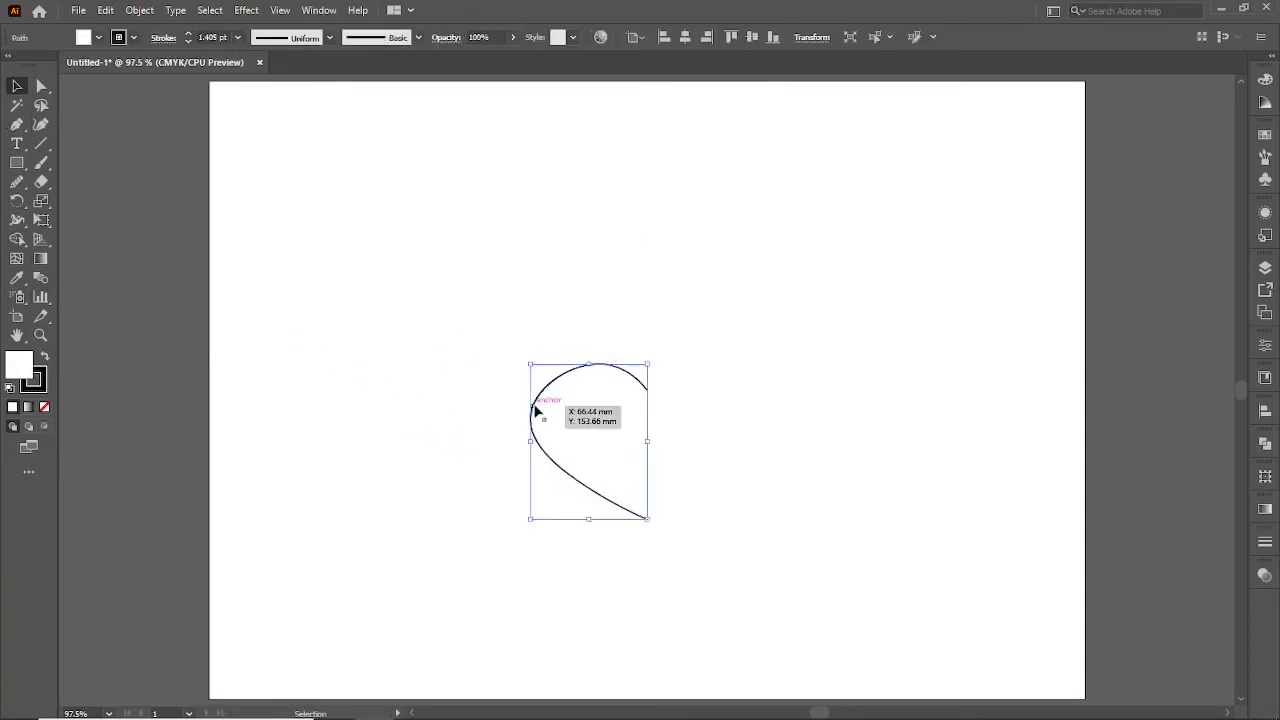
left_click(44, 407)
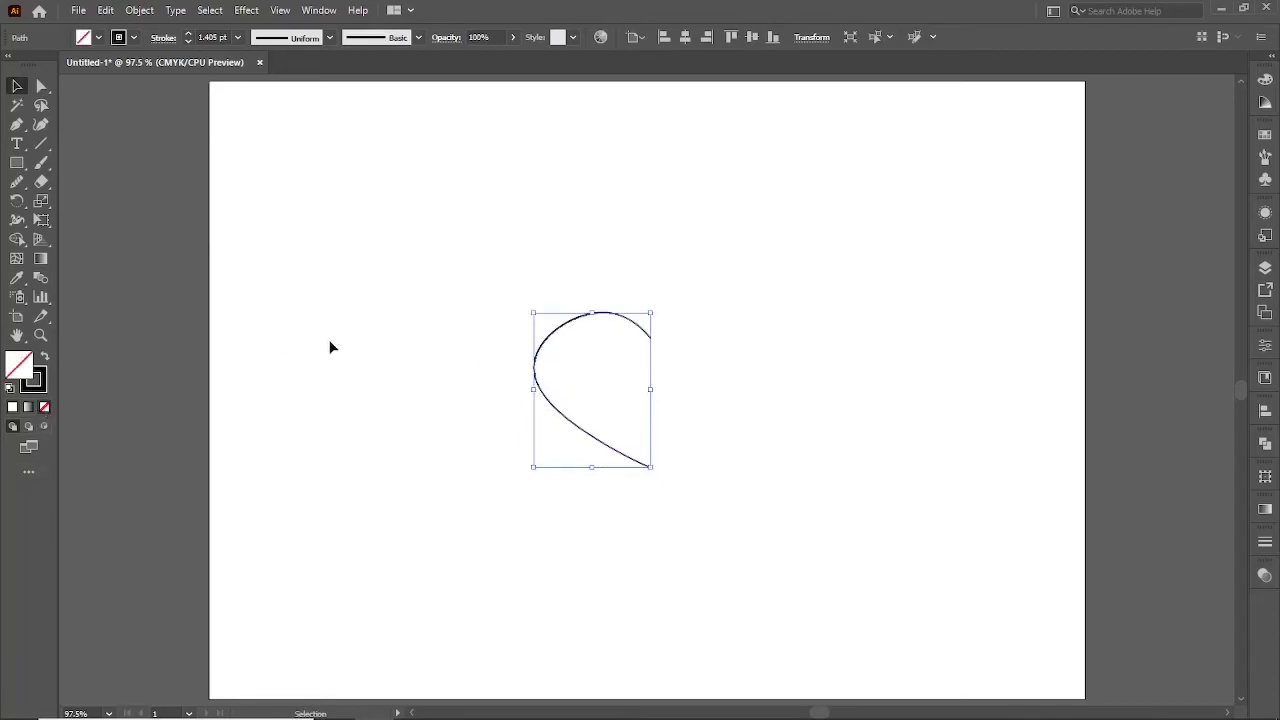
left_click(333, 347)
Alt-drag a test copy to the right, delete it, and reselect the original curve
left_click_drag(537, 396, 669, 403)
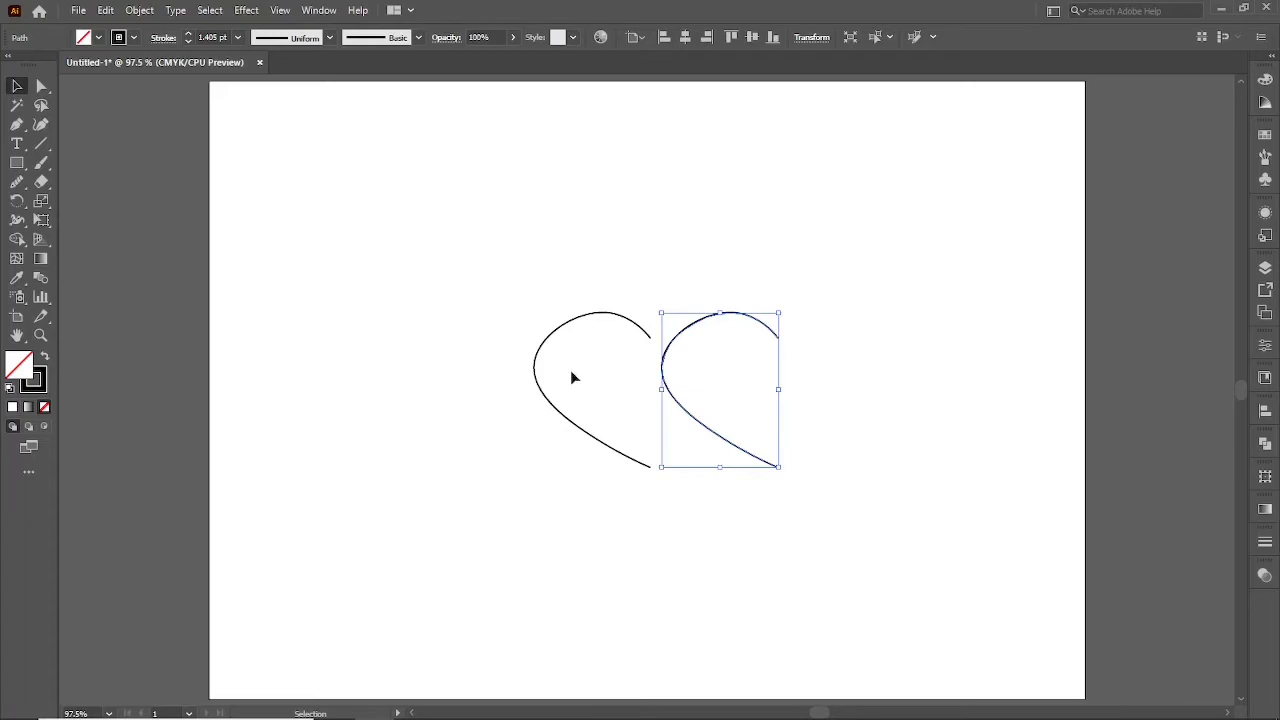
key("Delete")
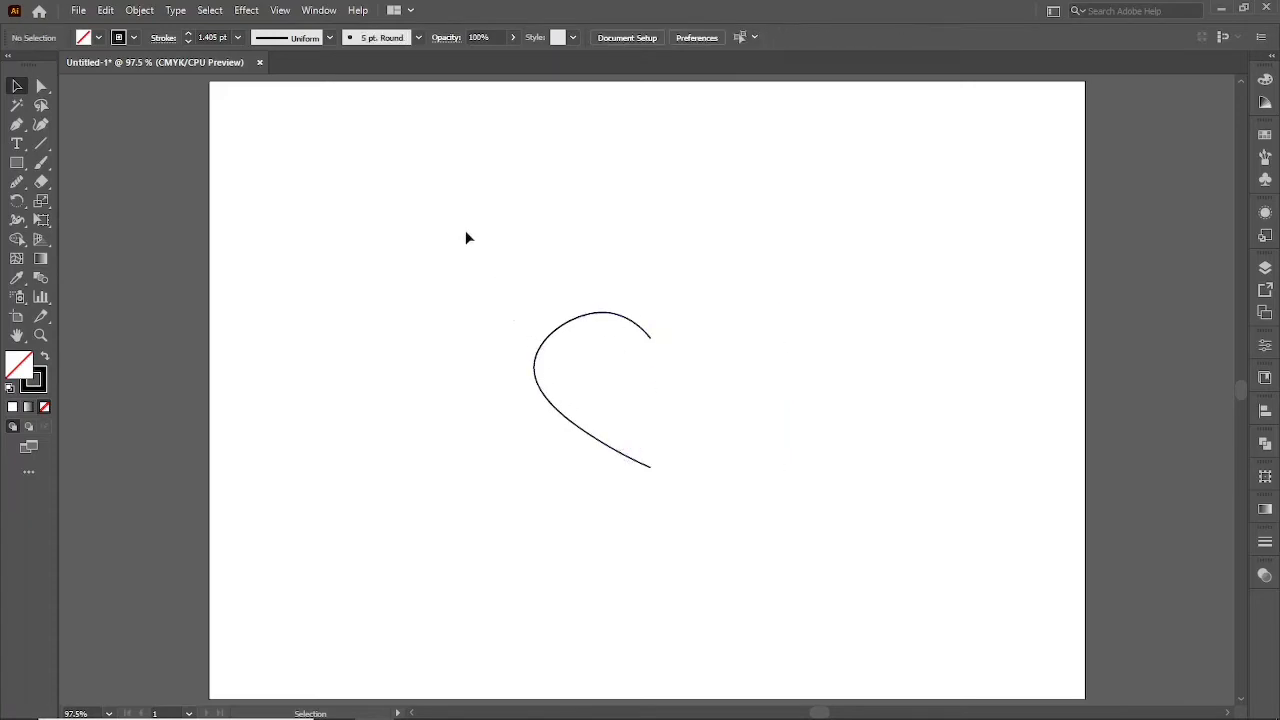
left_click_drag(461, 213, 632, 410)
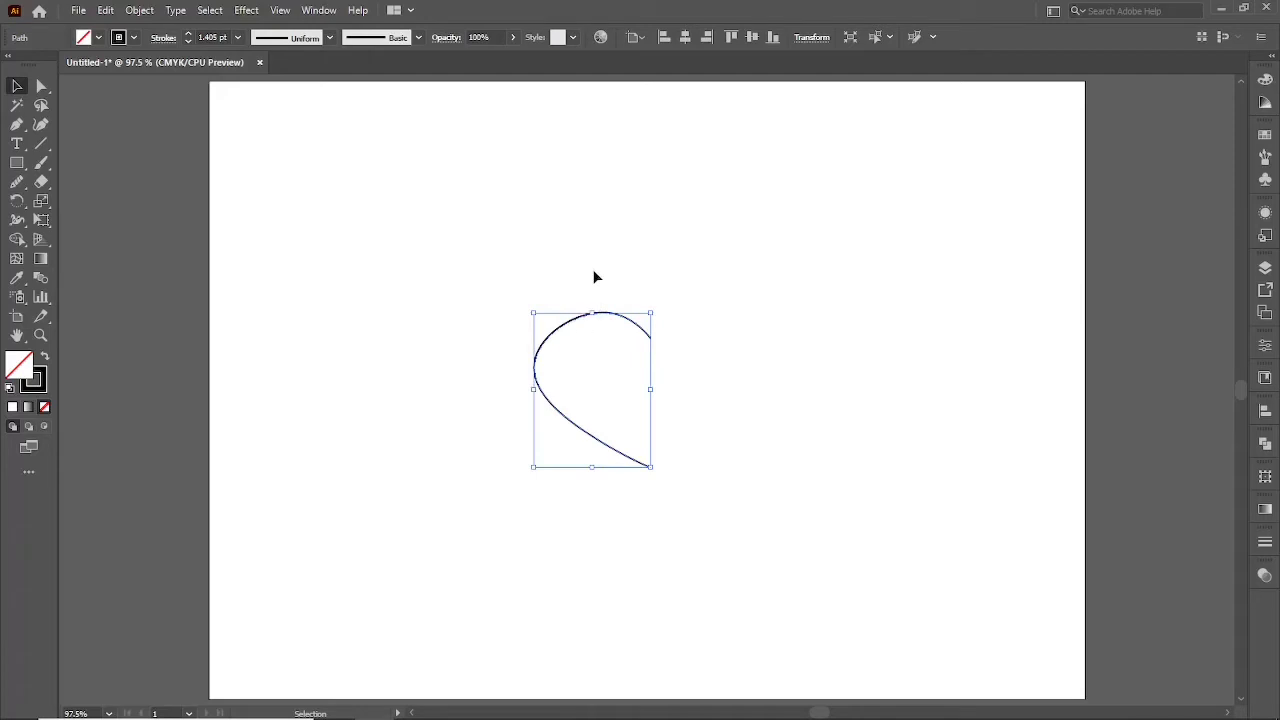
Preview and apply a vertical Reflect on the half-heart, then undo it to restore orientation
right_click(593, 269)
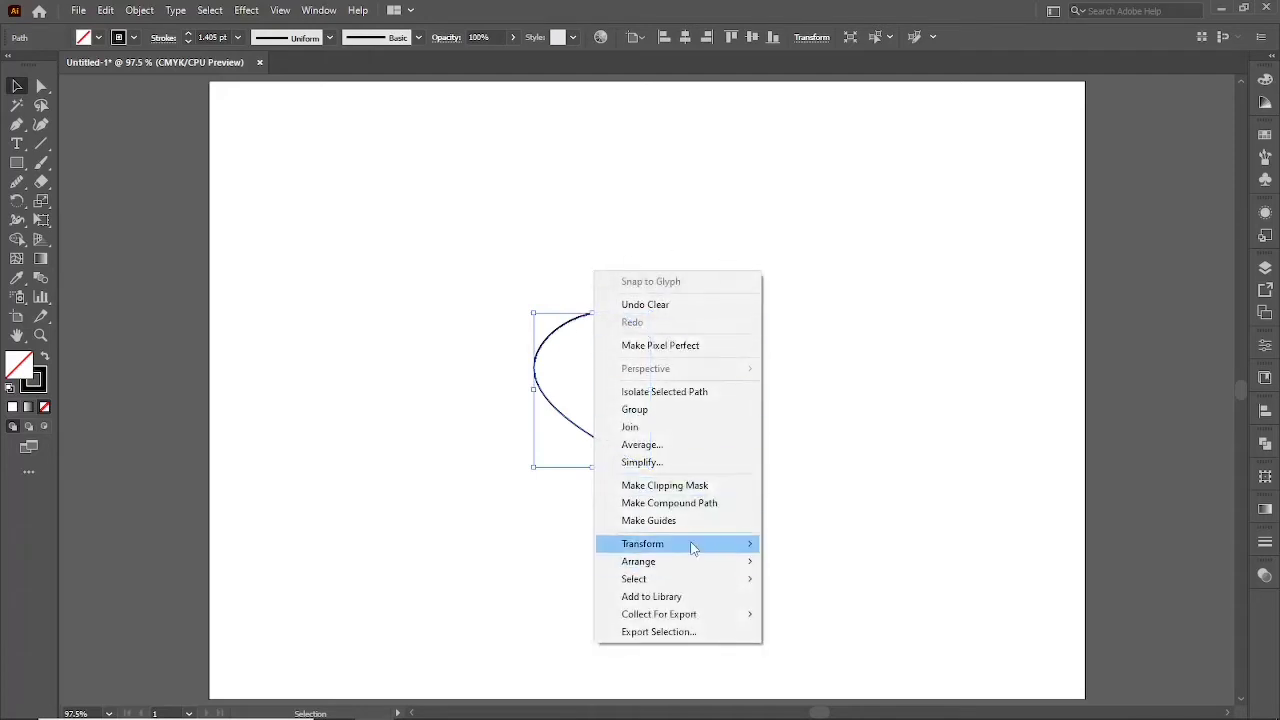
mouse_move(642, 543)
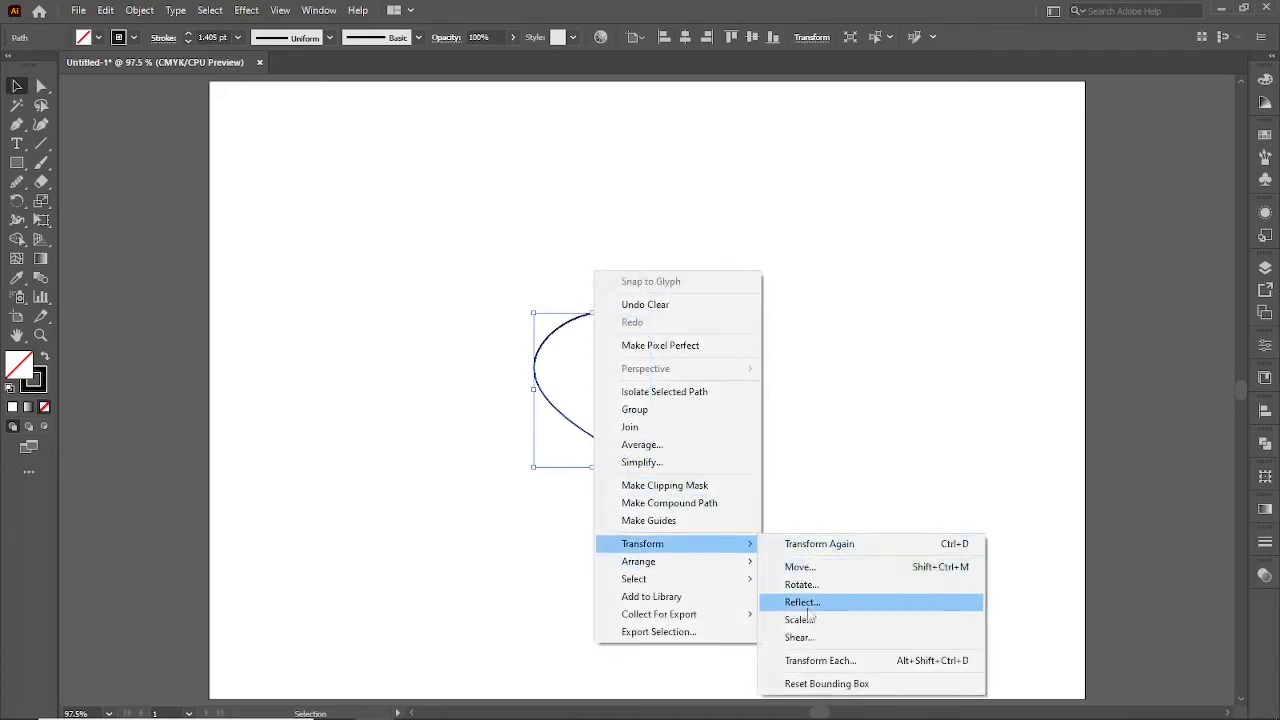
left_click(801, 606)
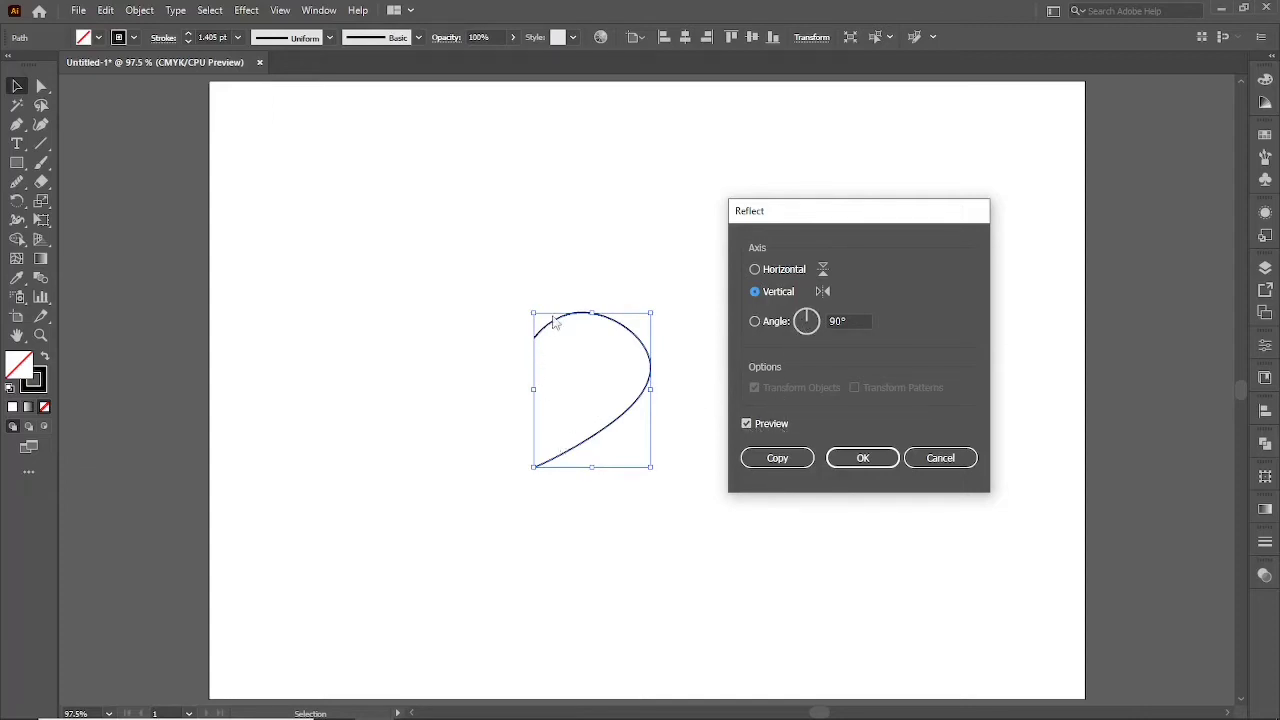
left_click(748, 423)
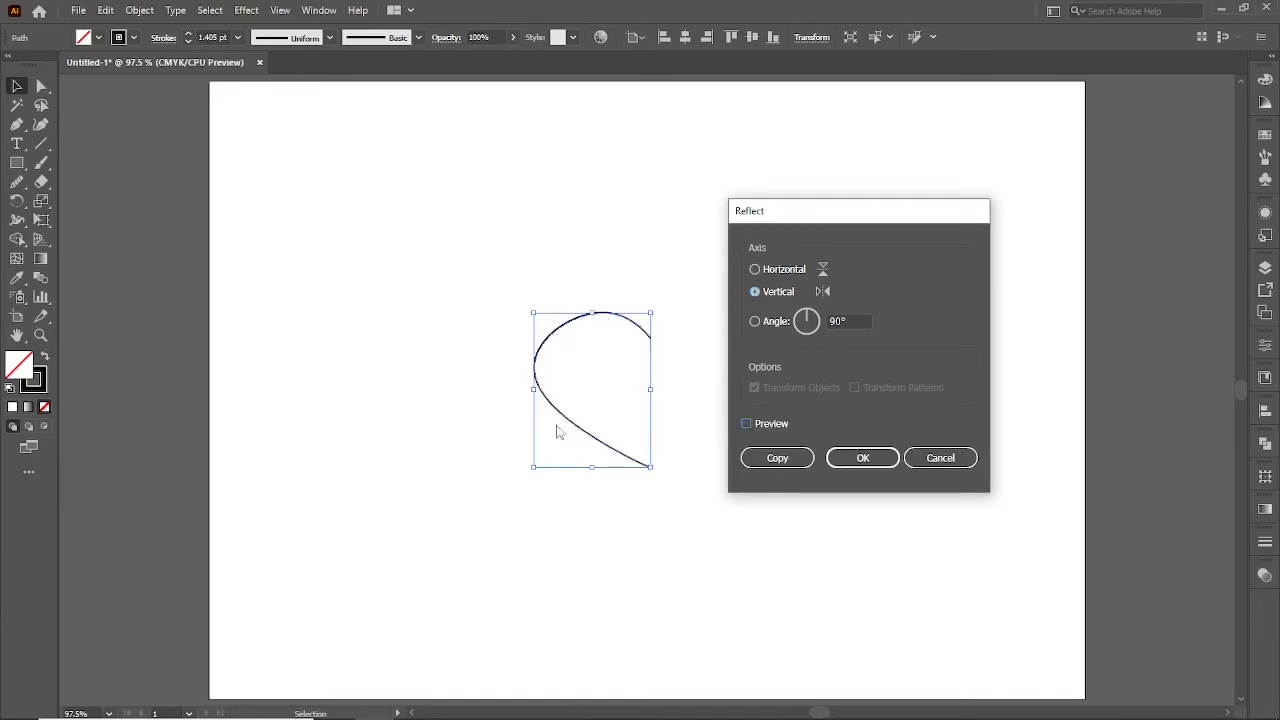
left_click(747, 423)
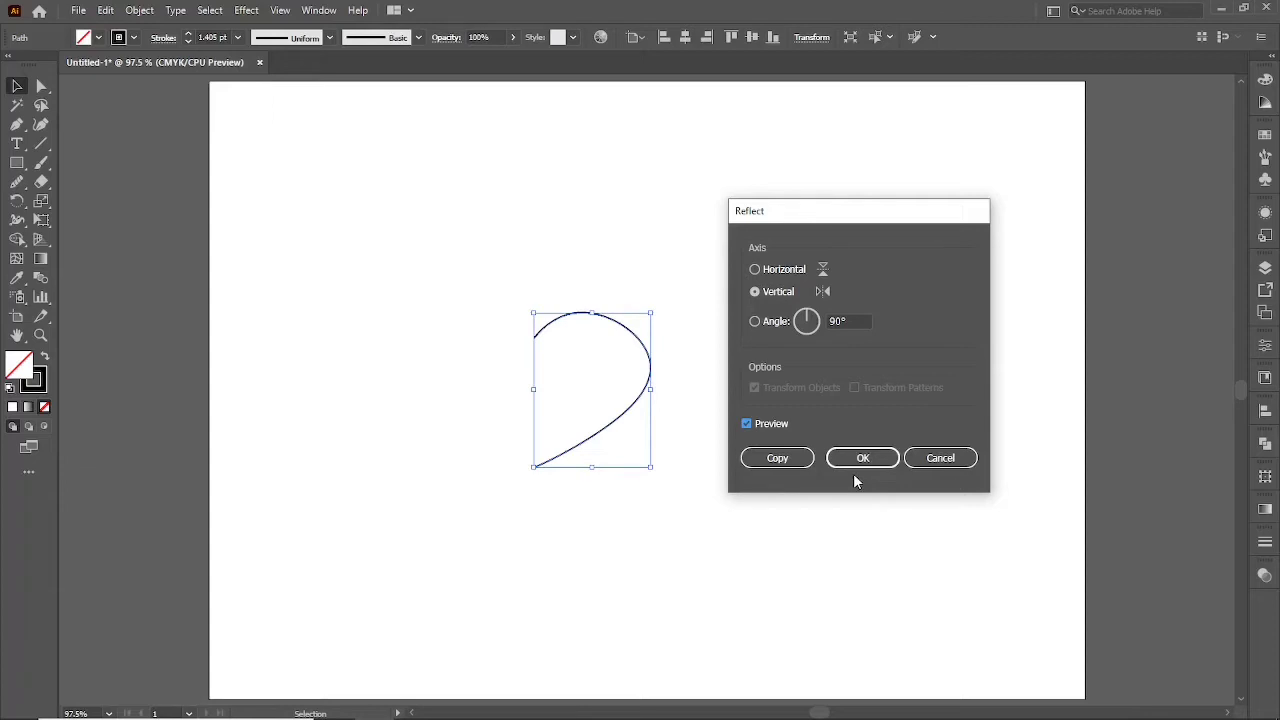
left_click(858, 467)
left_click(619, 427)
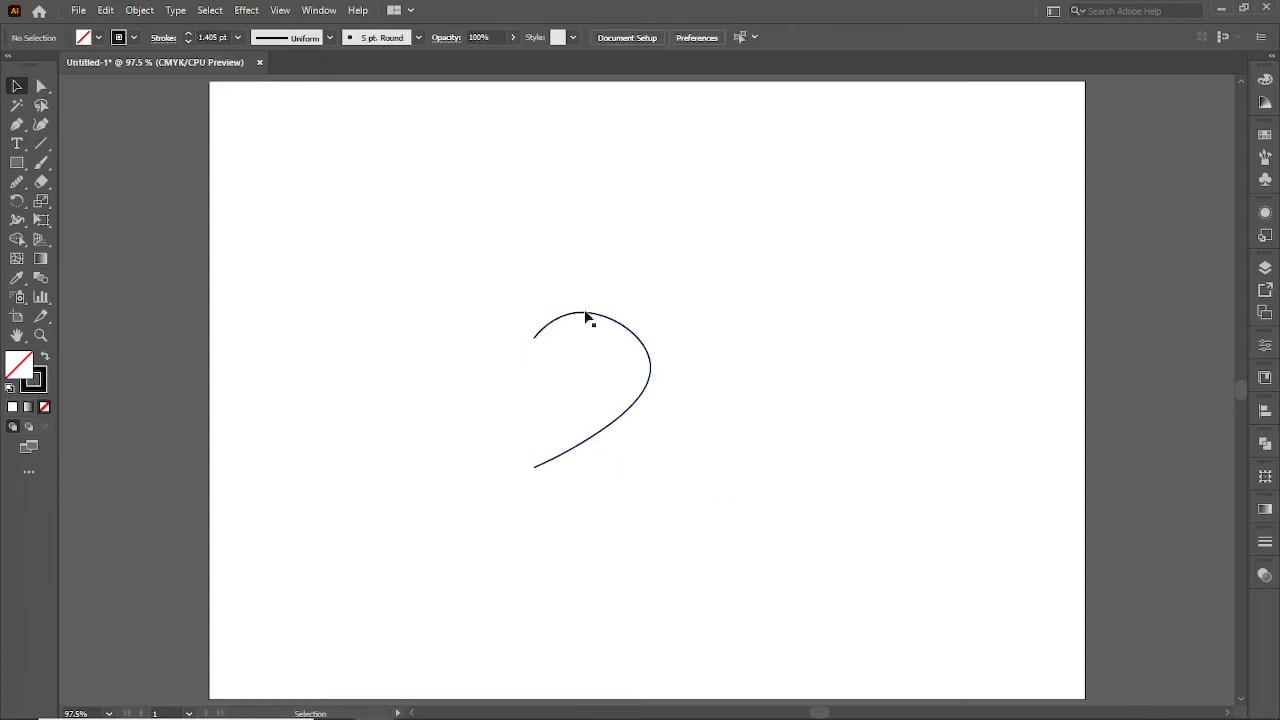
key("ctrl+z")
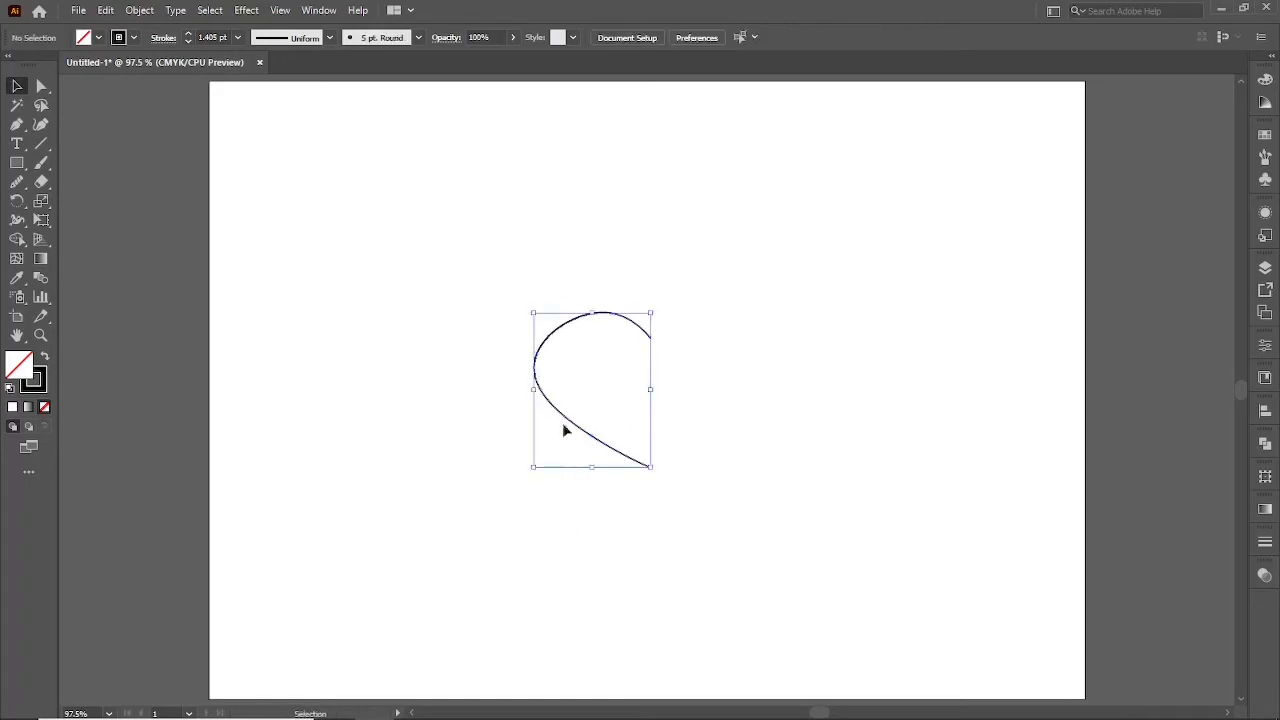
Create a vertically reflected copy of the half-heart via Transform > Reflect > Copy
left_click(548, 300)
left_click_drag(536, 256, 635, 499)
right_click(576, 241)
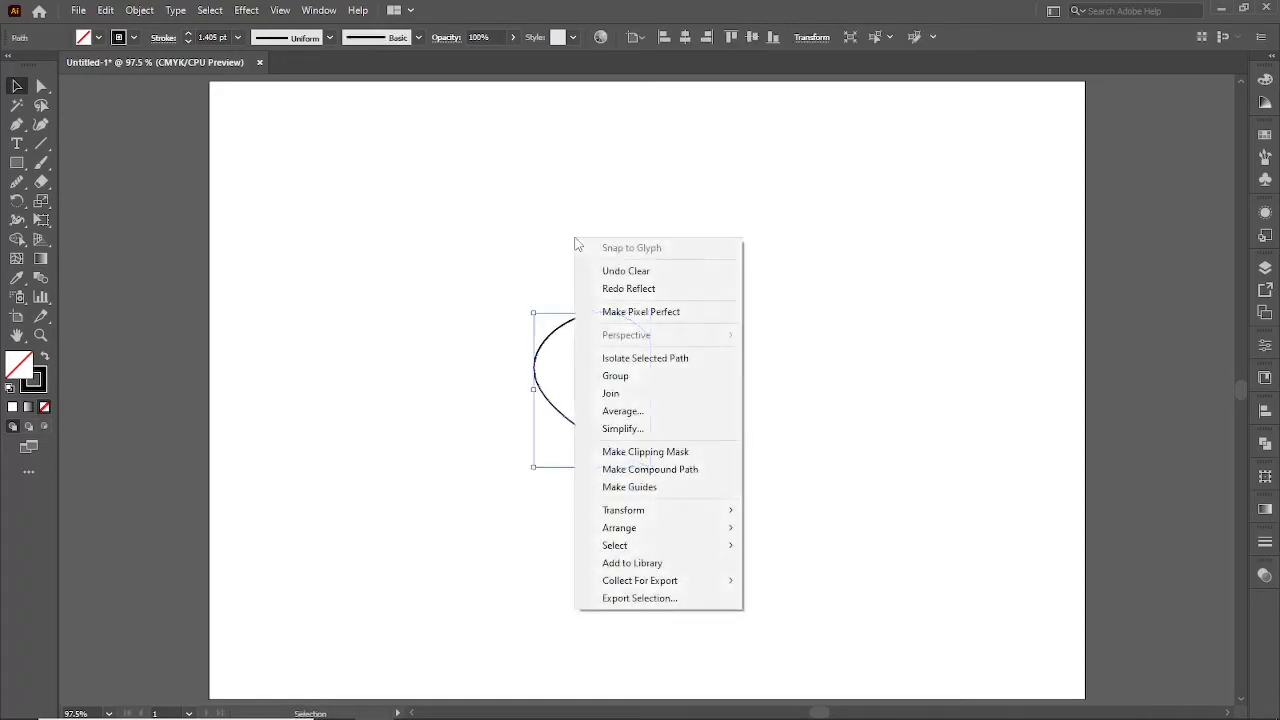
mouse_move(624, 510)
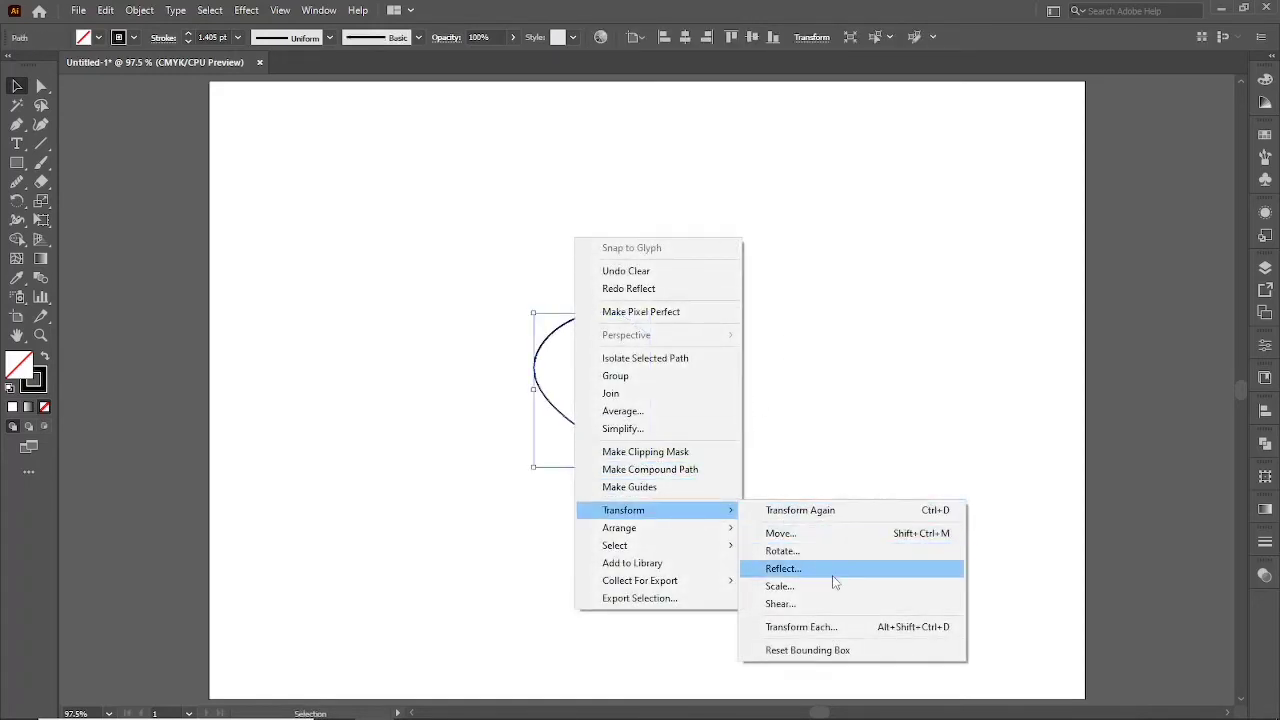
left_click(834, 580)
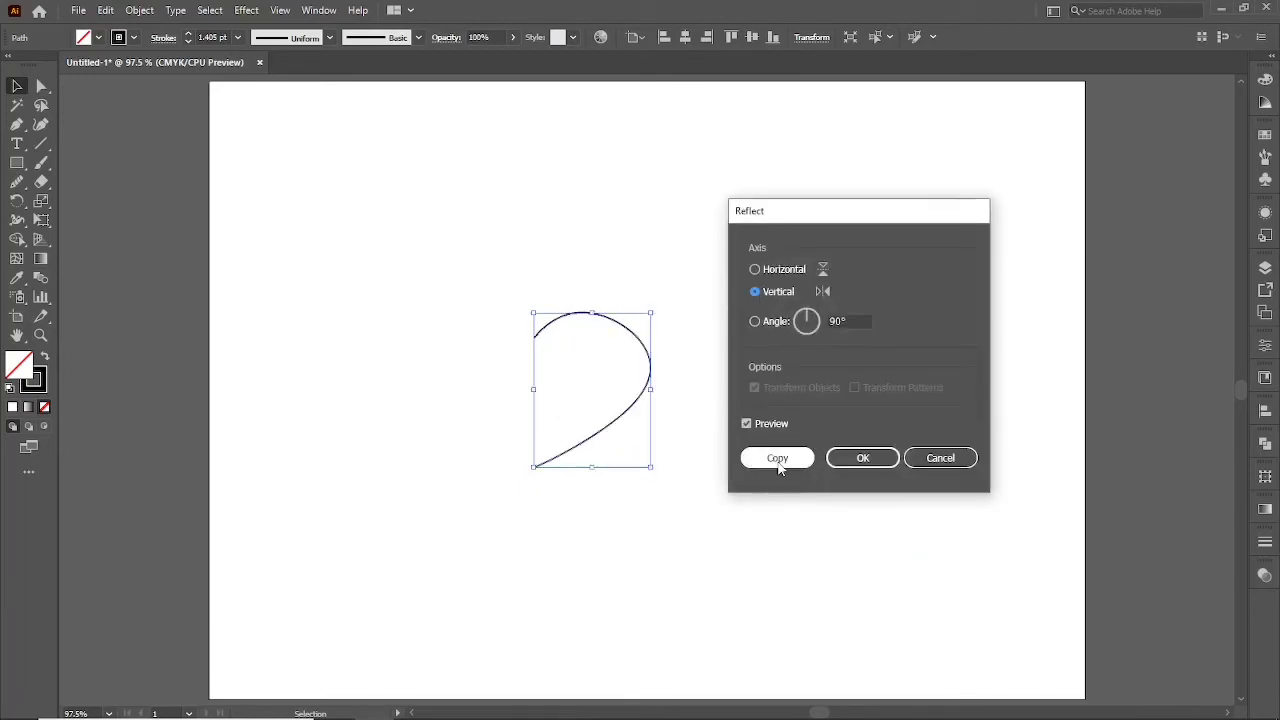
left_click(778, 459)
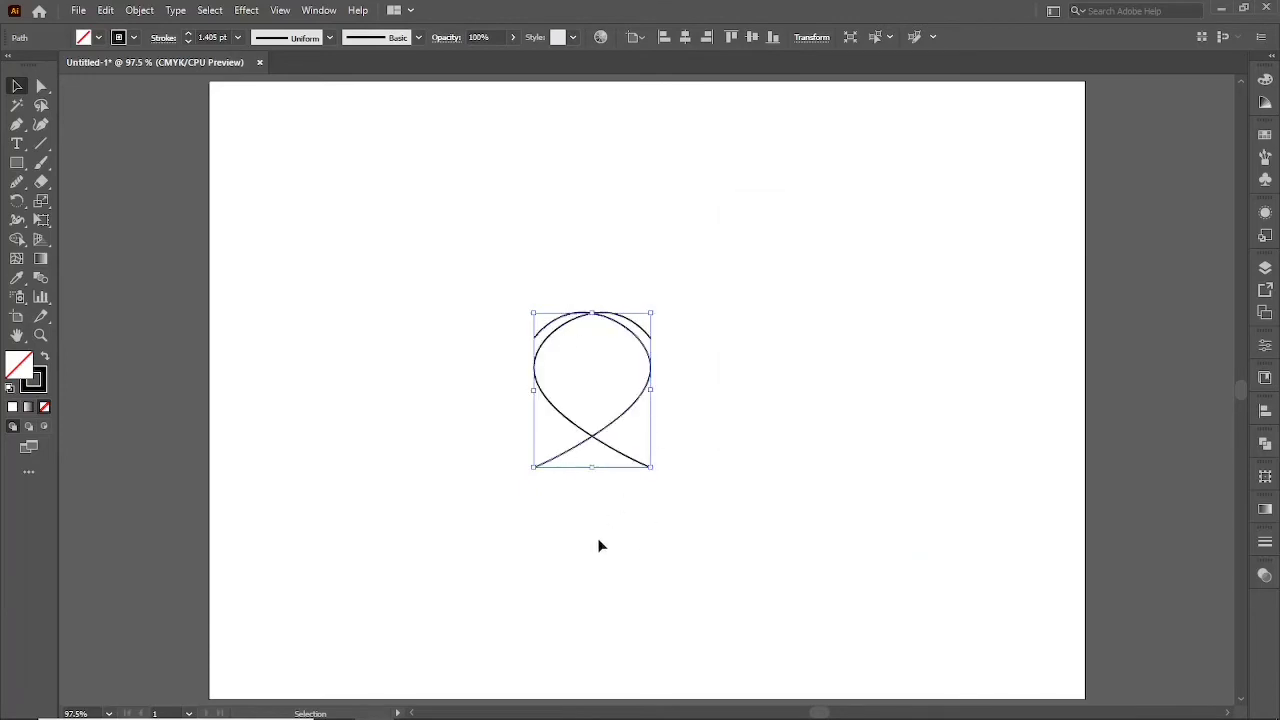
left_click(600, 546)
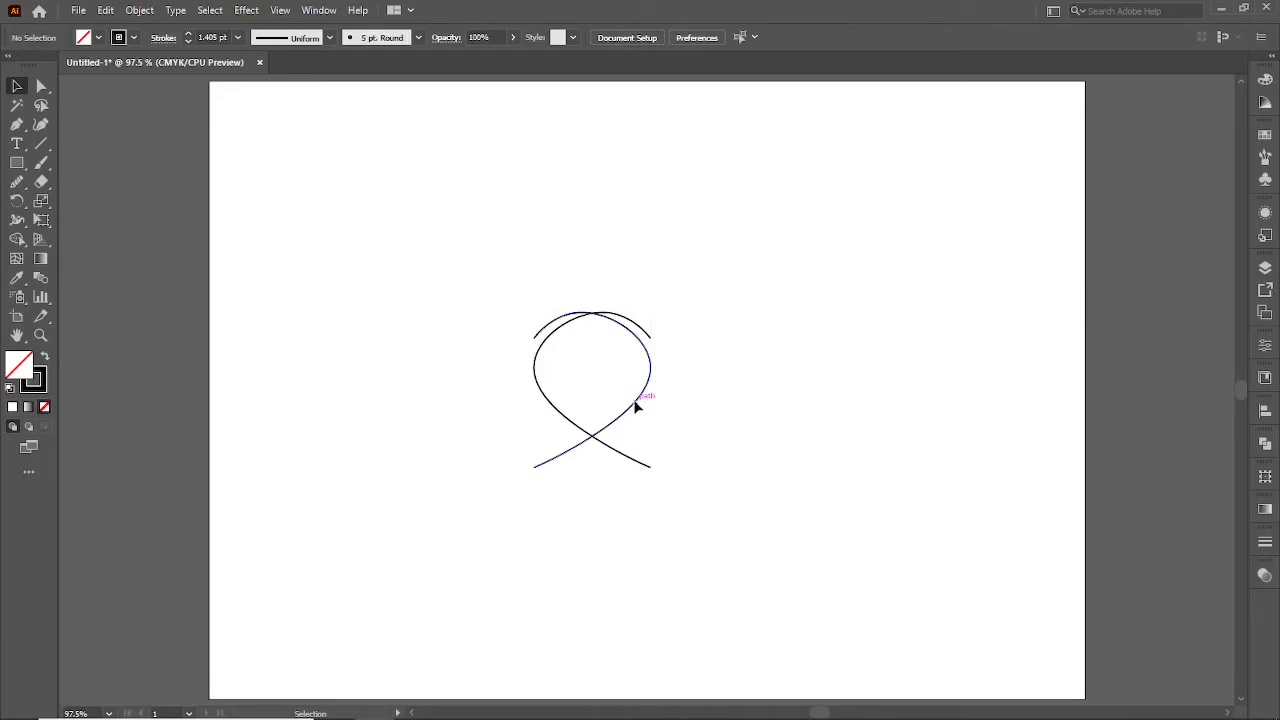
Slide the mirrored copy right to complete the heart, then check each half by selecting it
left_click_drag(636, 406, 754, 396)
left_click(711, 562)
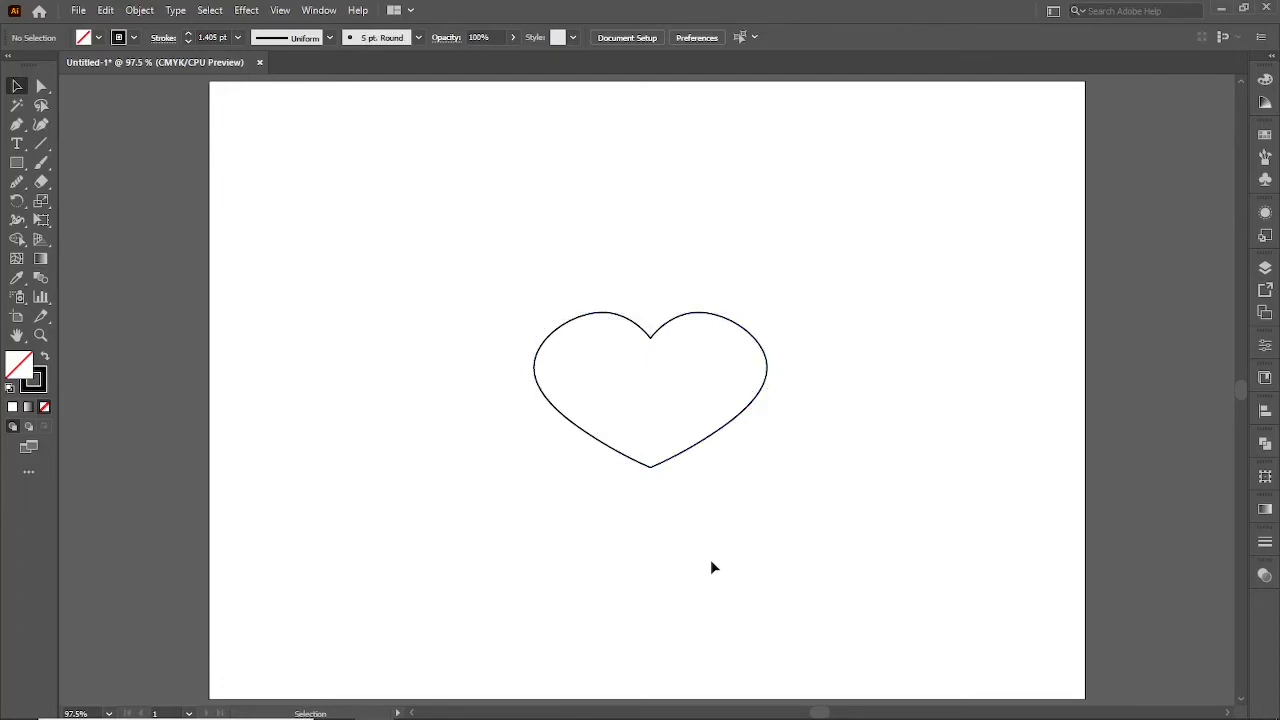
left_click_drag(540, 261, 634, 334)
left_click_drag(690, 270, 734, 379)
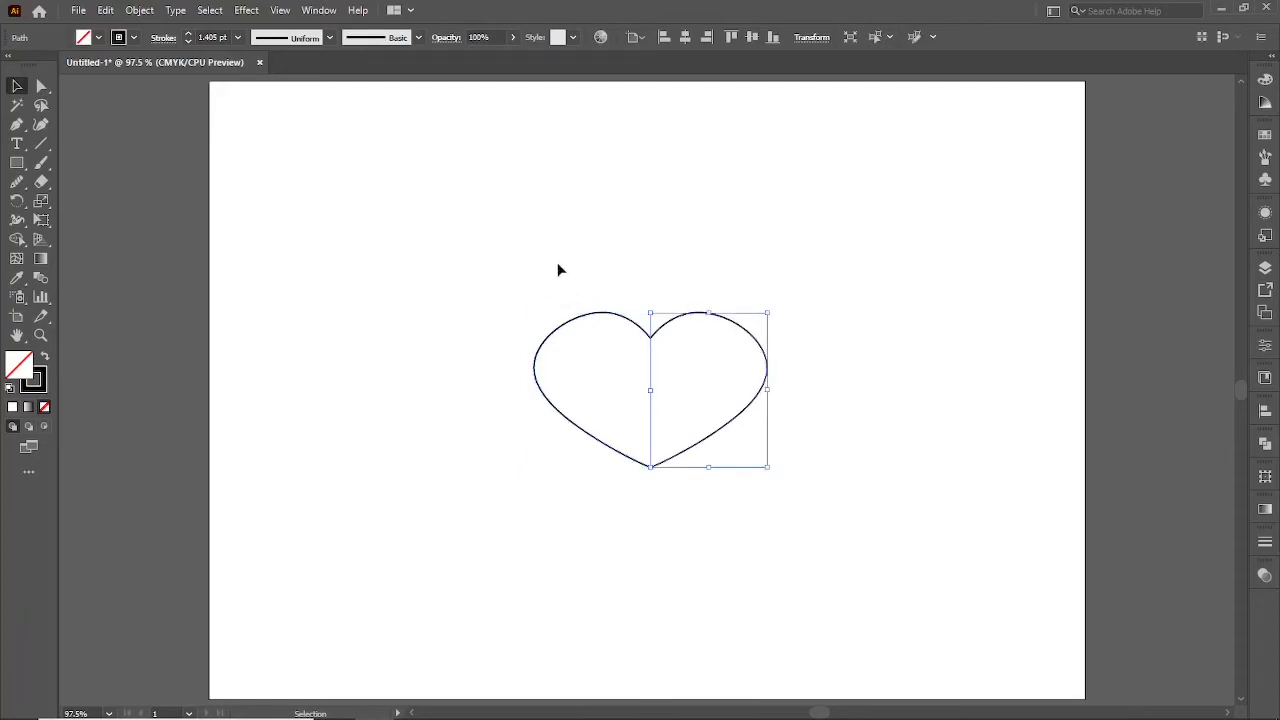
left_click_drag(557, 262, 607, 379)
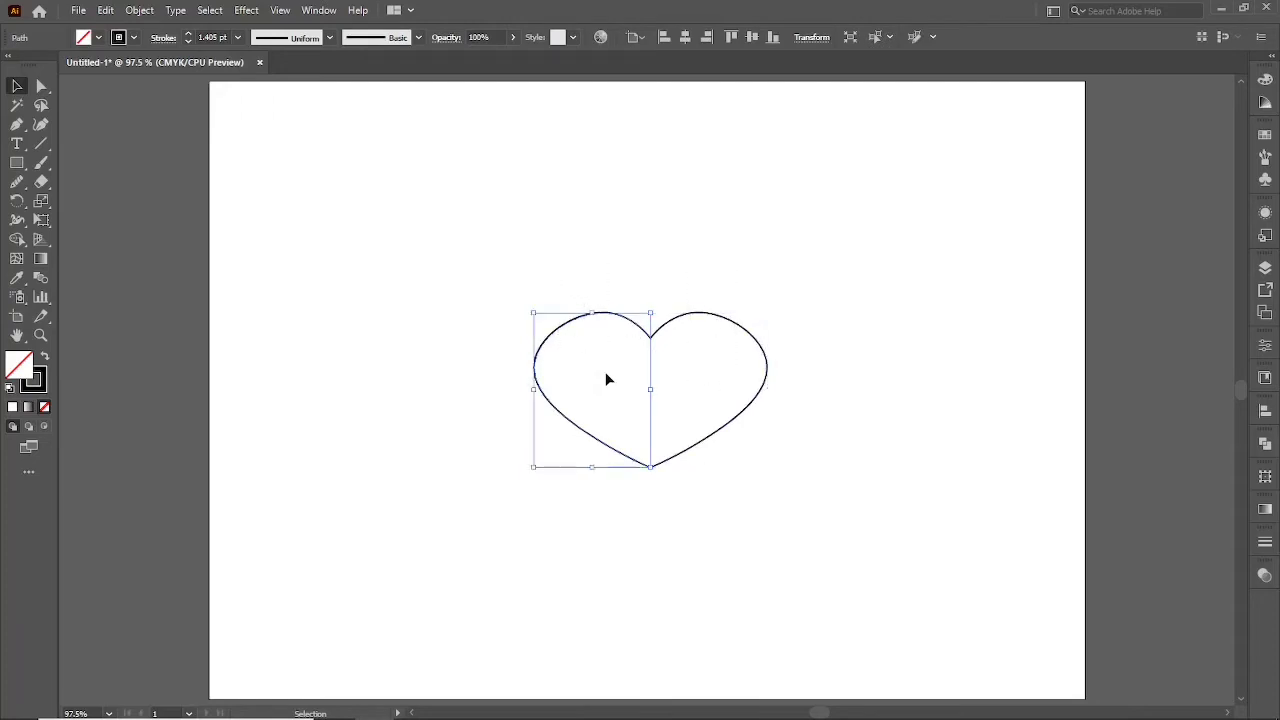
left_click(634, 571)
Nudge the right half slightly and fit the whole artboard in view
scroll(662, 524, "up", 5)
scroll(584, 600, "up", 5)
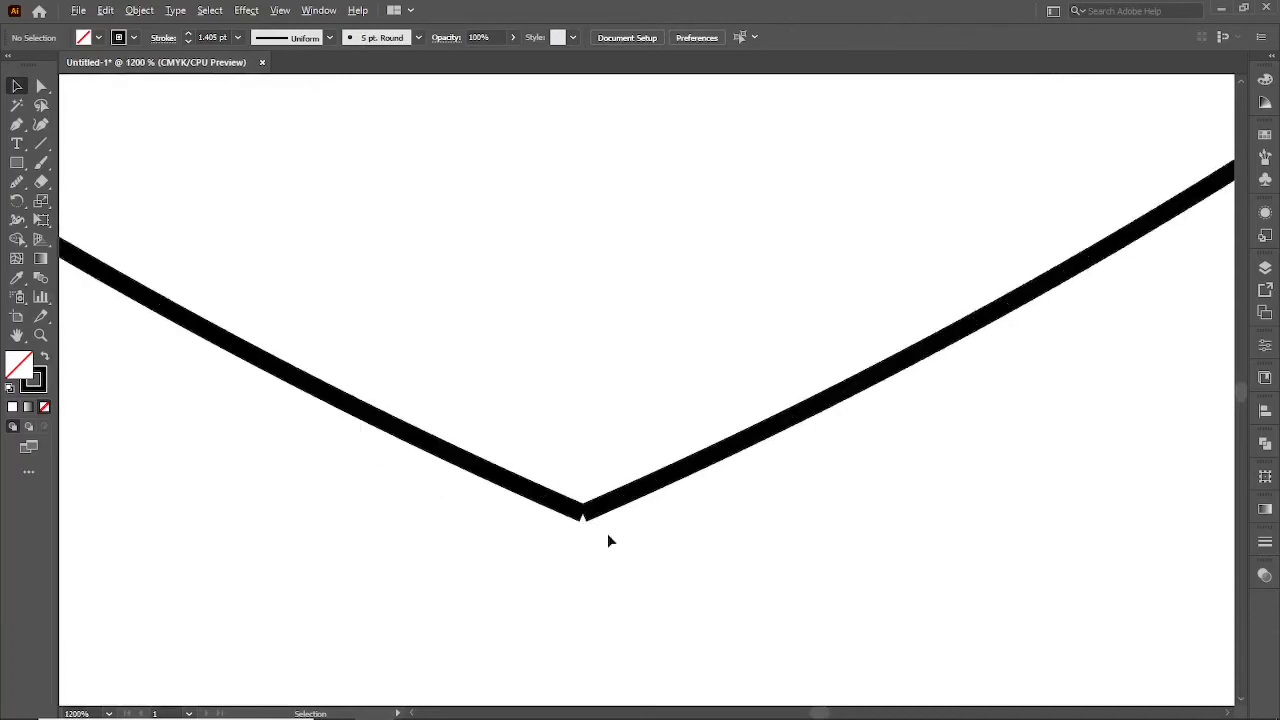
left_click_drag(631, 503, 643, 499)
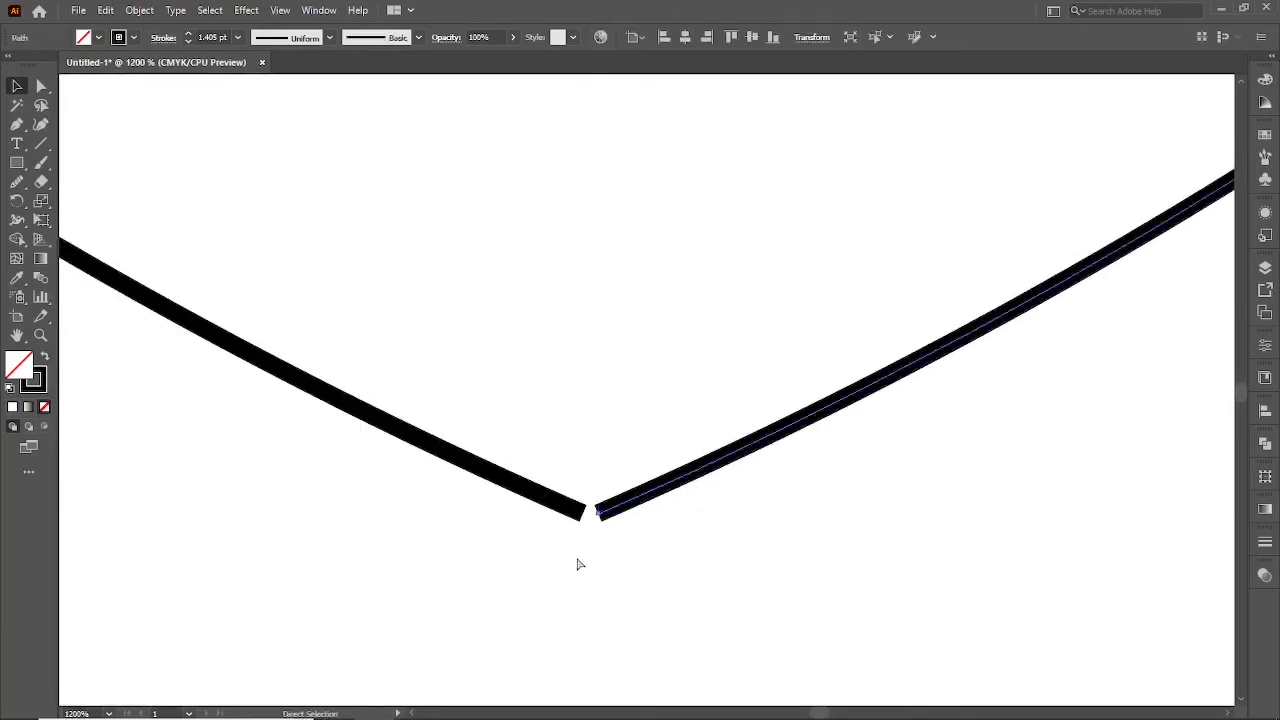
key("ctrl+0")
left_click(641, 479)
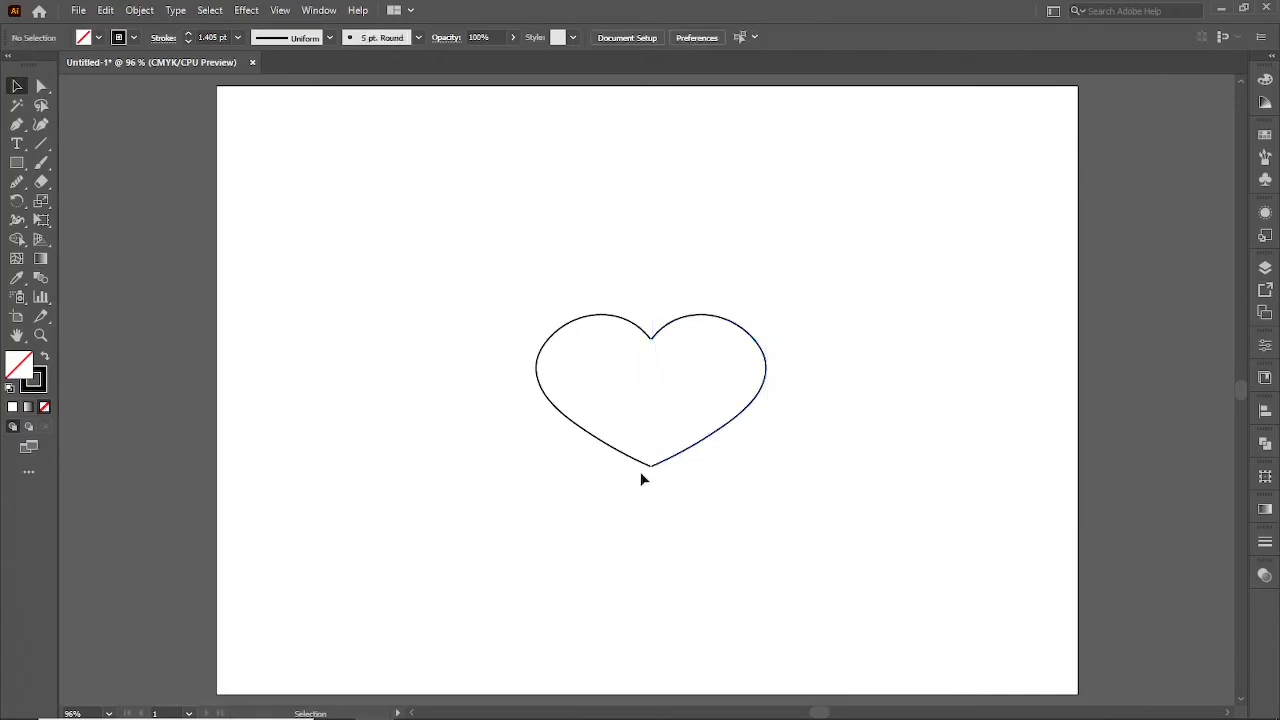
scroll(649, 350, "up", 5)
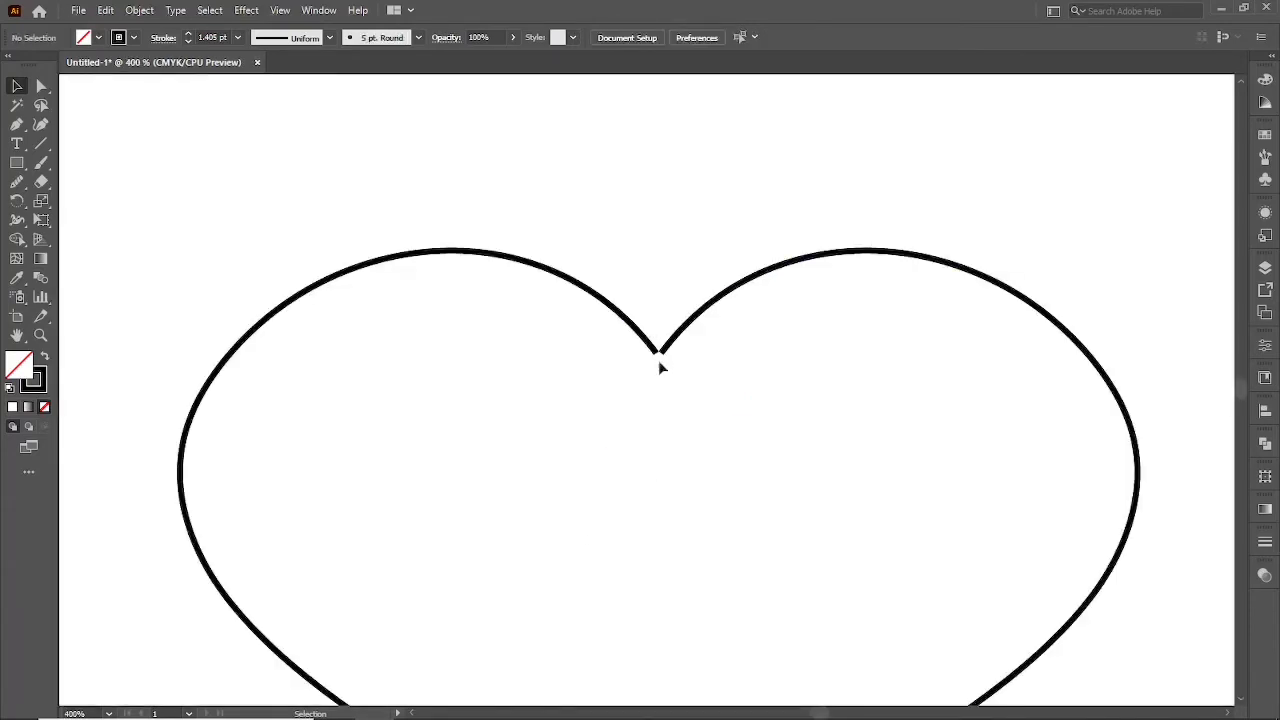
scroll(648, 494, "down", 5)
scroll(681, 594, "down", 2)
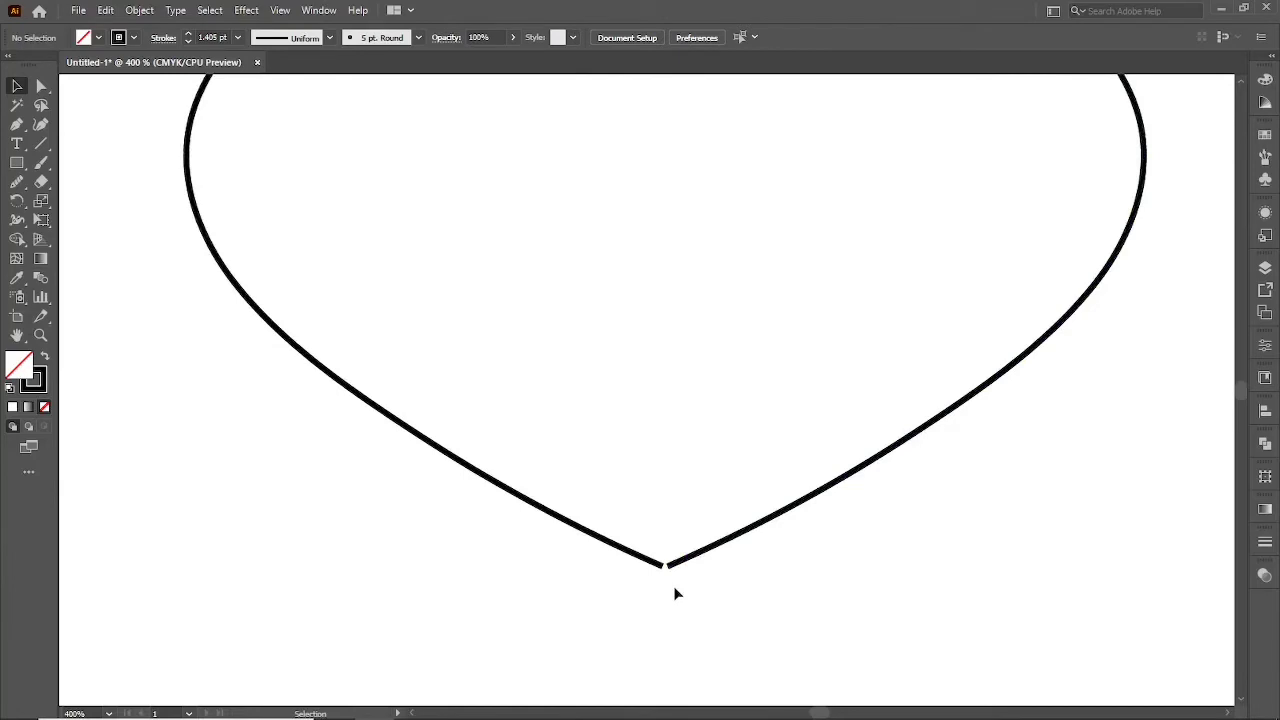
Average (Both) and join the two endpoints at the heart's bottom tip
left_click(40, 88)
left_click_drag(694, 592, 629, 509)
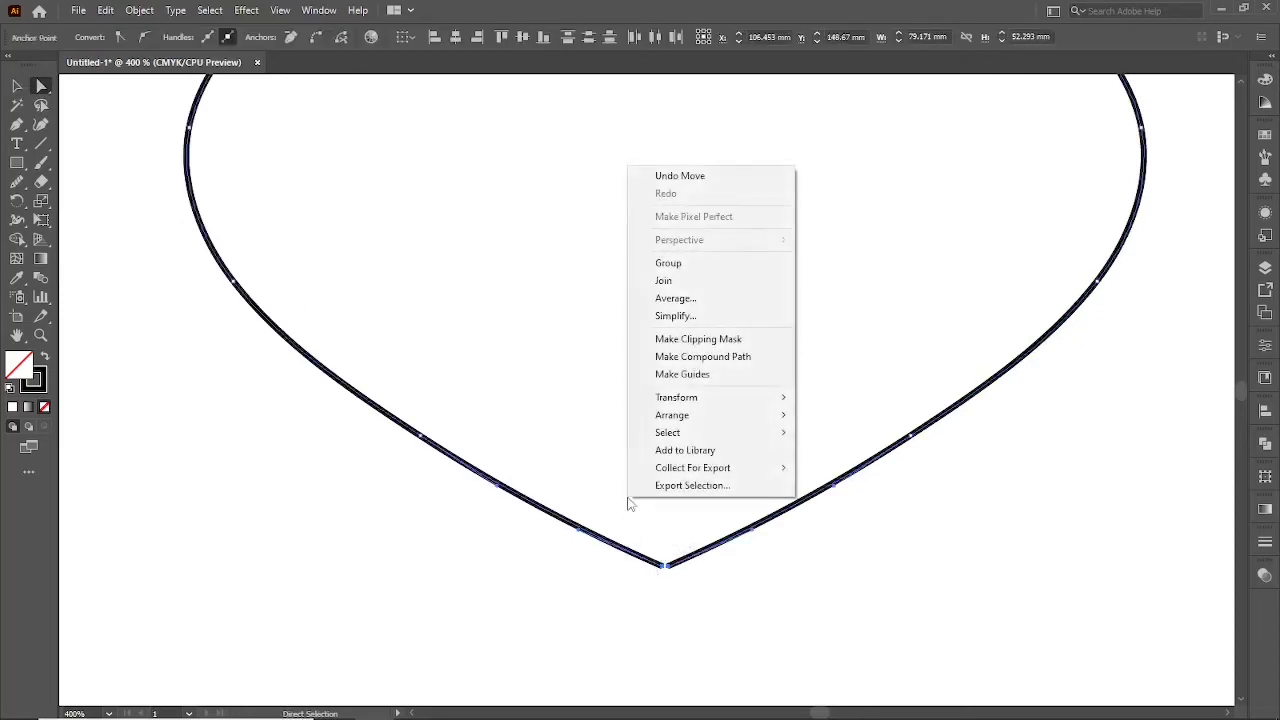
right_click(628, 504)
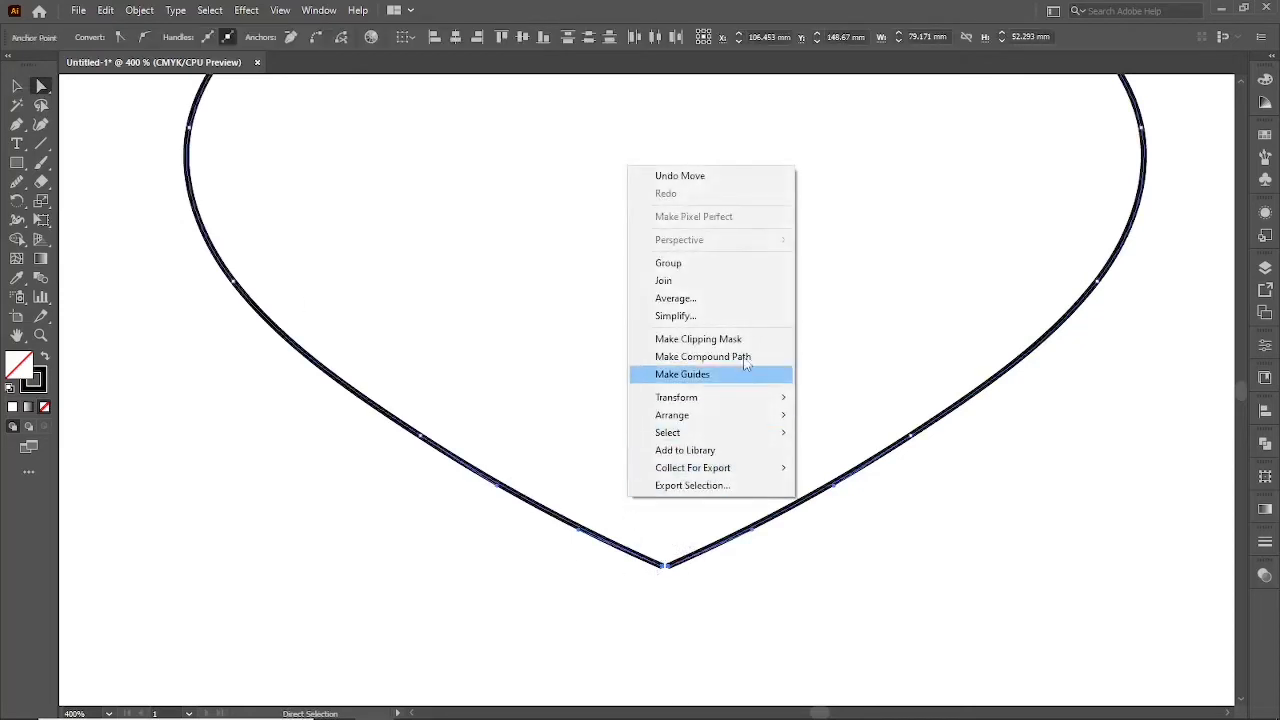
left_click(703, 300)
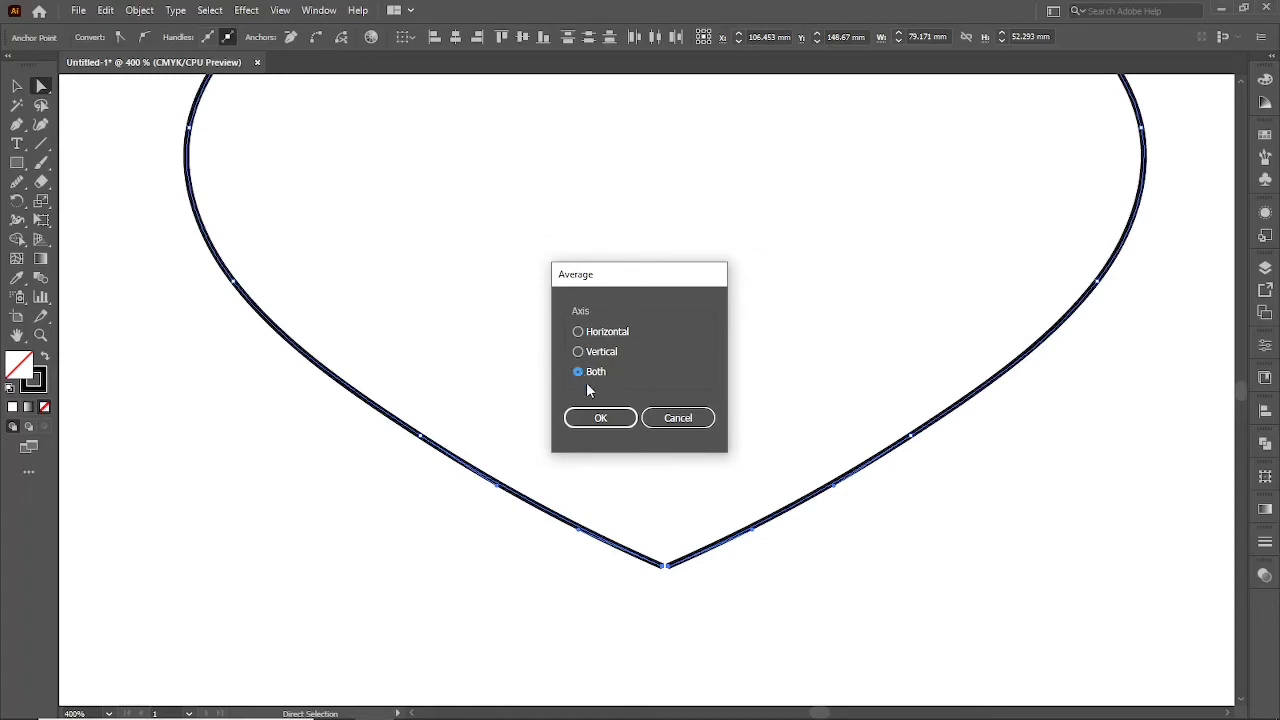
left_click(620, 418)
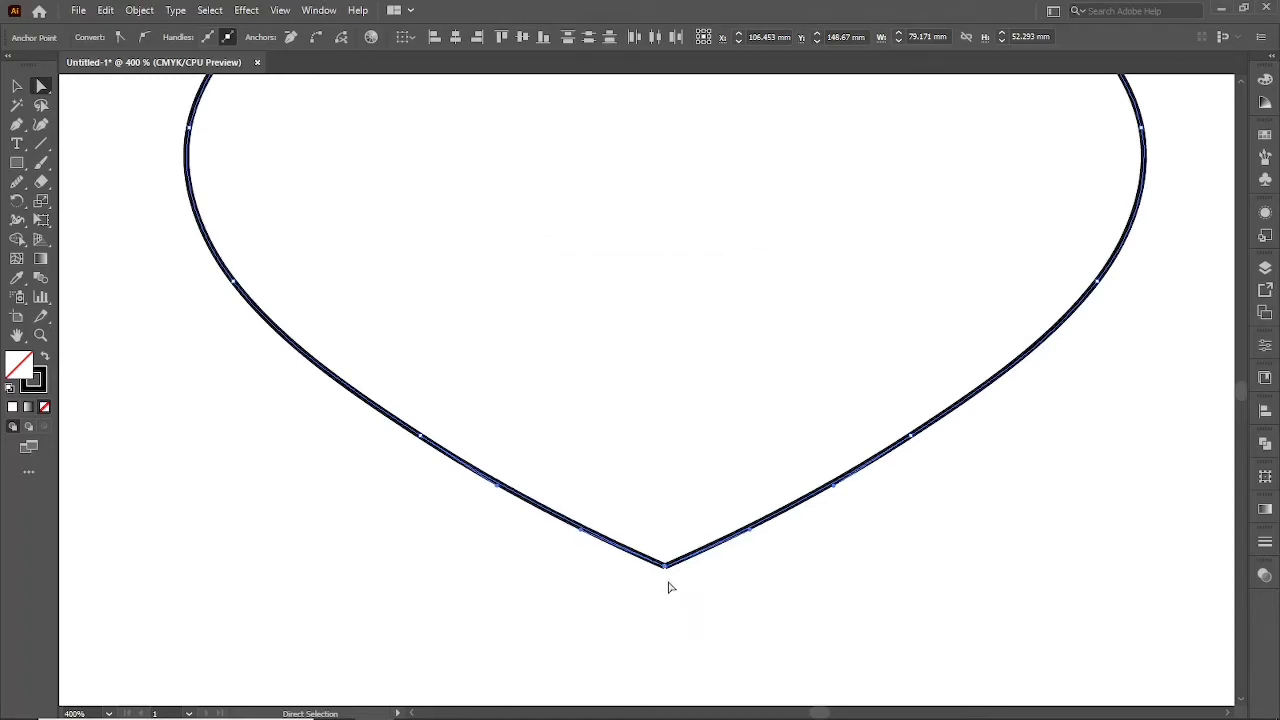
scroll(670, 572, "up", 2)
scroll(670, 590, "up", 1)
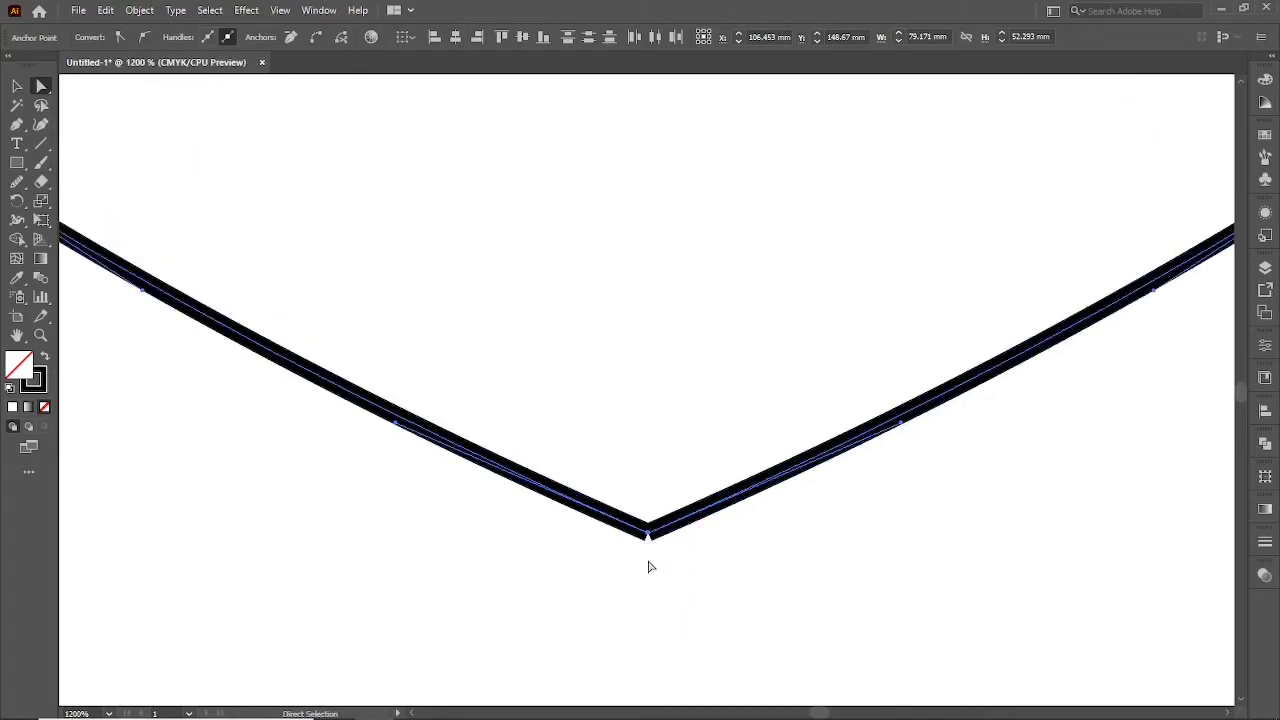
right_click(630, 488)
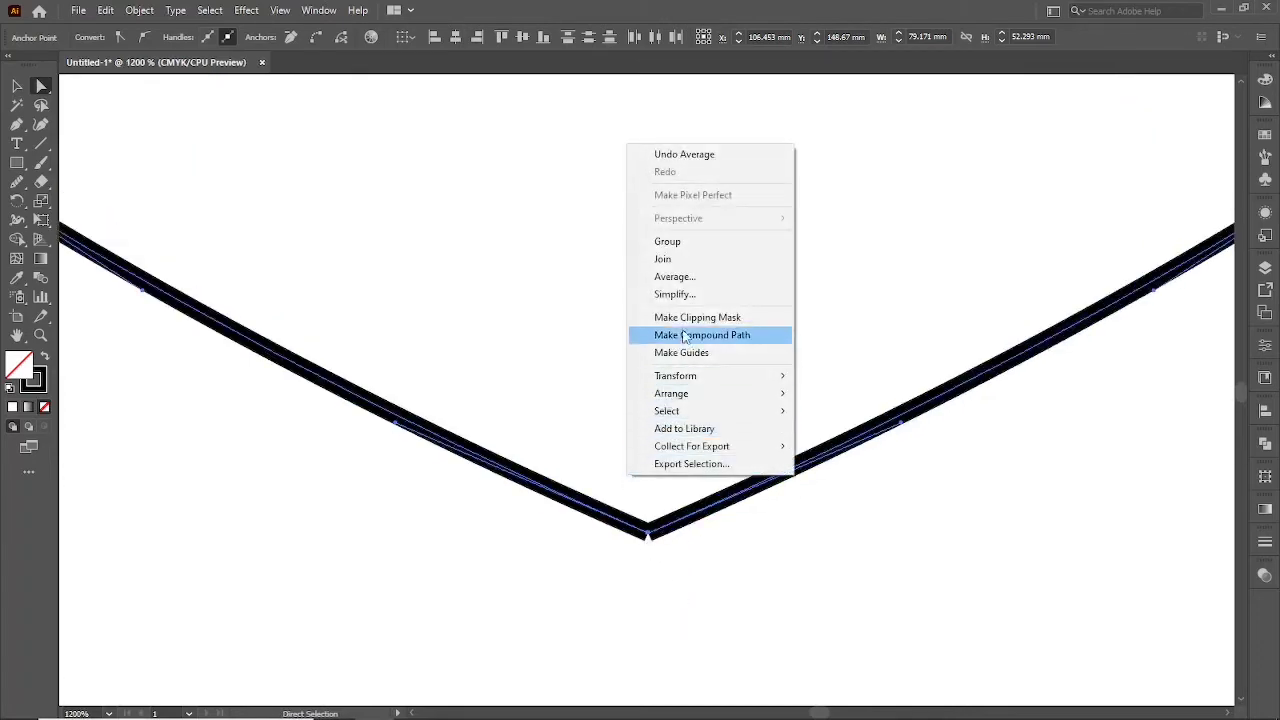
left_click(687, 263)
scroll(683, 563, "down", 5)
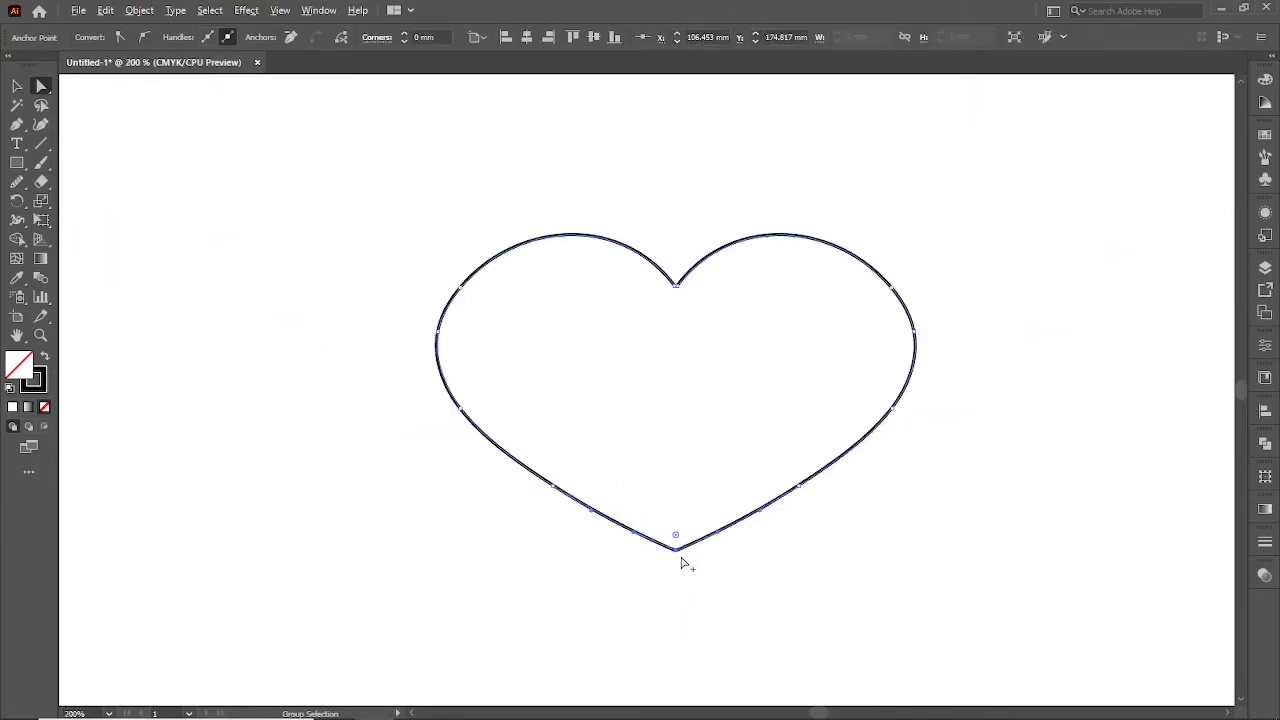
left_click(688, 223)
scroll(674, 270, "up", 4)
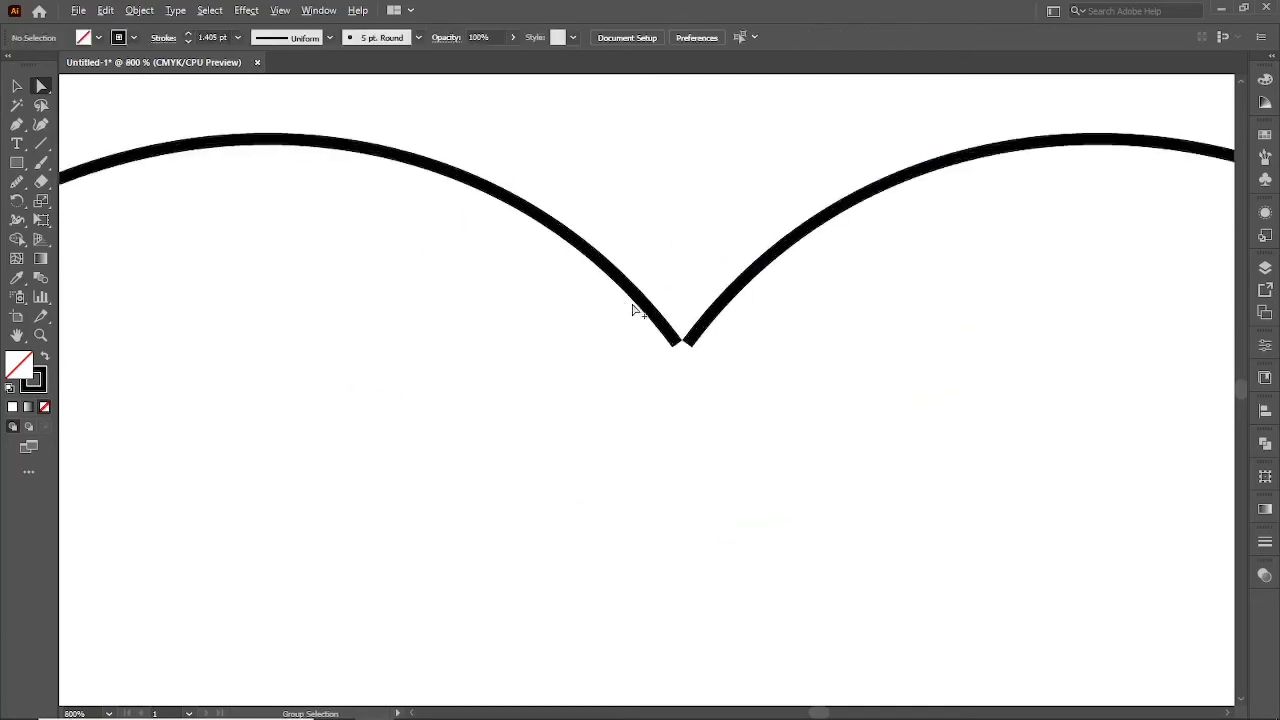
Average and join the two endpoints at the top notch into a sharp corner
left_click_drag(664, 290, 712, 380)
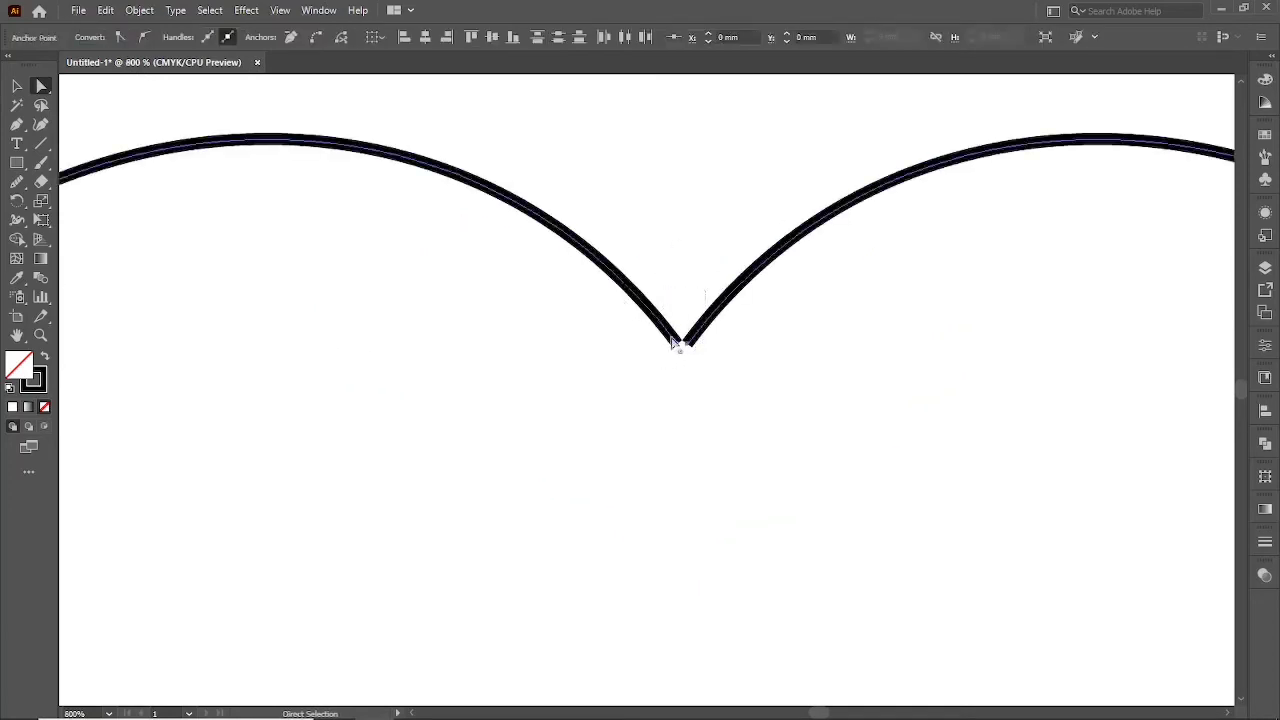
right_click(643, 226)
left_click(713, 396)
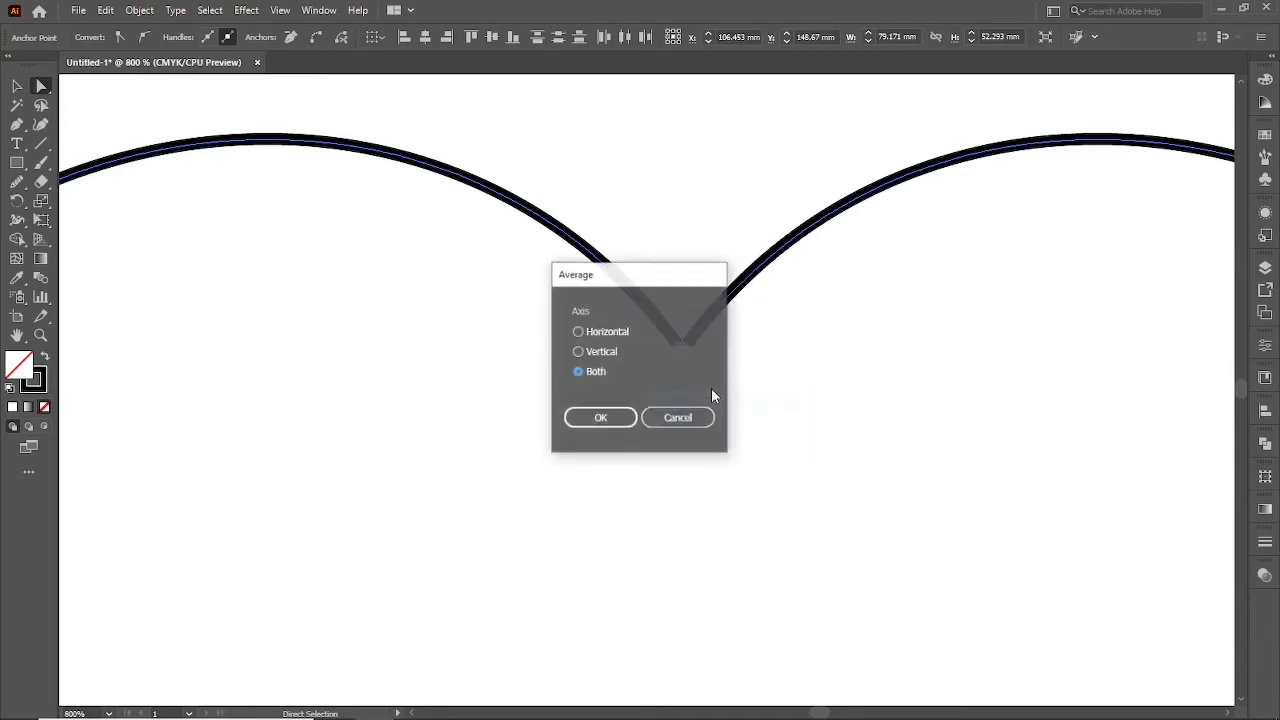
left_click(600, 417)
right_click(679, 274)
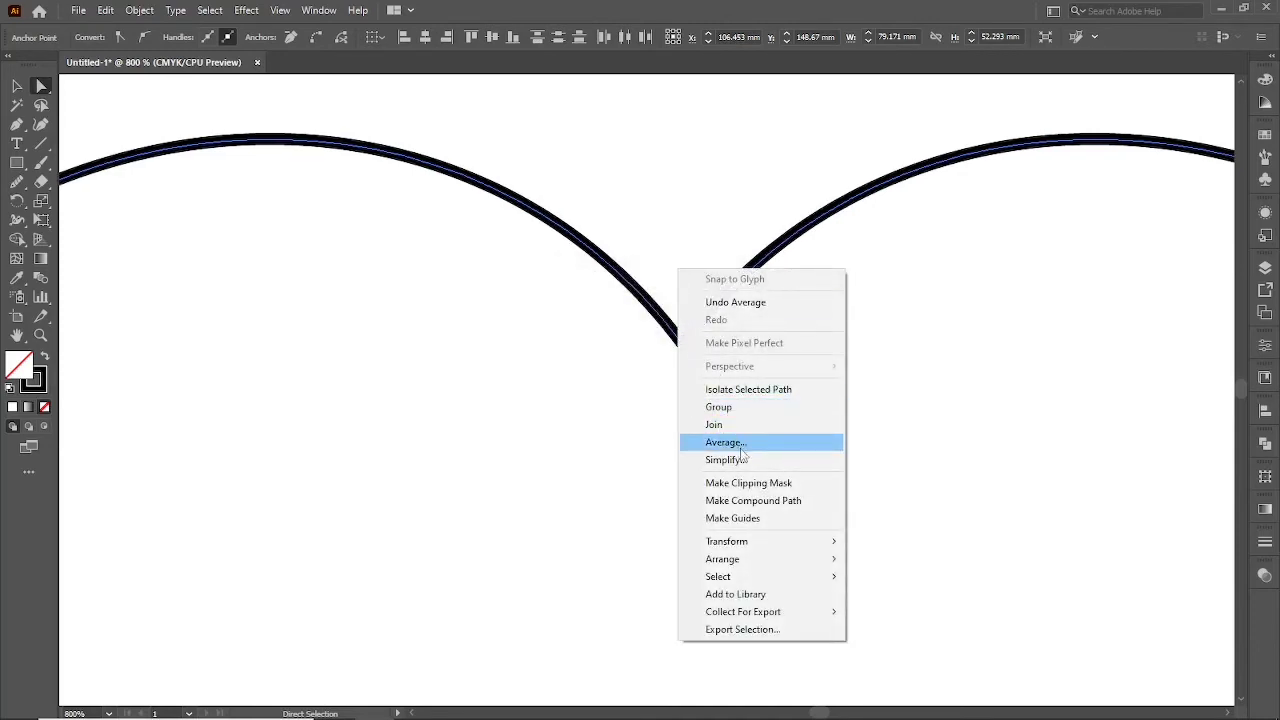
left_click(713, 424)
left_click(677, 262)
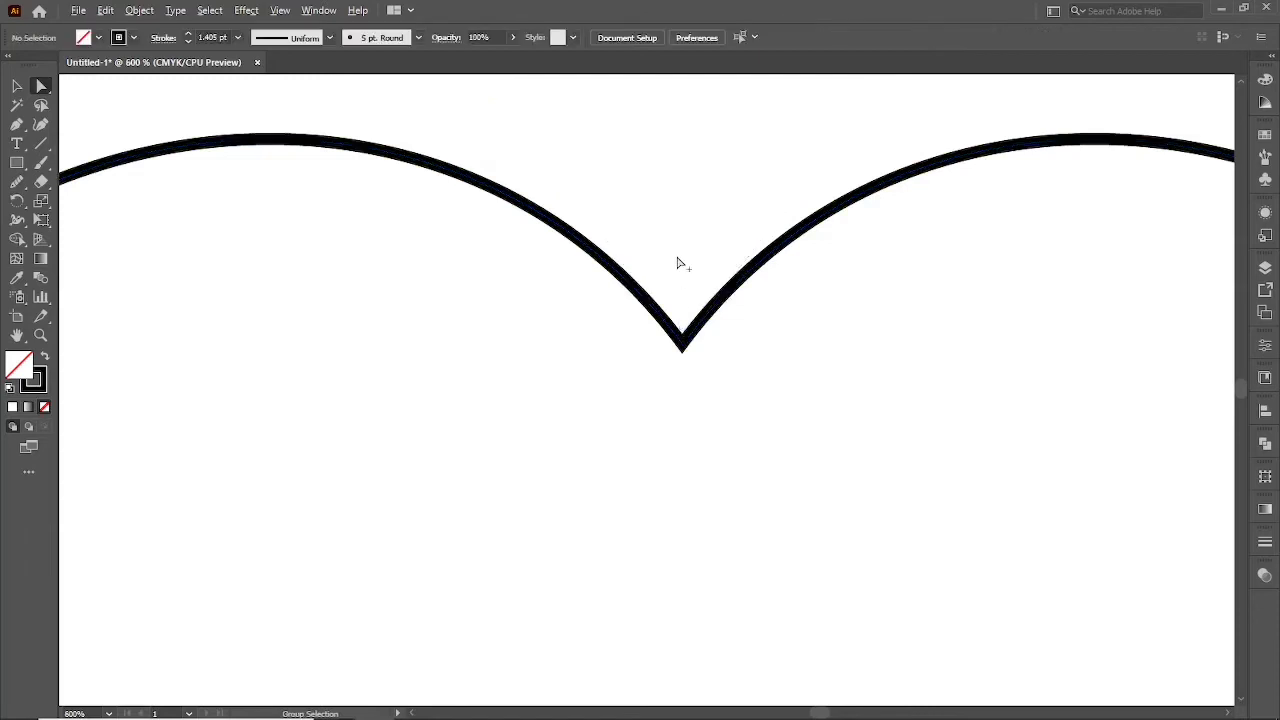
scroll(677, 262, "down", 3)
scroll(680, 268, "down", 2)
Fill the heart red, shrink it to about half size and move it to the top-left corner
mouse_move(737, 234)
left_mouse_down()
mouse_move(726, 333)
mouse_move(727, 320)
left_mouse_up()
key("v")
left_click(1265, 134)
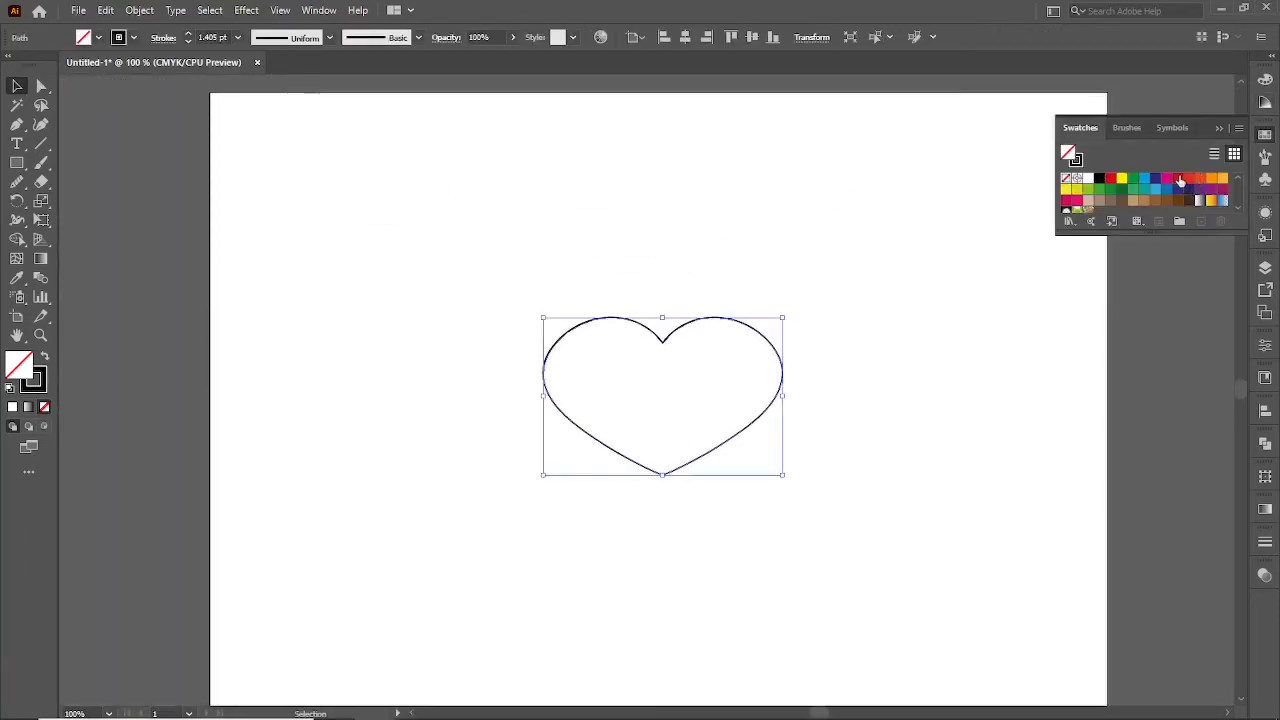
left_click(1179, 178)
left_click_drag(728, 388, 419, 192)
left_click_drag(472, 278, 326, 183)
left_click(418, 356)
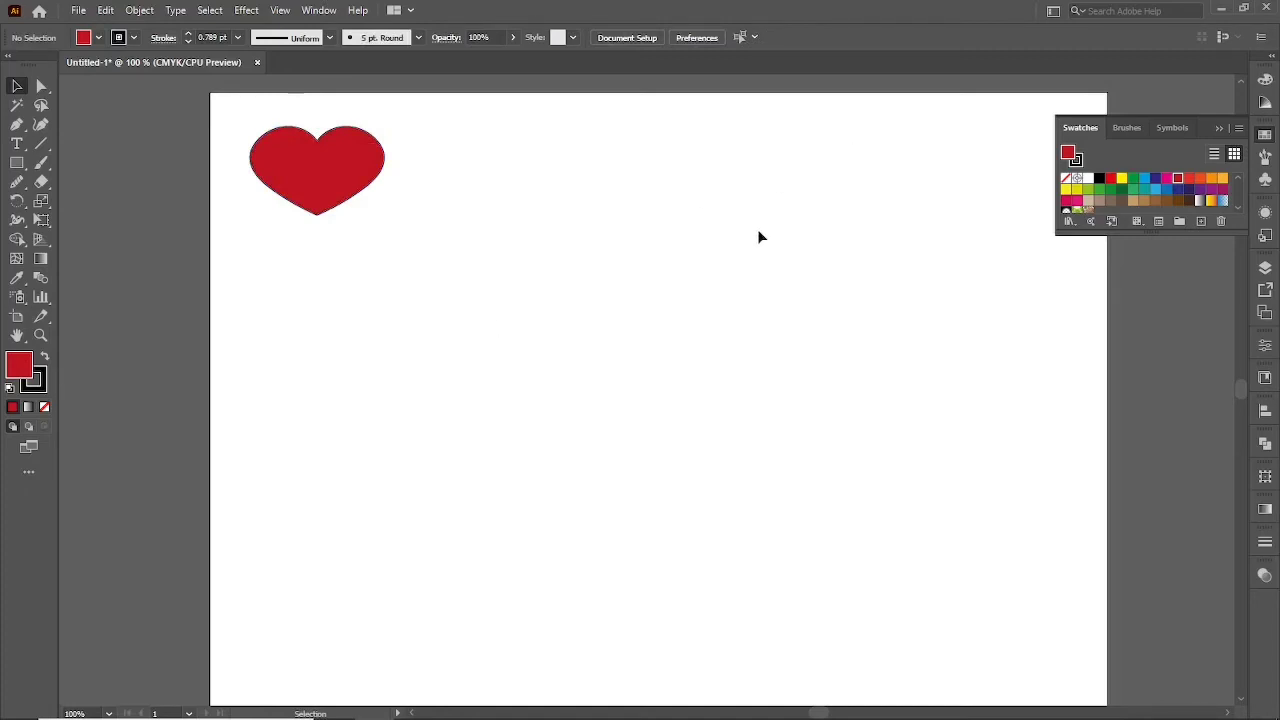
key("d")
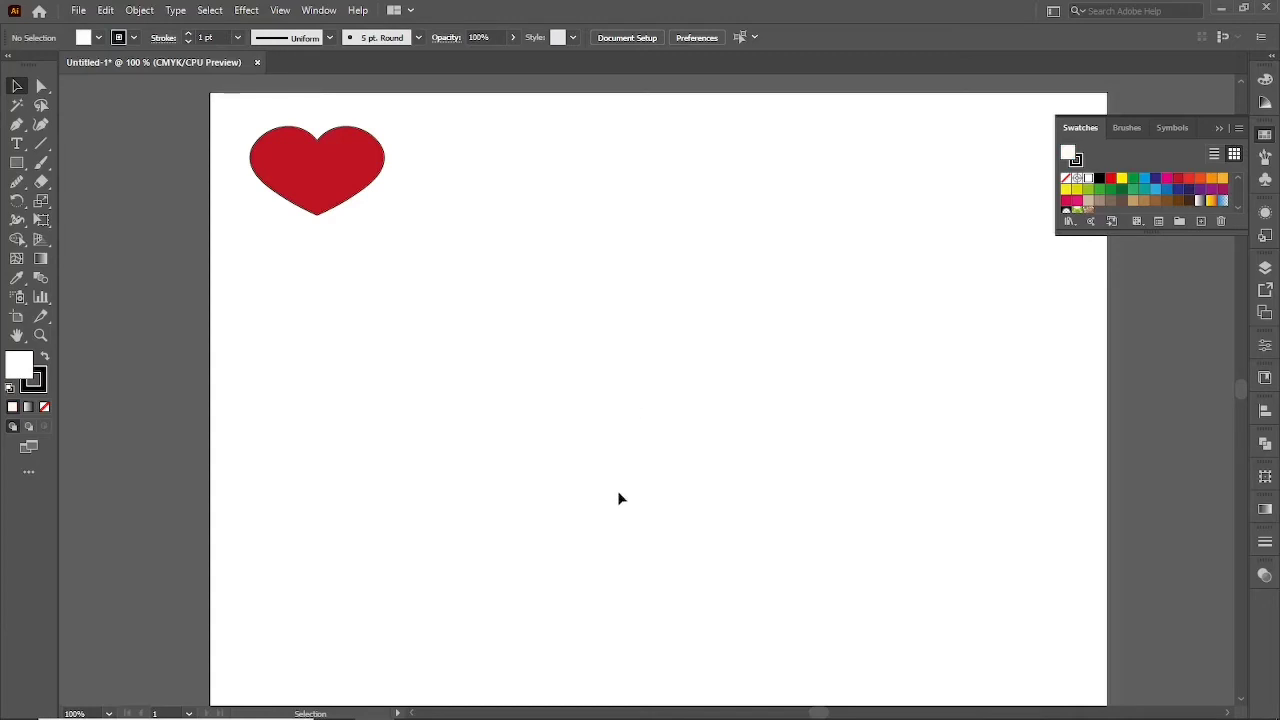
key("p")
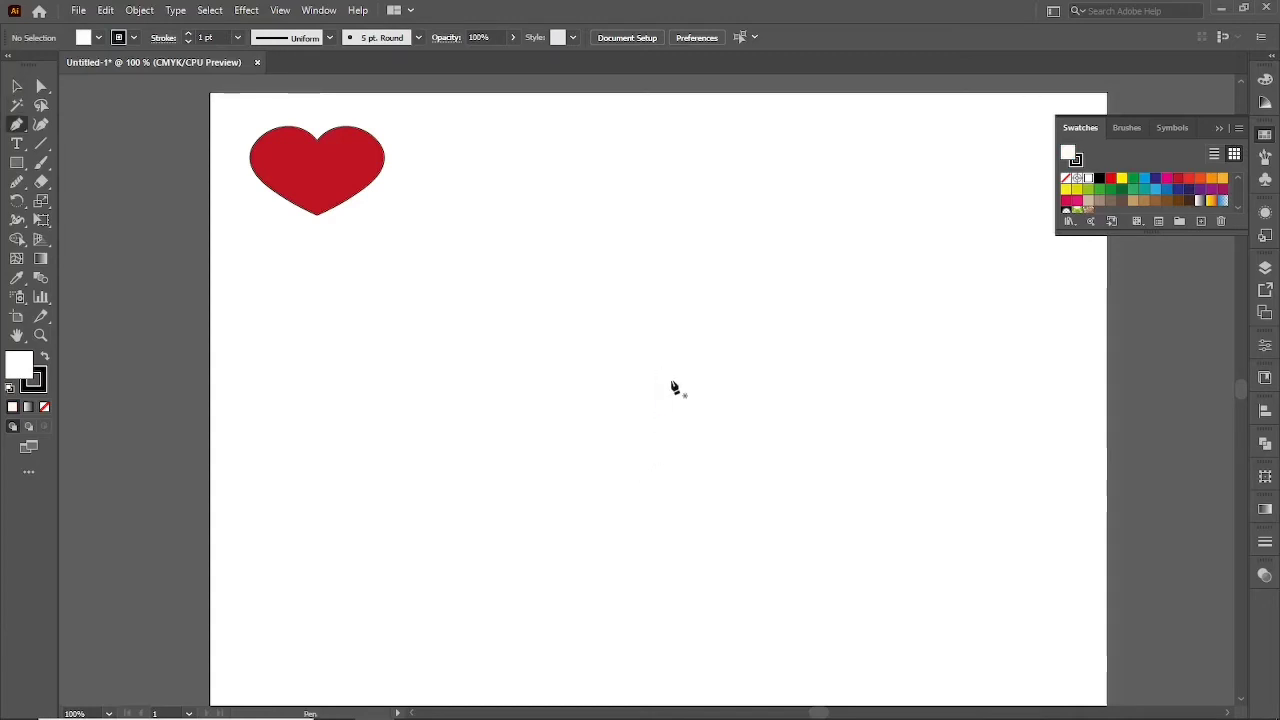
Draw a closed D-shaped path with a straight vertical edge and curved side mid-artboard, then select it
left_click(658, 409)
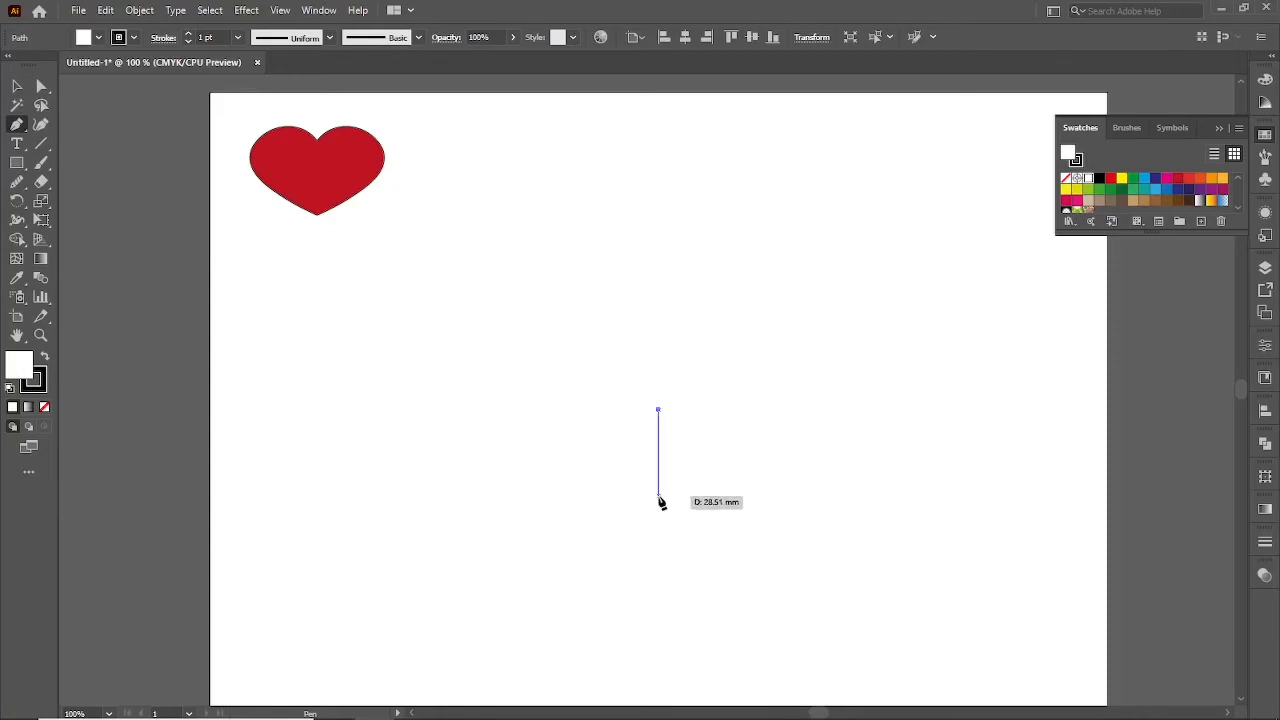
mouse_move(659, 497)
left_mouse_down()
mouse_move(720, 548)
mouse_move(708, 536)
left_mouse_up()
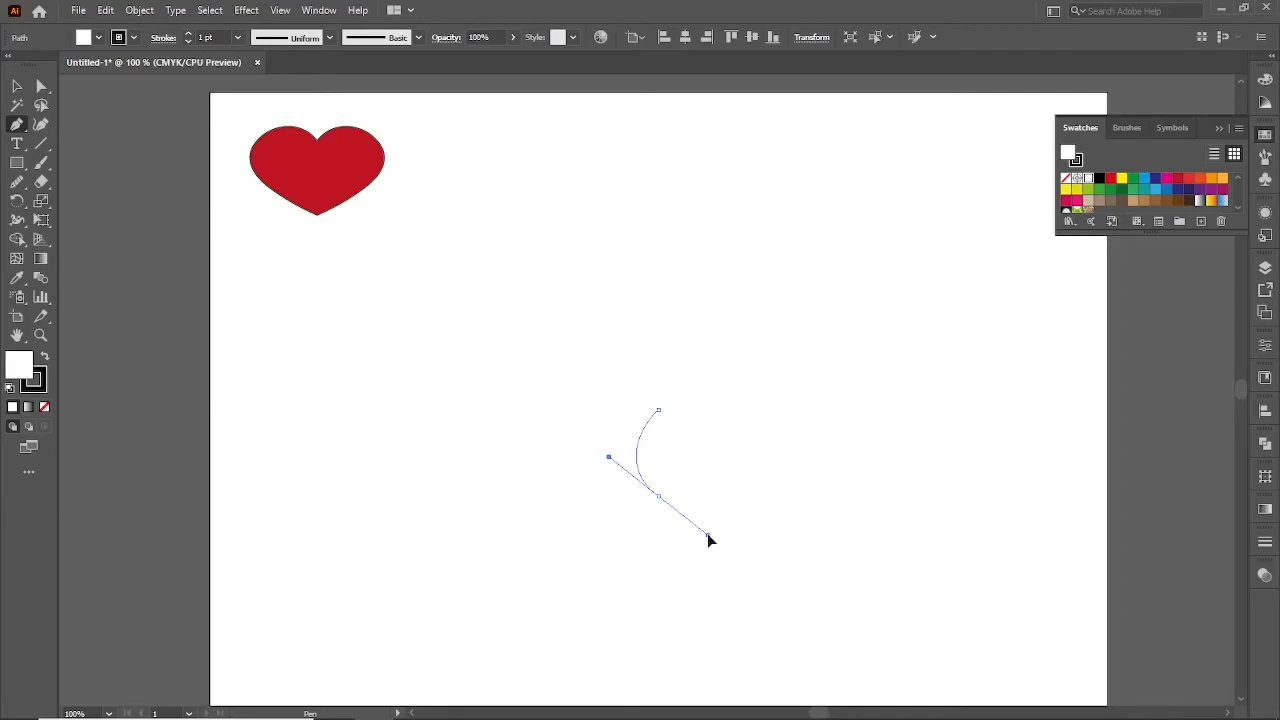
mouse_move(708, 534)
left_mouse_down()
mouse_move(718, 543)
mouse_move(663, 505)
mouse_move(698, 470)
mouse_move(666, 417)
mouse_move(671, 443)
mouse_move(651, 417)
mouse_move(651, 508)
mouse_move(662, 416)
left_mouse_up()
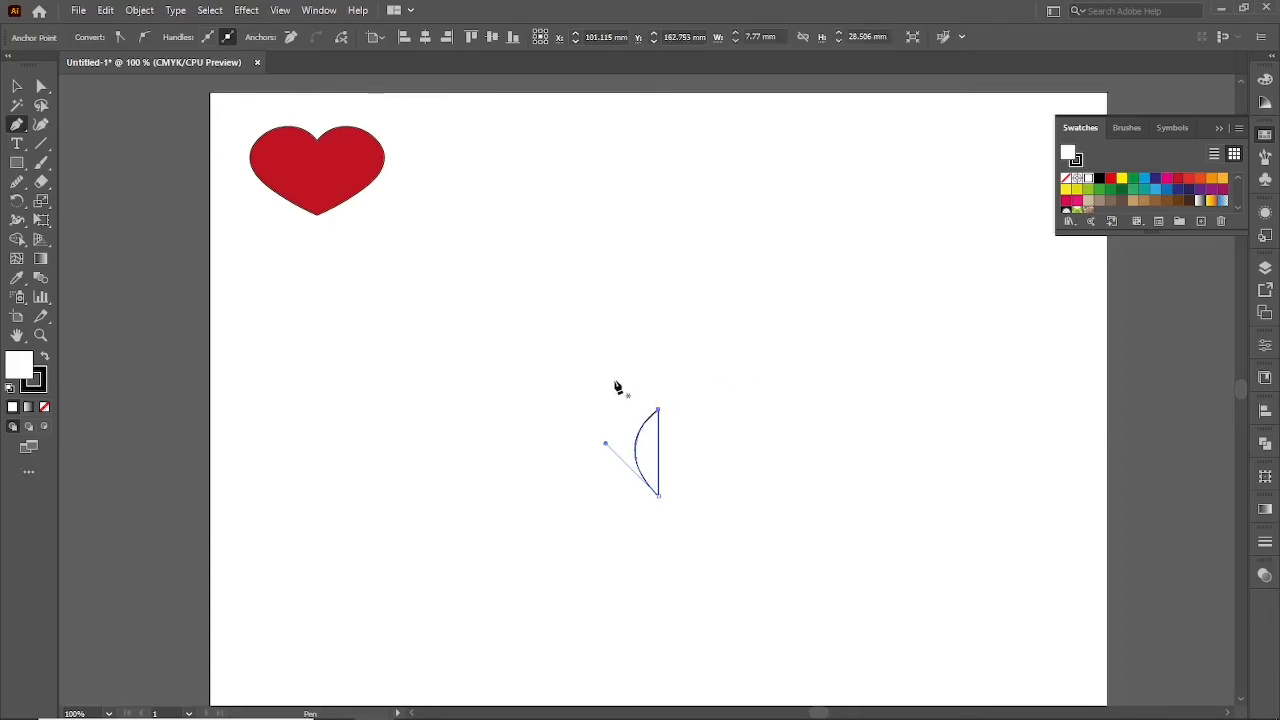
left_click(553, 358, "ctrl")
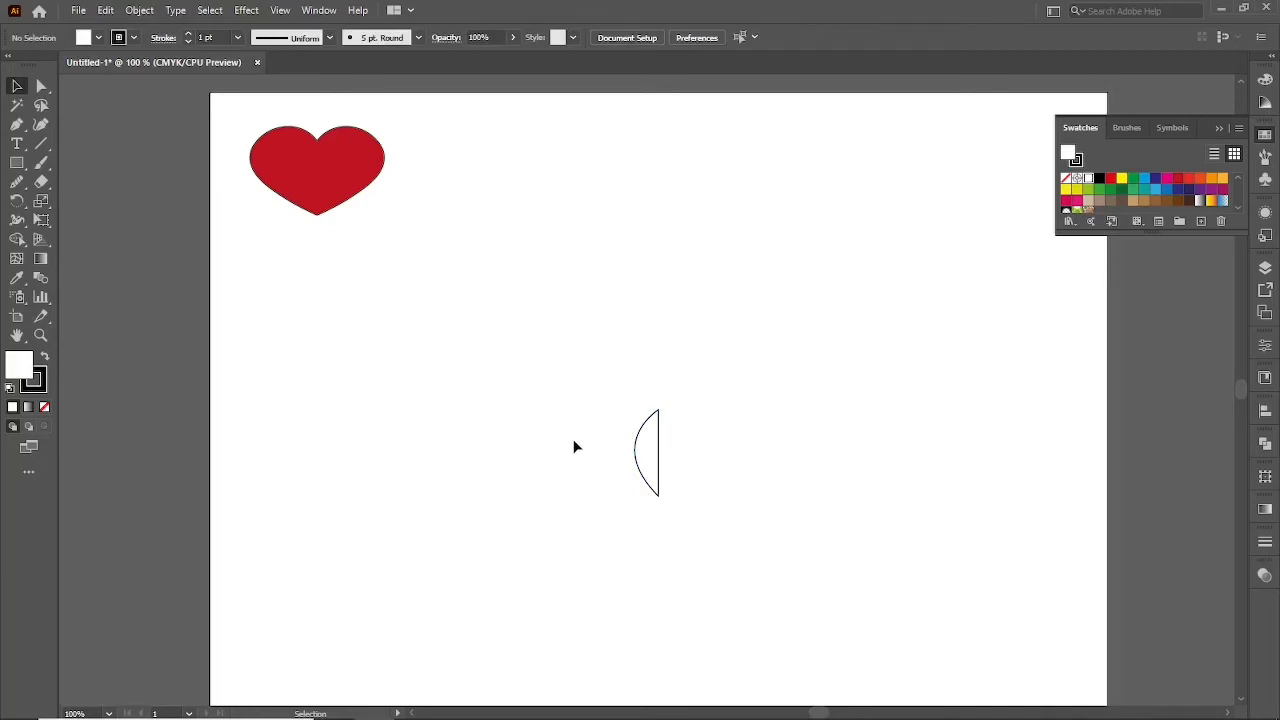
left_click_drag(589, 372, 687, 493)
Make a vertically reflected copy of the half-moon and set it beside the original
right_click(600, 371)
mouse_move(648, 620)
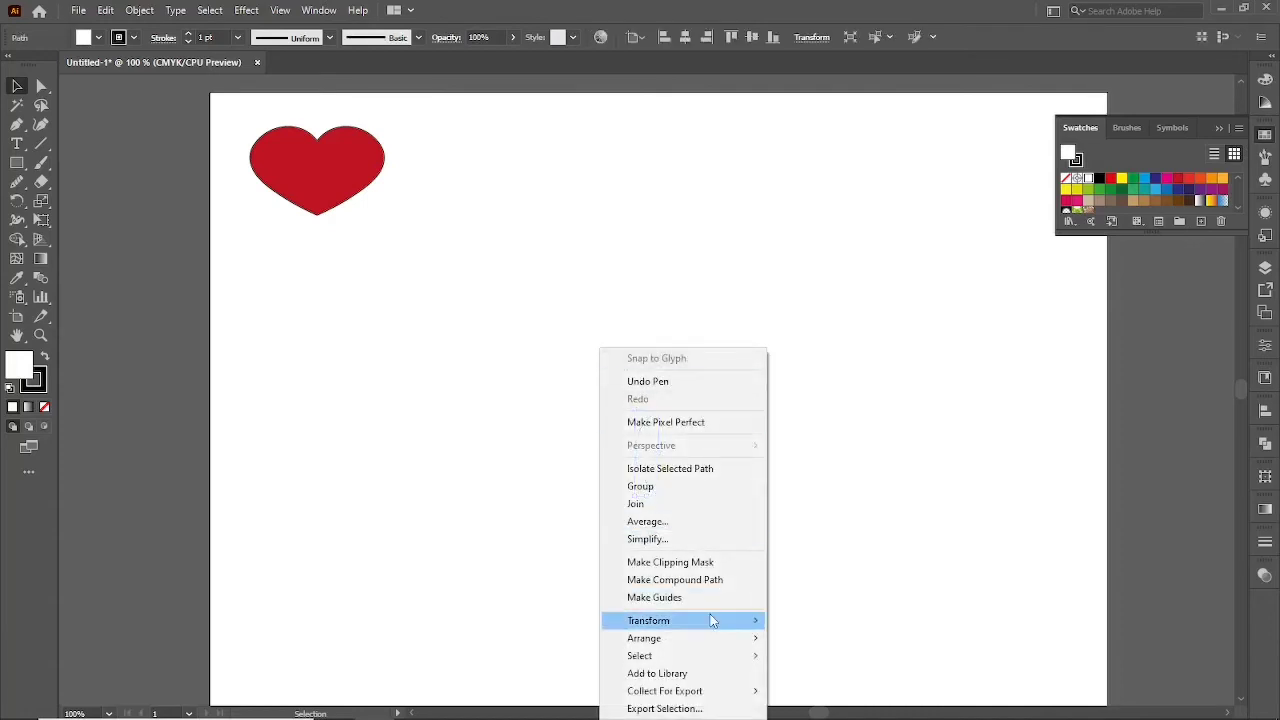
left_click(834, 538)
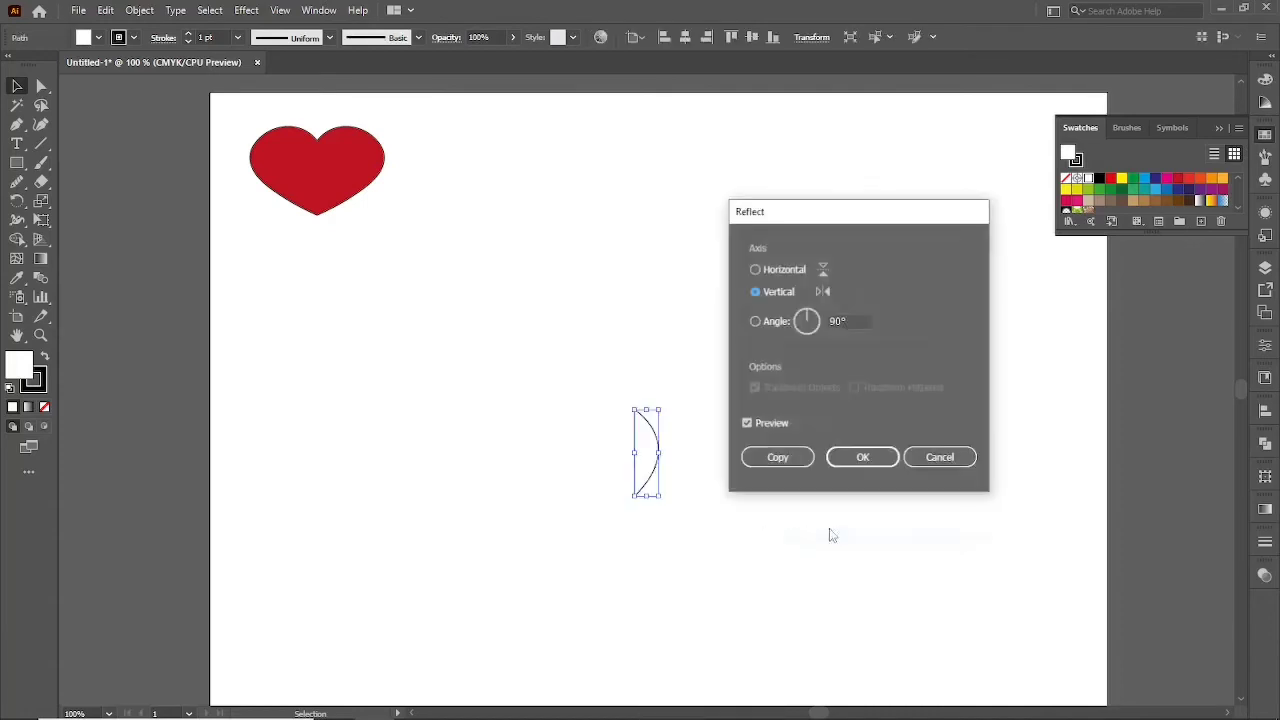
left_click(768, 457)
left_click_drag(656, 468, 676, 472)
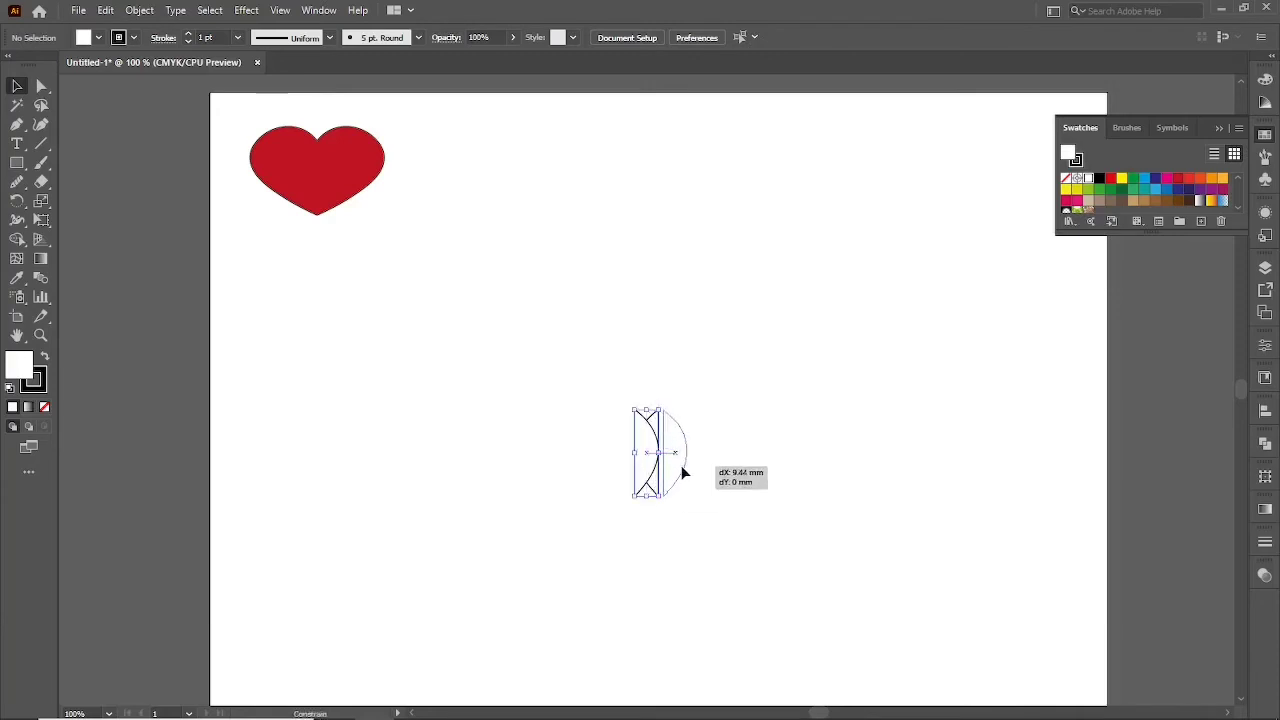
left_click_drag(676, 467, 678, 466)
left_click(672, 549)
Scale both halves narrower into a pointed leaf, then select the left half
left_click_drag(612, 370, 710, 516)
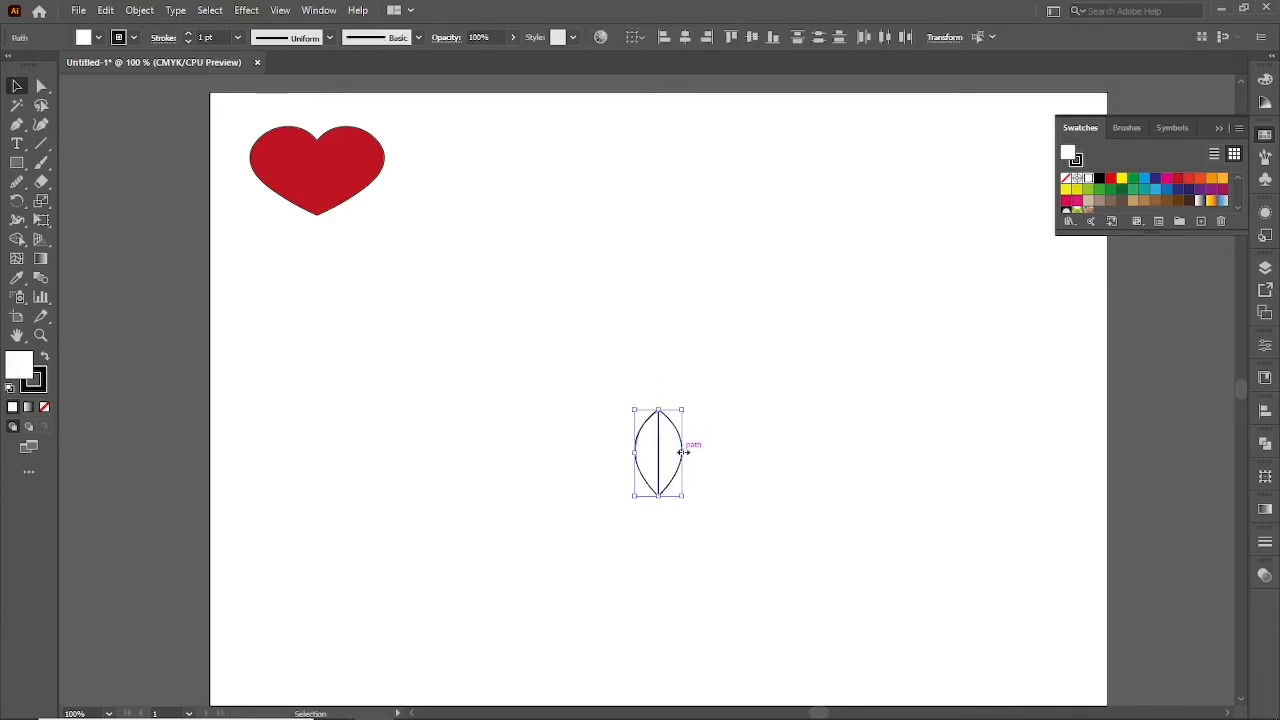
left_click_drag(684, 452, 635, 413)
left_click(632, 518)
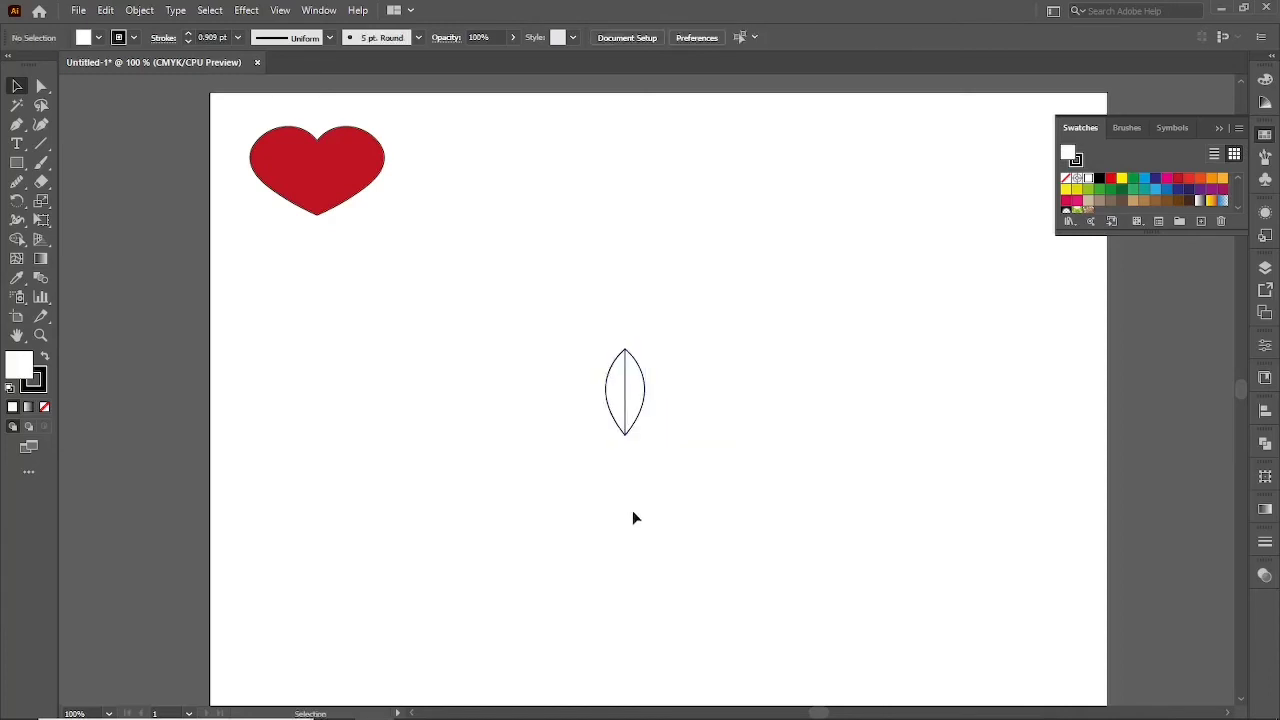
scroll(603, 411, "up", 1)
left_click_drag(583, 324, 623, 390)
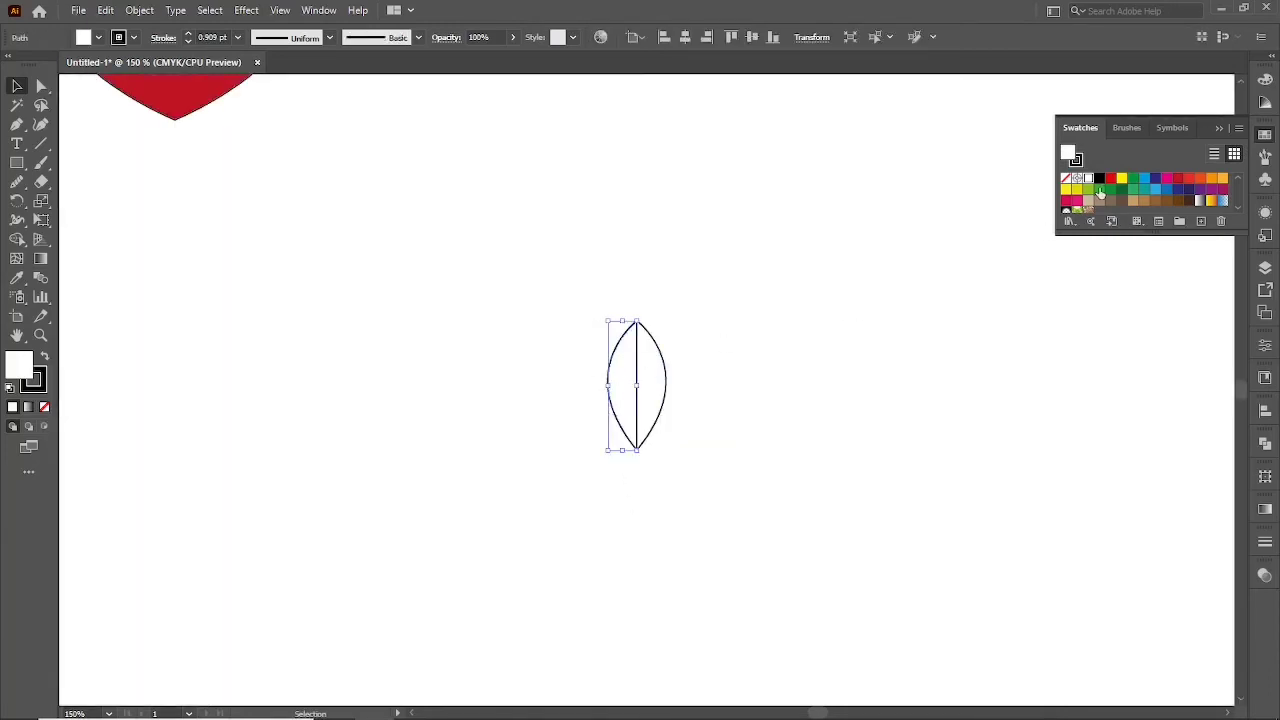
Fill the leaf's left half green and its right half dark green
left_click(1099, 191)
left_click(750, 375)
left_click_drag(718, 378, 651, 437)
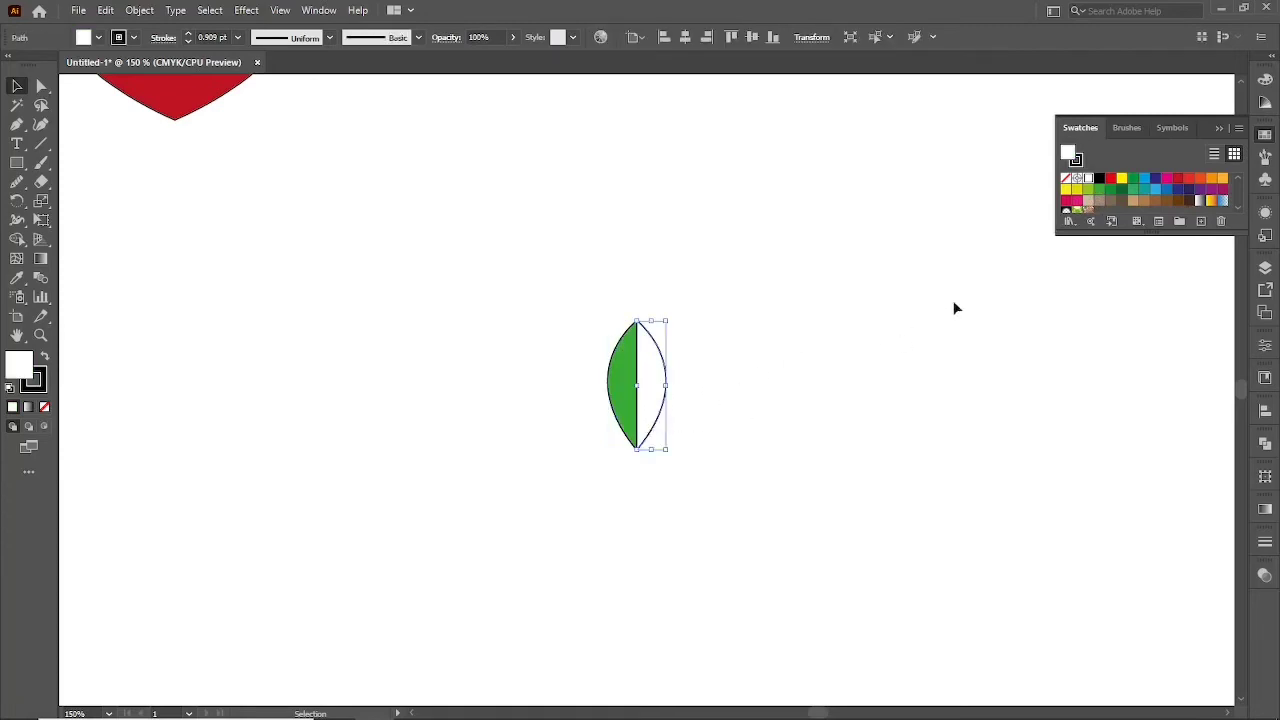
left_click(1122, 190)
left_click(817, 380)
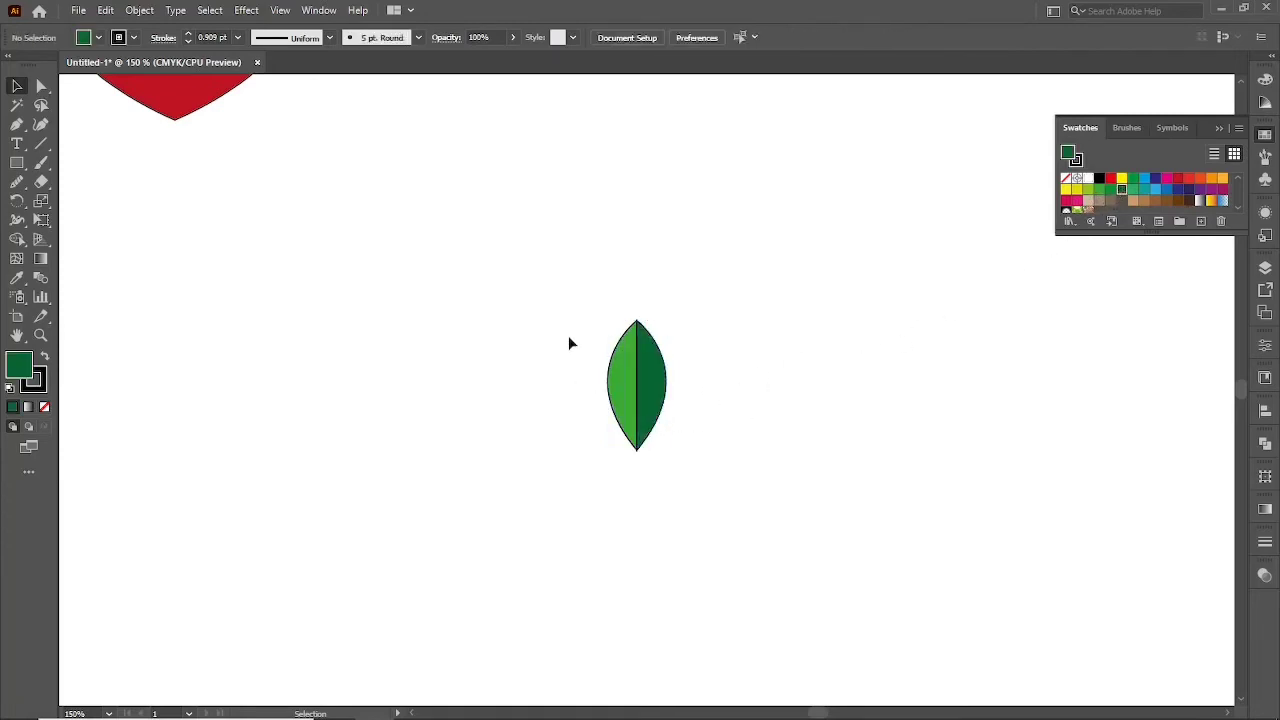
Remove the outline from both leaf halves and group them together
left_click_drag(574, 318, 678, 406)
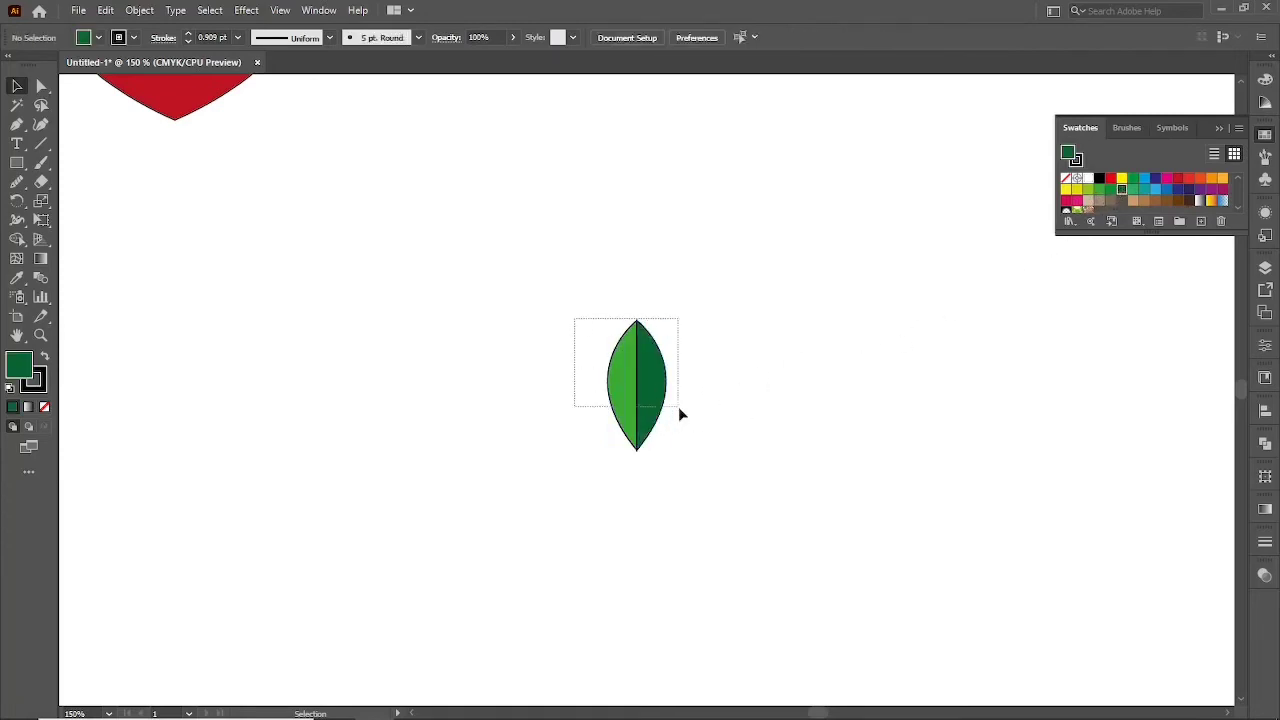
left_click(45, 407)
left_click(500, 330)
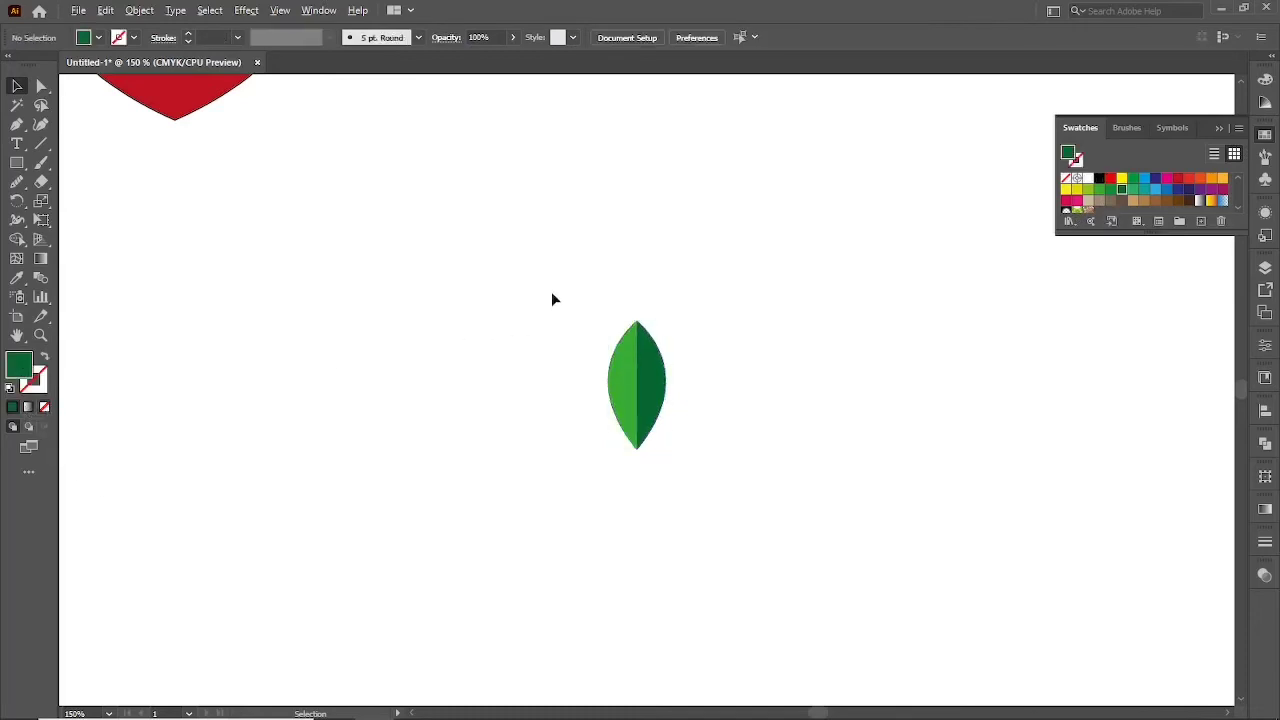
left_click_drag(552, 284, 682, 418)
right_click(558, 310)
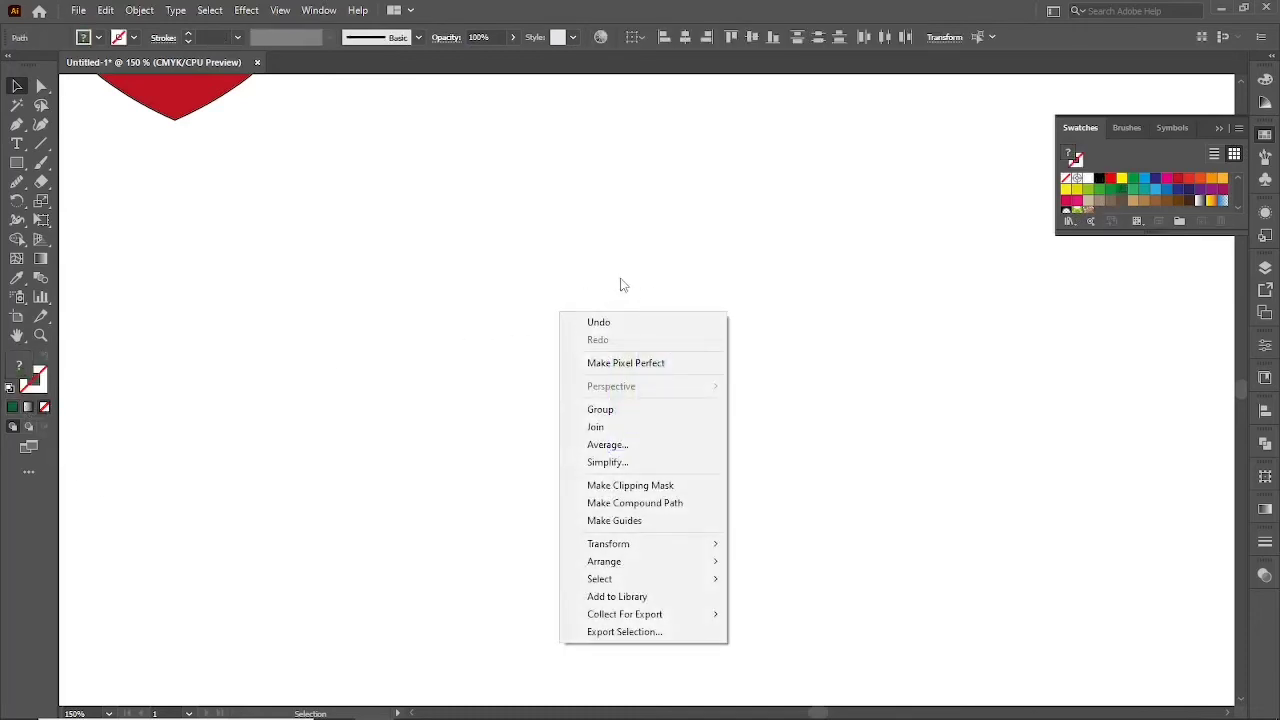
left_click(633, 410)
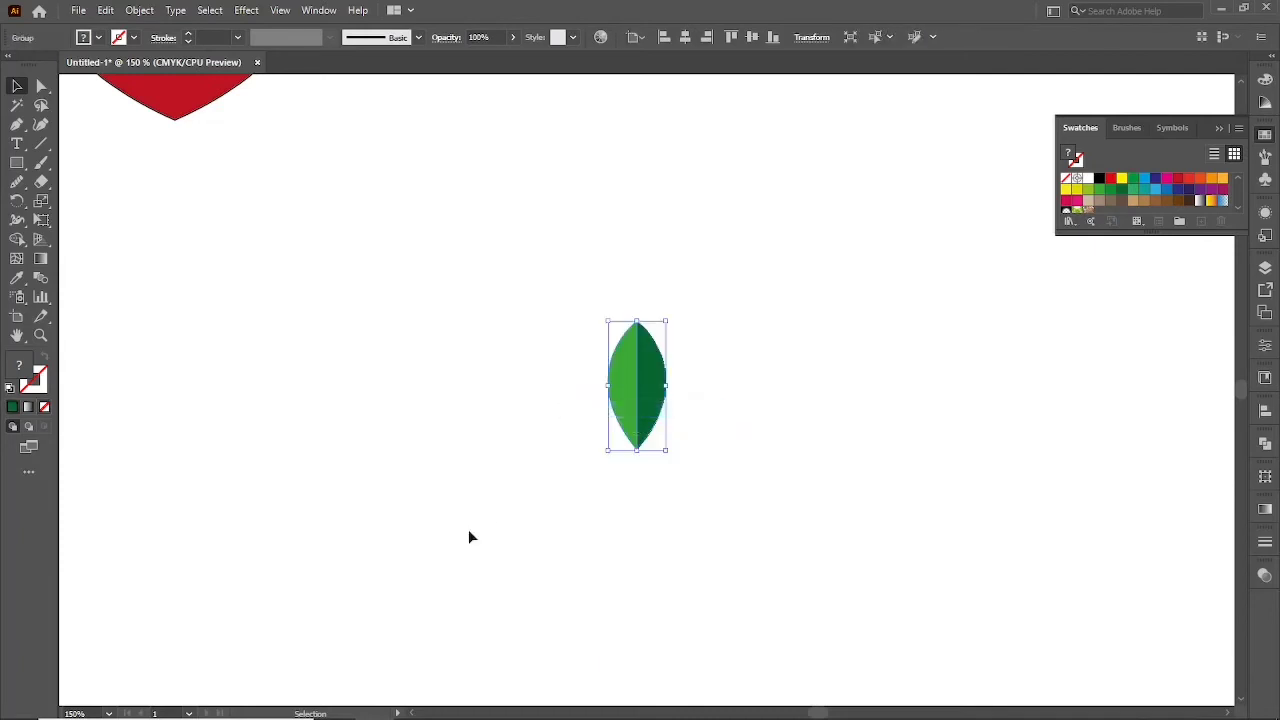
left_click(468, 529)
scroll(476, 533, "down", 1)
Duplicate the leaf into three copies and tilt the outer two outward
mouse_move(577, 476)
left_mouse_down()
mouse_move(420, 393)
mouse_move(465, 371)
left_mouse_up()
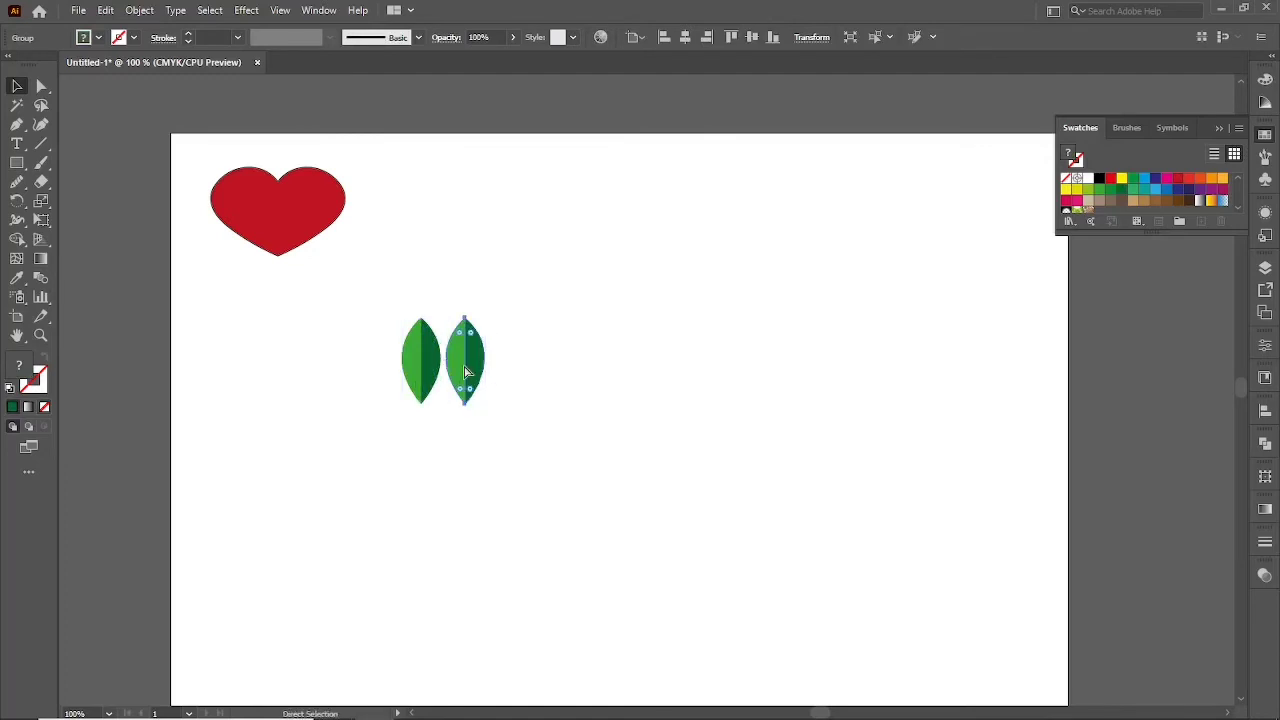
key("ctrl+d")
left_click(411, 359)
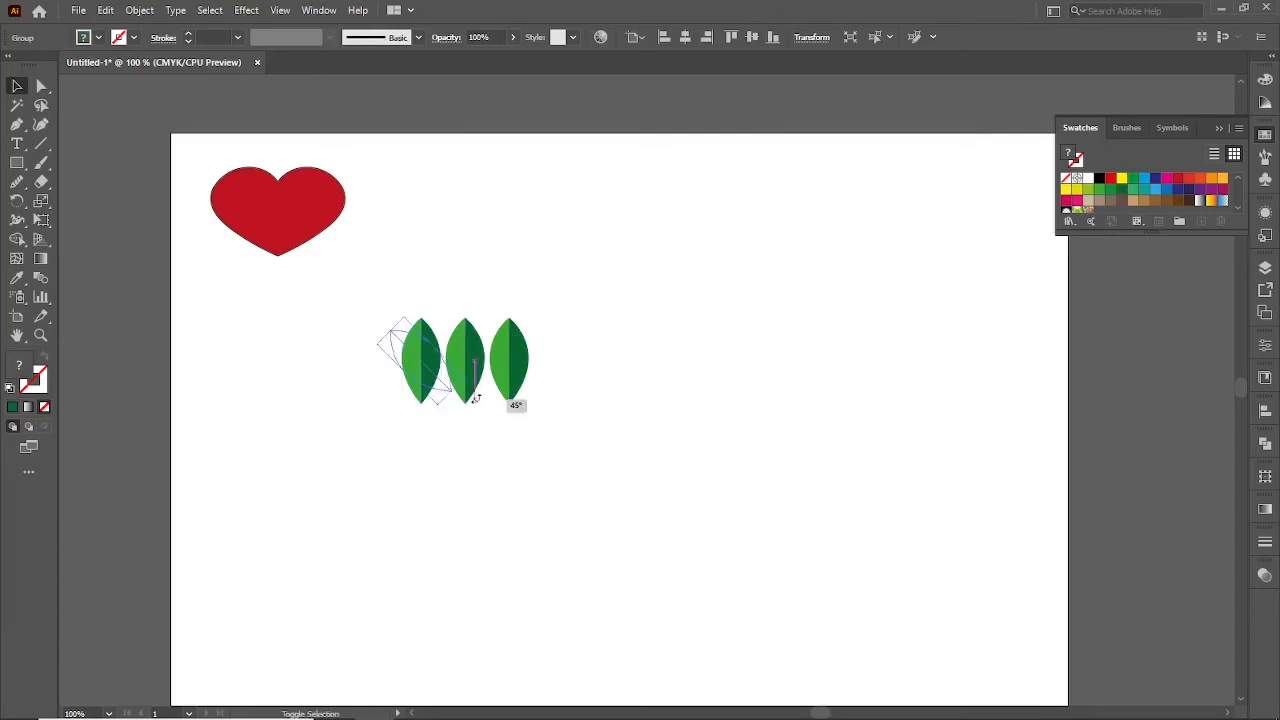
left_click_drag(447, 404, 470, 366)
left_click(526, 380)
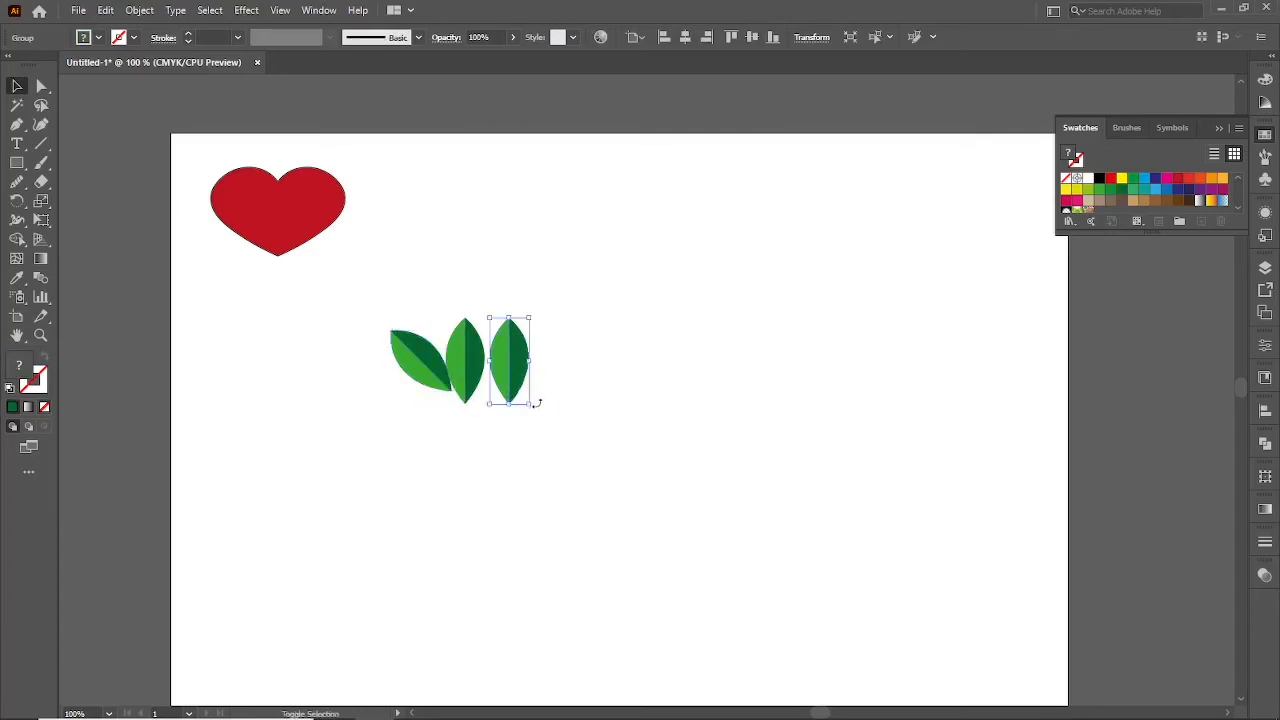
left_click_drag(538, 401, 510, 410)
left_click(440, 365, "shift")
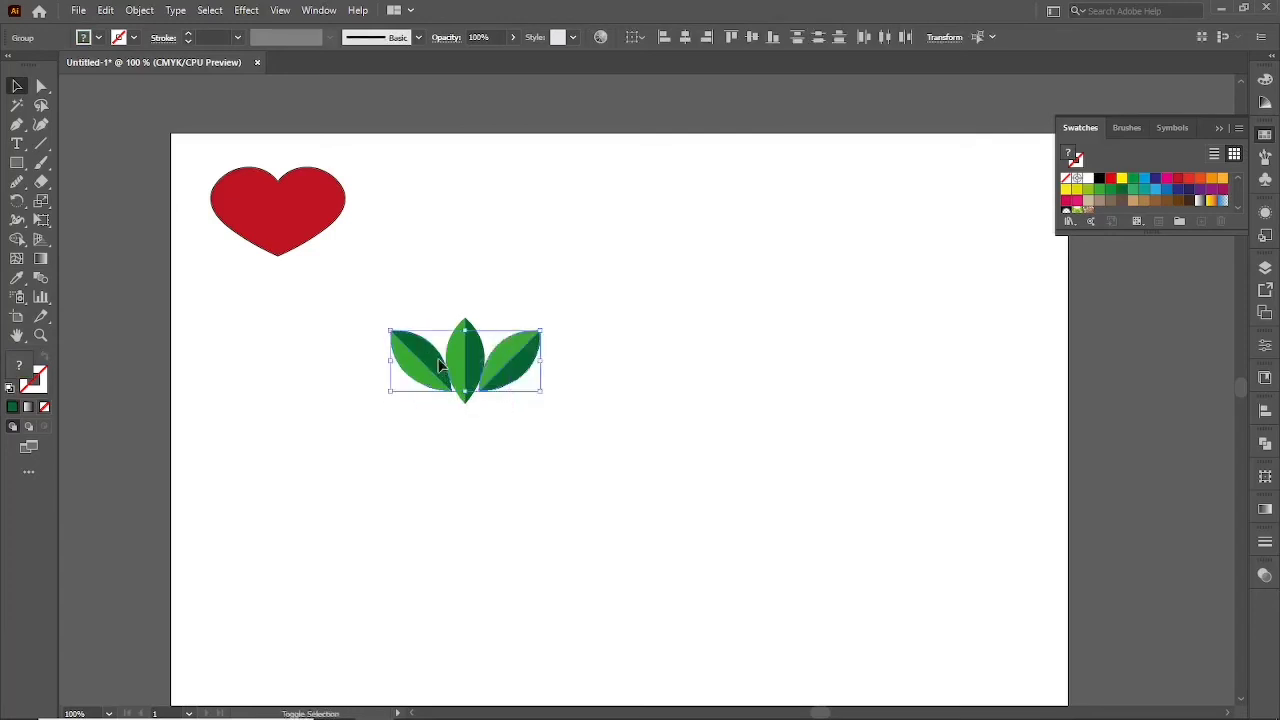
left_click(471, 400)
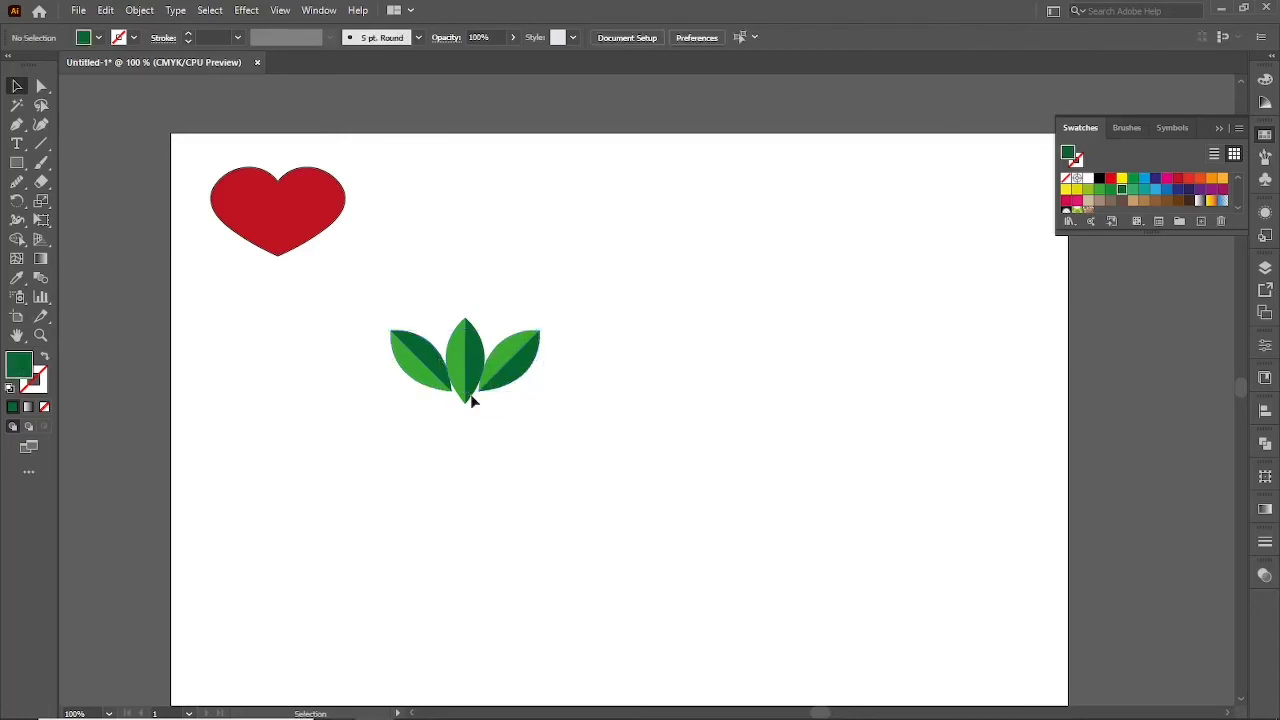
Move the outer leaves against the centre leaf's base and group all three
scroll(446, 364, "up", 2)
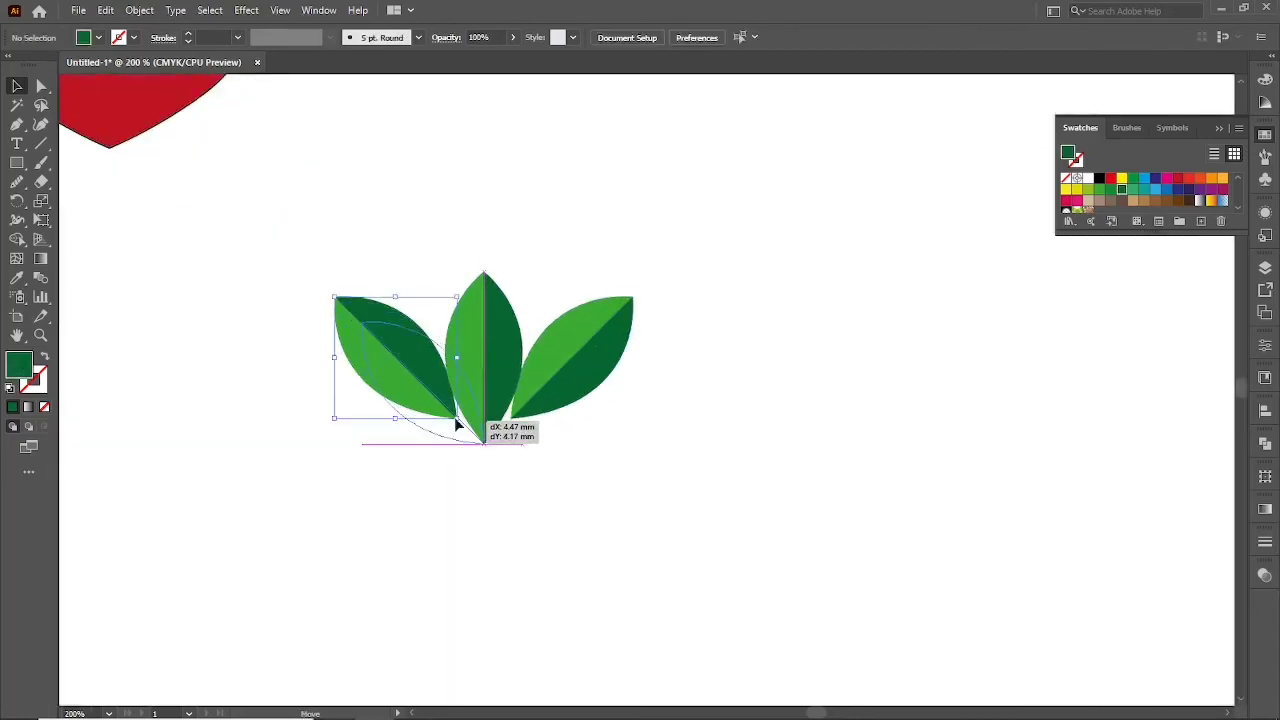
left_click_drag(454, 416, 454, 417)
left_click_drag(553, 376, 529, 399)
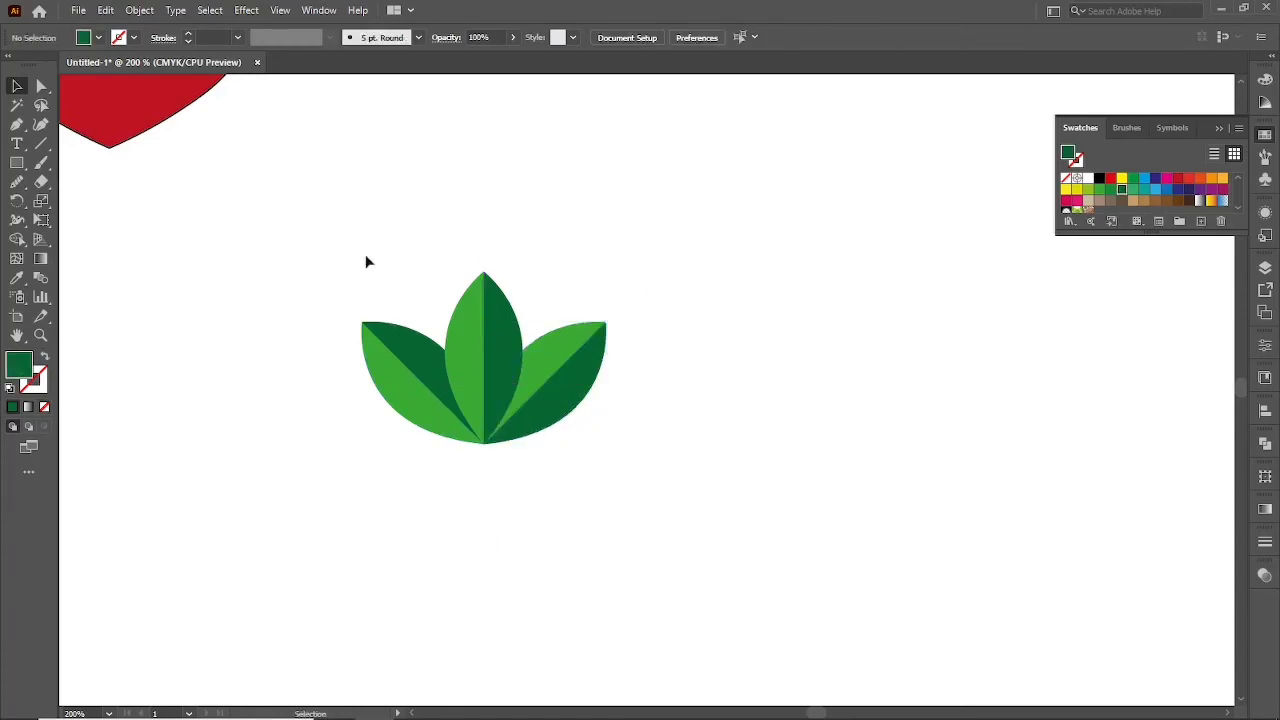
left_click_drag(354, 243, 594, 469)
left_click_drag(498, 373, 429, 320)
key("ctrl+g")
Draw a tall rectangle below the leaves with default white fill and black outline
left_click(476, 477)
key("ctrl+minus")
key("ctrl+minus")
key("ctrl+minus")
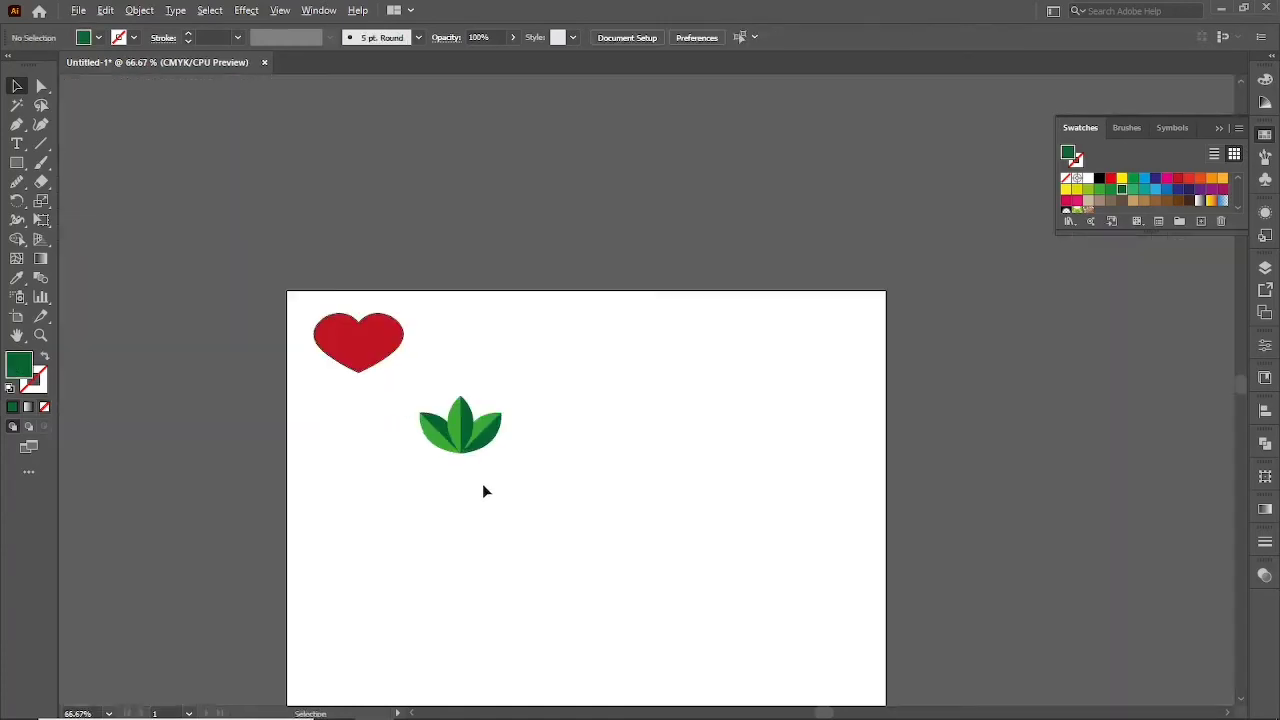
left_click_drag(557, 560, 542, 506)
key("ctrl+plus")
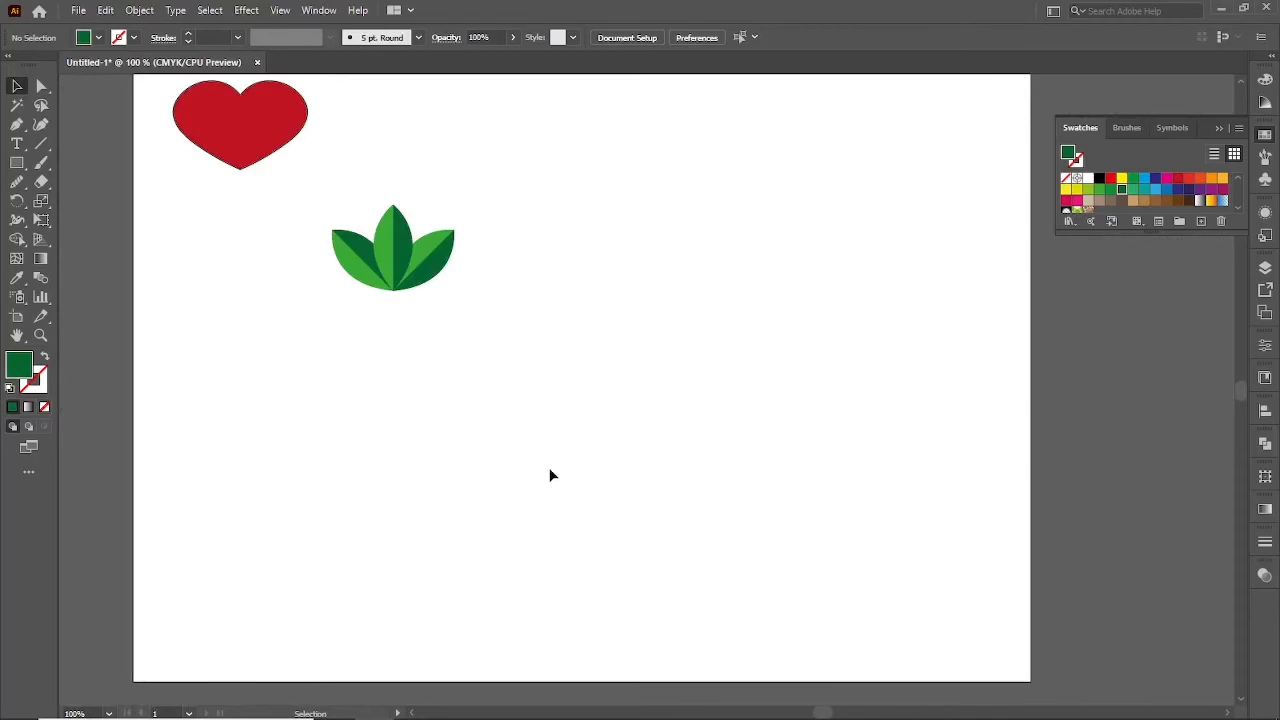
key("p")
key("m")
mouse_move(582, 456)
left_mouse_down()
mouse_move(662, 583)
mouse_move(570, 521)
left_mouse_up()
key("v")
key("d")
left_click(614, 573)
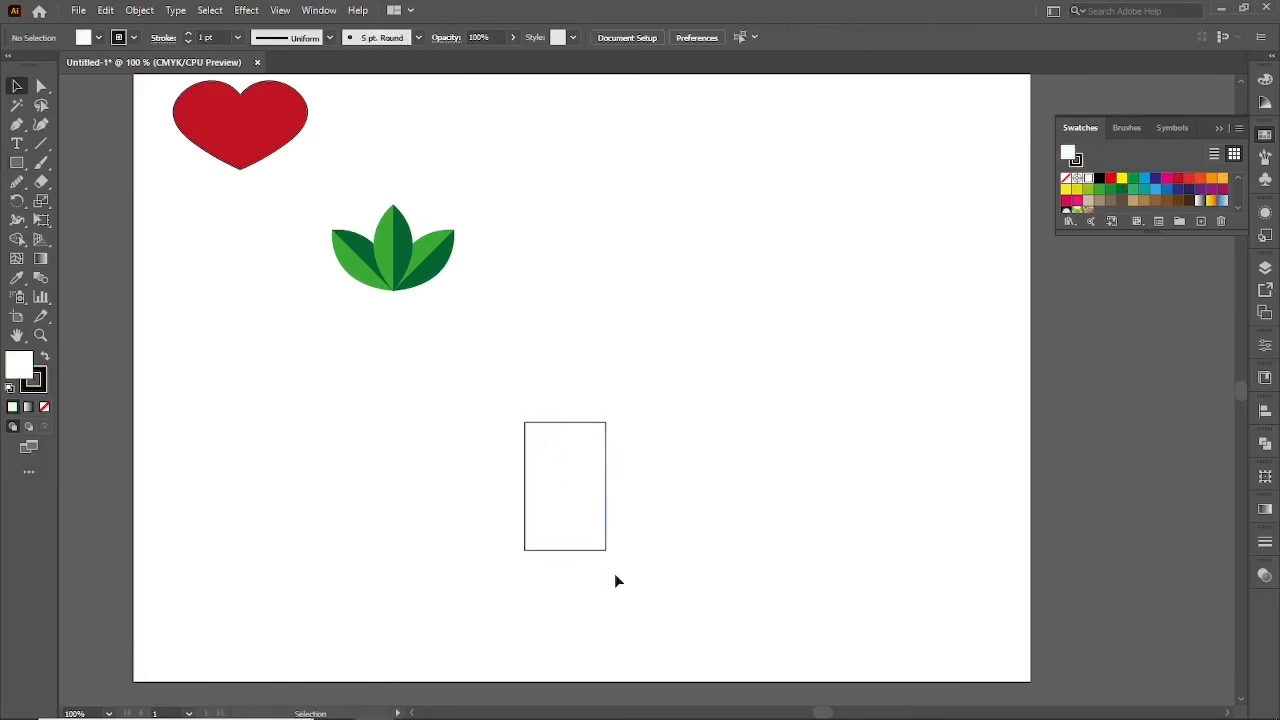
Round the rectangle's bottom corners, then shorten it from the top and narrow it
key("a")
mouse_move(623, 572)
left_mouse_down()
mouse_move(517, 532)
mouse_move(544, 529)
left_mouse_up()
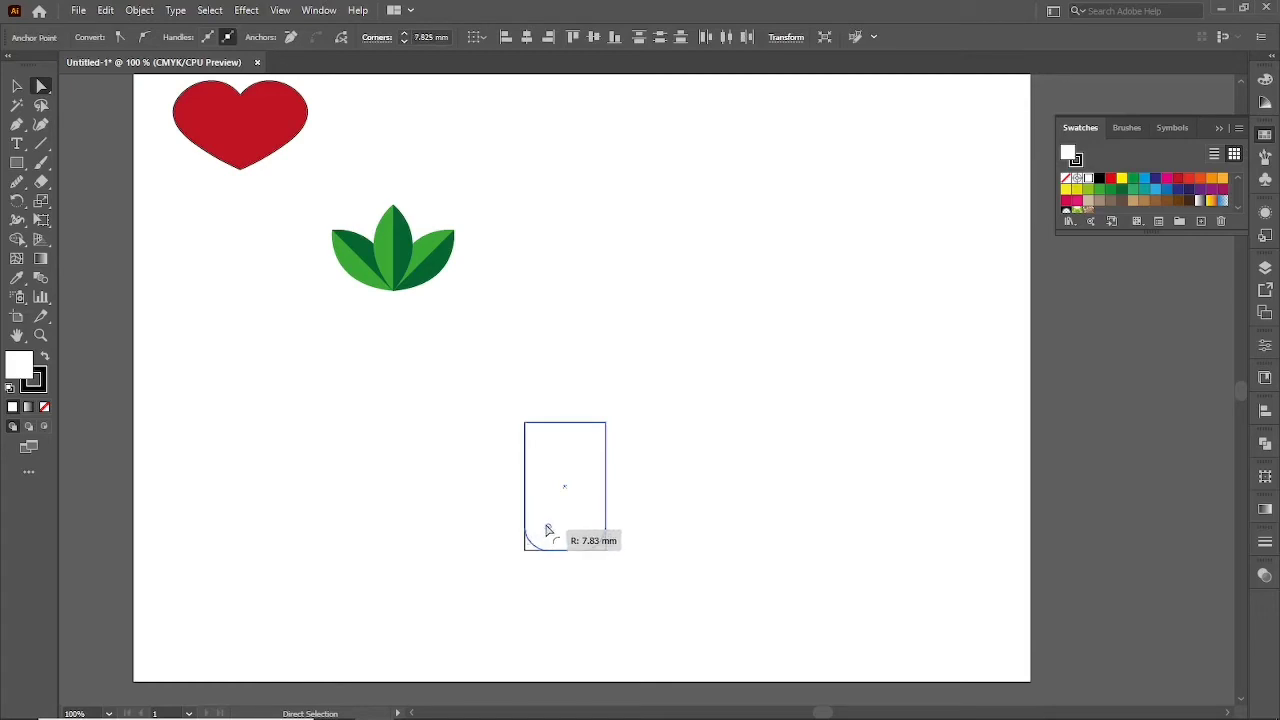
key("v")
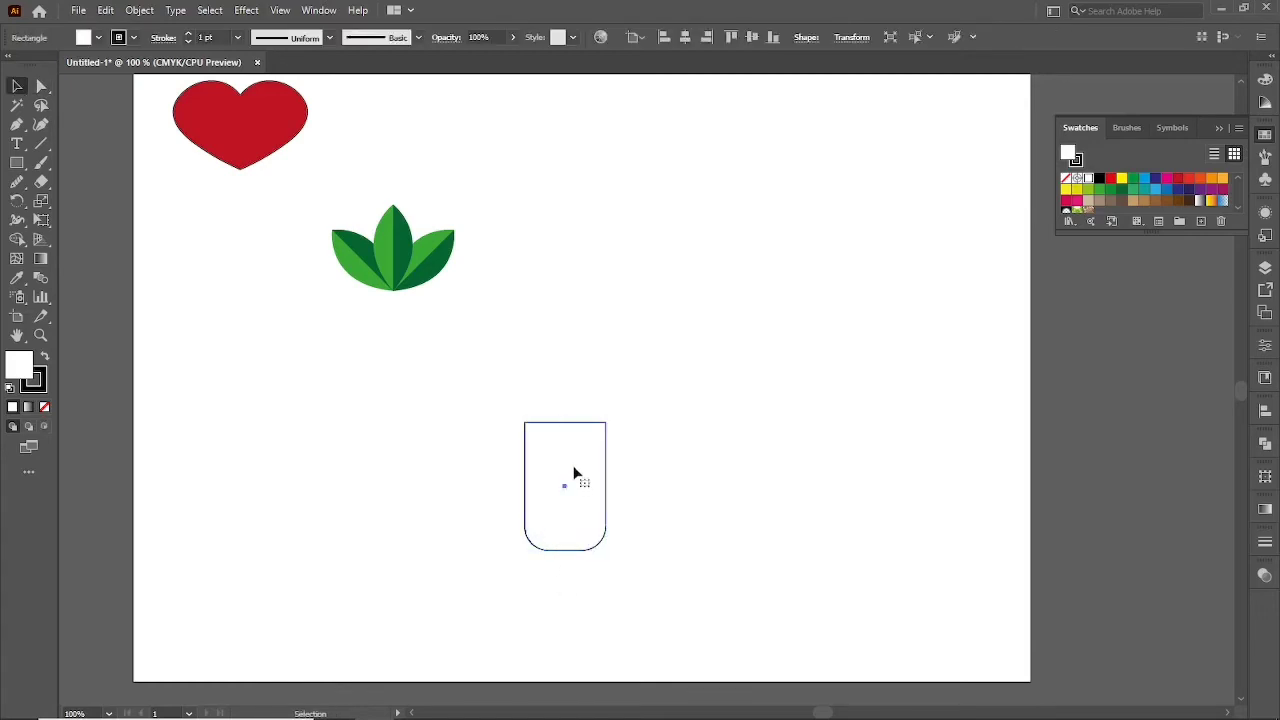
left_click_drag(565, 422, 565, 437)
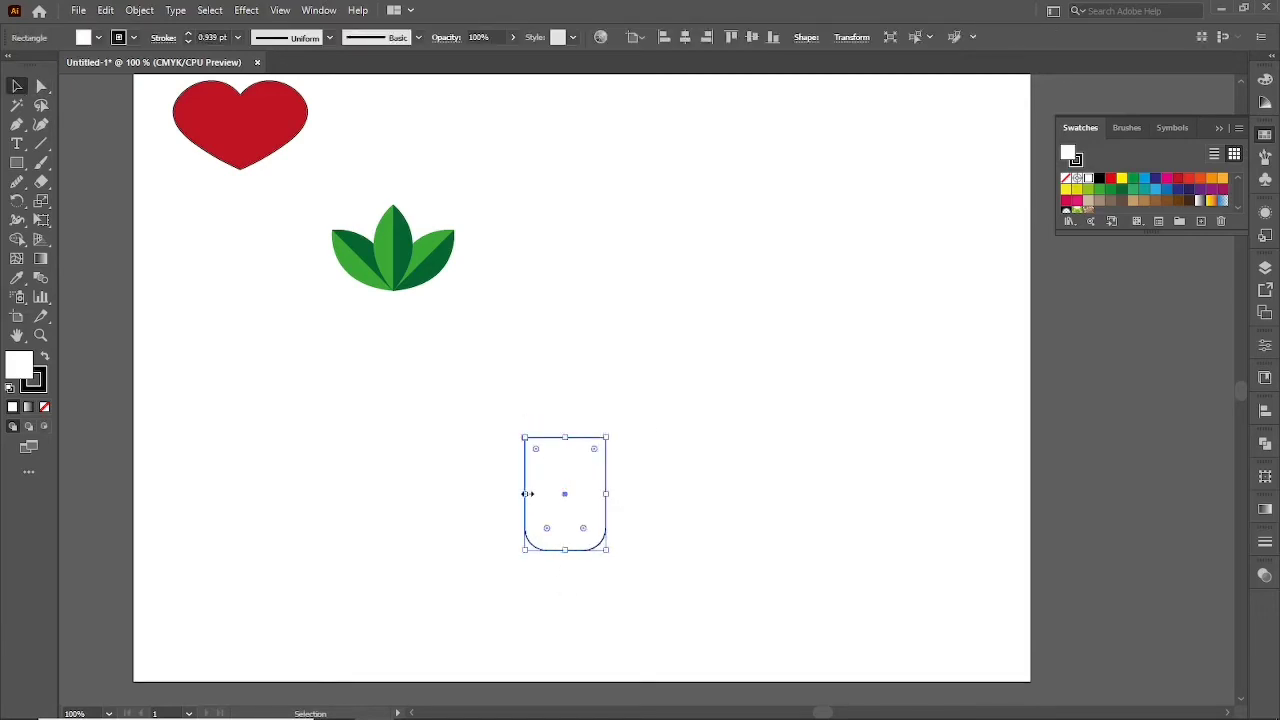
left_click_drag(527, 494, 536, 494)
left_click(543, 406)
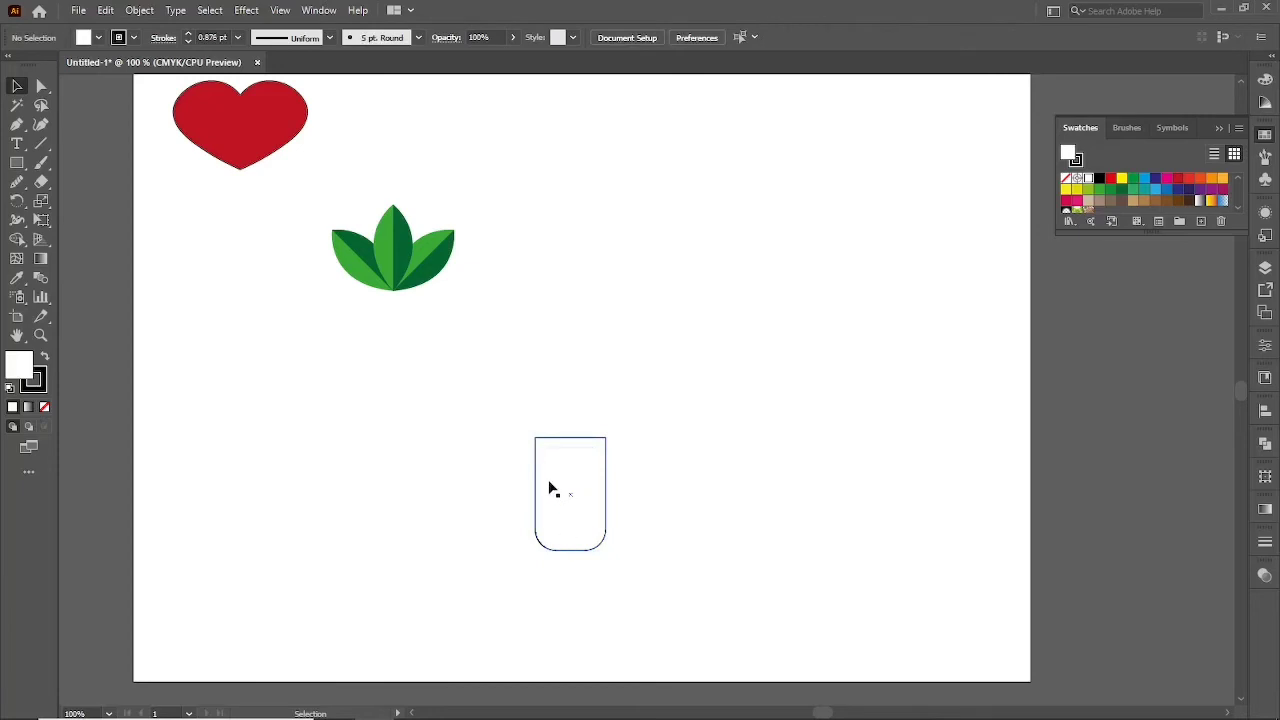
Draw a thin rectangular band across the pot's top and reselect the pot shape
key("m")
left_click_drag(536, 455, 606, 466)
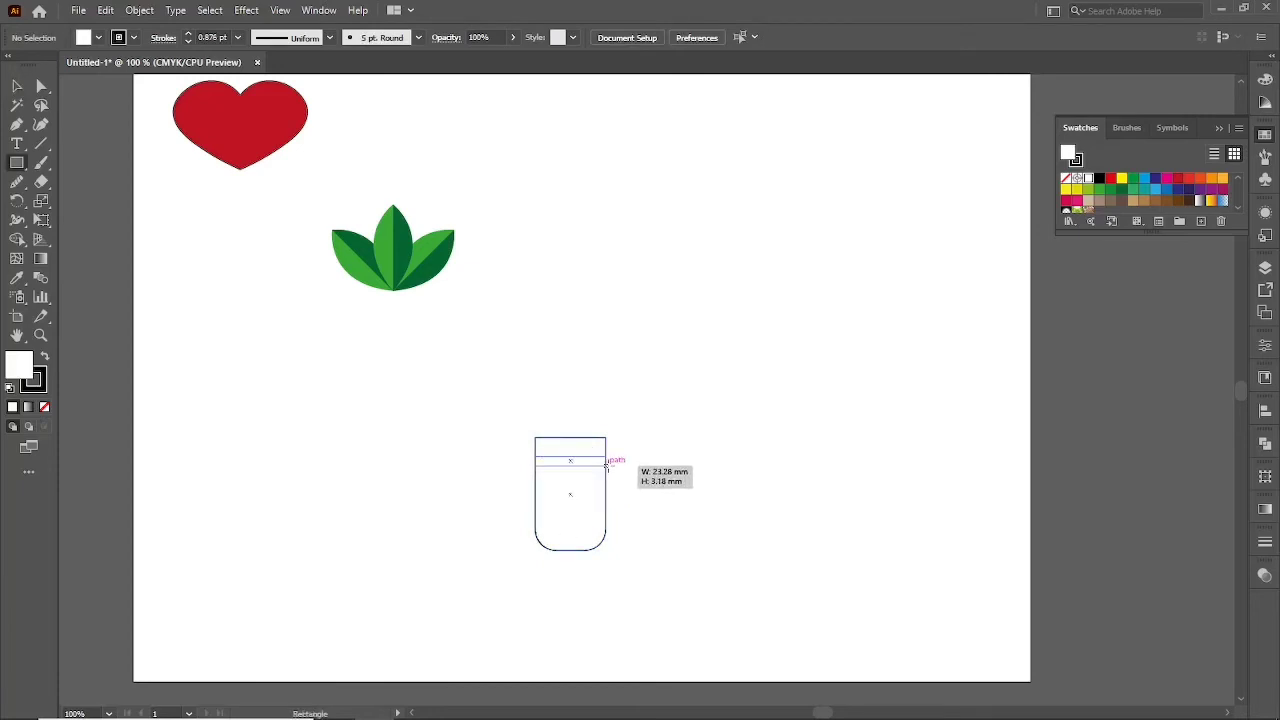
left_click_drag(605, 464, 606, 466)
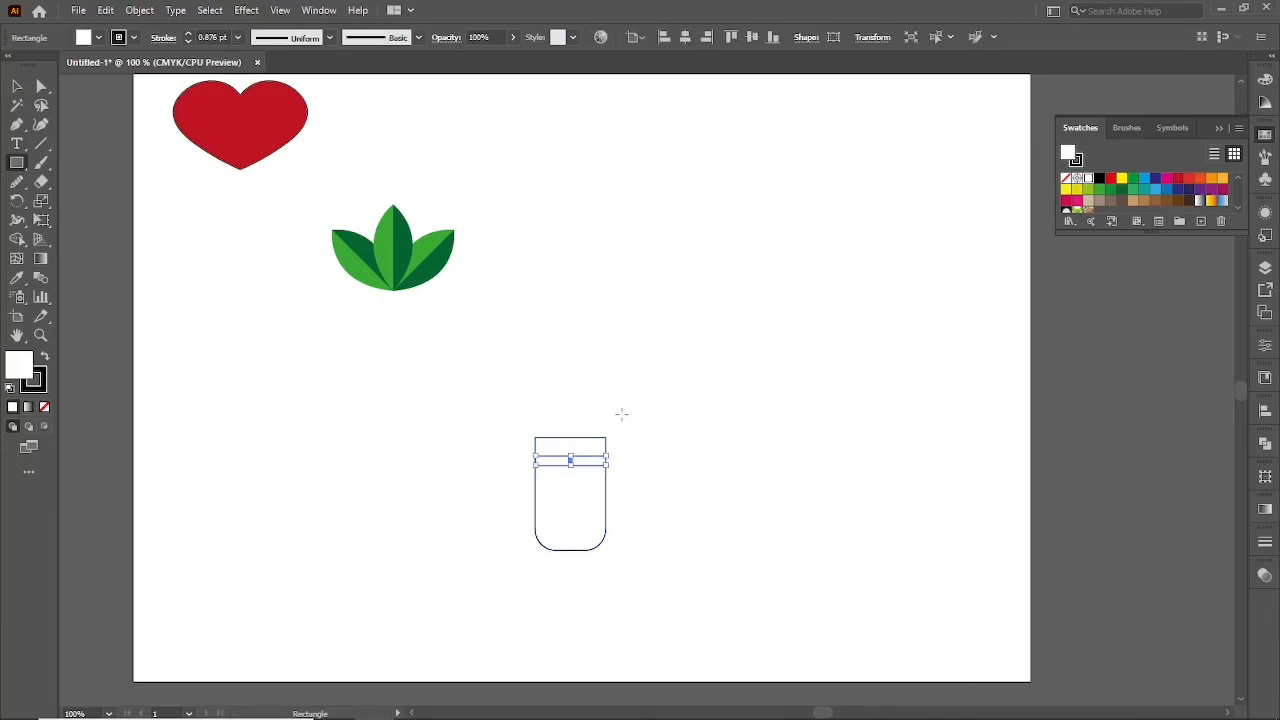
key("v")
left_click(612, 455)
left_click(596, 522)
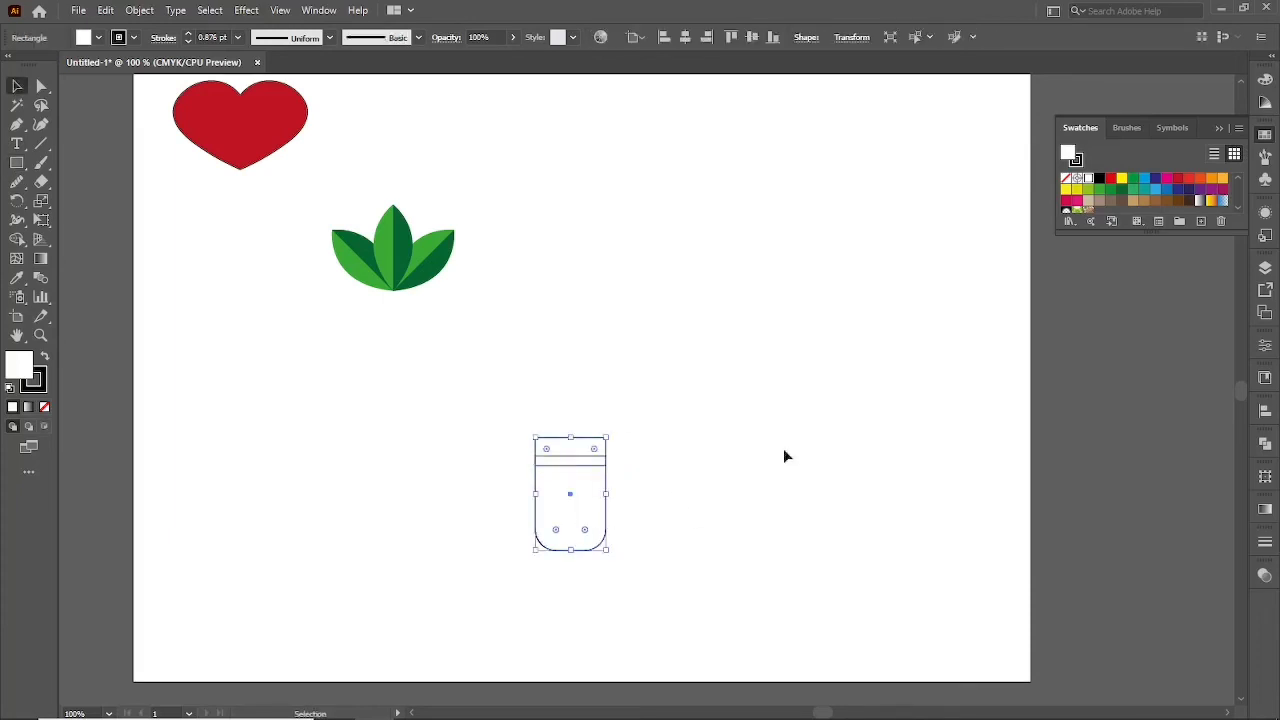
Fill the pot brown and its band tan, and remove the outline from both
left_click(1163, 204)
left_click(636, 433)
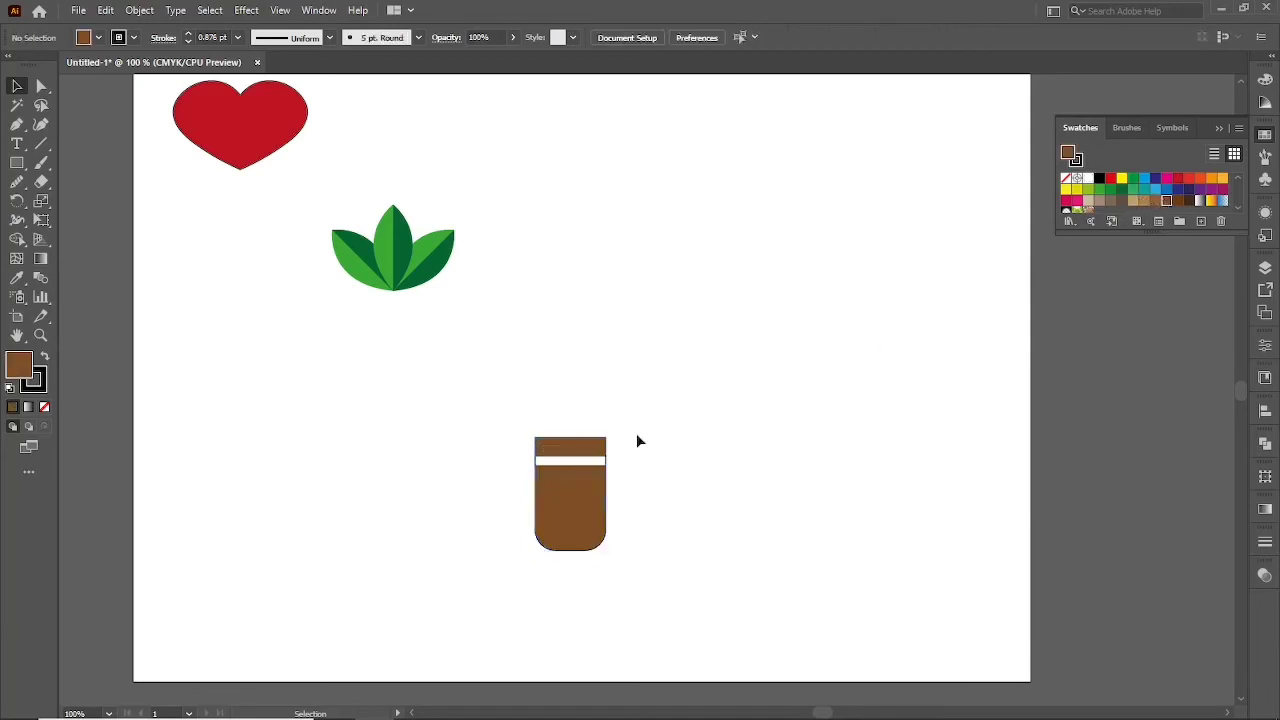
left_click(578, 460)
left_click(1135, 202)
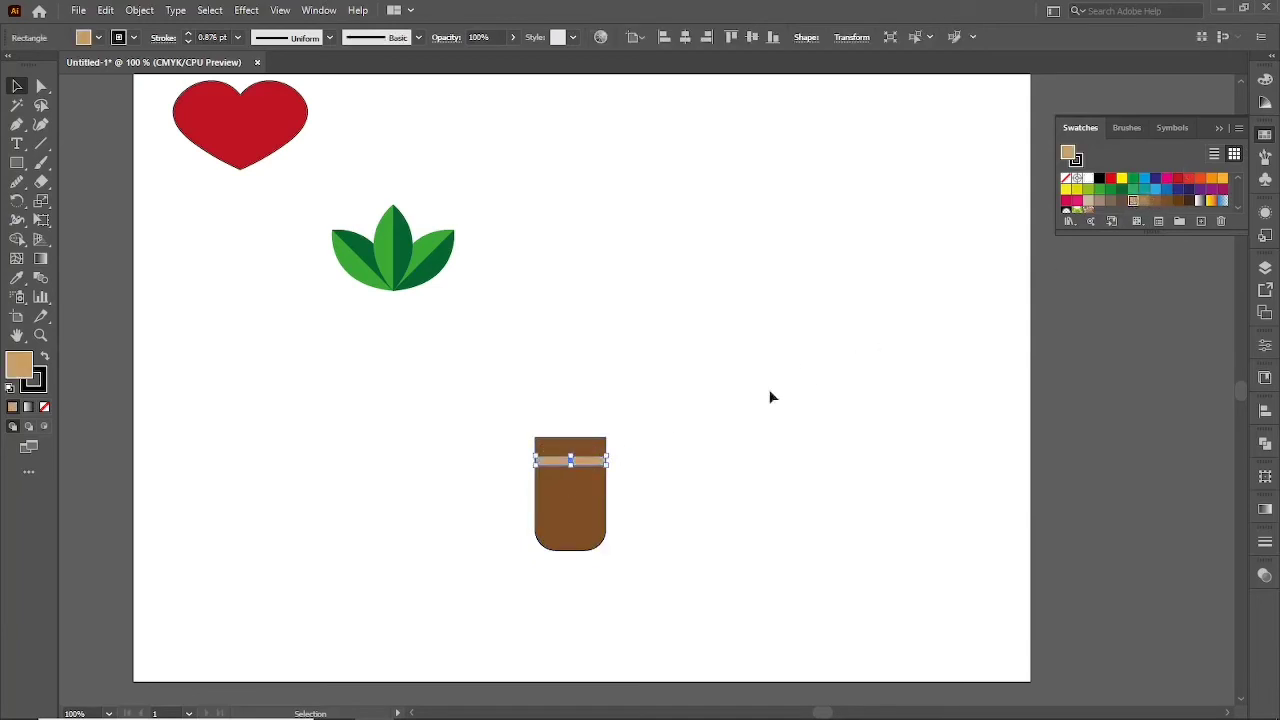
left_click(590, 403)
left_click_drag(499, 404, 610, 520)
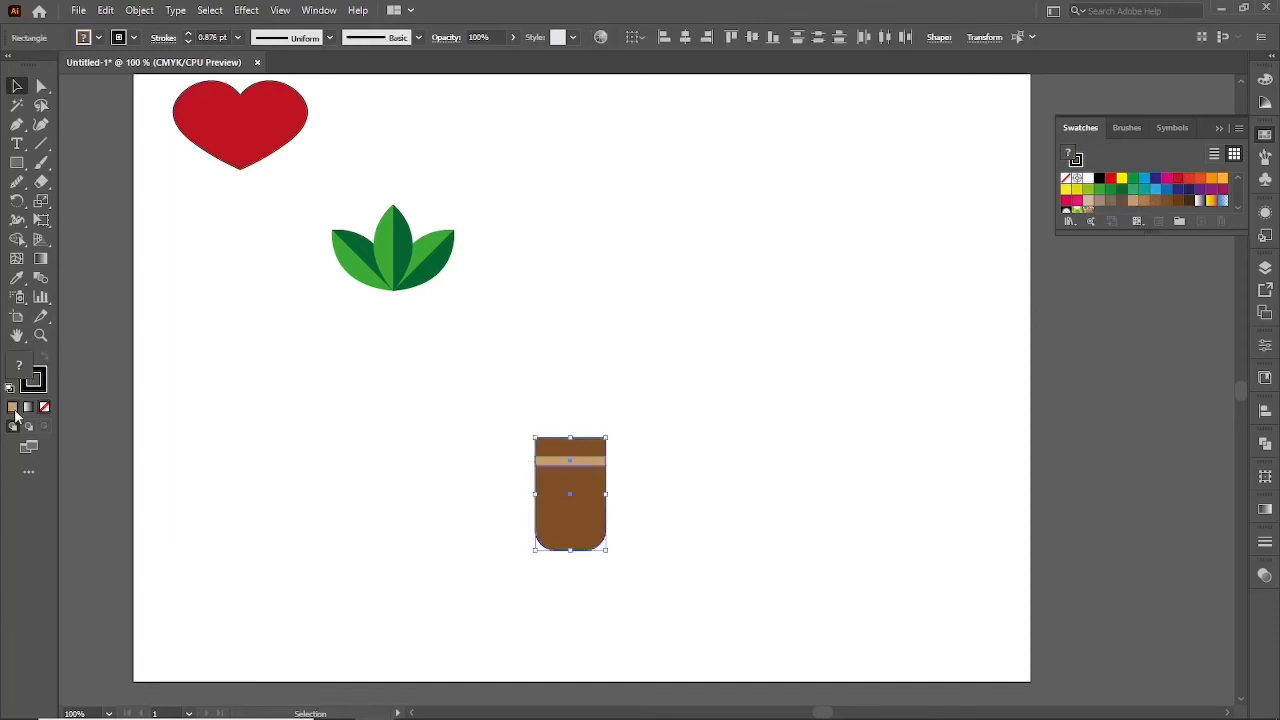
left_click(44, 406)
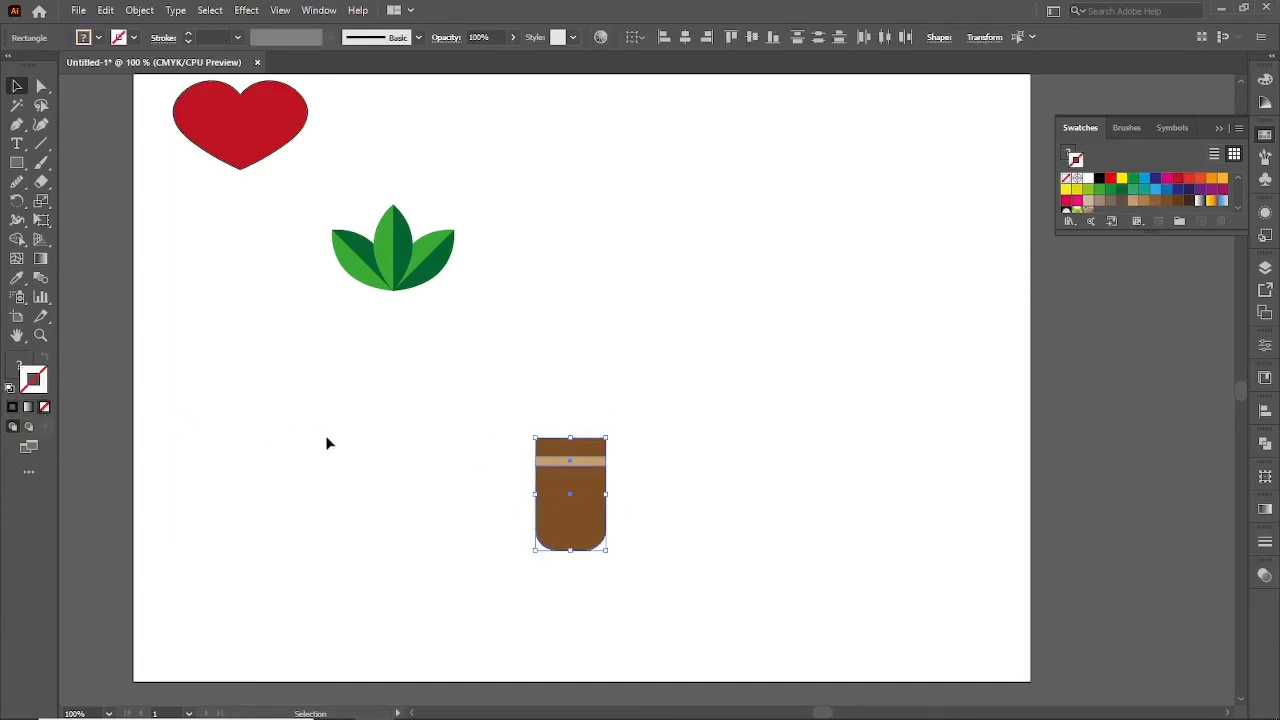
Move the pot up-left, shorten it from the bottom and make it narrower
left_click(327, 443)
left_click_drag(591, 505, 521, 429)
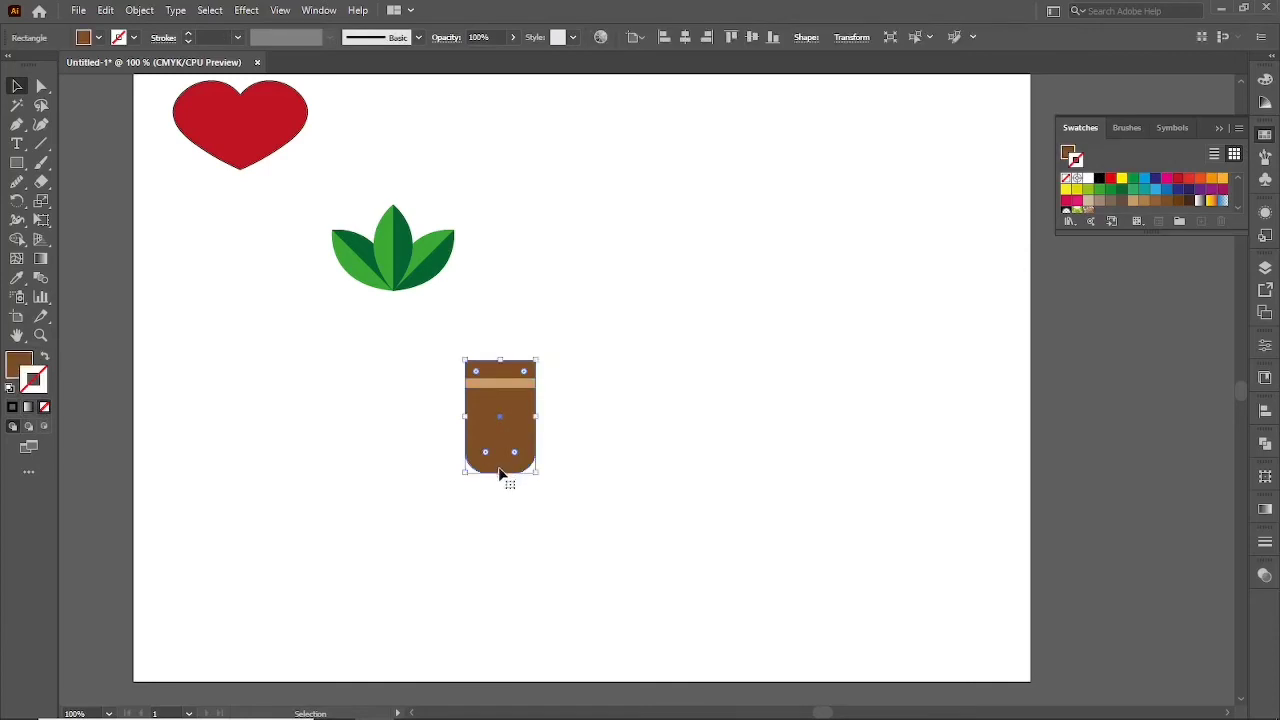
left_click_drag(501, 473, 501, 445)
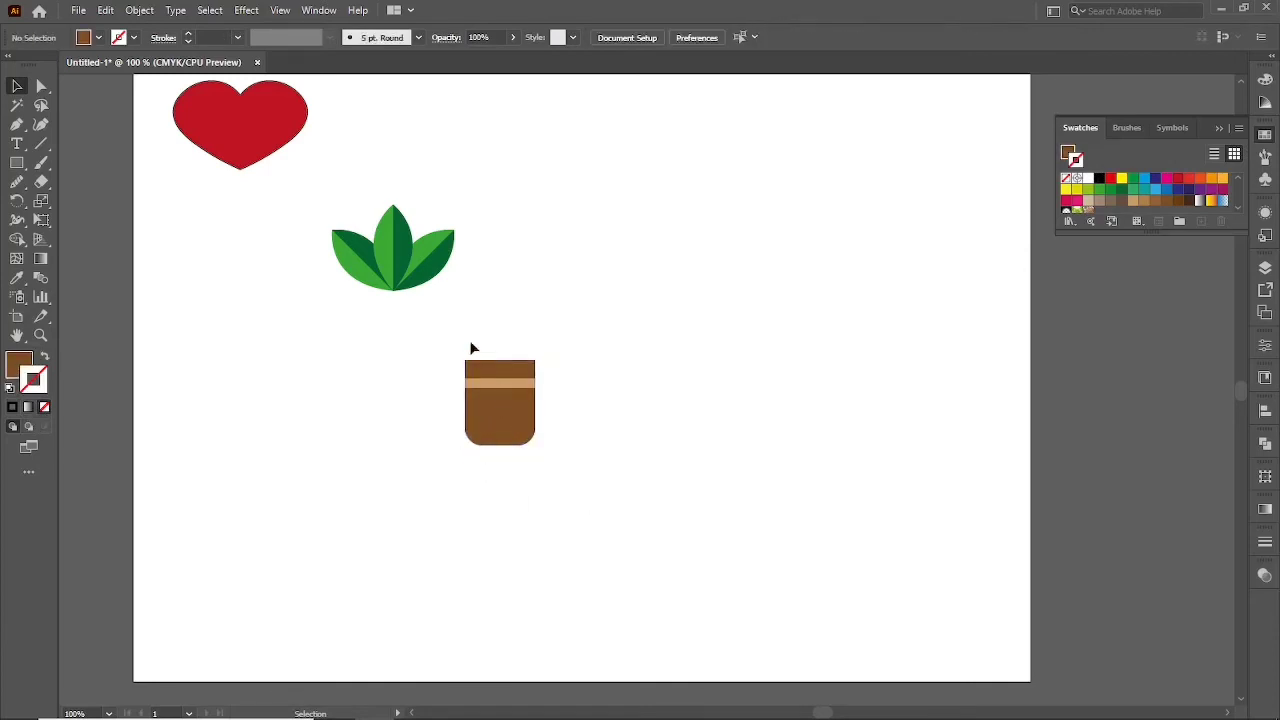
left_click_drag(465, 402, 474, 402)
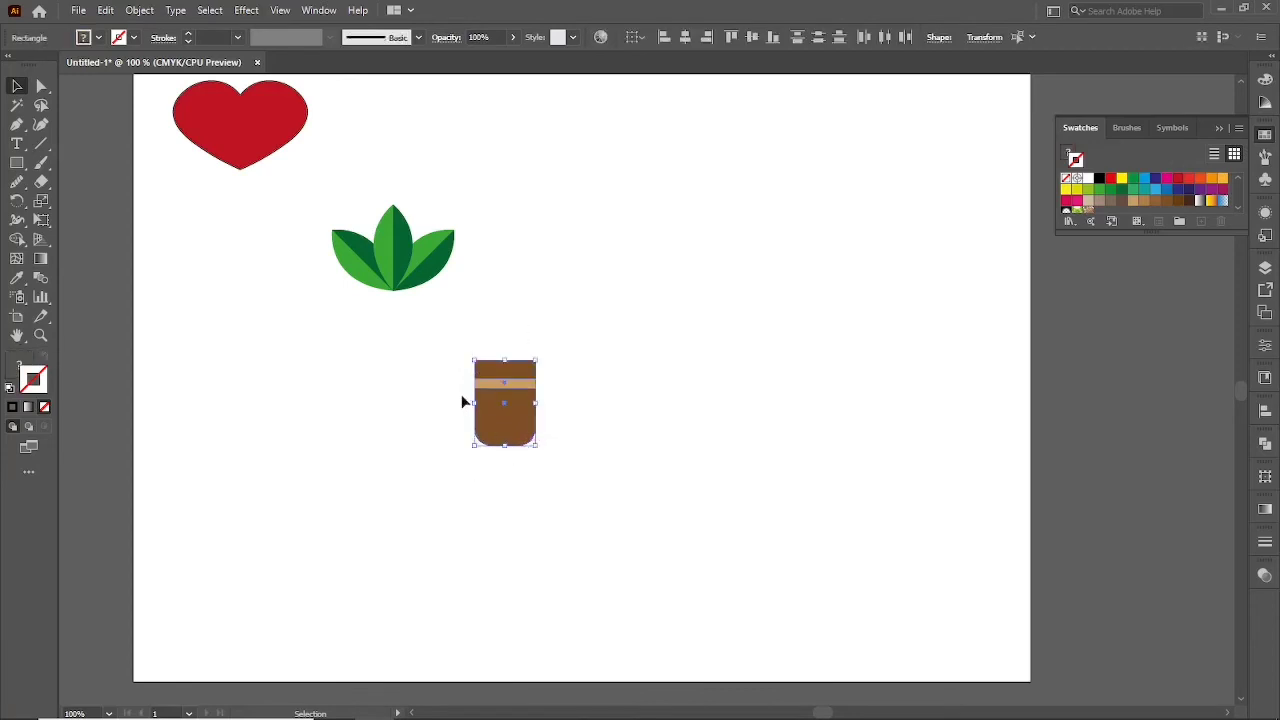
Group the pot with its band, and group the three leaves together
right_click(463, 400)
left_click(544, 167)
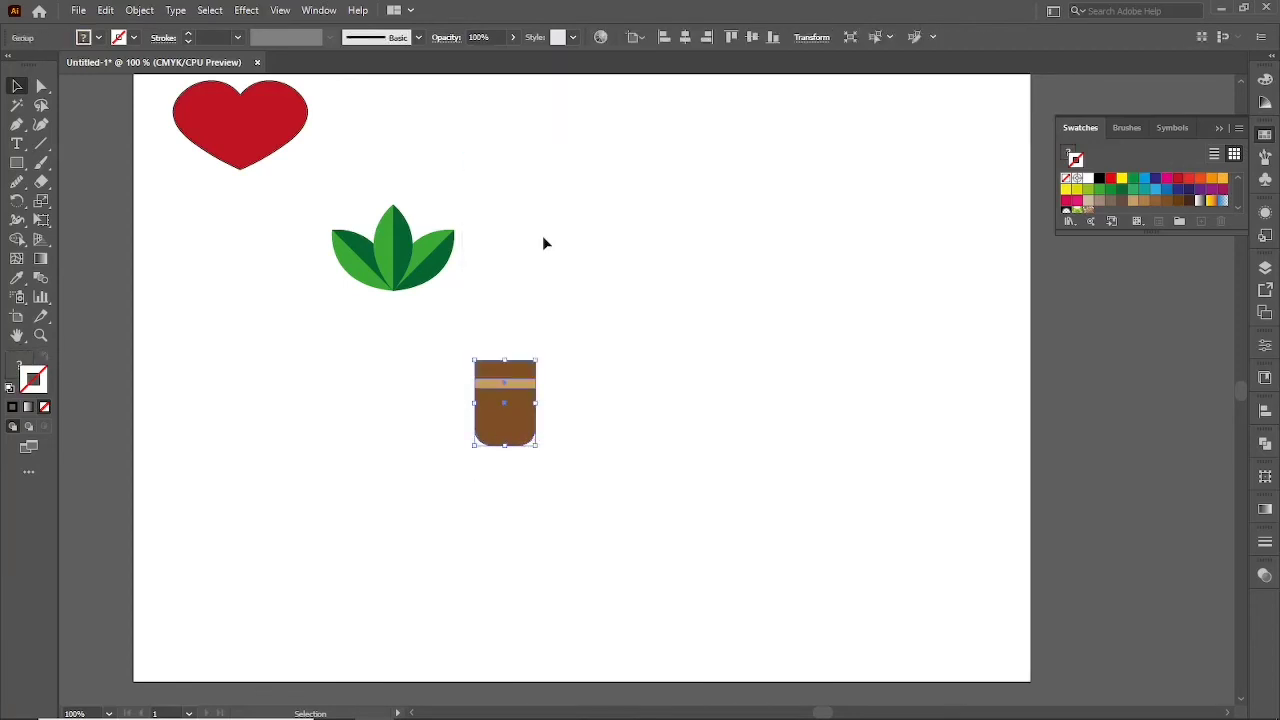
left_click(542, 236)
left_click_drag(372, 266, 460, 313)
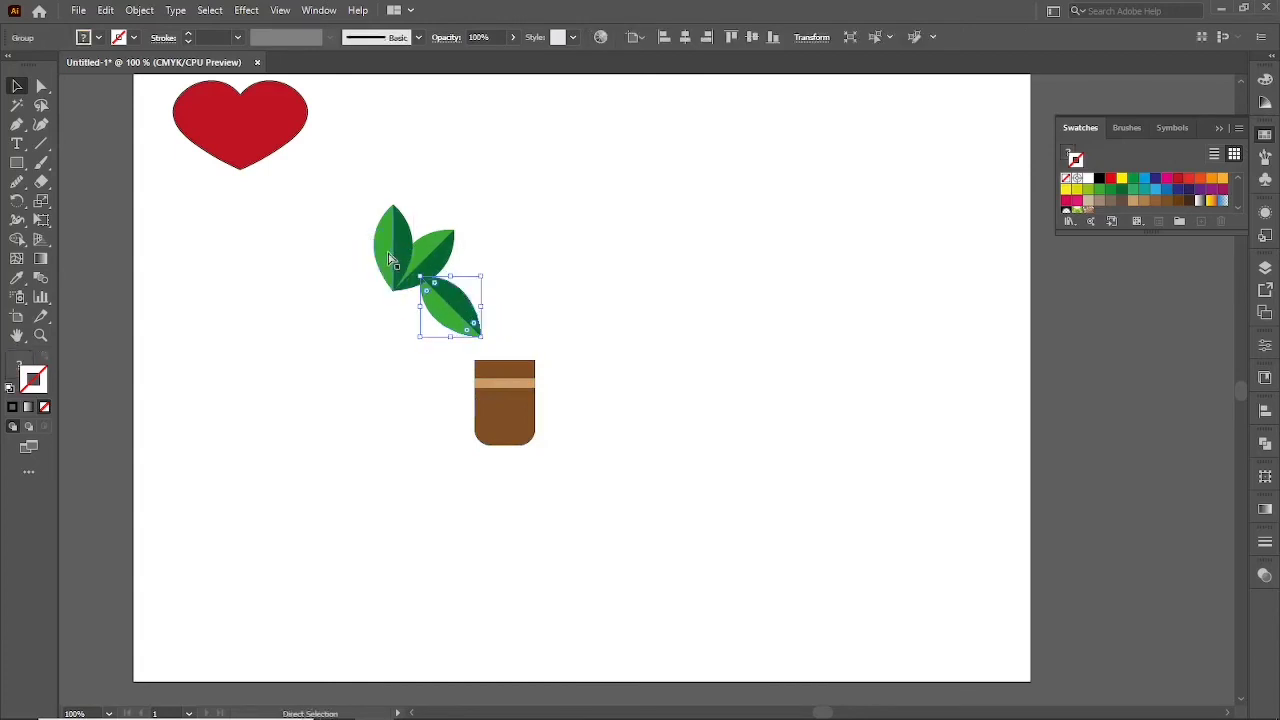
key("ctrl+z")
left_click_drag(333, 182, 475, 308)
right_click(388, 236)
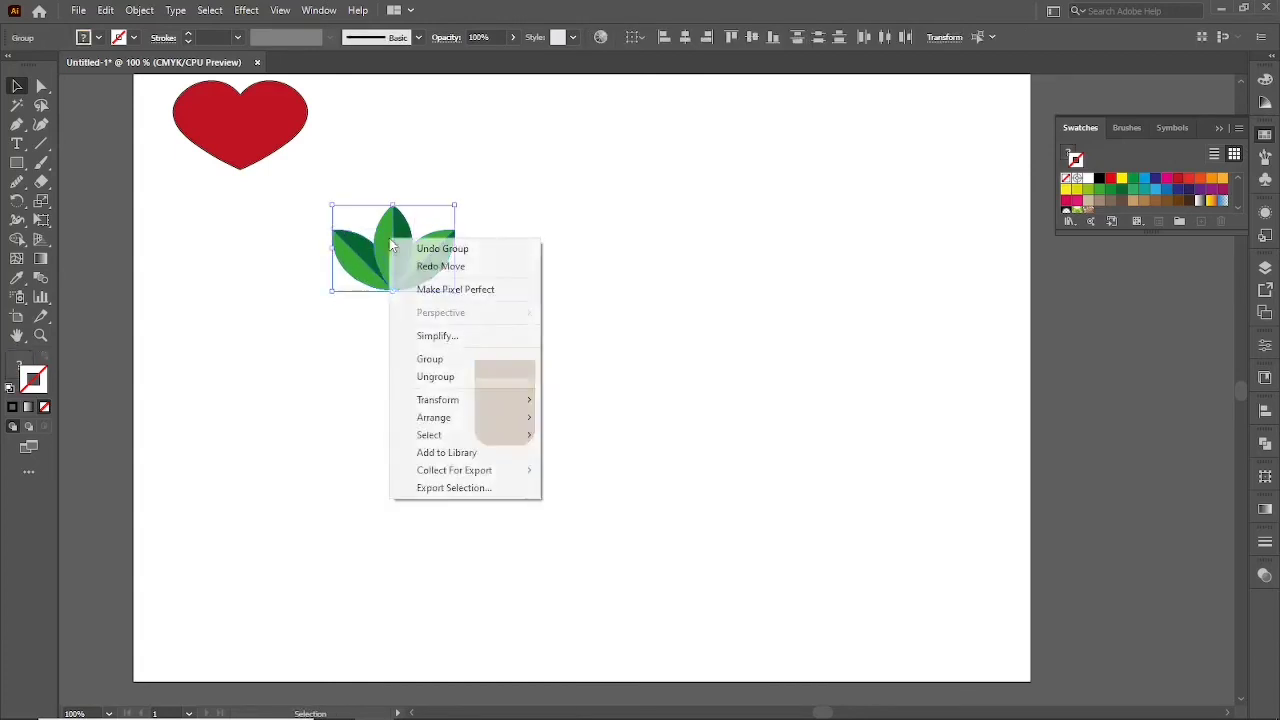
left_click(429, 357)
Shrink the leaves onto the pot rim and place the potted plant beside the heart
left_click_drag(404, 243, 520, 312)
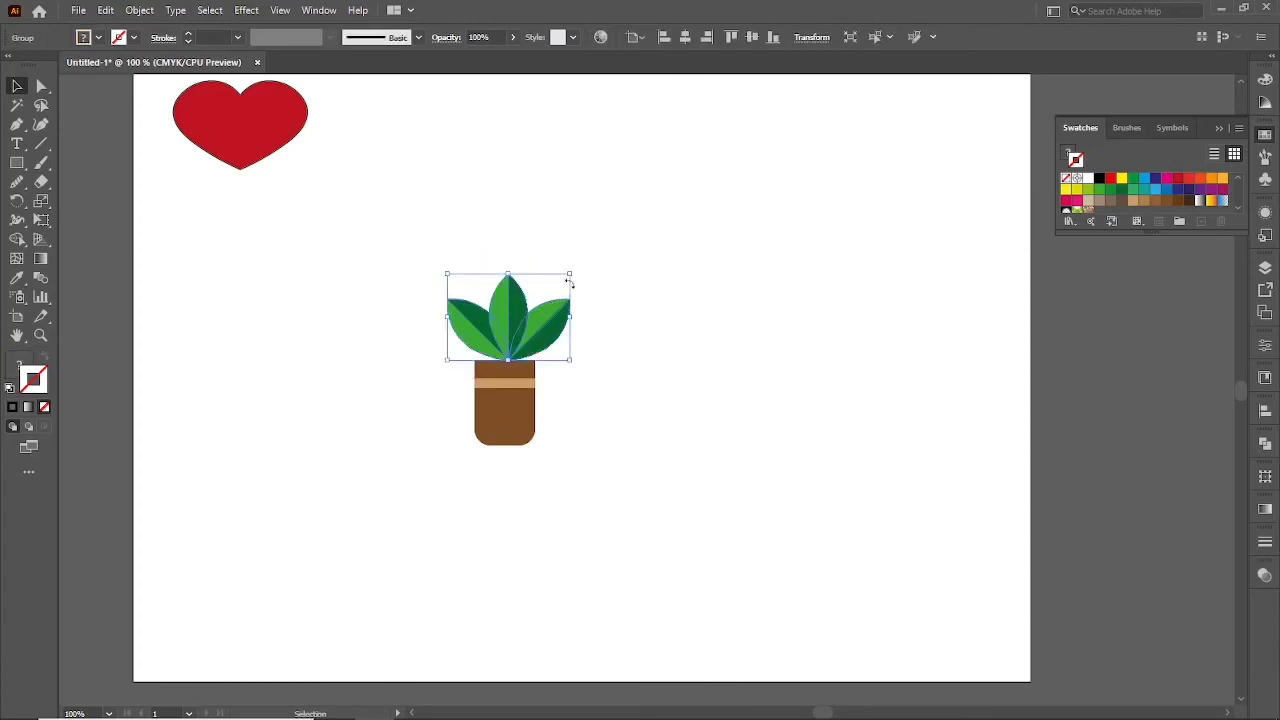
left_click_drag(570, 274, 552, 288)
left_click_drag(510, 333, 510, 346)
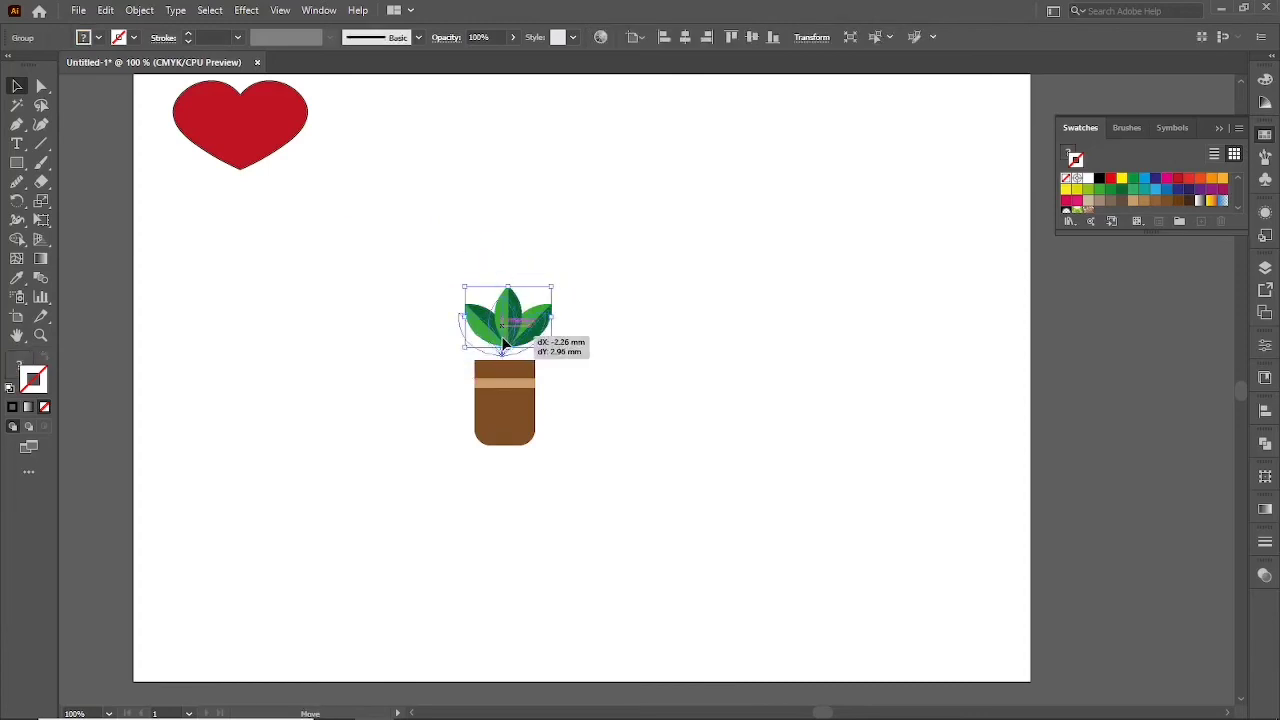
key("ctrl+0")
mouse_move(451, 257)
left_mouse_down()
mouse_move(634, 399)
mouse_move(439, 164)
left_mouse_up()
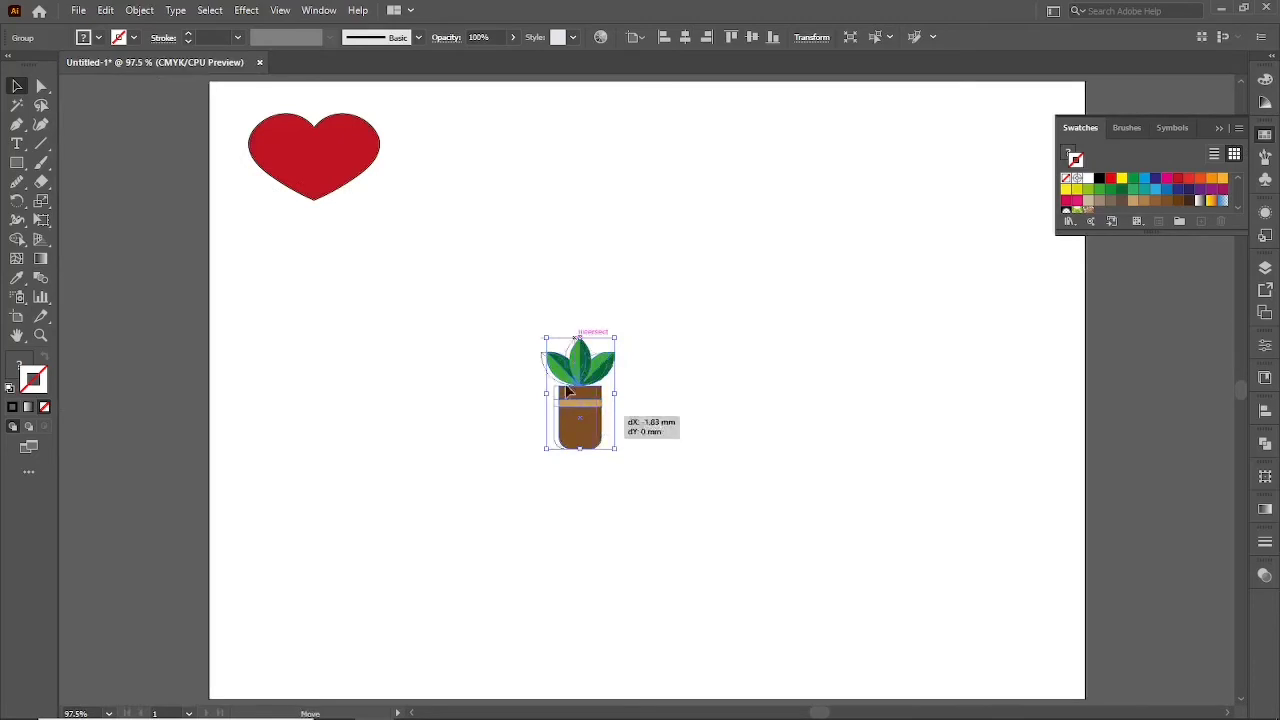
left_click(482, 330)
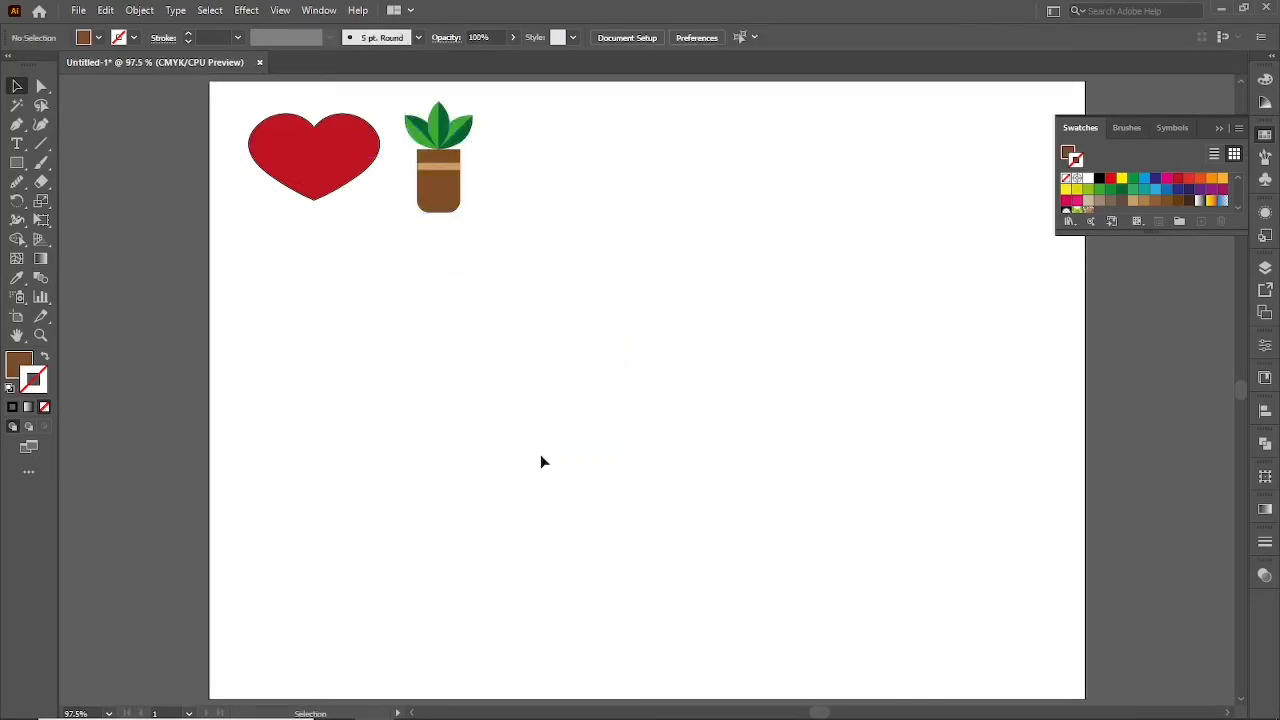
key("d")
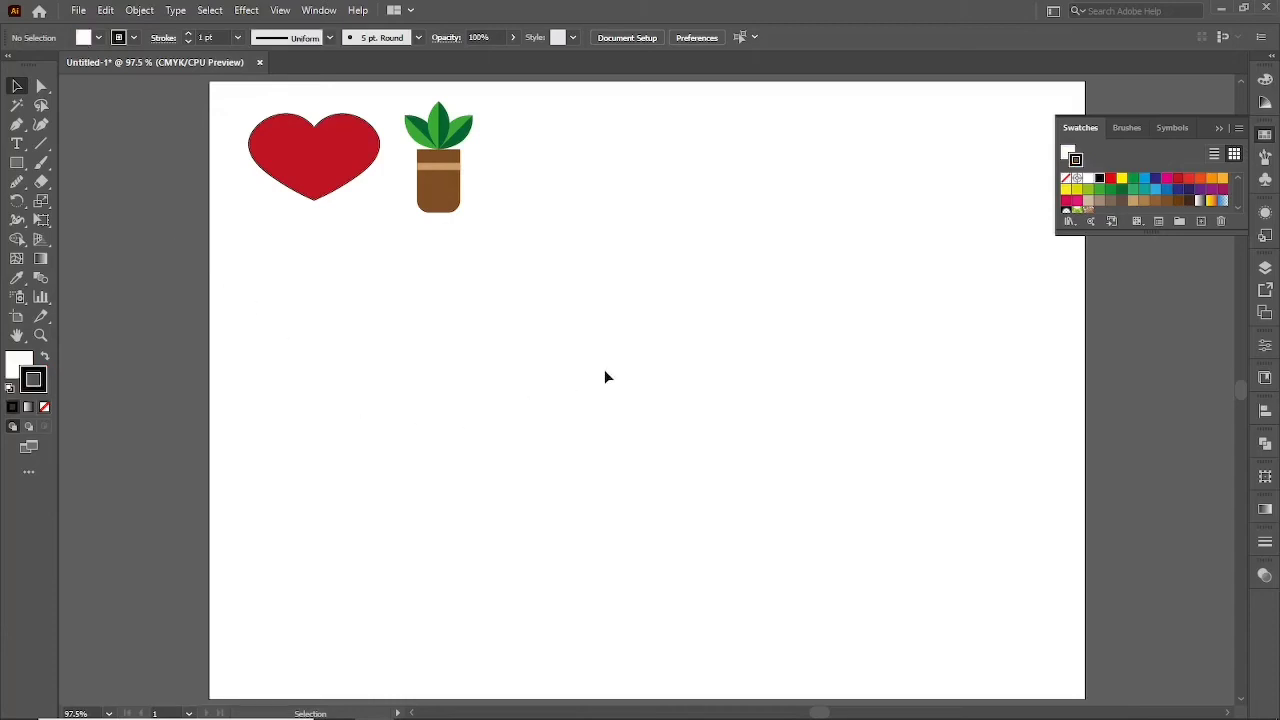
Draw a closed curved swoosh path with a sharp tip using the Pen tool
key("p")
left_click(533, 444)
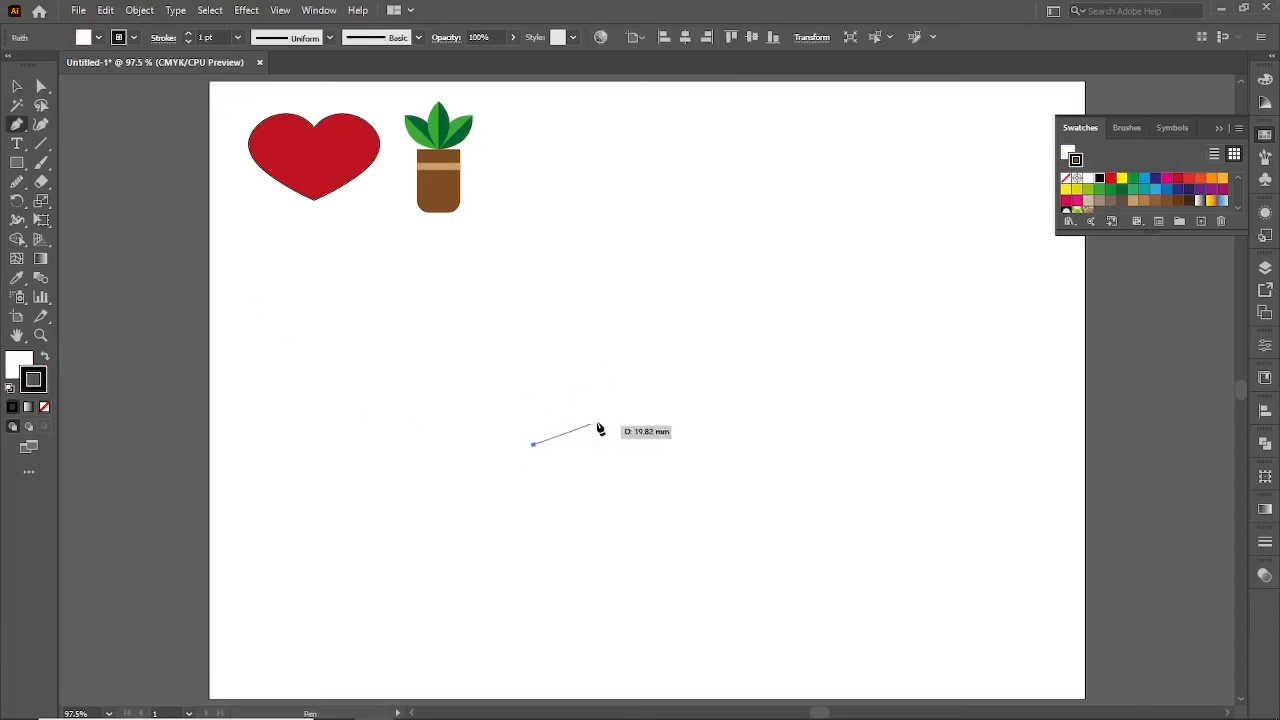
left_click_drag(674, 364, 816, 193)
left_click(675, 365)
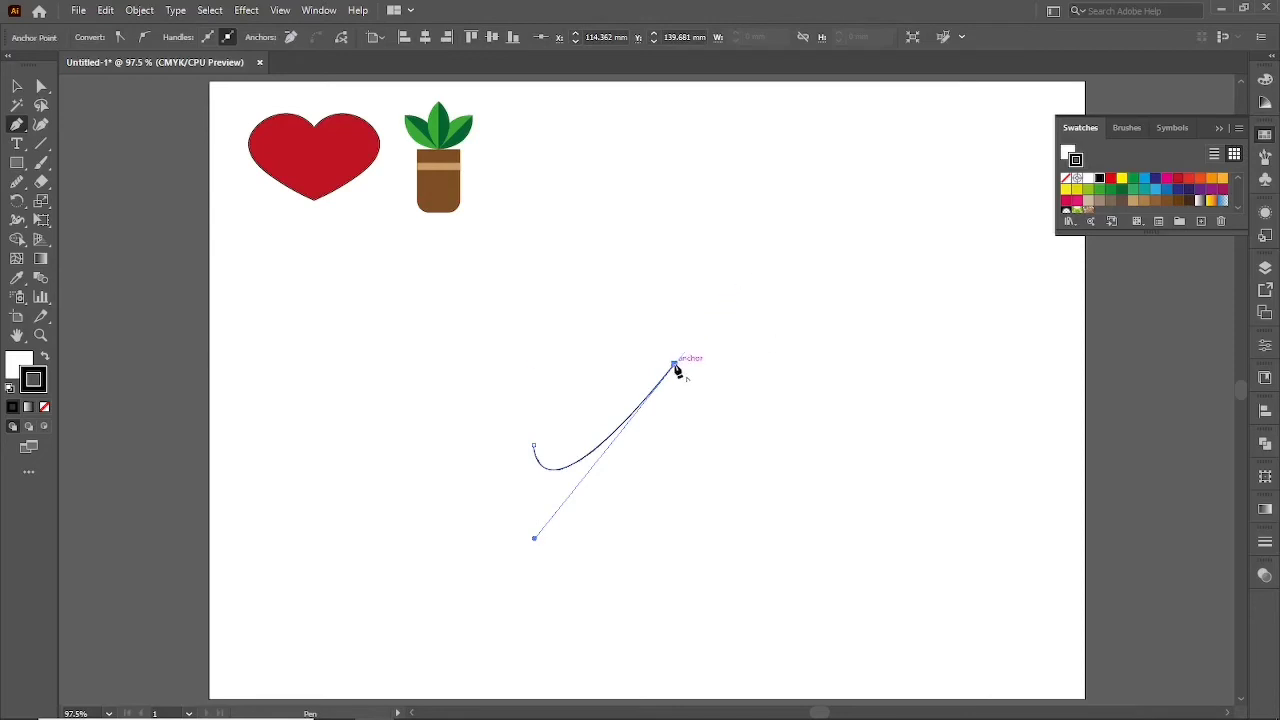
left_click(536, 451)
left_click_drag(535, 453, 531, 295)
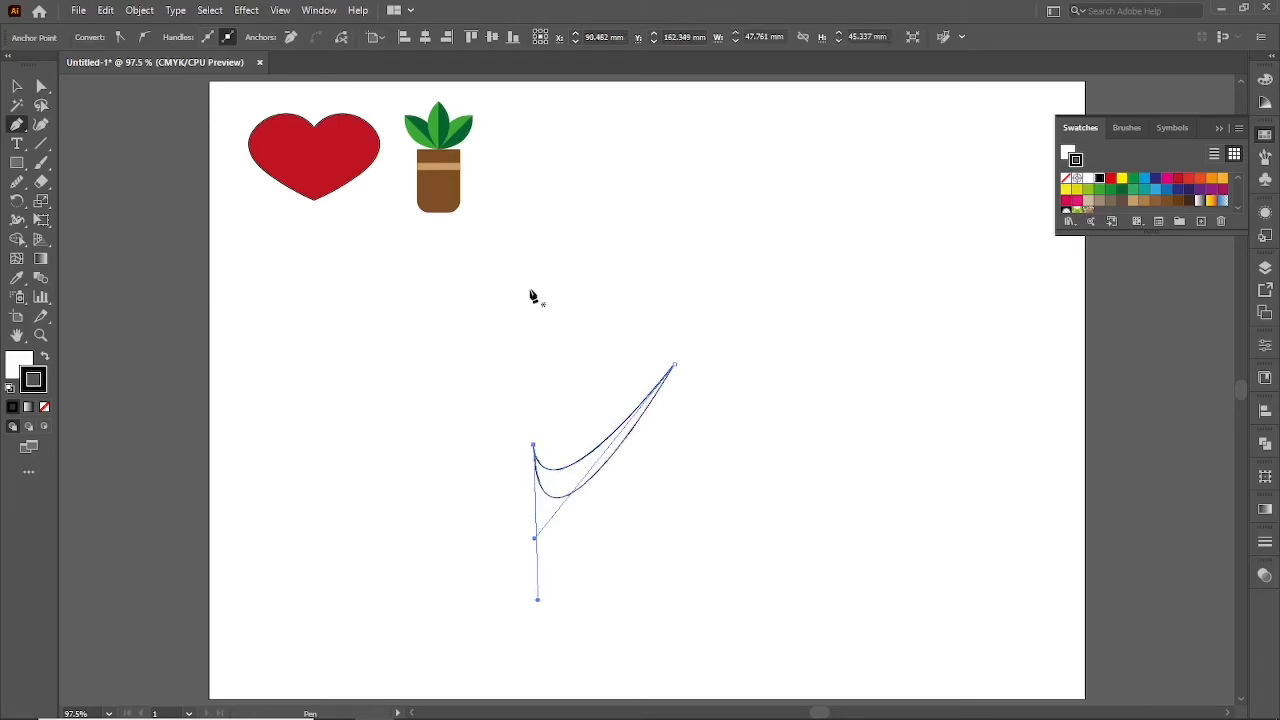
key("v")
left_click(548, 323)
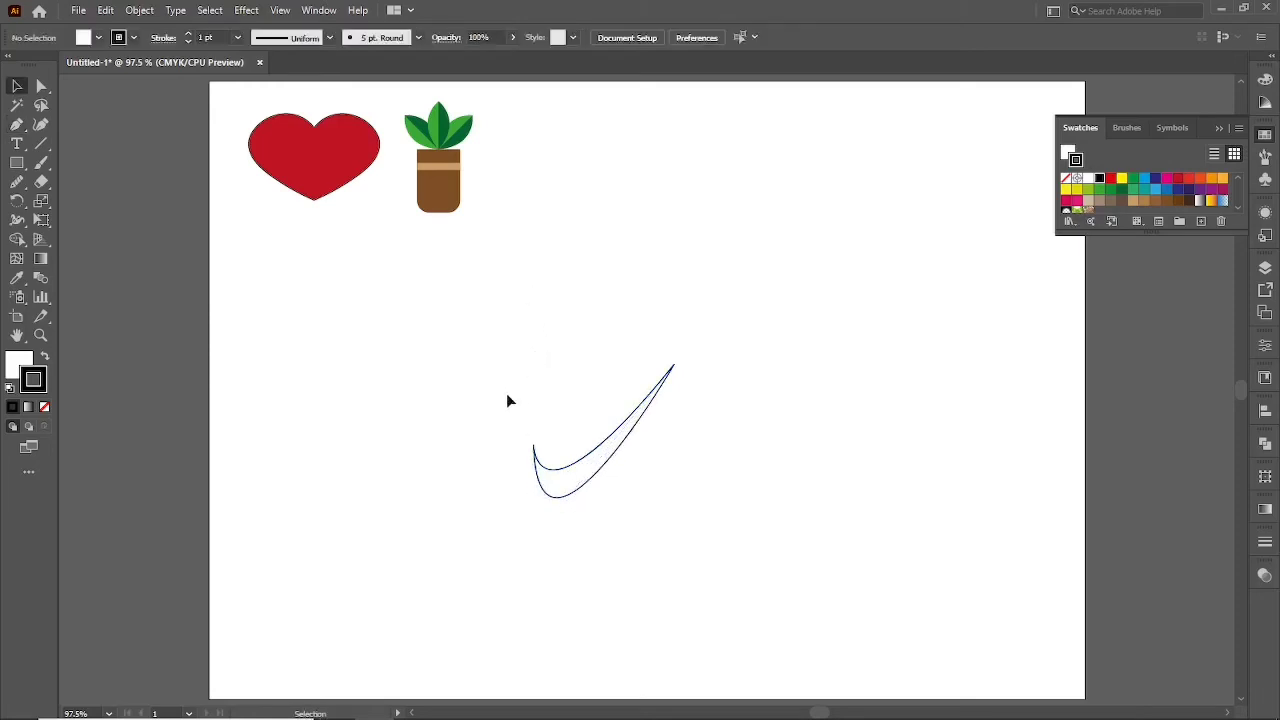
Fill the swoosh blue with no outline, shrink it and place it below the heart
left_click_drag(506, 394, 620, 503)
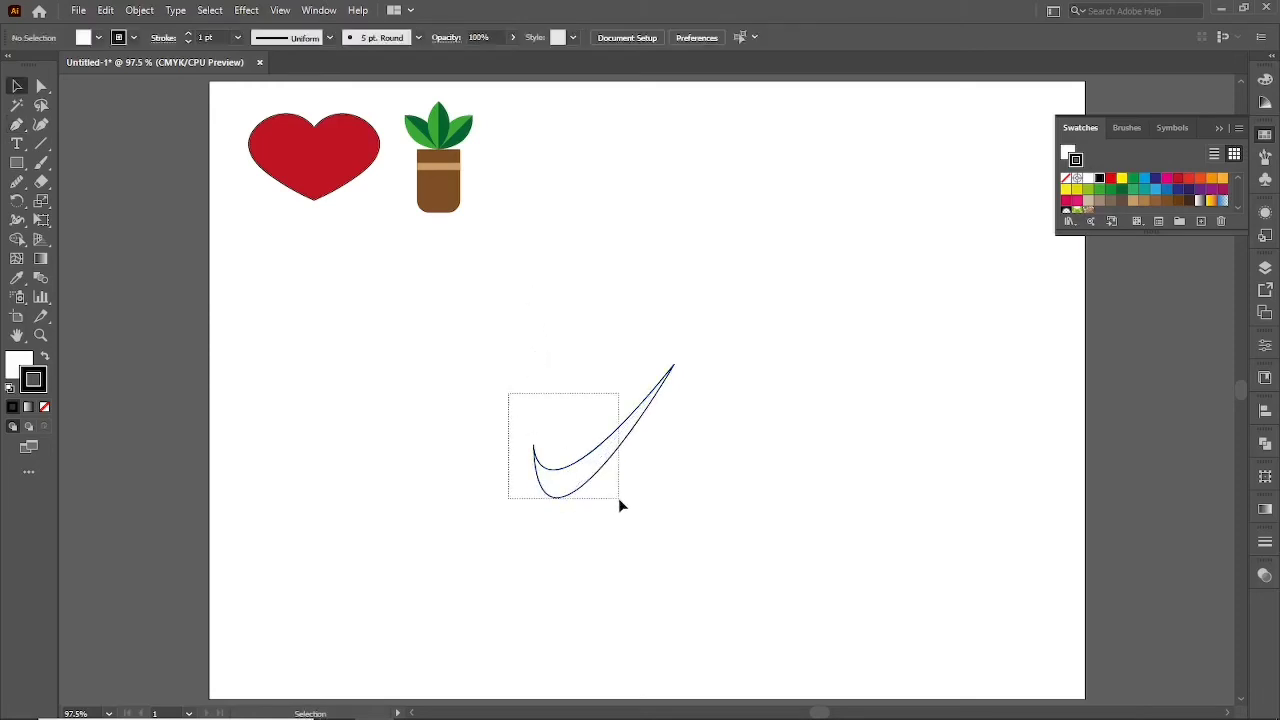
left_click(1146, 180)
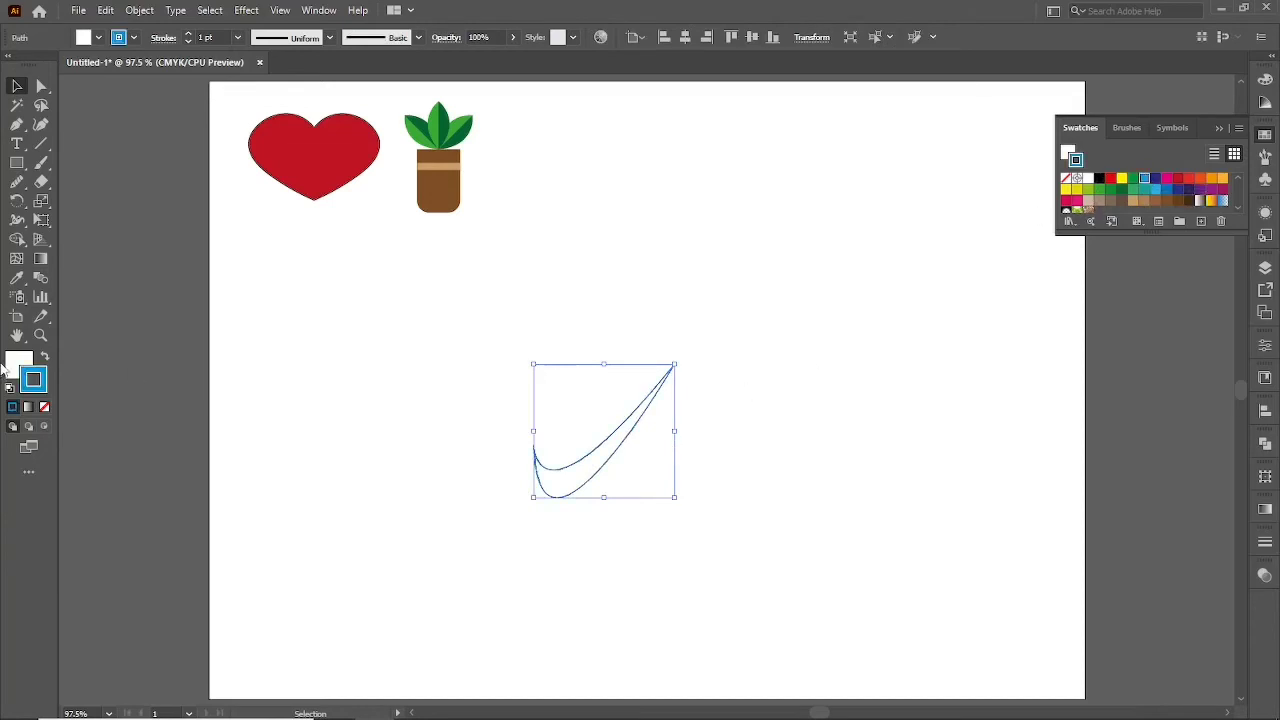
left_click(44, 358)
left_click(44, 406)
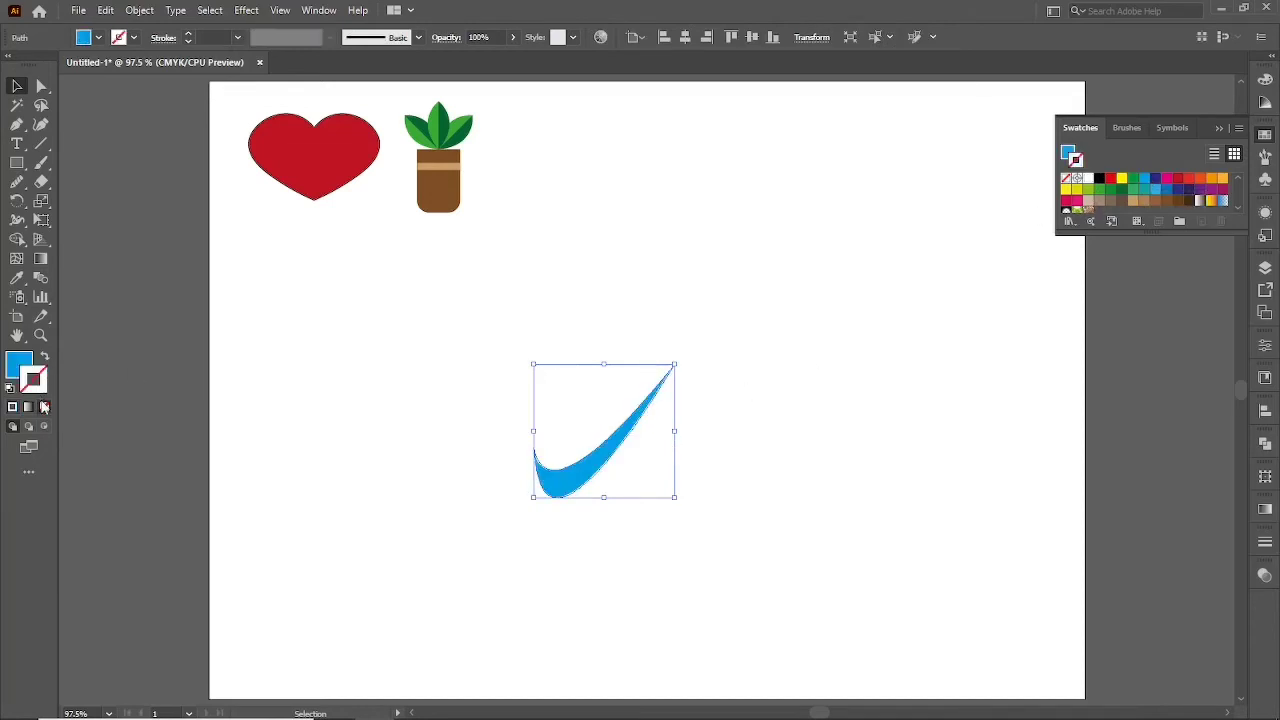
left_click(354, 434)
left_click_drag(565, 484, 404, 433)
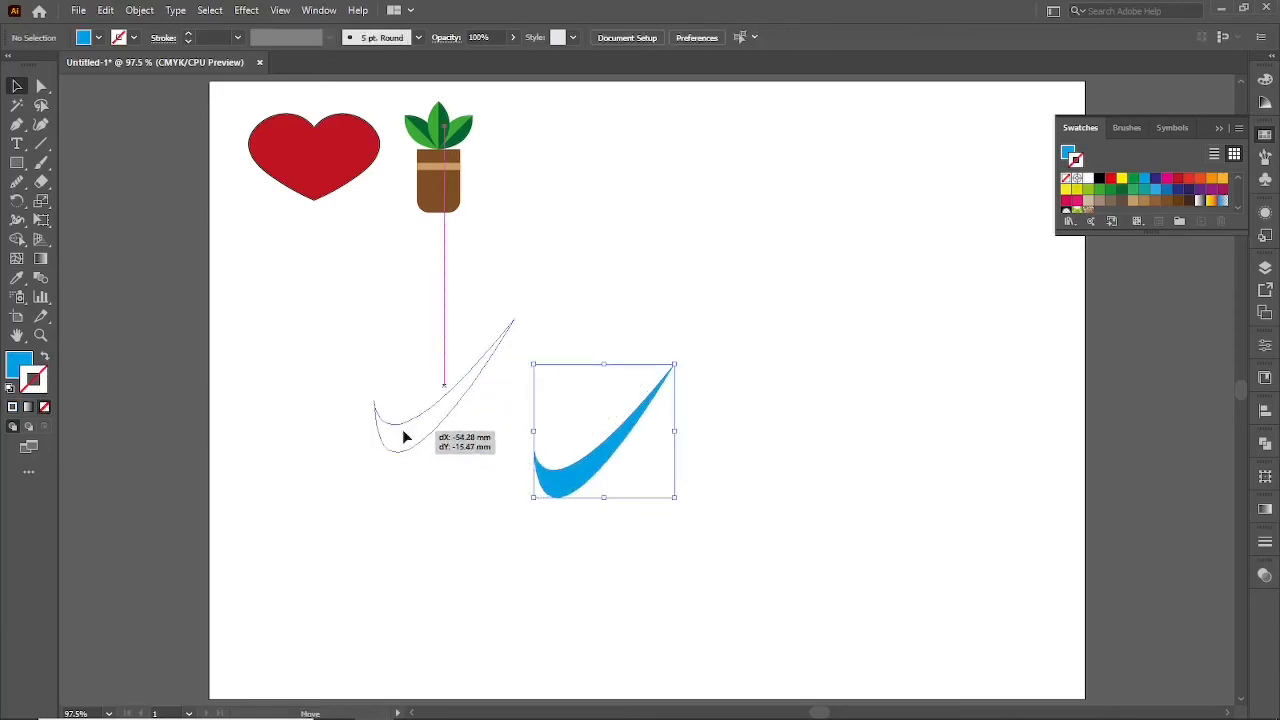
left_click_drag(505, 447, 336, 314)
left_click(462, 546)
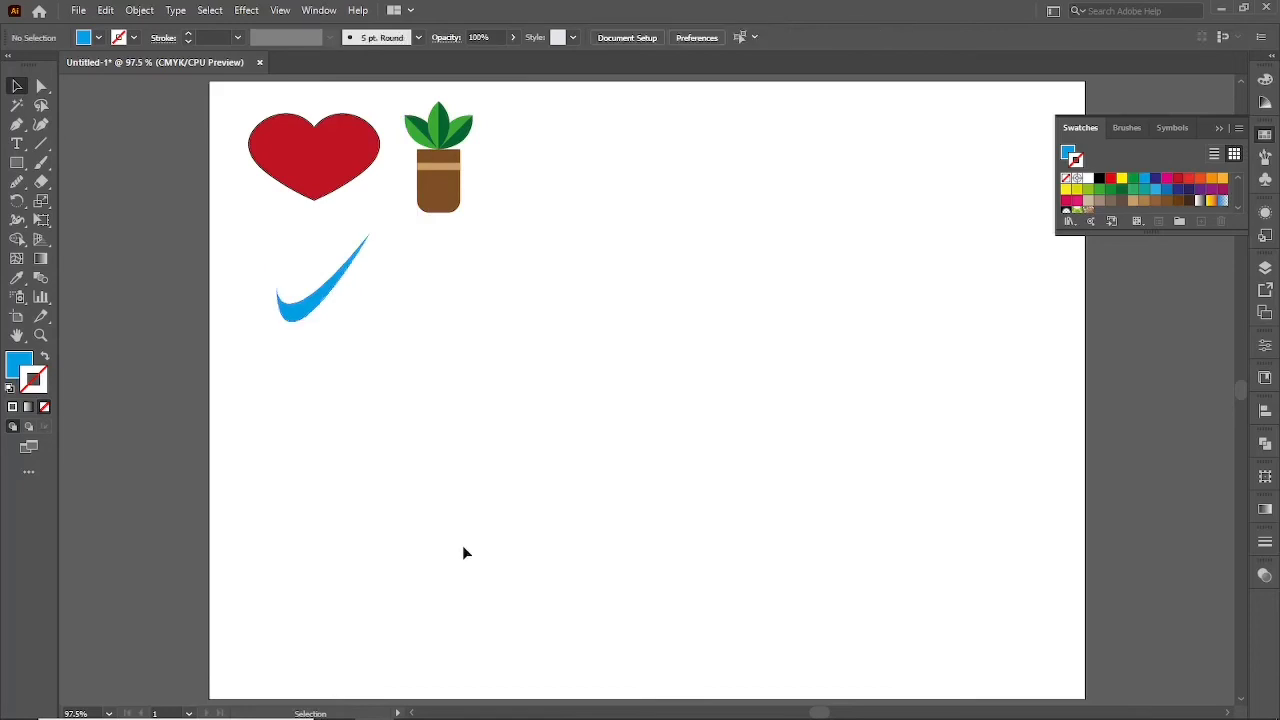
key("d")
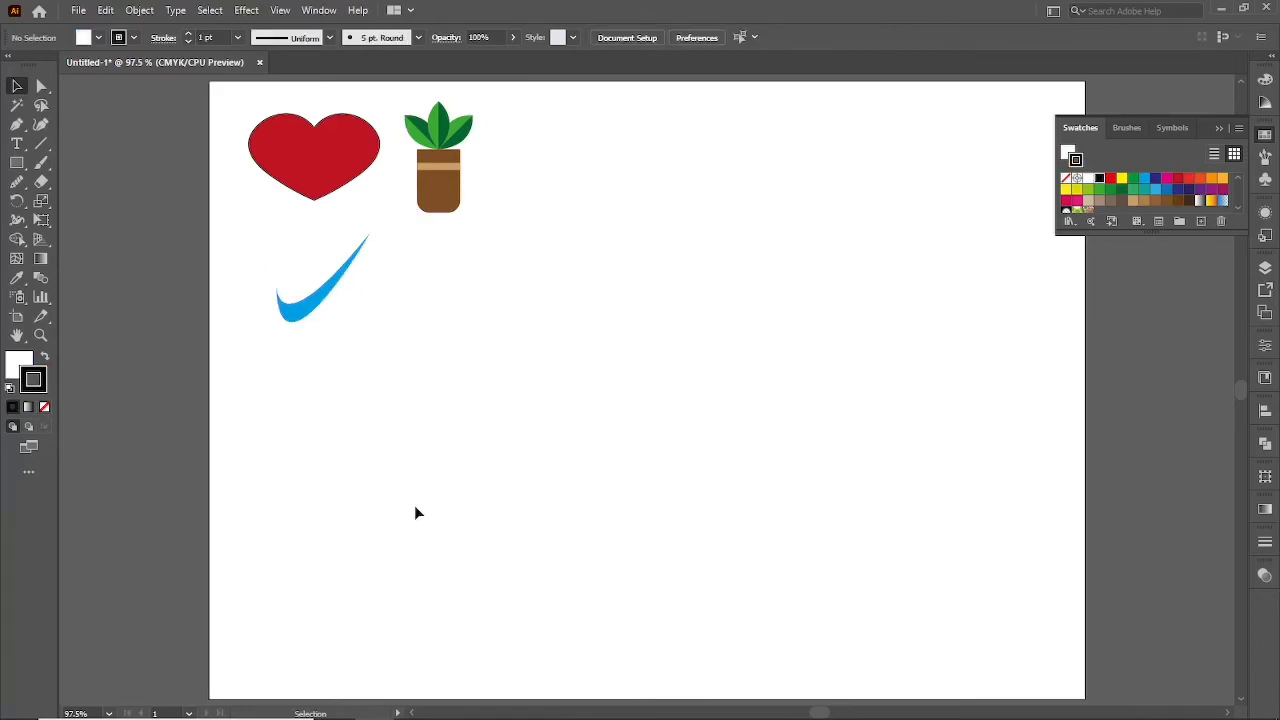
Pen-draw a closed rectangular path across the bar, undoing a stray anchor deletion
key("p")
left_click(497, 432)
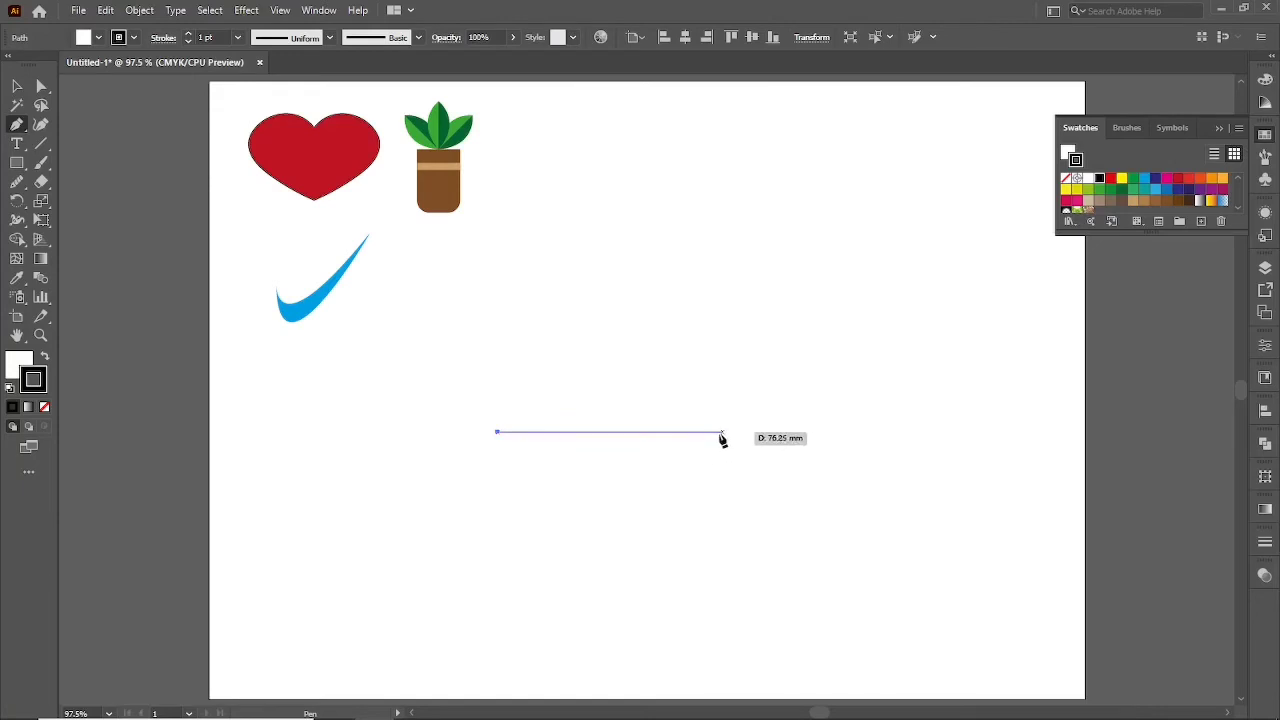
left_click(688, 432)
left_click(688, 458)
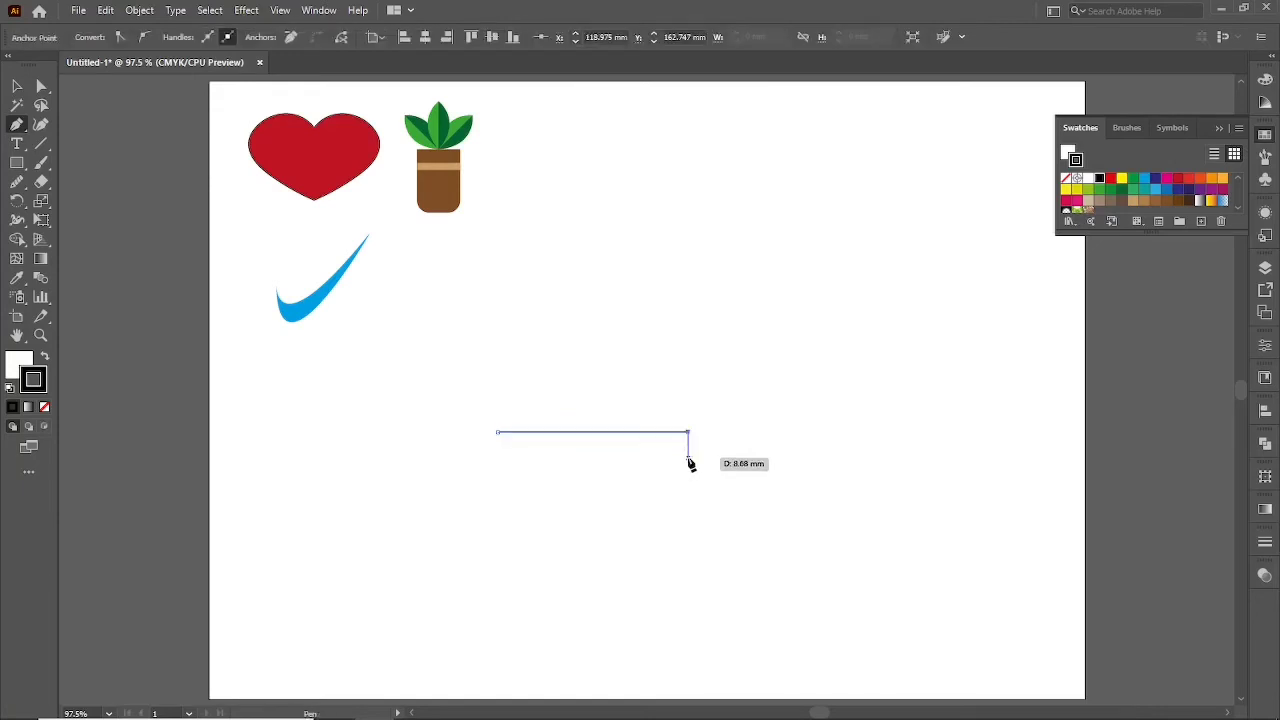
left_click_drag(688, 458, 684, 468)
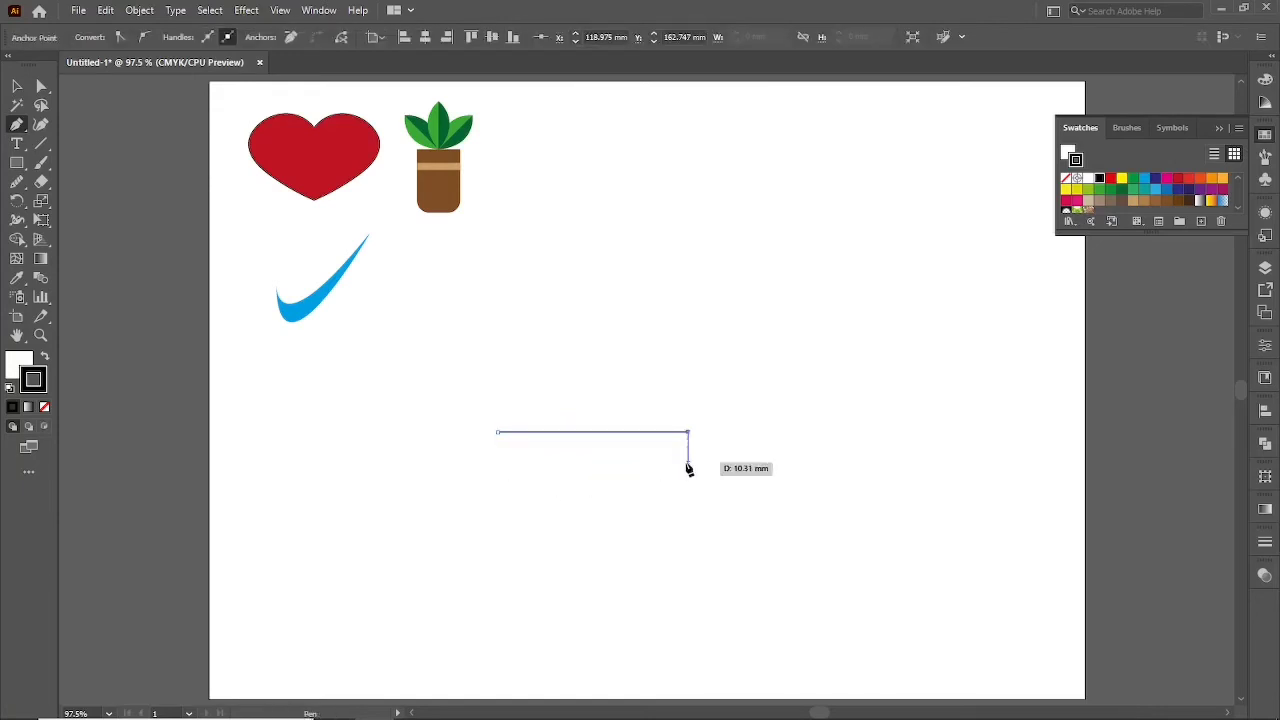
left_click(497, 464)
left_click(497, 432)
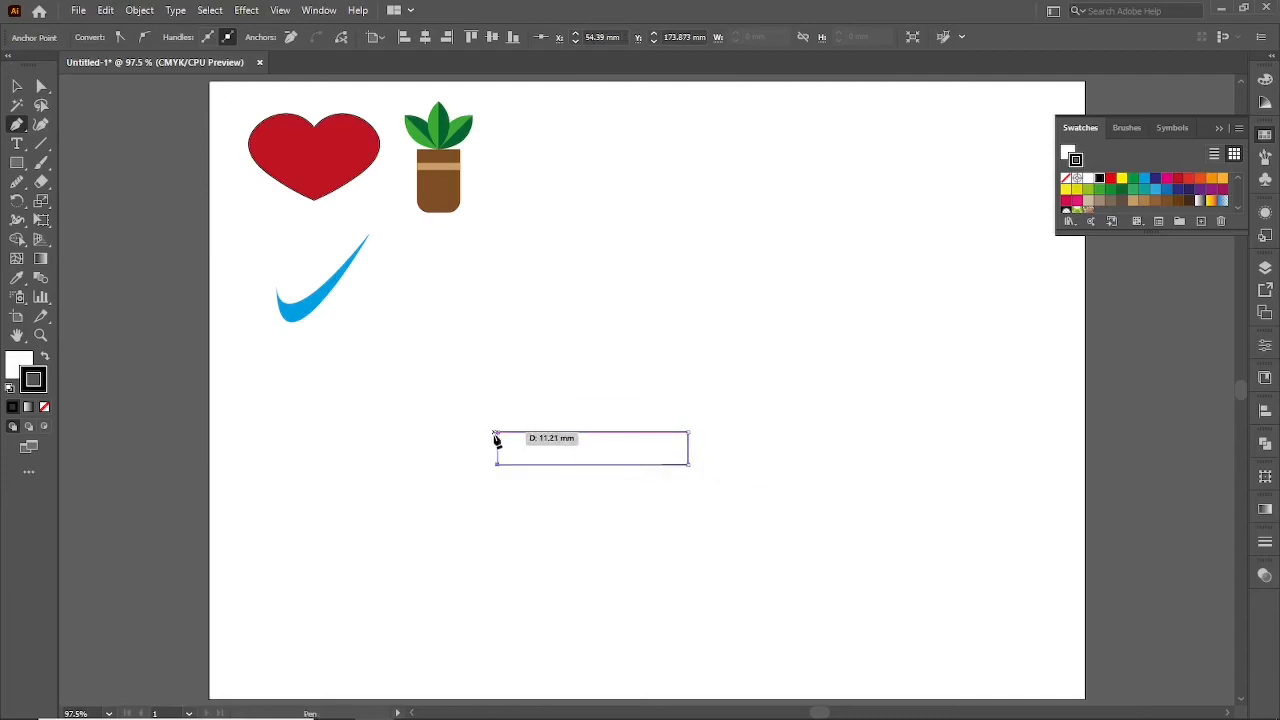
left_click(497, 435)
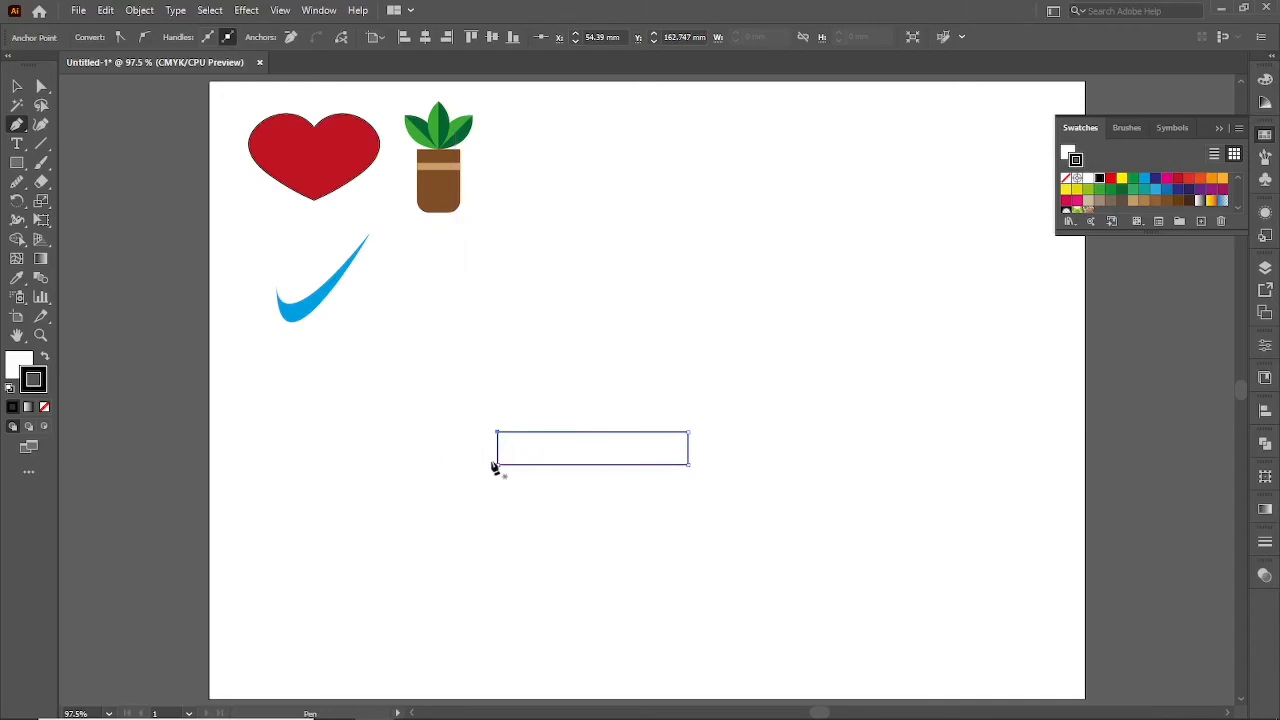
left_click(498, 465)
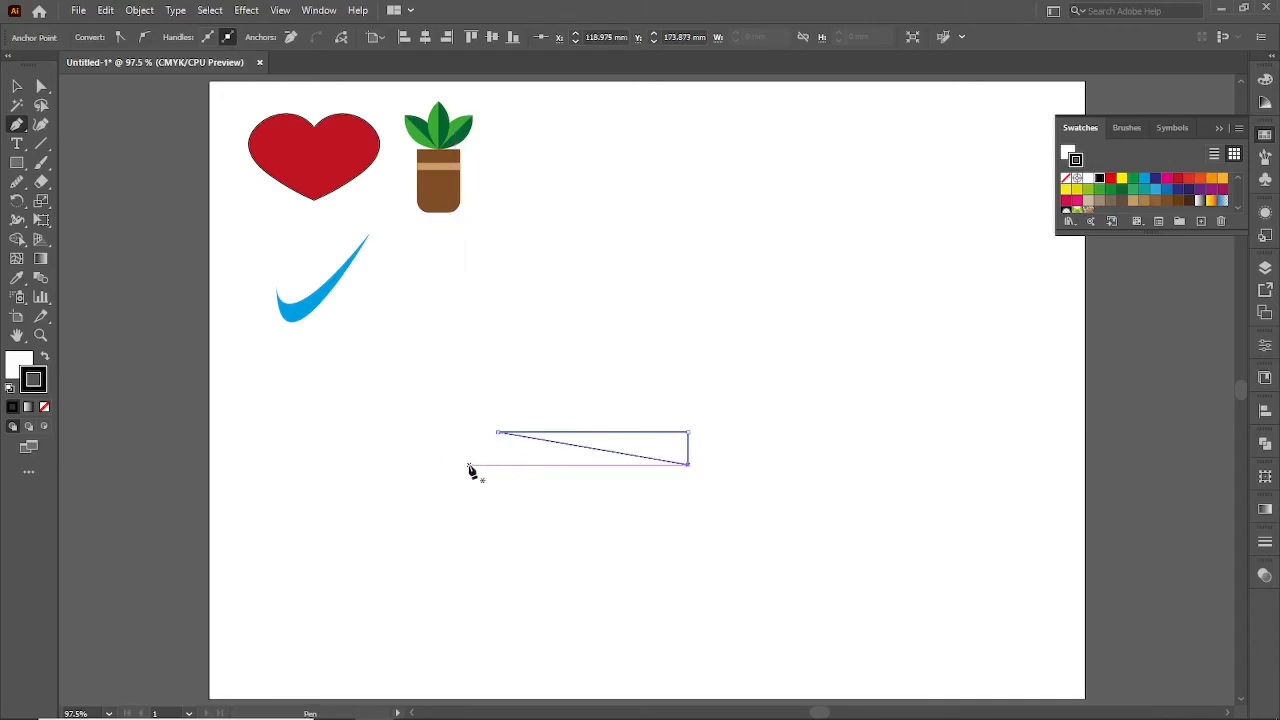
key("ctrl+z")
Pen-draw a small square end section on the rectangle's left end
key("v")
left_click(473, 545)
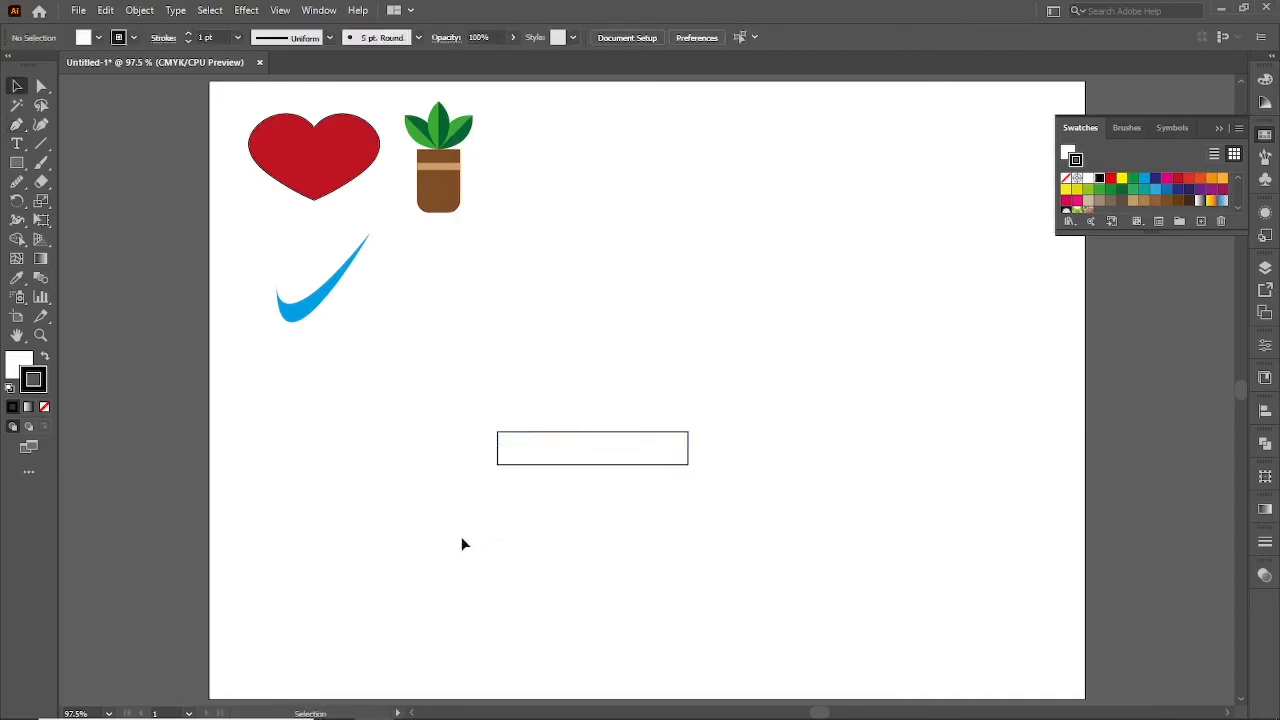
key("p")
left_click(495, 467, "ctrl")
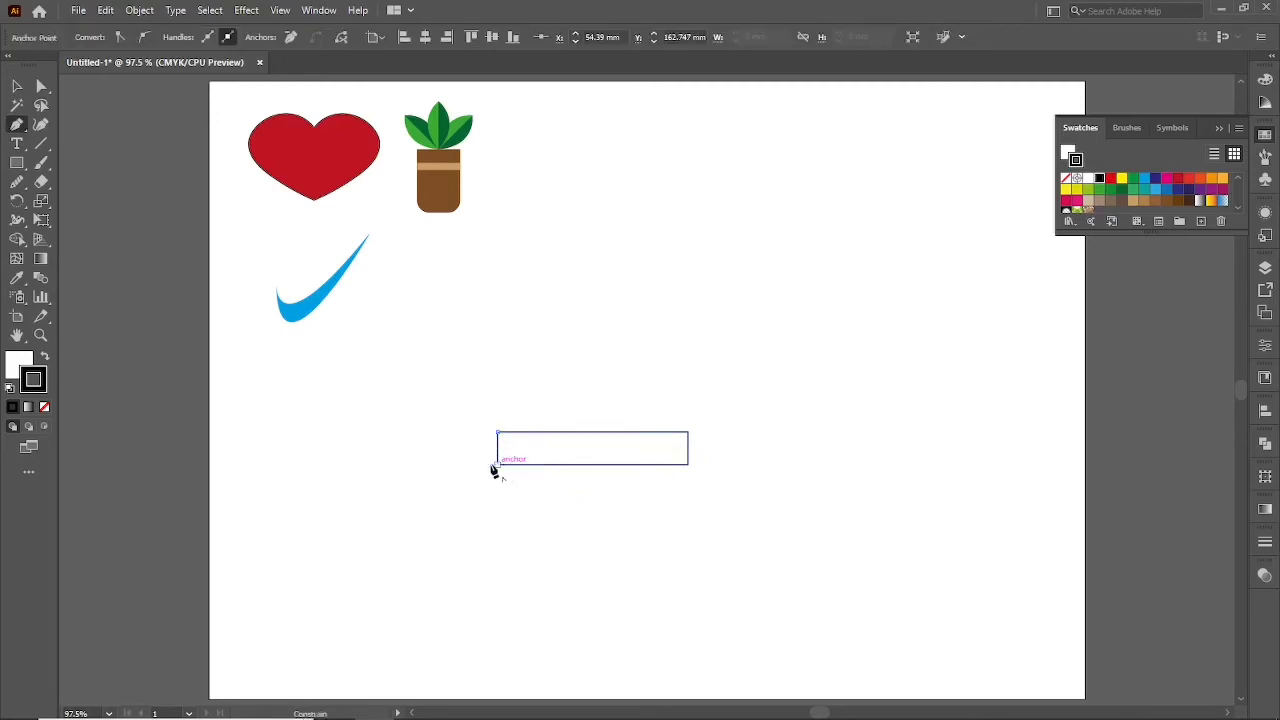
left_click(464, 465)
left_click(464, 432)
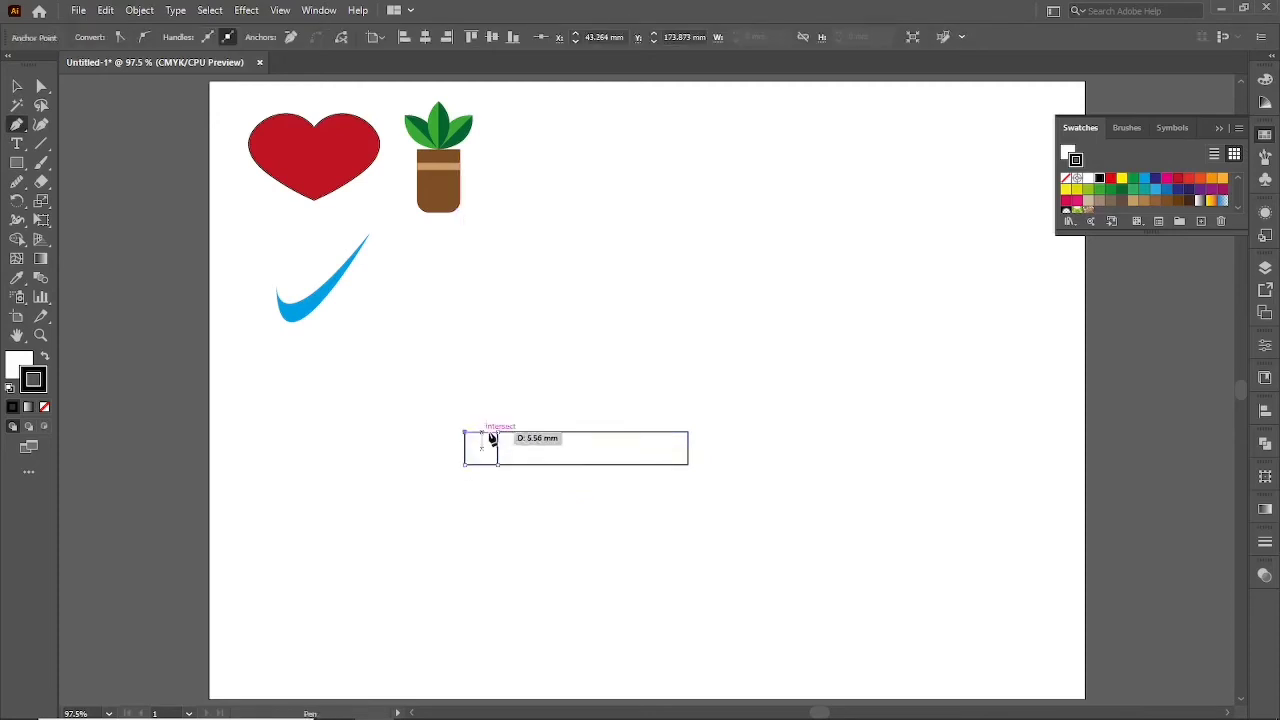
left_click(497, 432)
left_click(497, 465)
Select the left end section and Alt-drag a copy onto the right end
key("v")
left_click(445, 419)
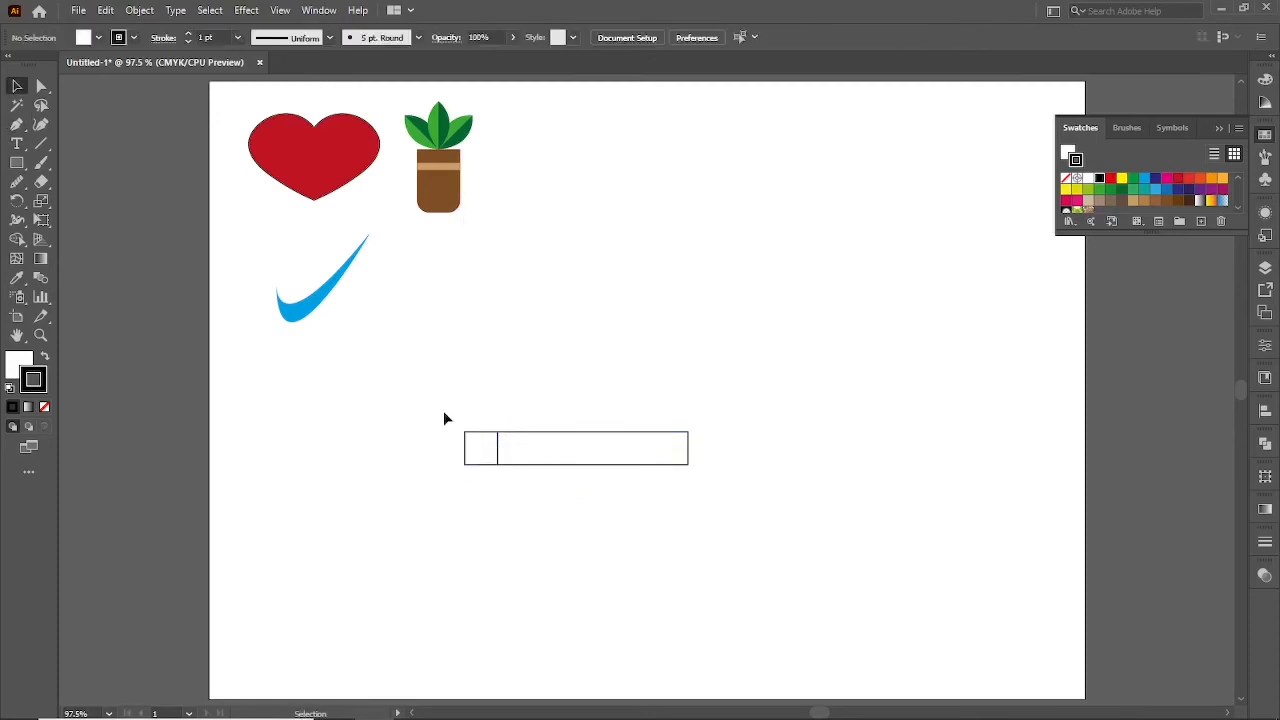
left_click(472, 461)
left_click(529, 389)
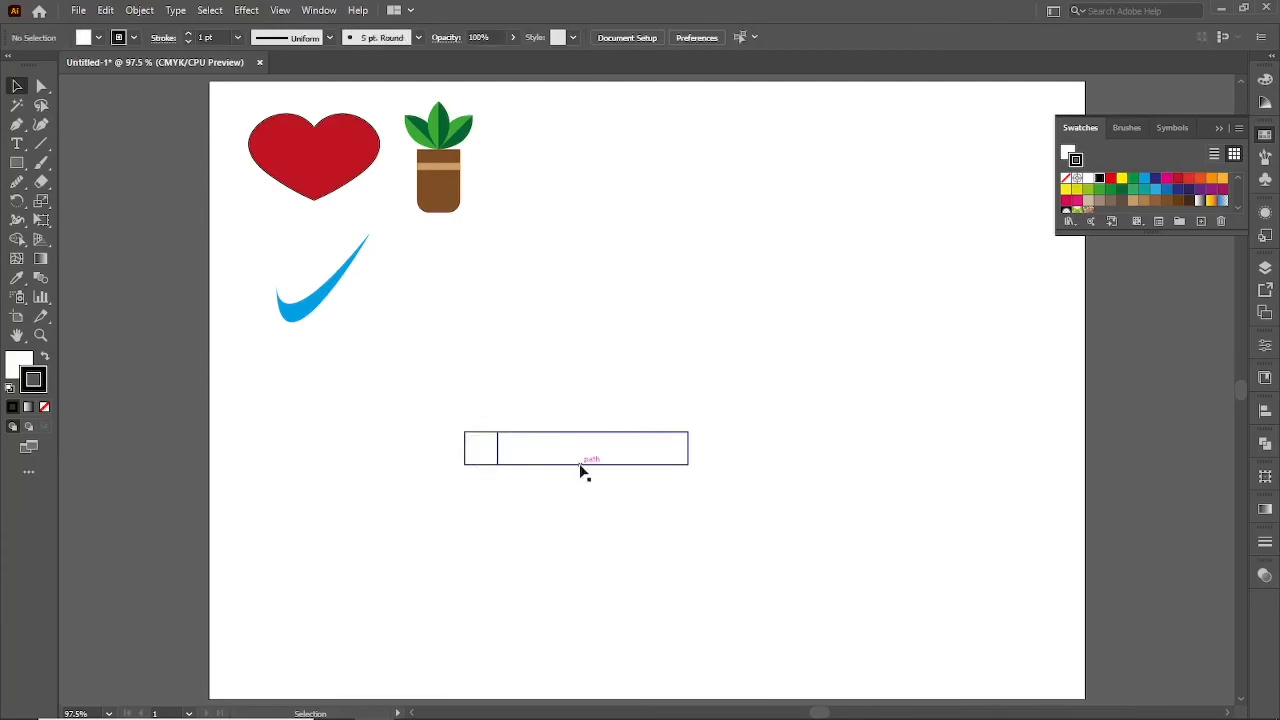
mouse_move(474, 460)
left_mouse_down()
mouse_move(480, 478)
mouse_move(689, 465)
left_mouse_up()
left_click(460, 468)
left_click(634, 566)
Round the right end section's outer corners with the live-corner widget
key("a")
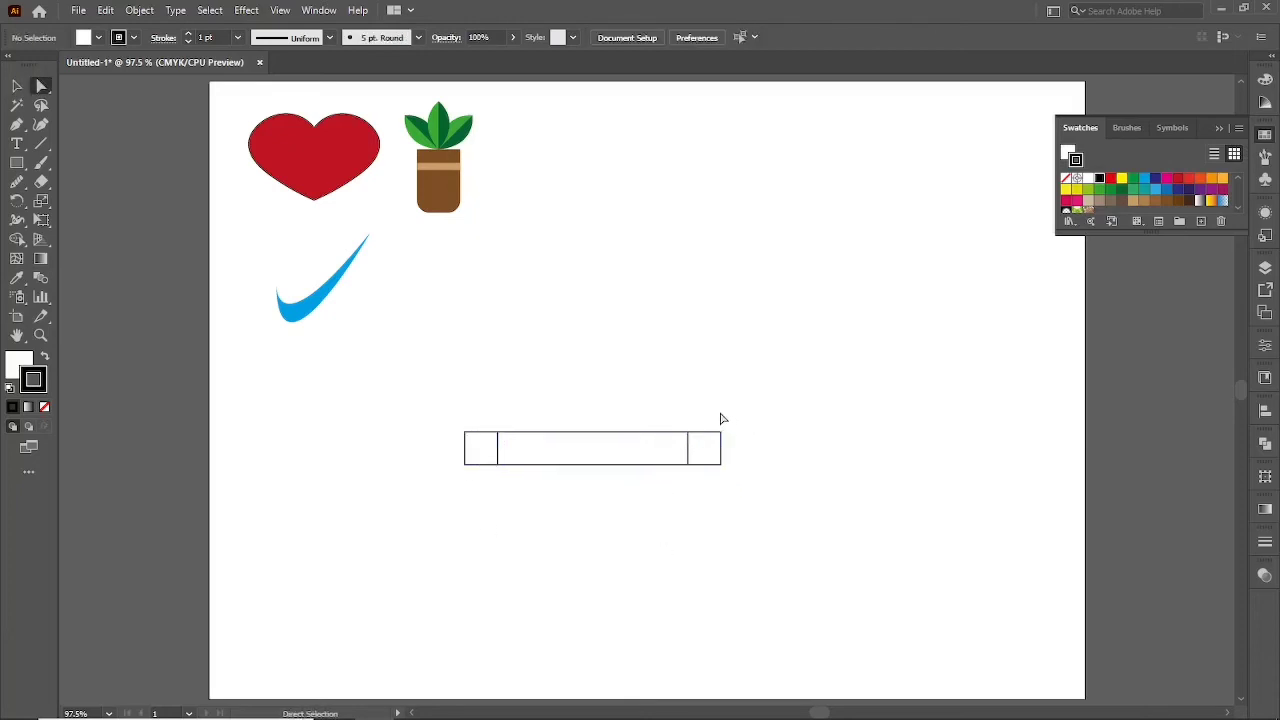
left_click_drag(722, 418, 710, 481)
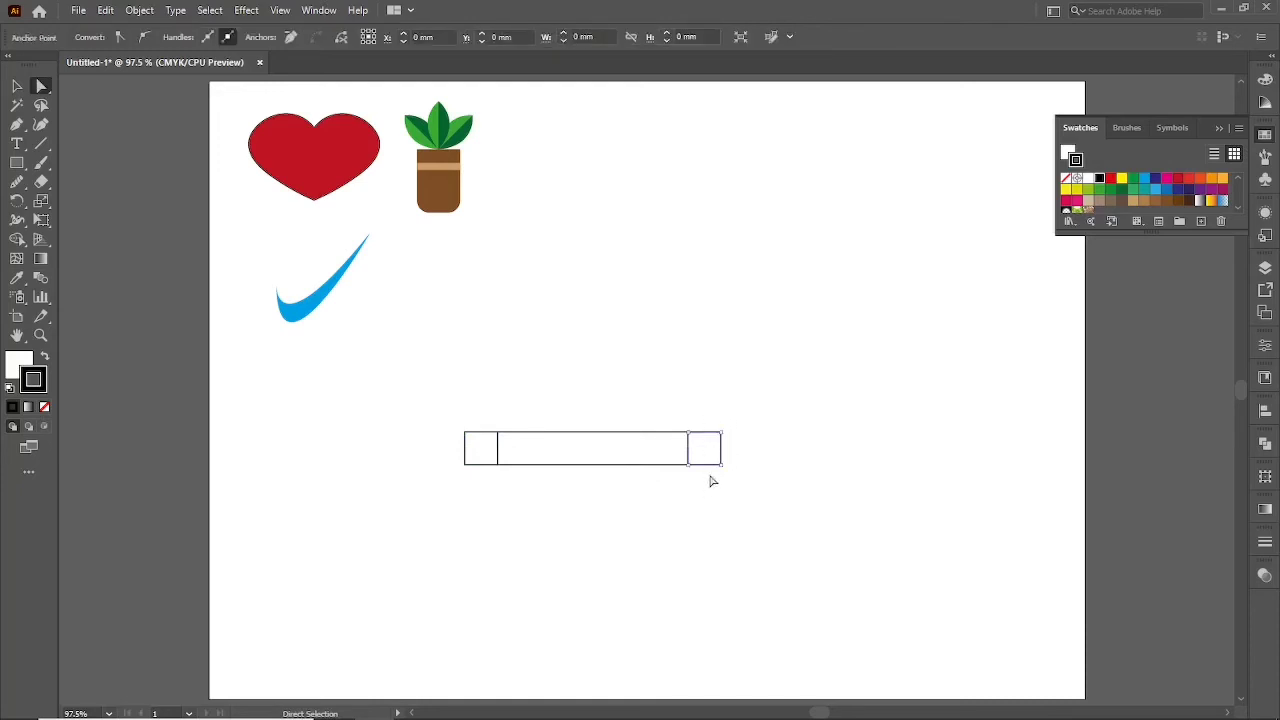
left_click_drag(710, 411, 737, 488)
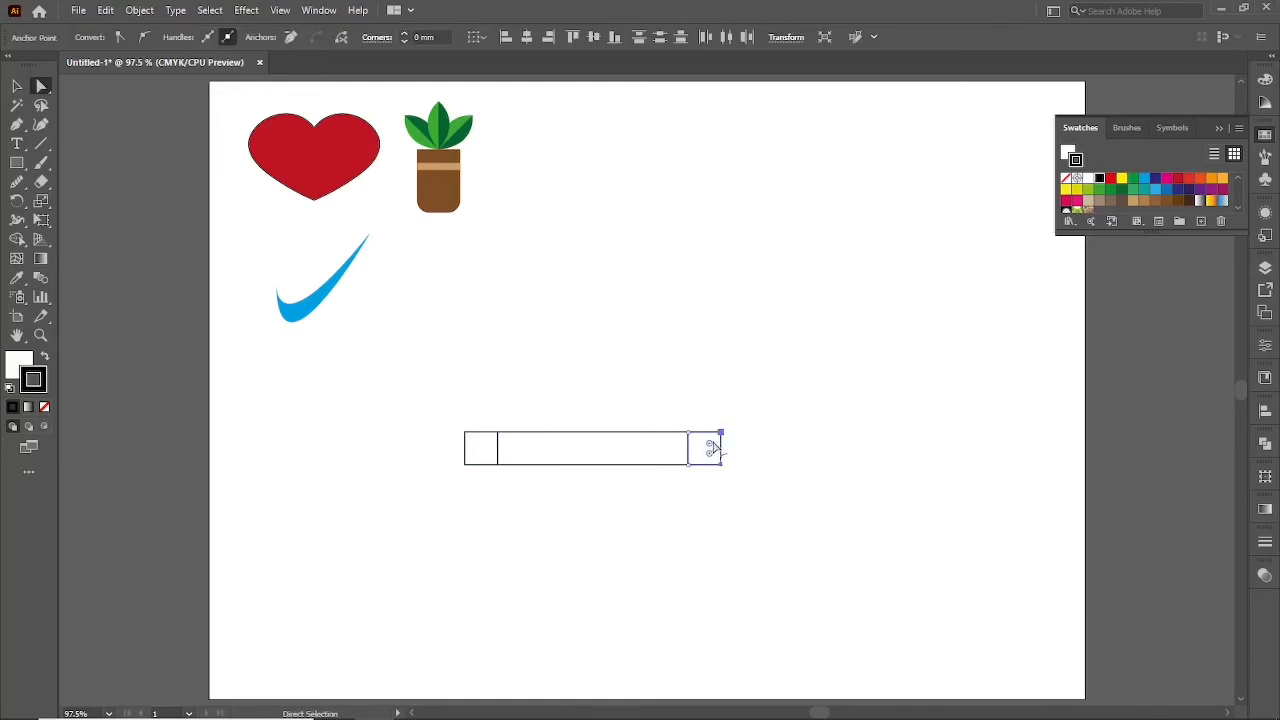
scroll(736, 454, "up", 3)
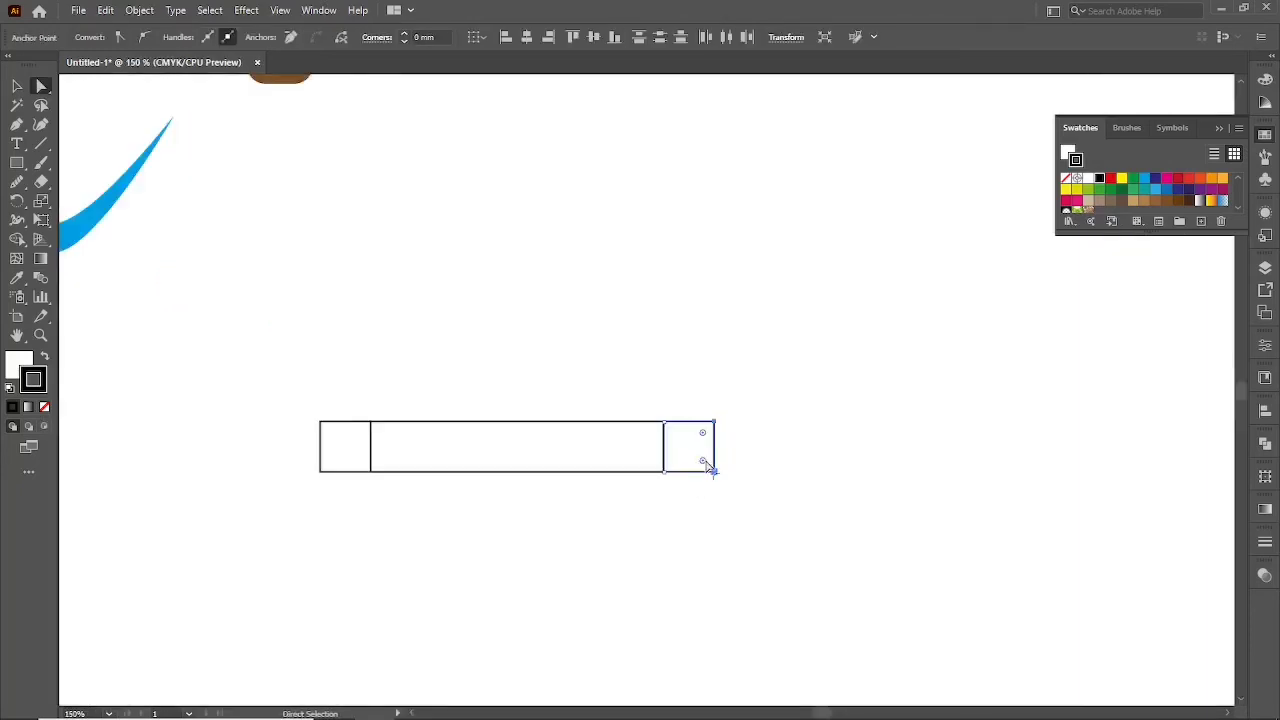
left_click_drag(704, 462, 701, 458)
scroll(716, 488, "up", 3)
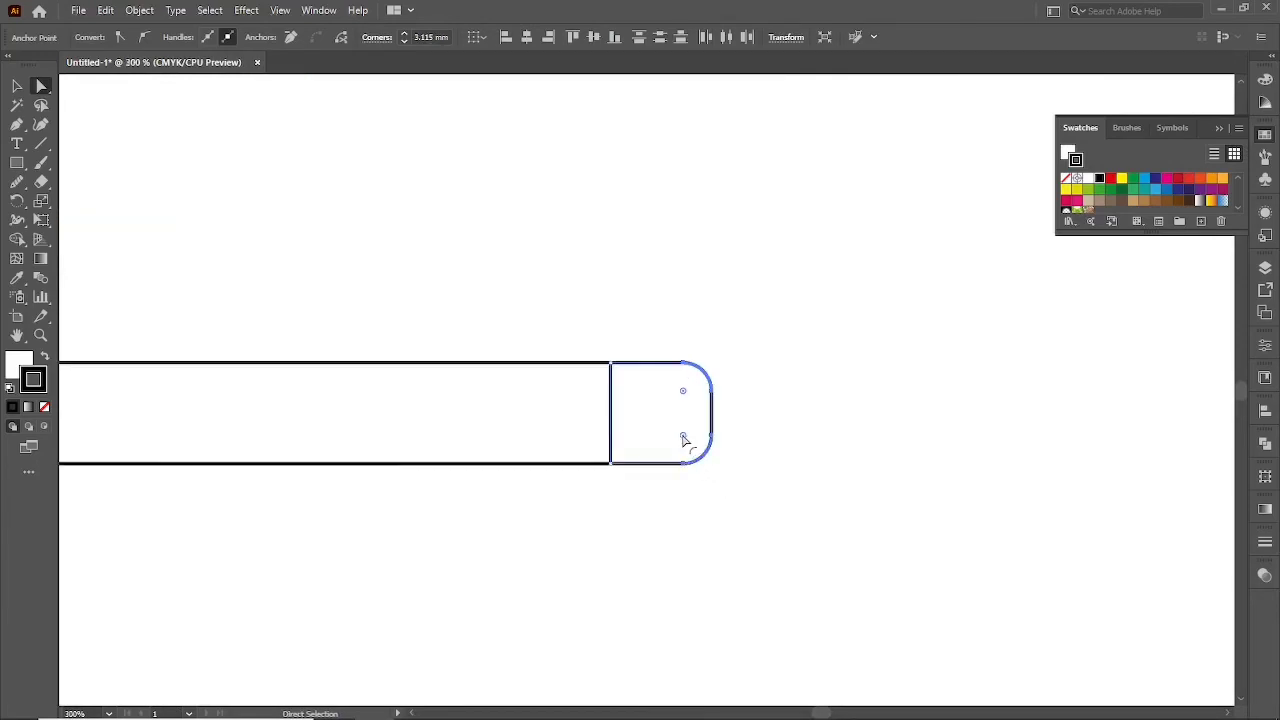
left_click_drag(683, 440, 687, 467)
key("v")
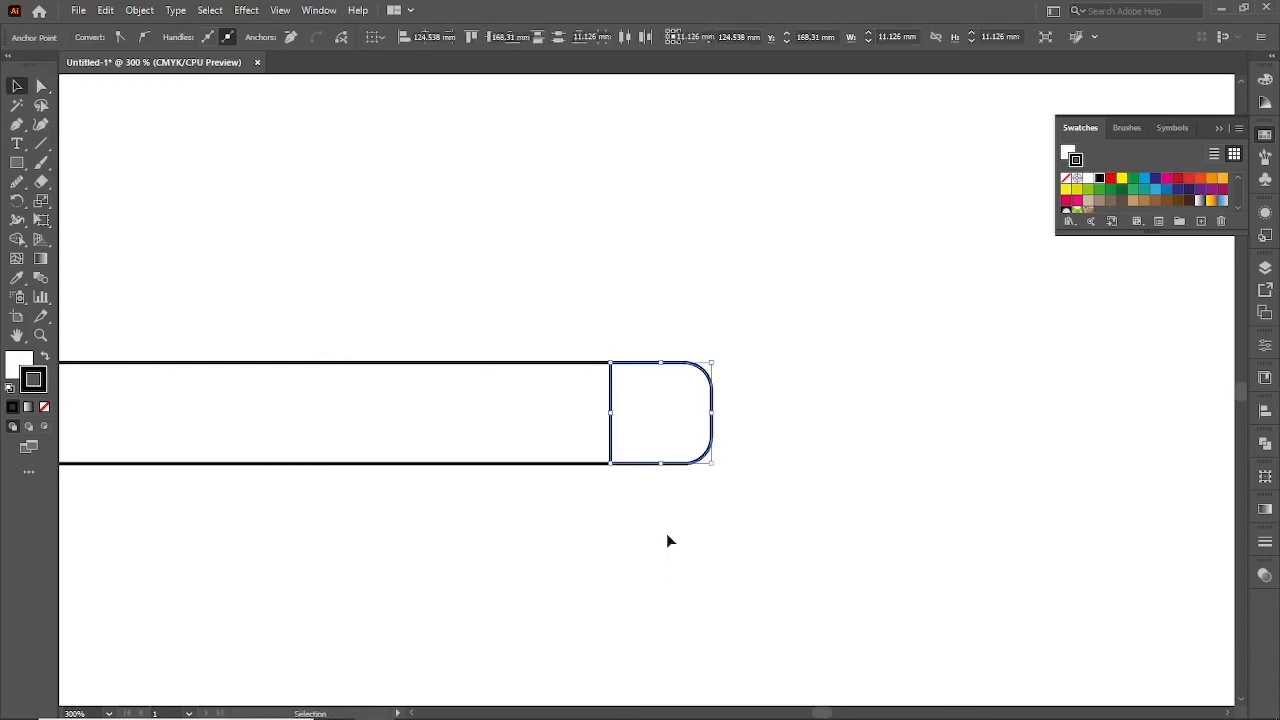
left_click(666, 533)
scroll(666, 533, "down", 2)
scroll(419, 423, "up", 1)
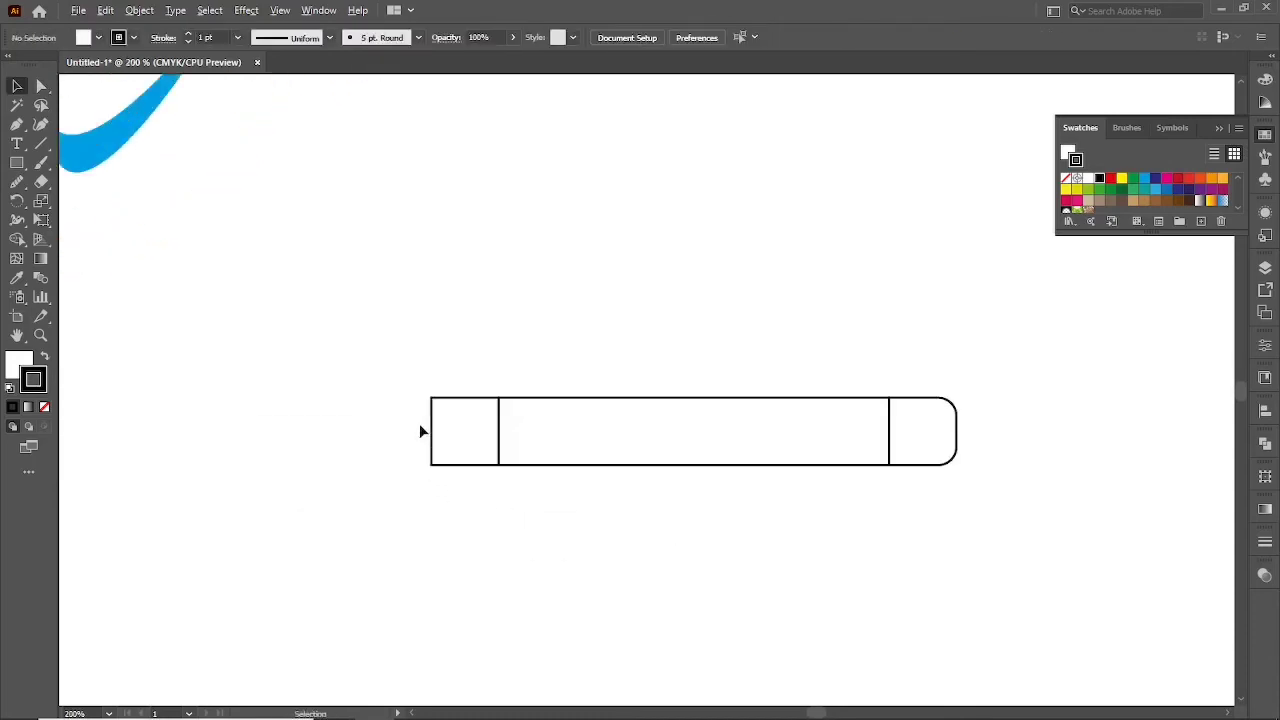
Nudge the left end's top anchor down and bottom anchor up into a taper
key("a")
left_click_drag(409, 355, 450, 420)
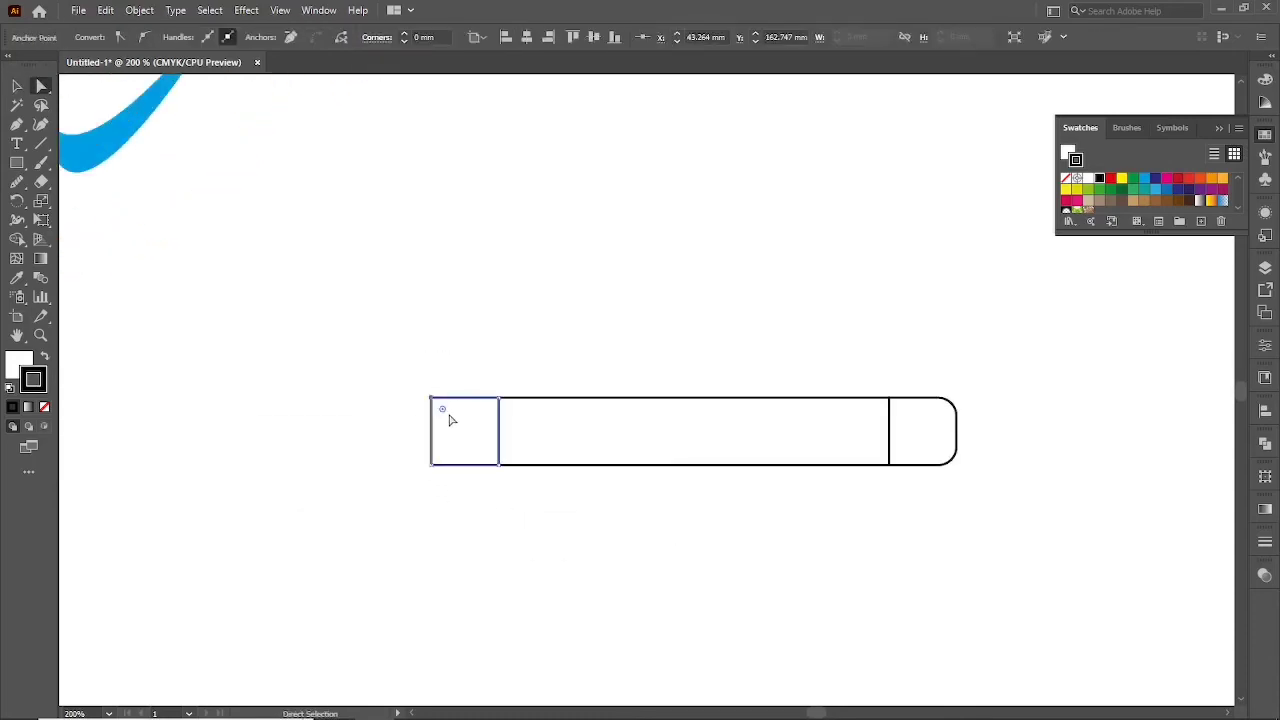
key("ctrl")
key("shift+Down")
left_click_drag(407, 446, 462, 486)
key("shift+Up")
left_click(463, 487)
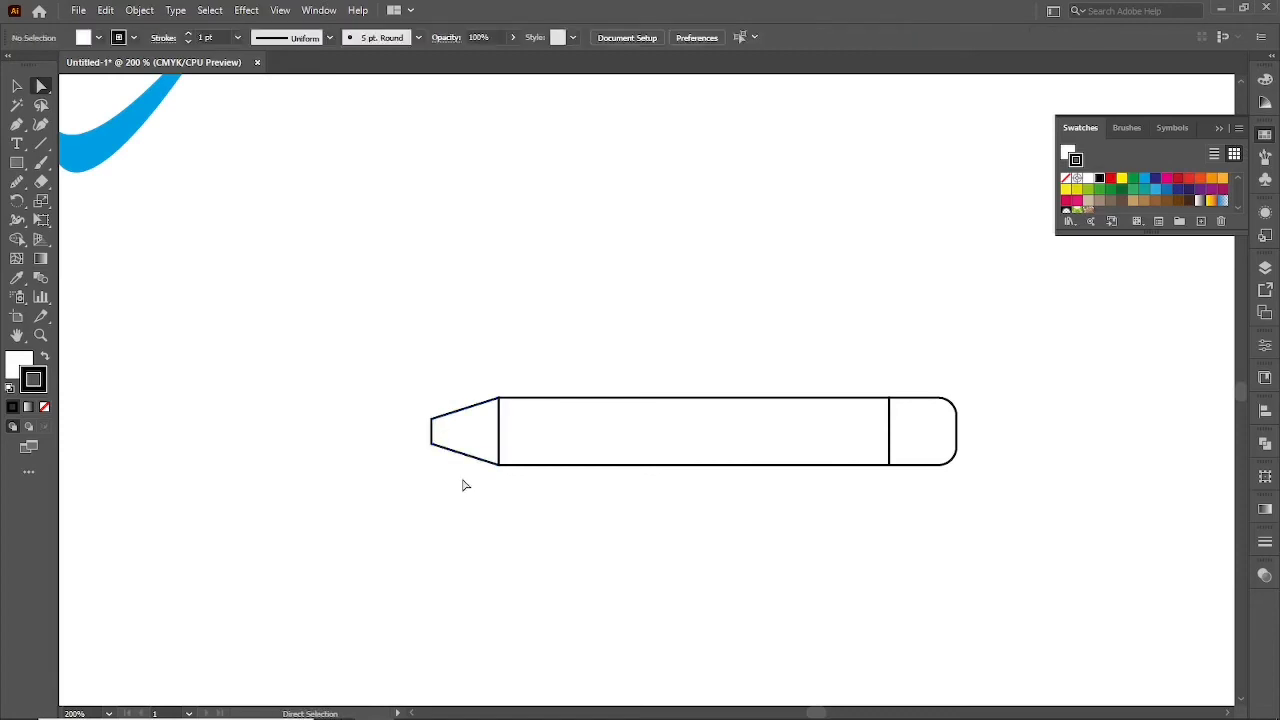
Pen-draw the pencil-point triangle at the tapered end and fill it black
key("p")
left_click_drag(431, 427, 433, 451)
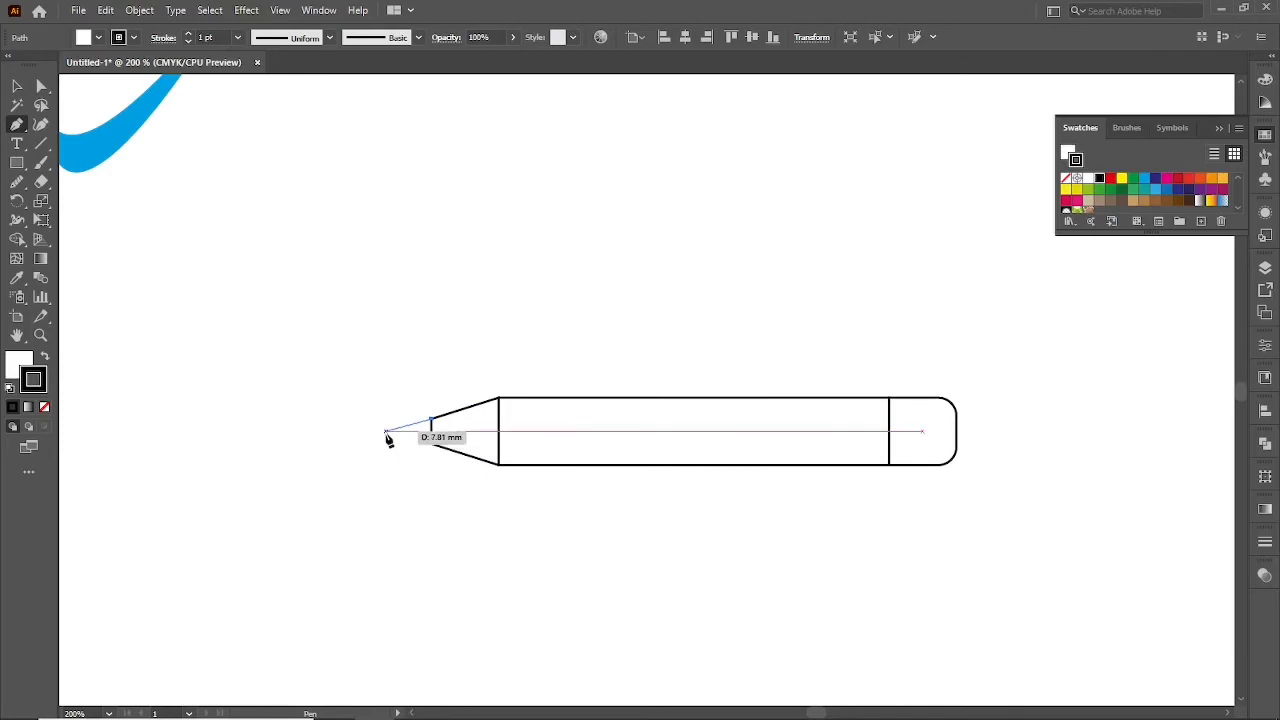
mouse_move(433, 451)
left_mouse_down()
mouse_move(386, 430)
mouse_move(434, 423)
left_mouse_up()
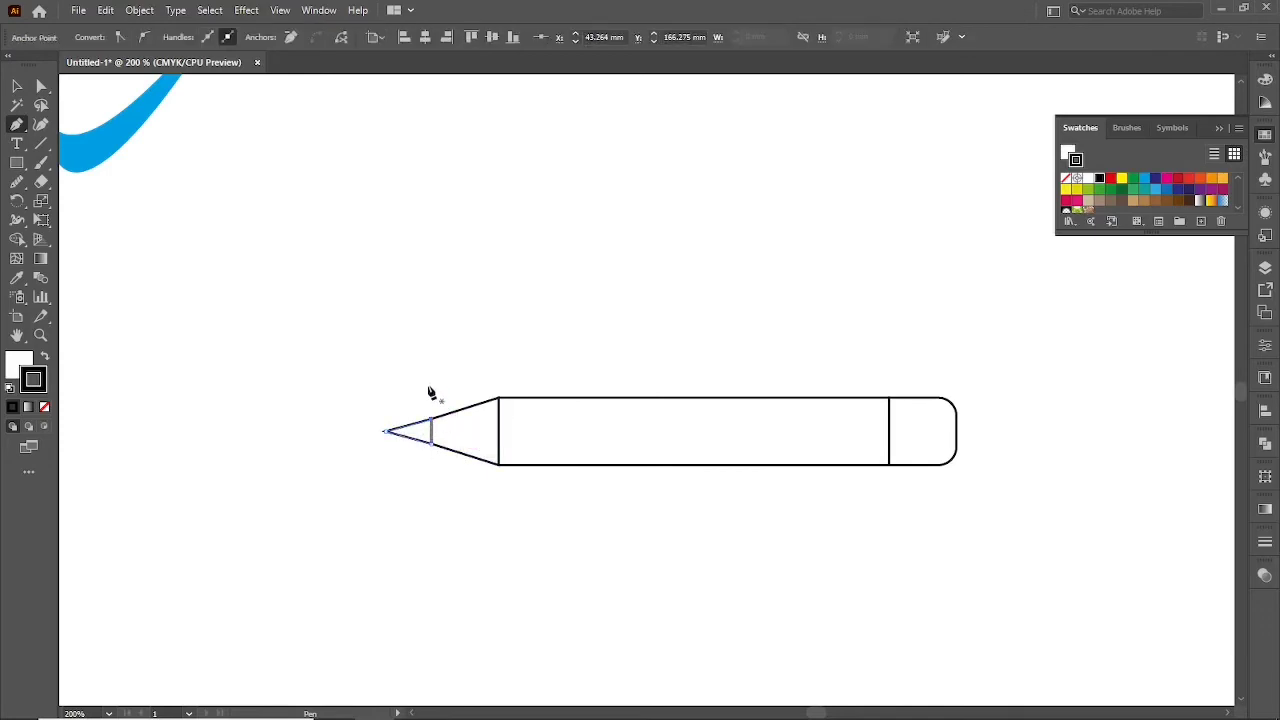
key("v")
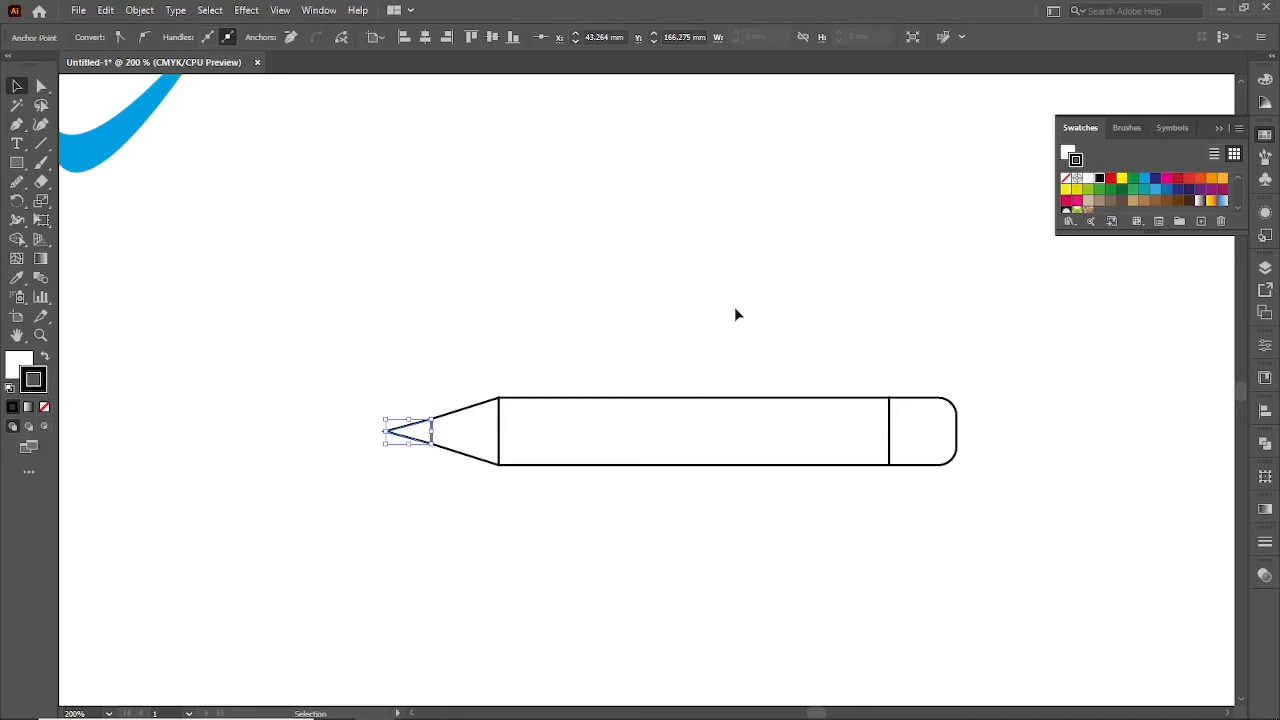
key("x")
left_click(1099, 178)
left_click(556, 323)
Color the tapered wood section tan
left_click(466, 408)
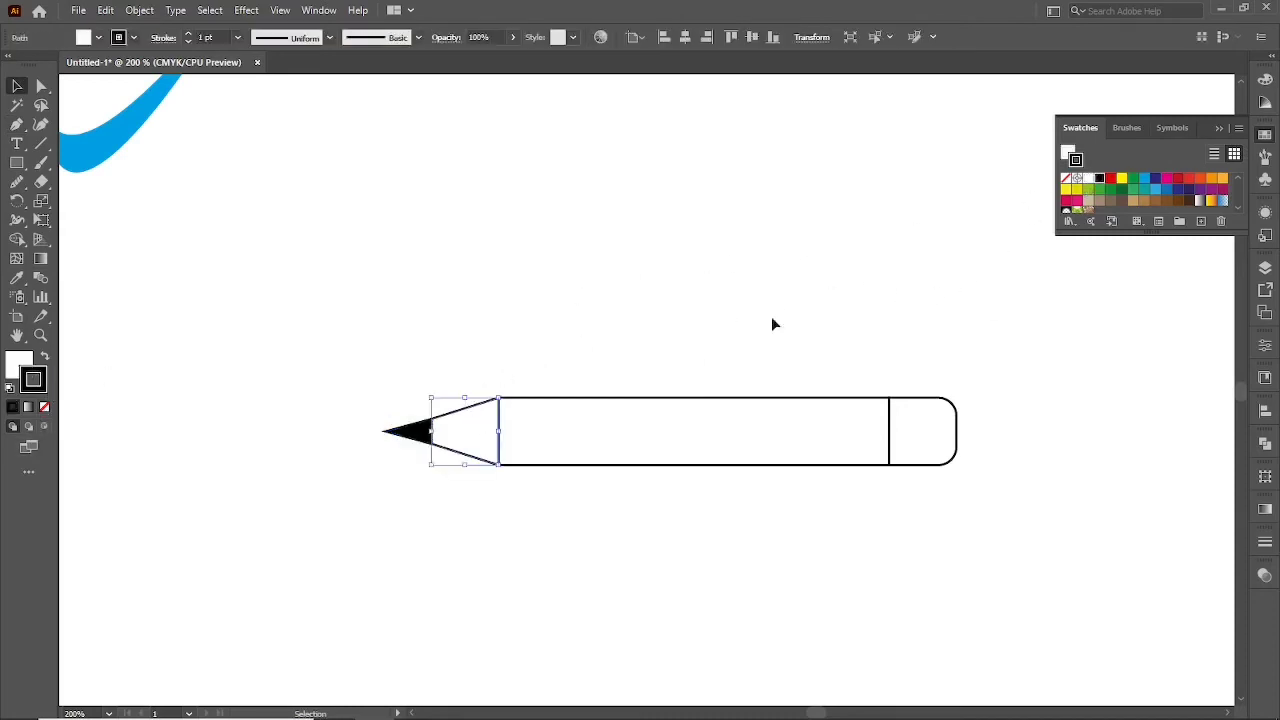
left_click(1133, 201)
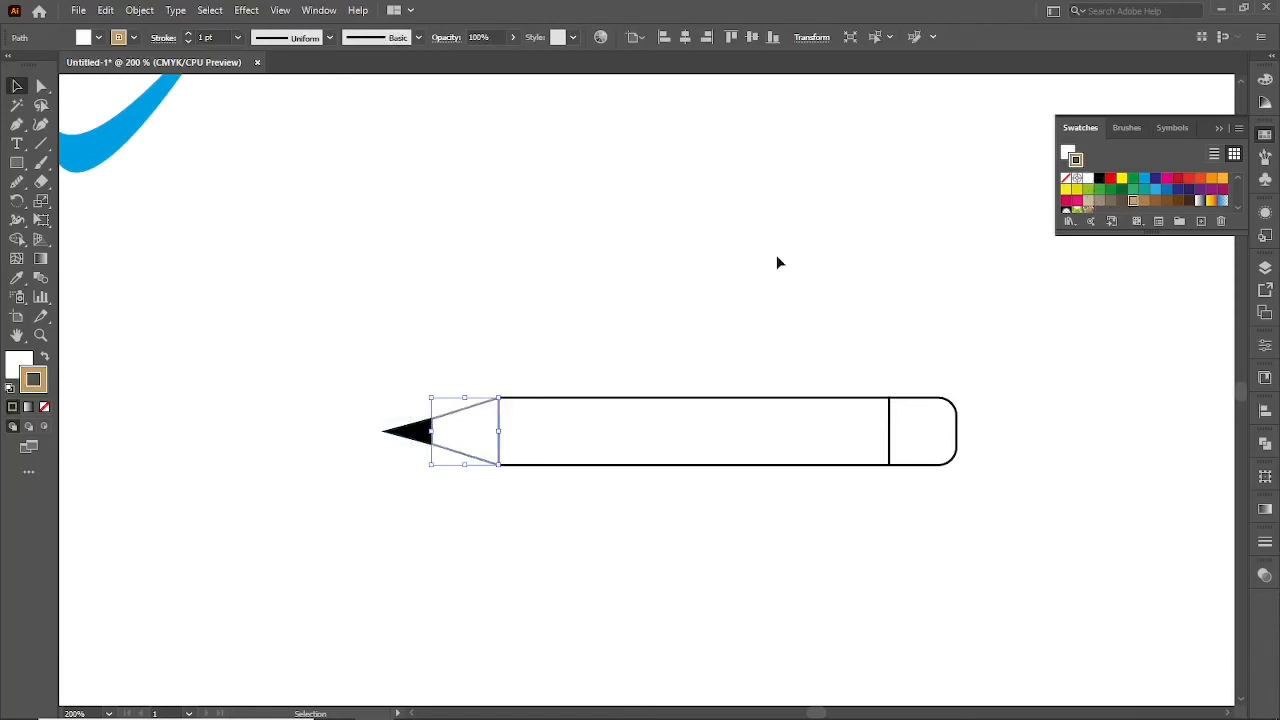
left_click(10, 387)
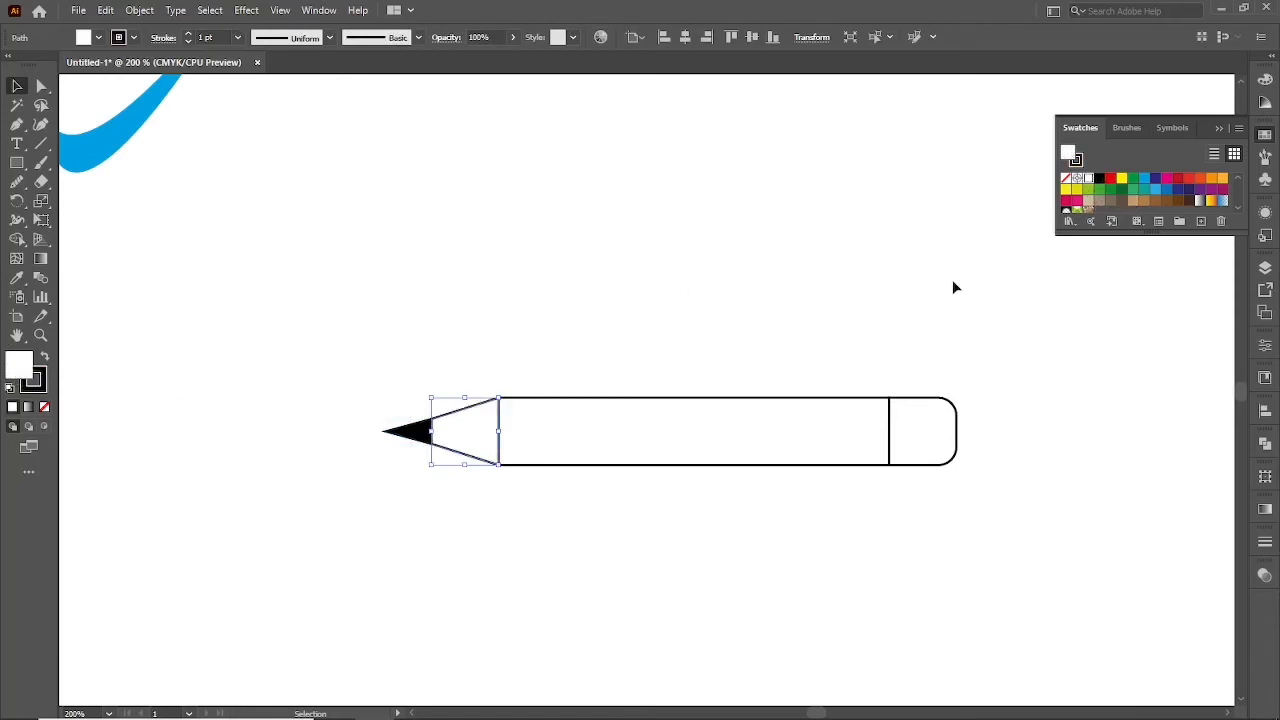
left_click(646, 359)
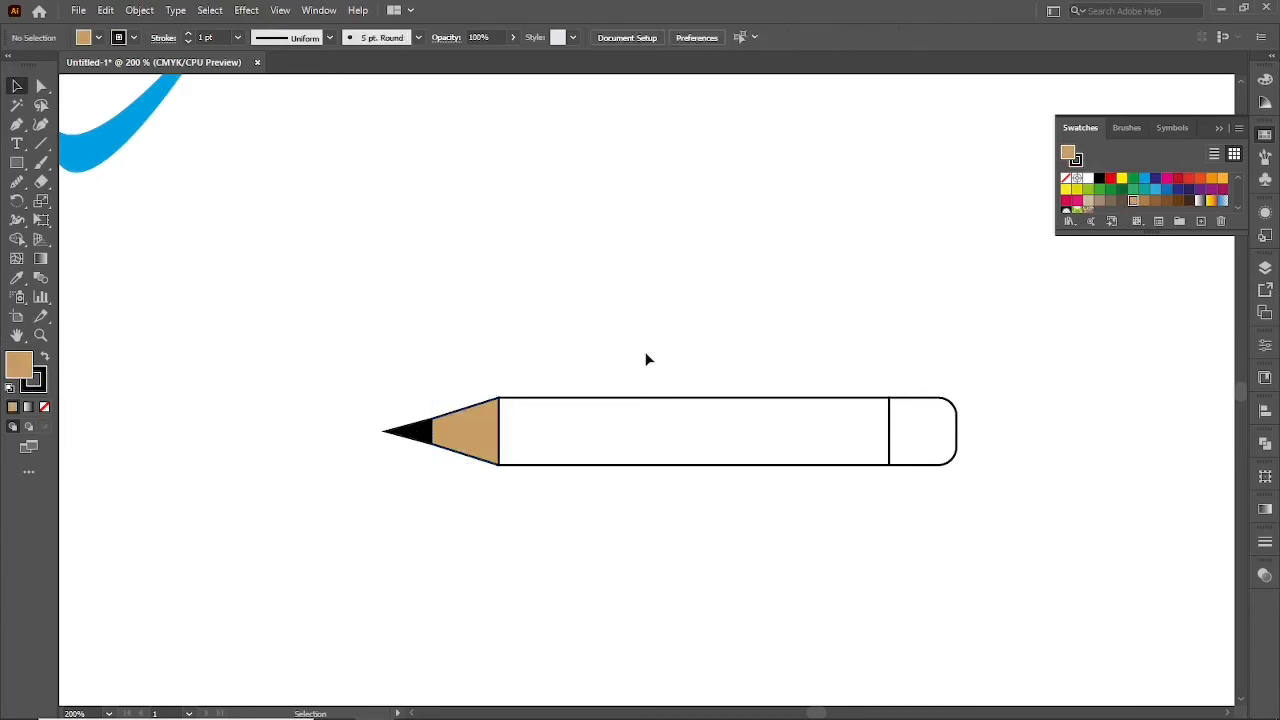
left_click_drag(685, 440, 685, 440)
left_click(590, 288)
Draw a horizontal centre line from the wood section to the eraser band
key("p")
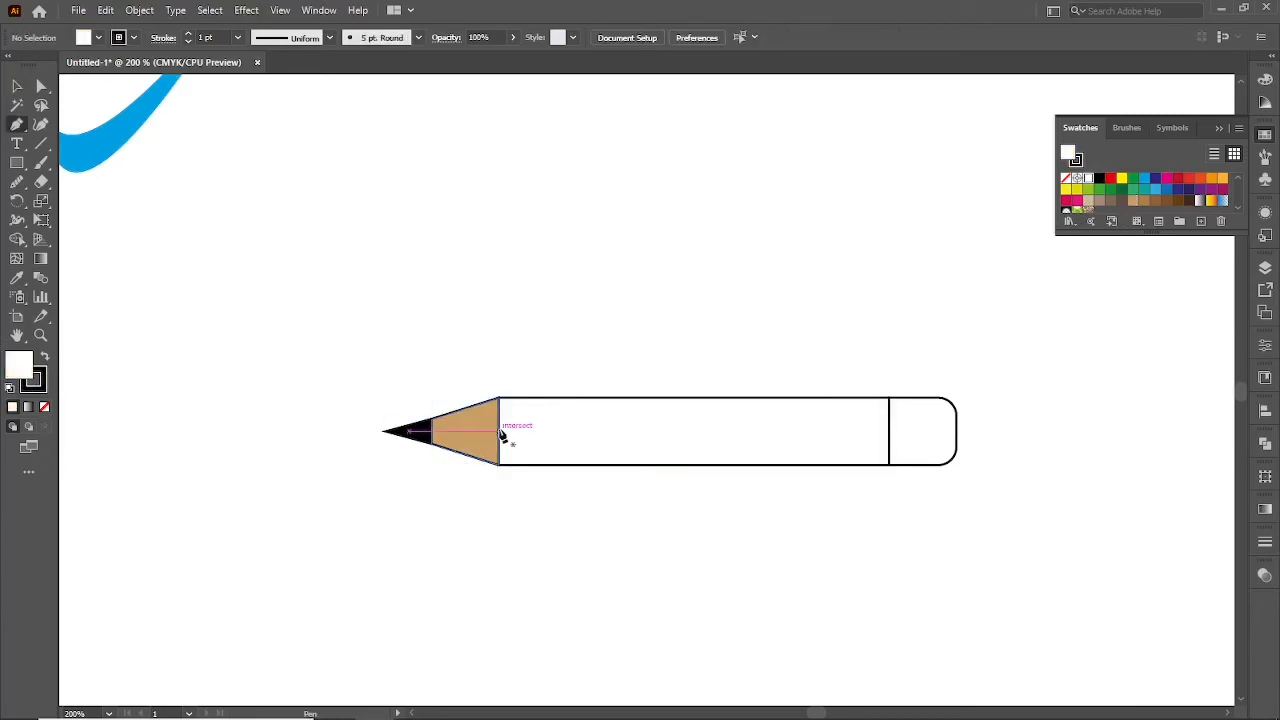
left_click(500, 431)
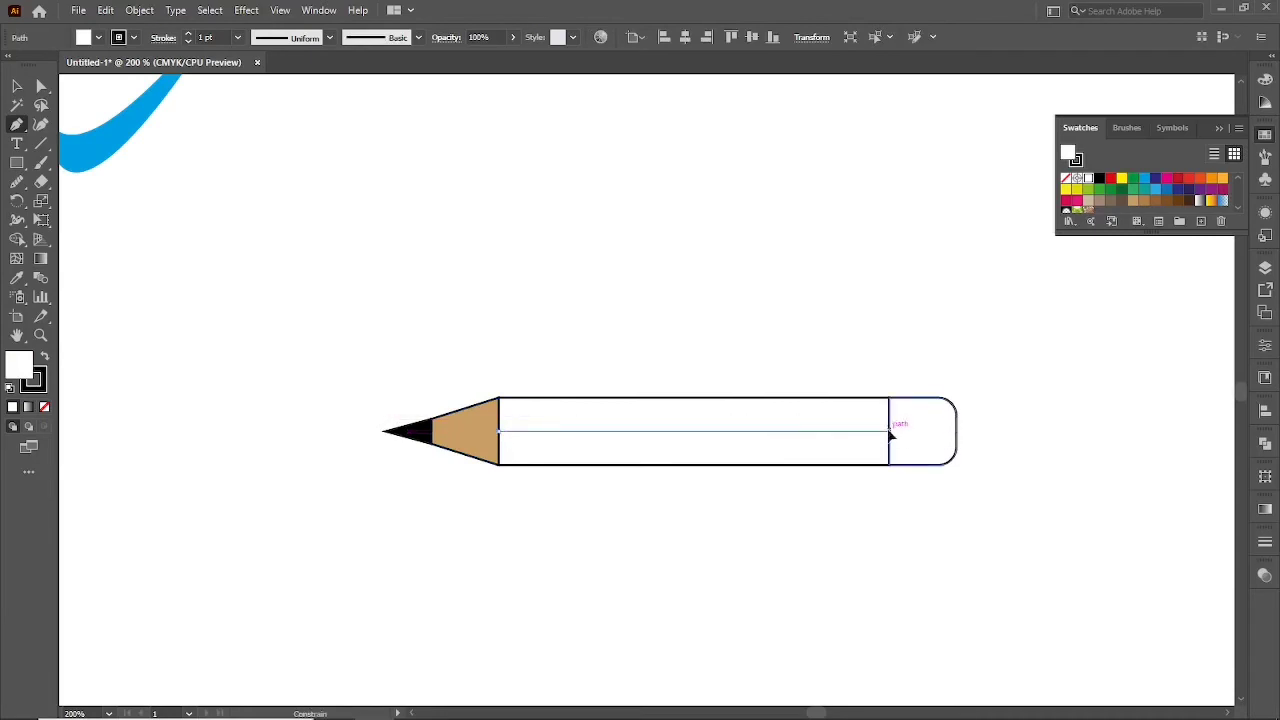
left_click(890, 431)
key("v")
left_click(600, 385)
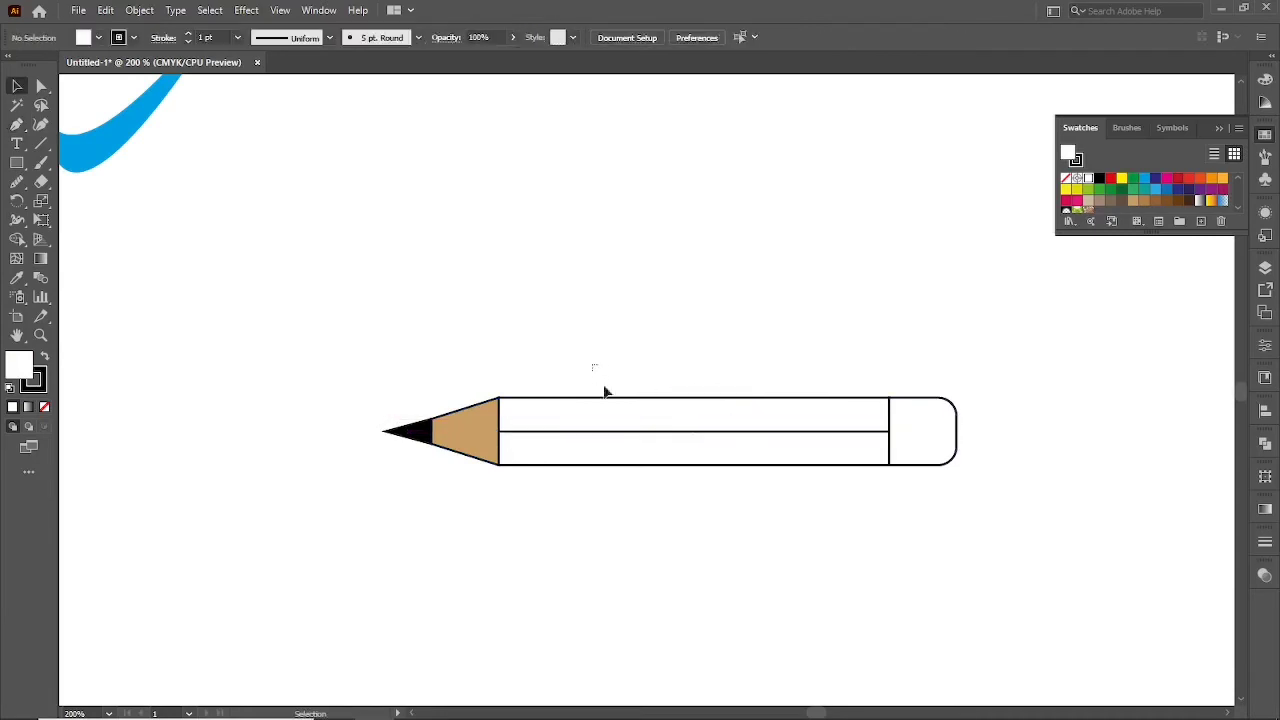
Fill the pencil body blue and the end cap magenta
left_click(614, 412)
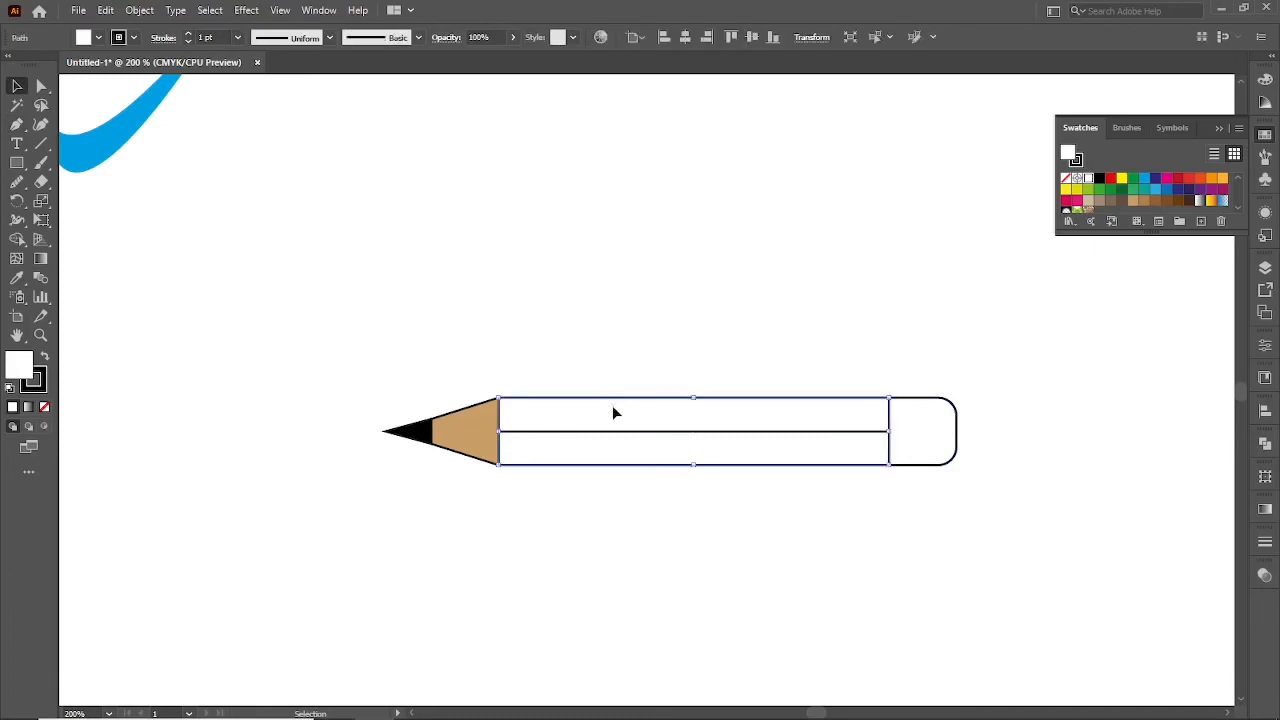
left_click(1154, 193)
left_click(806, 283)
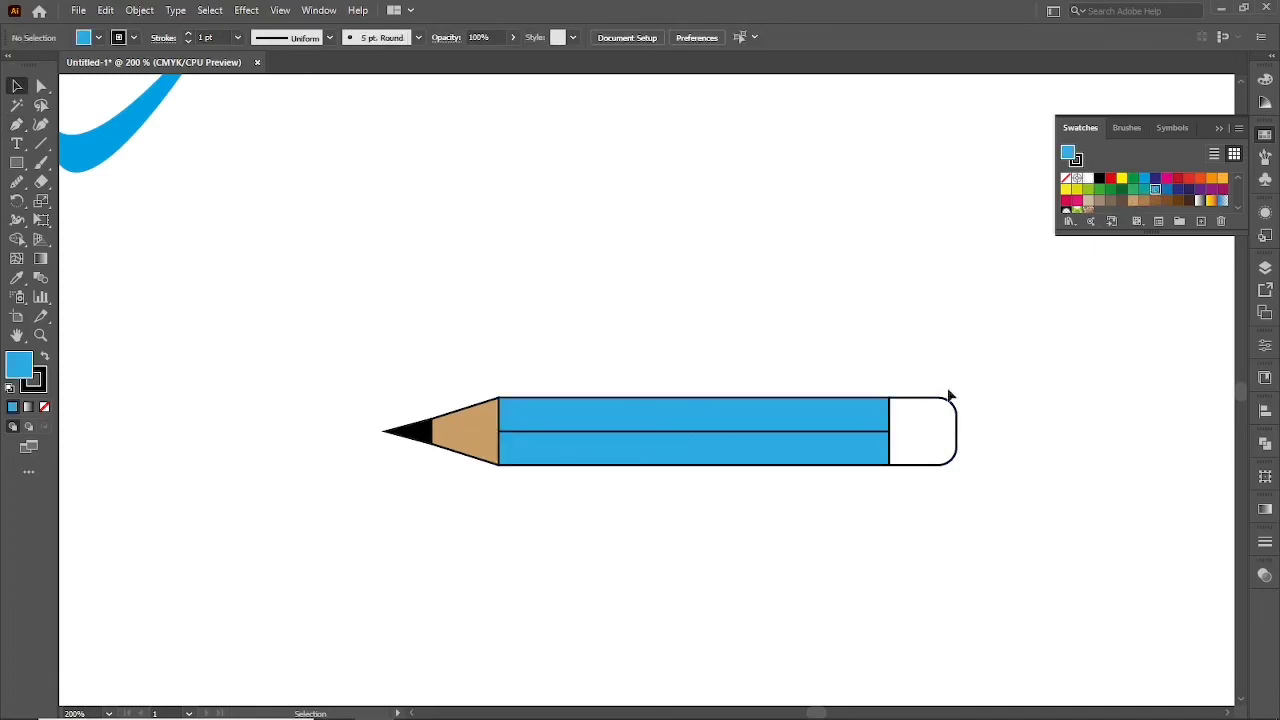
left_click(948, 400)
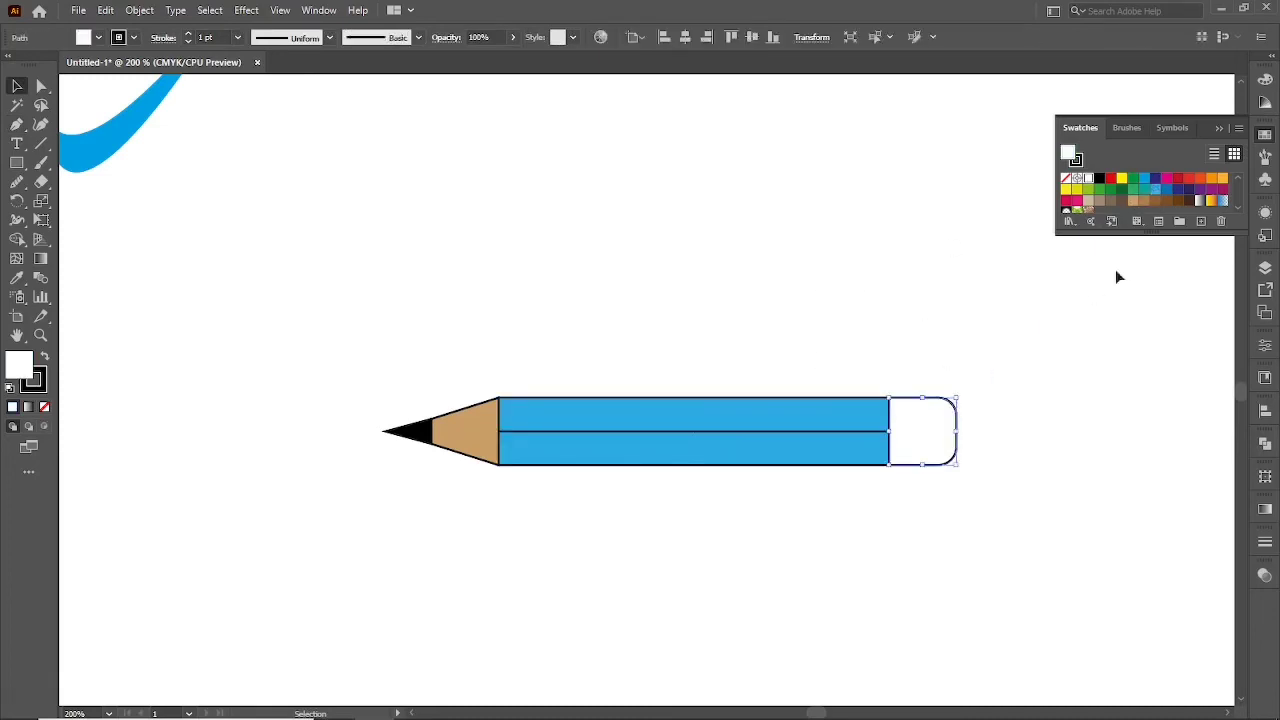
left_click(1165, 180)
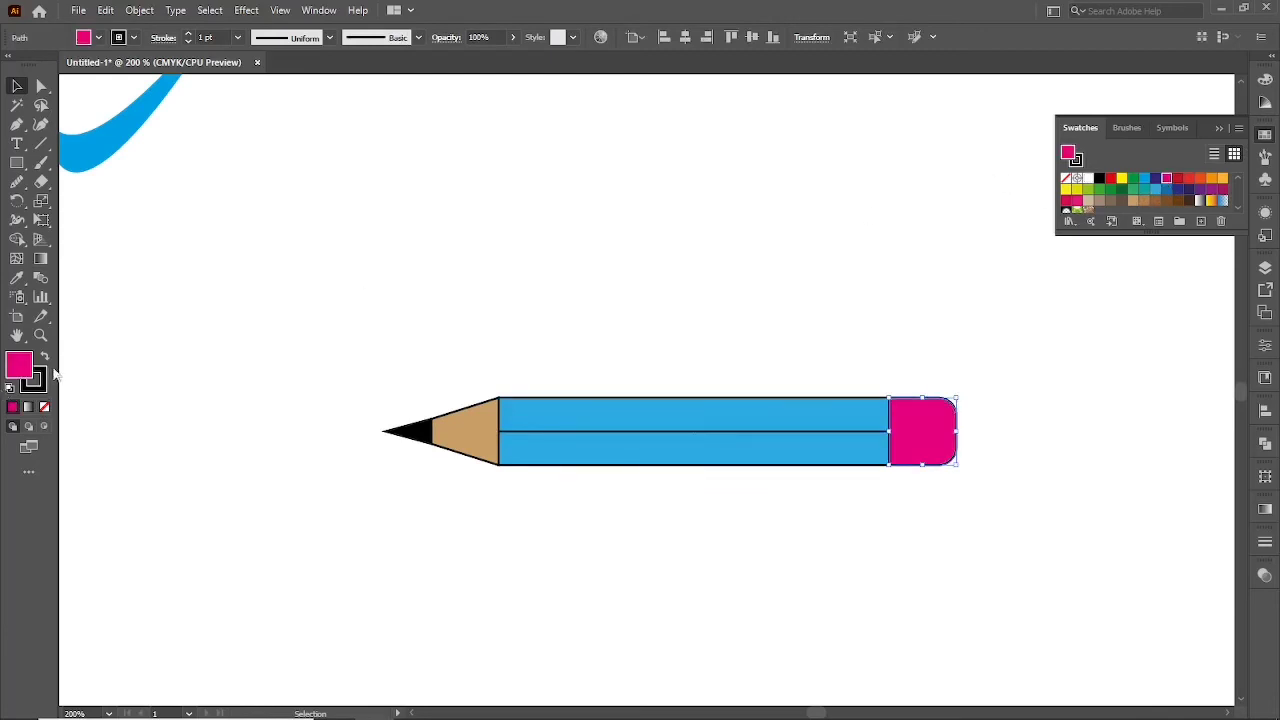
Lighten the eraser's fill to a soft pink in the colour picker
double_click(15, 365)
left_click_drag(604, 338, 494, 262)
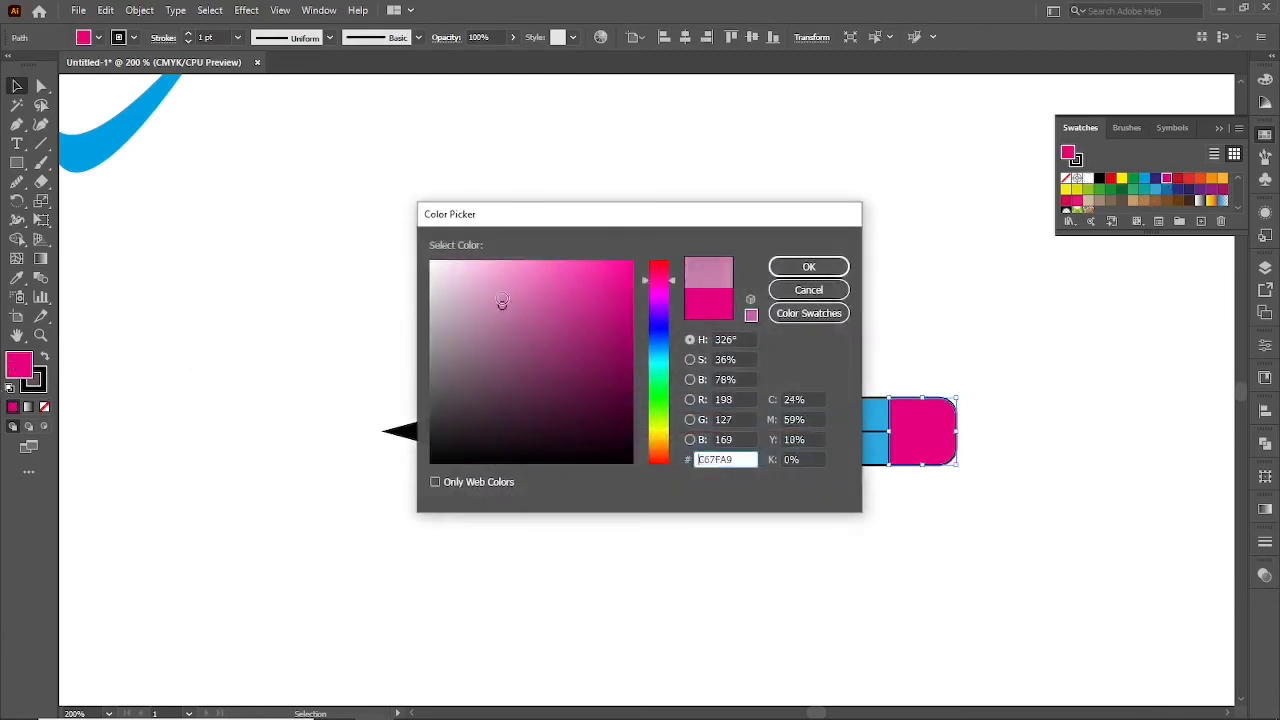
left_click(813, 268)
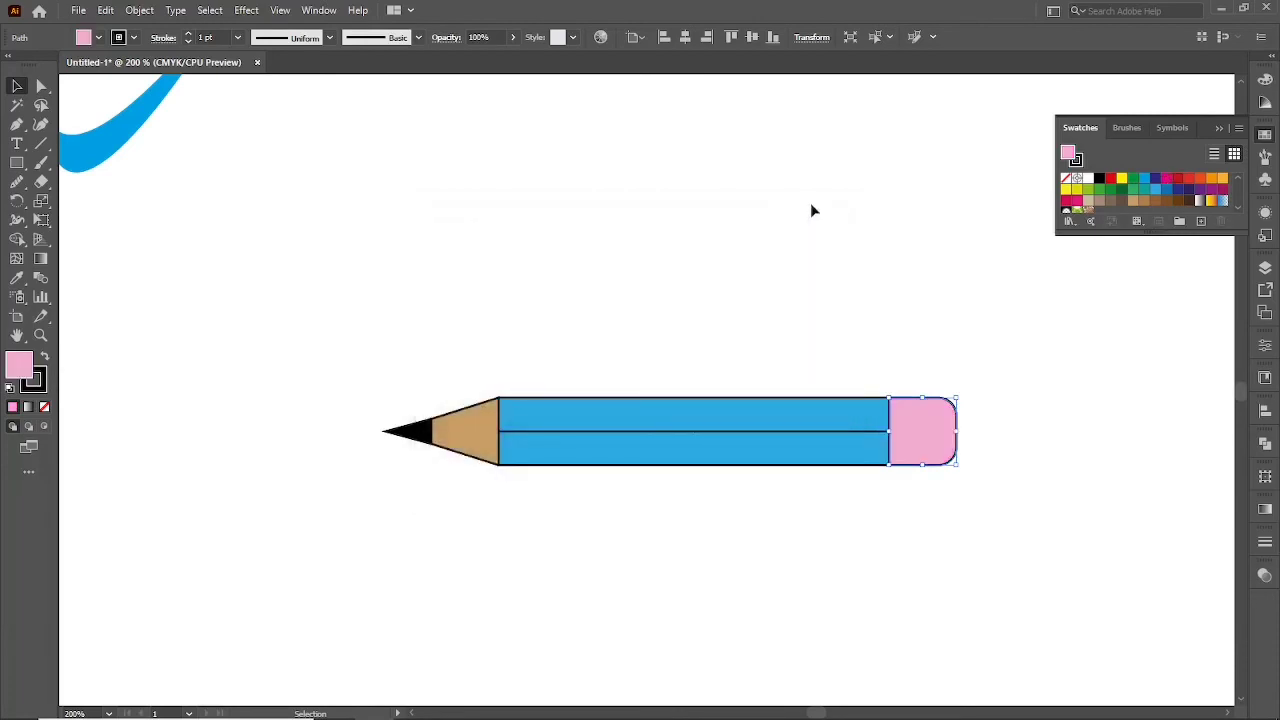
left_click(669, 260)
Select all the pencil parts and group them into one object
left_click_drag(318, 326, 1025, 535)
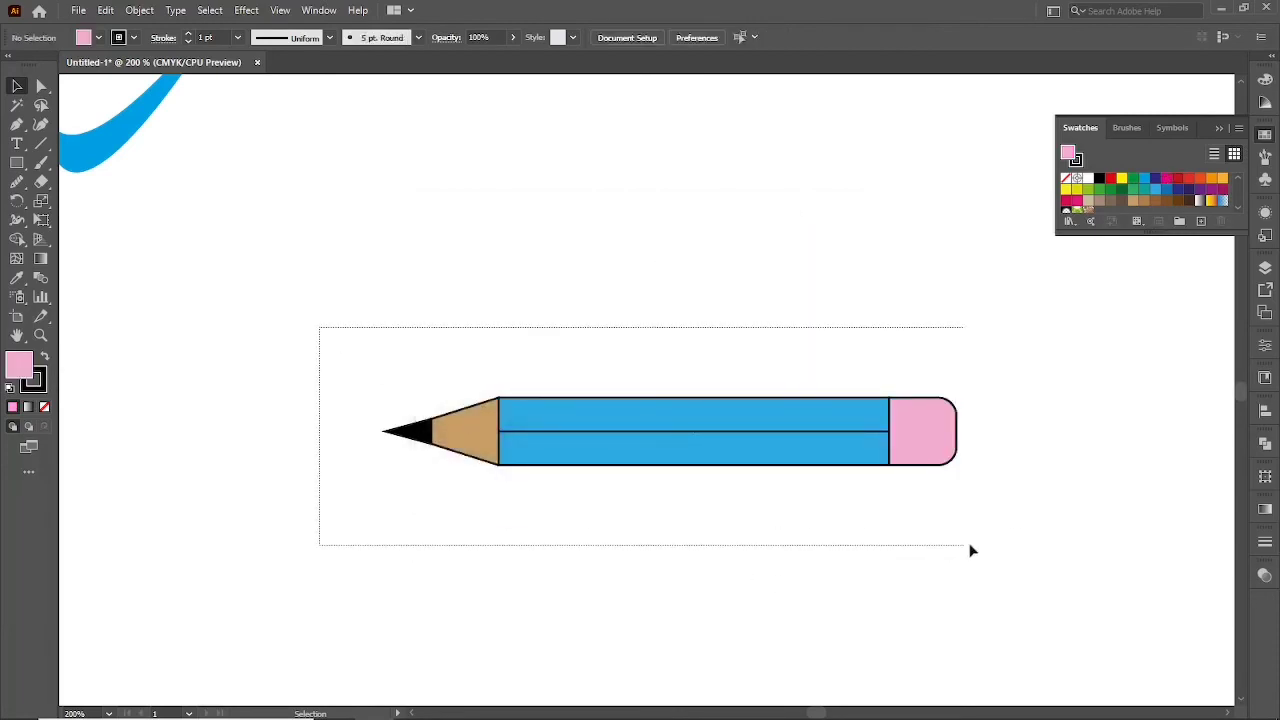
right_click(574, 300)
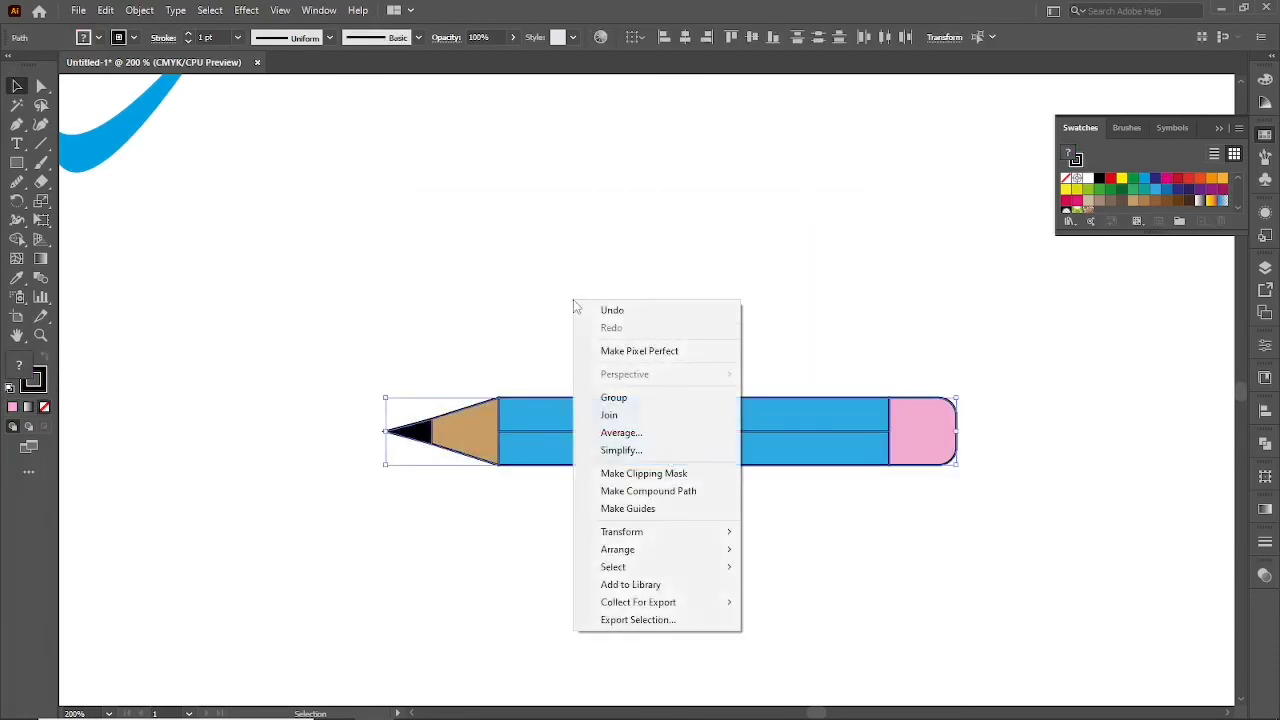
left_click(672, 398)
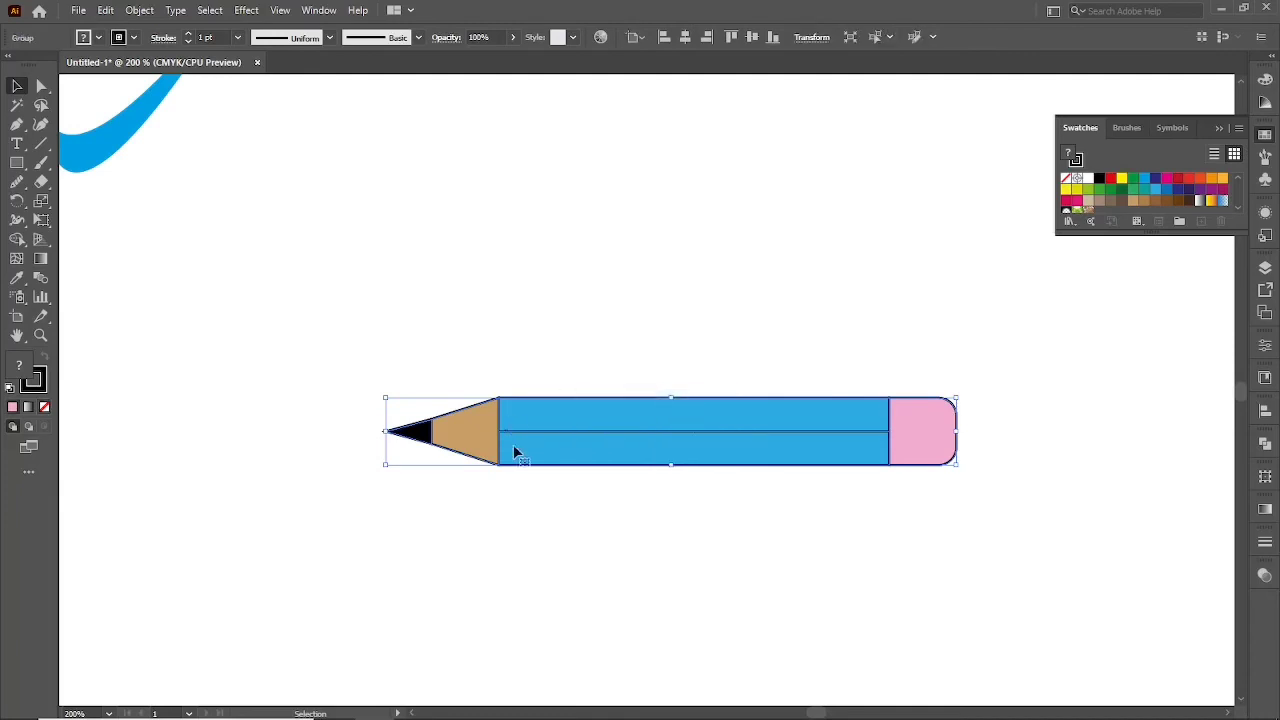
left_click(615, 342)
Scale the pencil group down and place it beneath the blue swoosh
scroll(588, 405, "down", 2, "alt")
left_click_drag(617, 428, 453, 394)
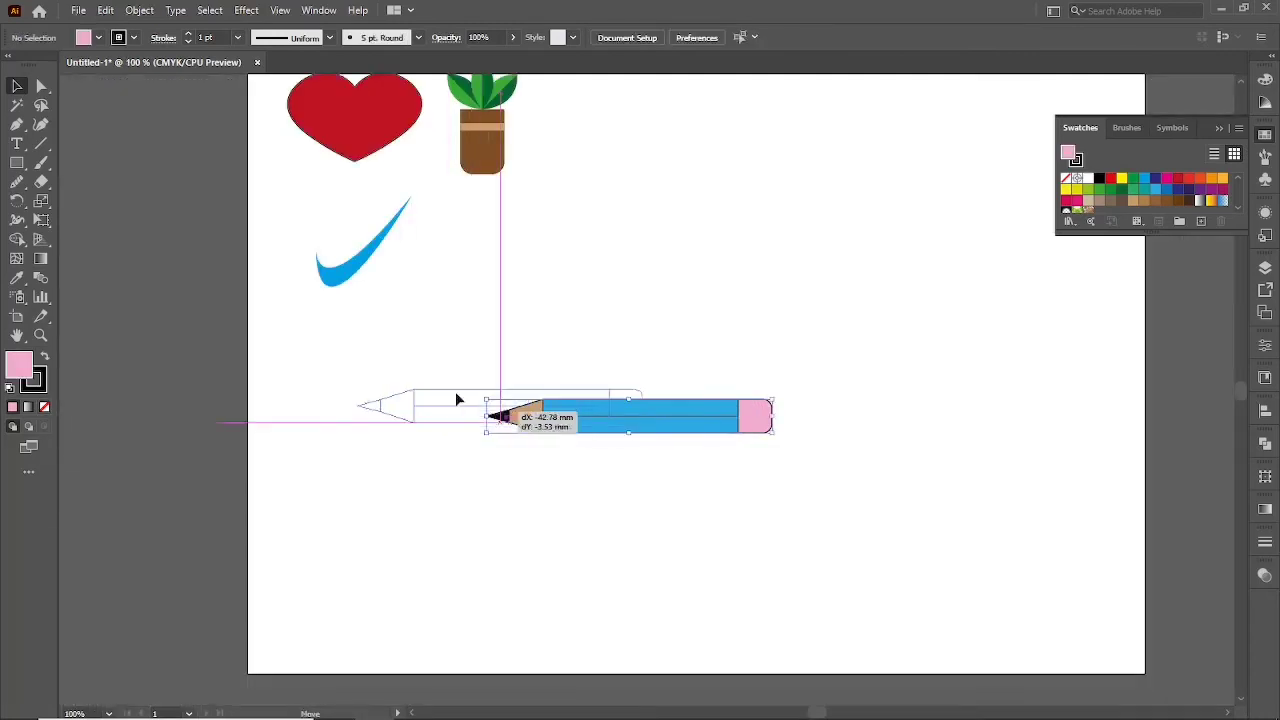
left_click_drag(610, 402, 597, 398)
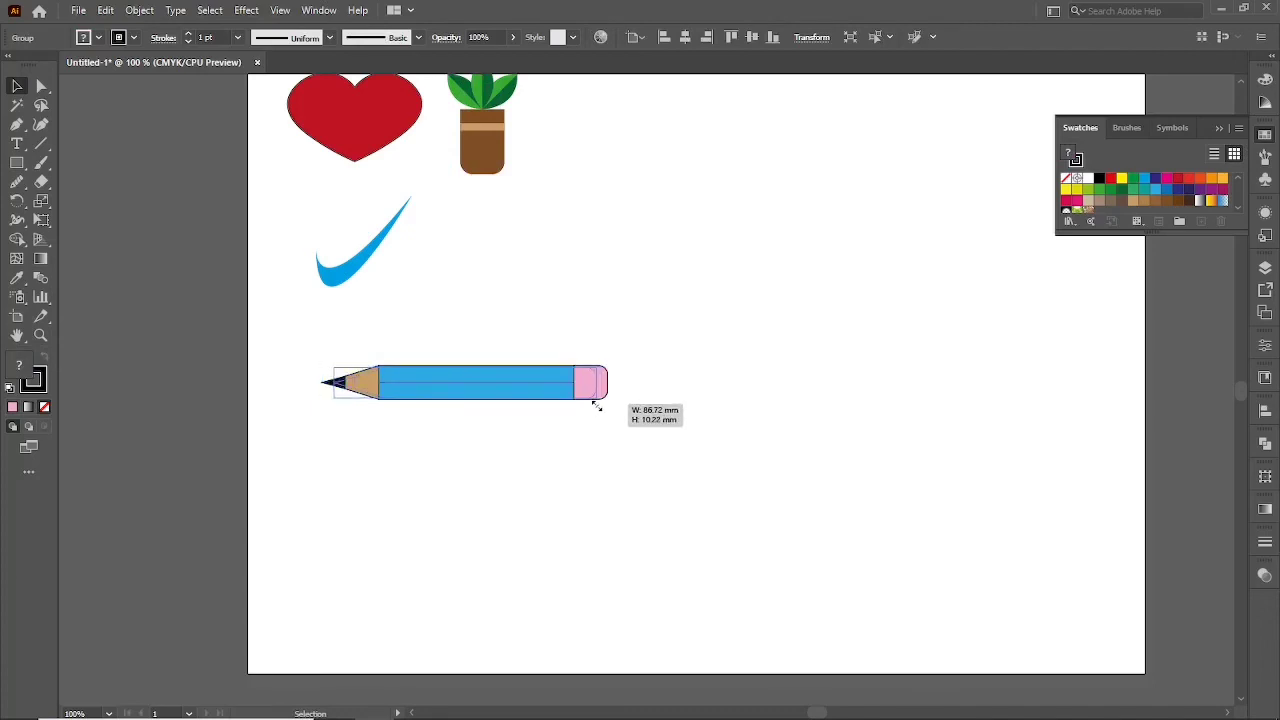
left_click_drag(470, 401, 461, 328)
left_click(477, 429)
left_click(493, 426)
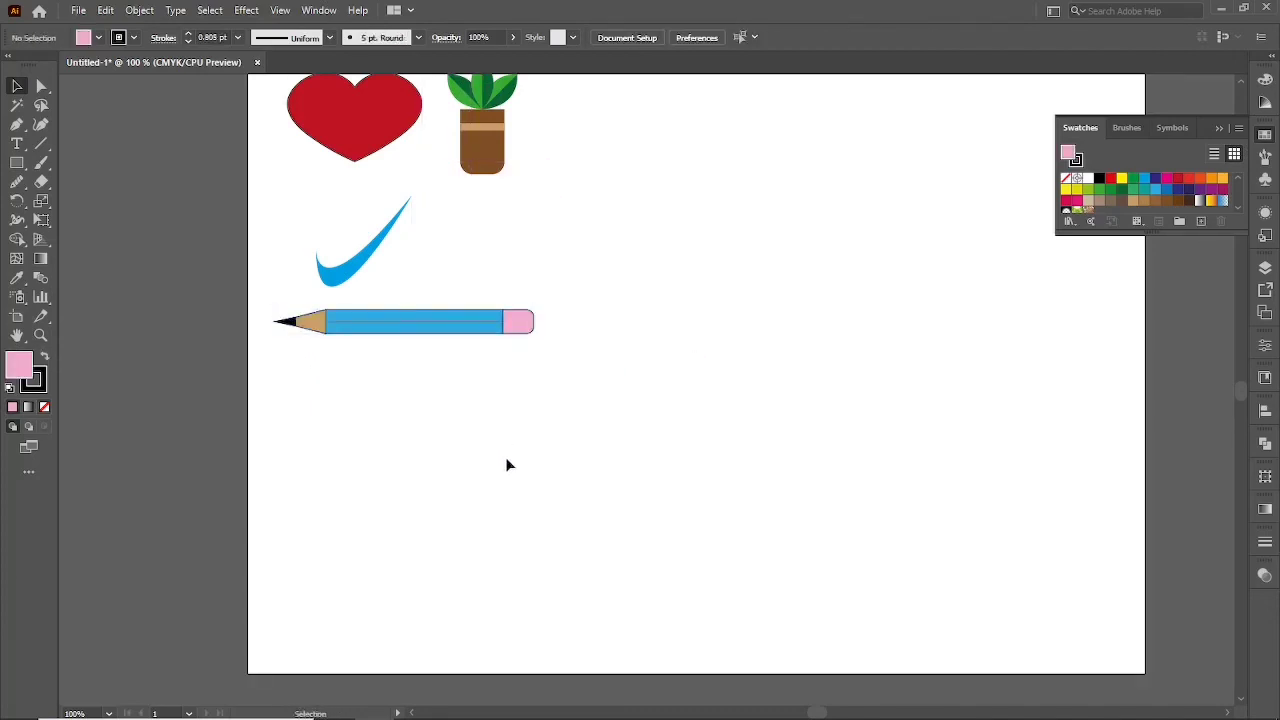
Zoom out slightly and show the rulers with Ctrl+R
scroll(512, 491, "down", 1)
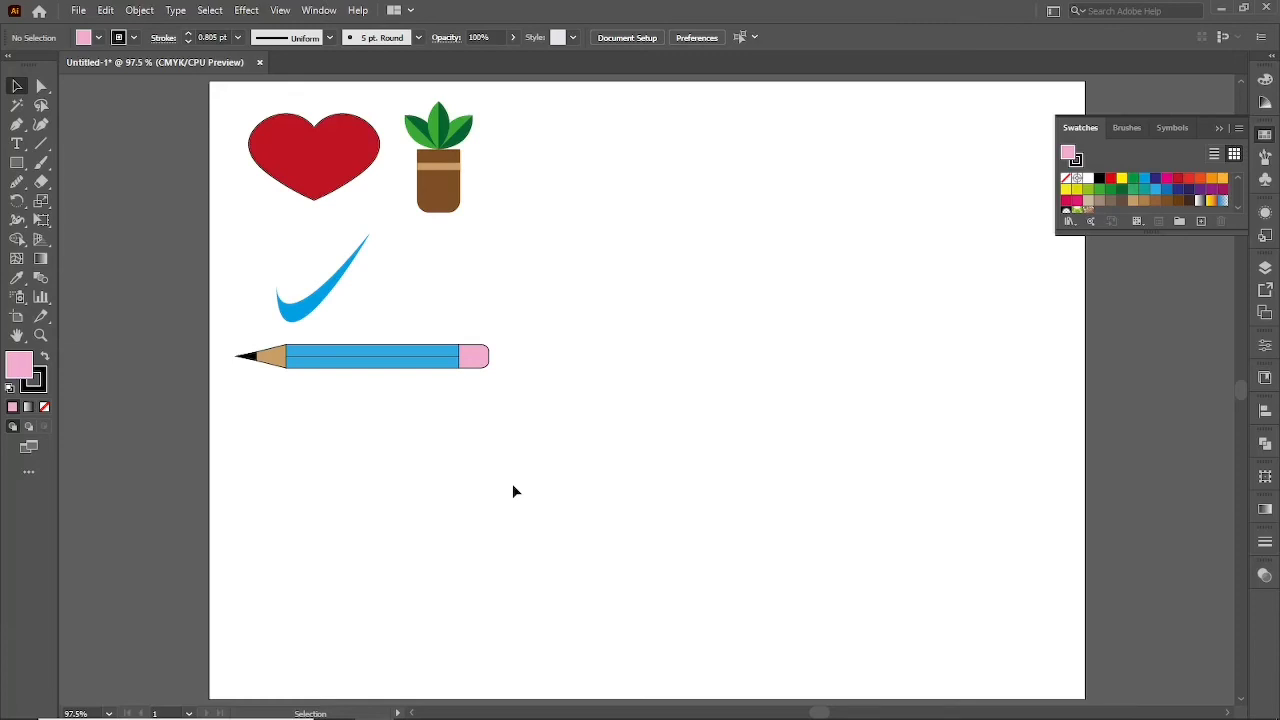
key("ctrl+r")
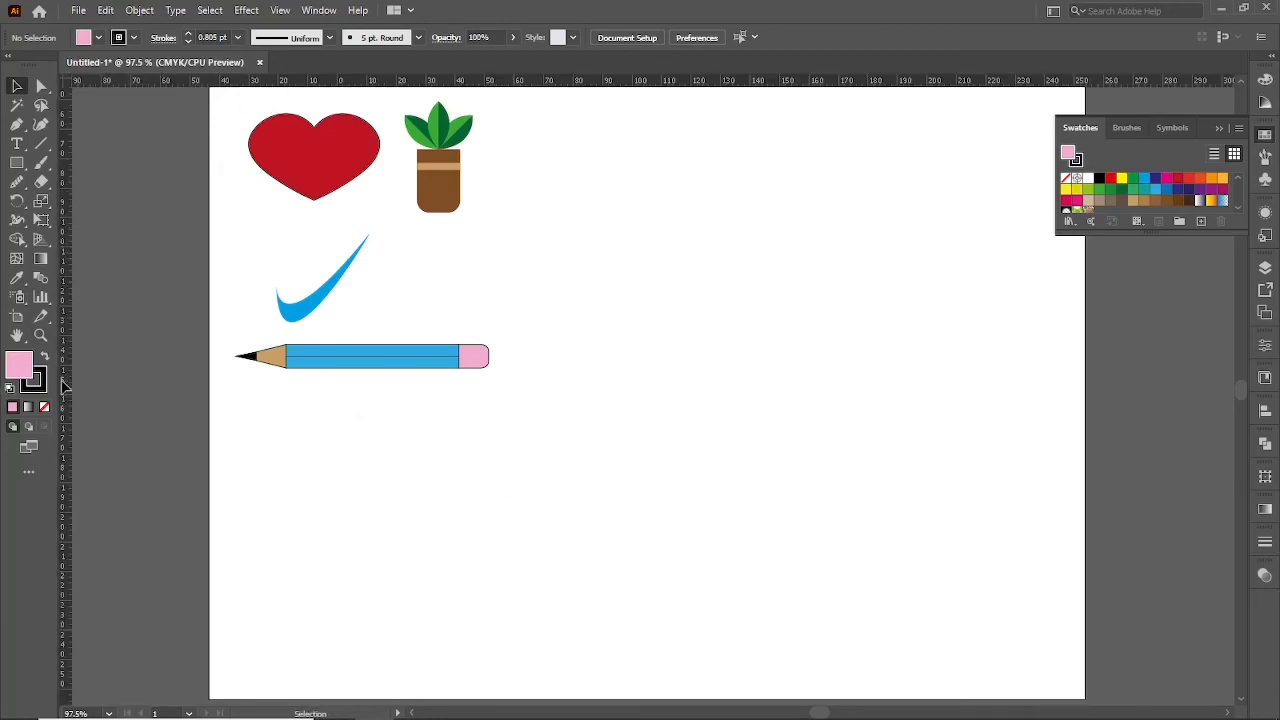
Drag a vertical guide across the artboard and delete the extra horizontal guide
mouse_move(65, 387)
left_mouse_down()
mouse_move(289, 431)
mouse_move(660, 423)
left_mouse_up()
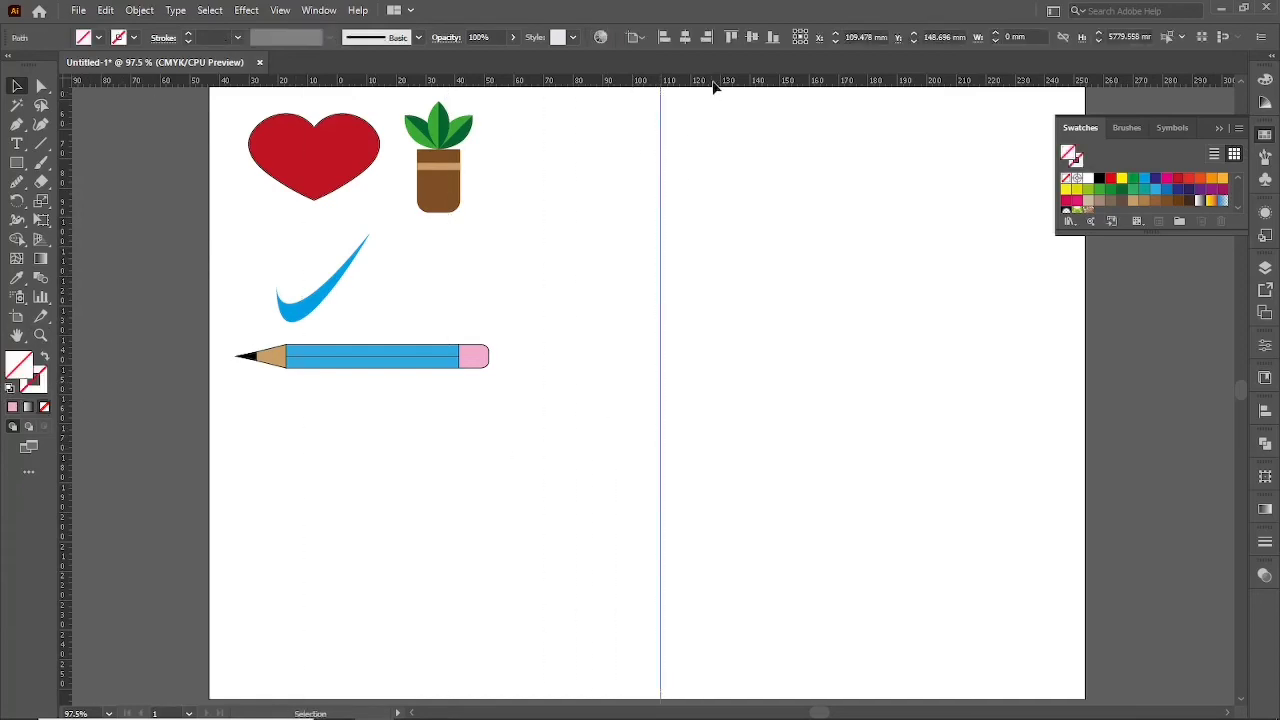
left_click_drag(716, 80, 714, 405)
left_click(736, 311)
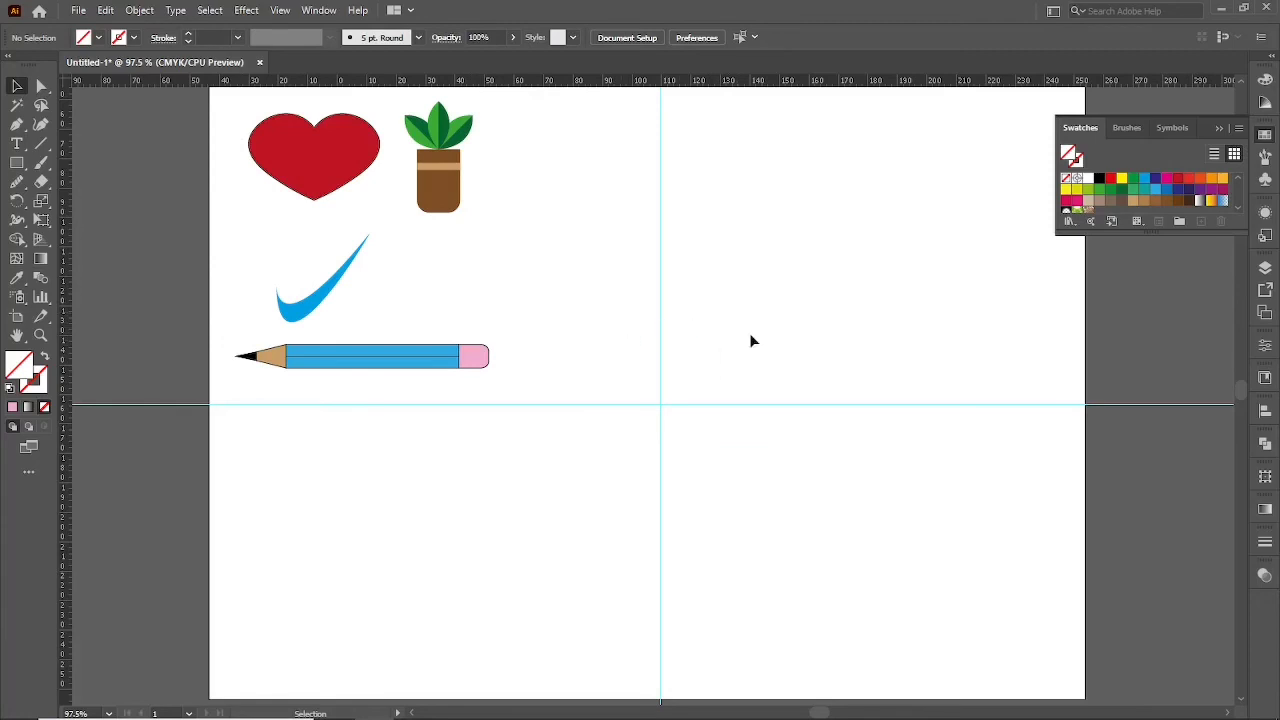
left_click_drag(749, 318, 815, 470)
left_click(777, 336)
mouse_move(742, 331)
left_mouse_down()
mouse_move(815, 474)
mouse_move(835, 473)
left_mouse_up()
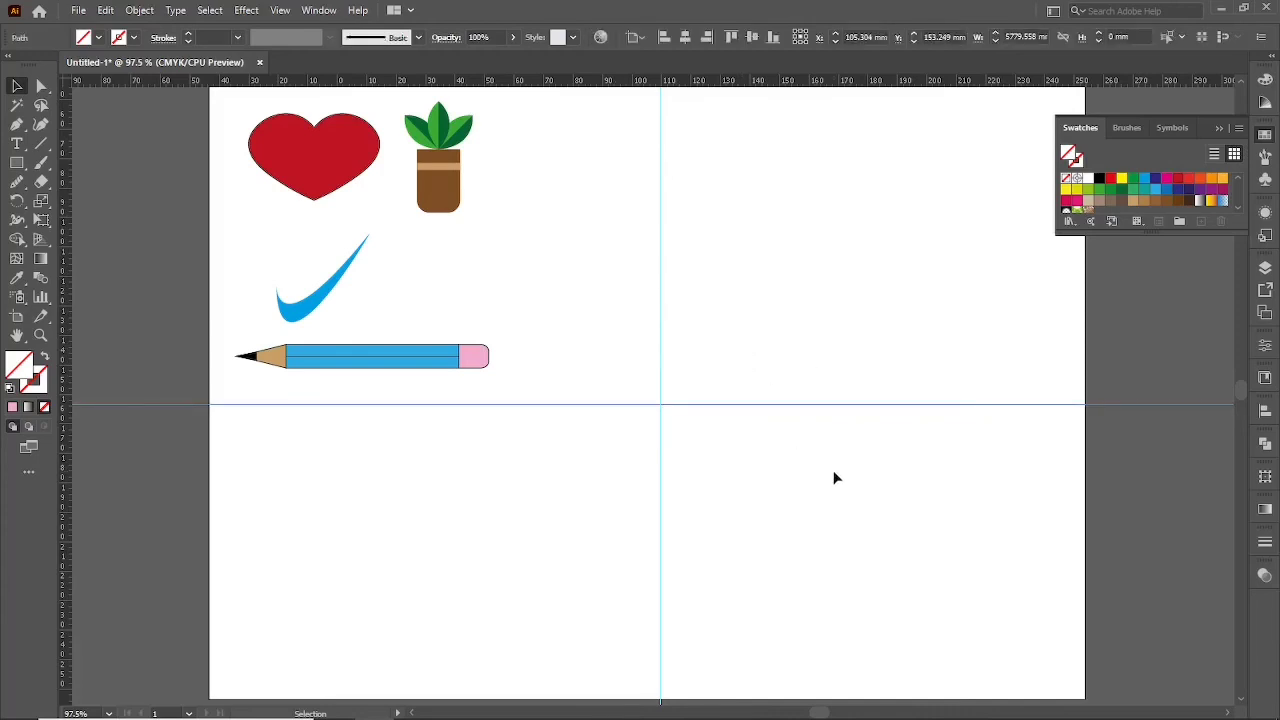
key("Delete")
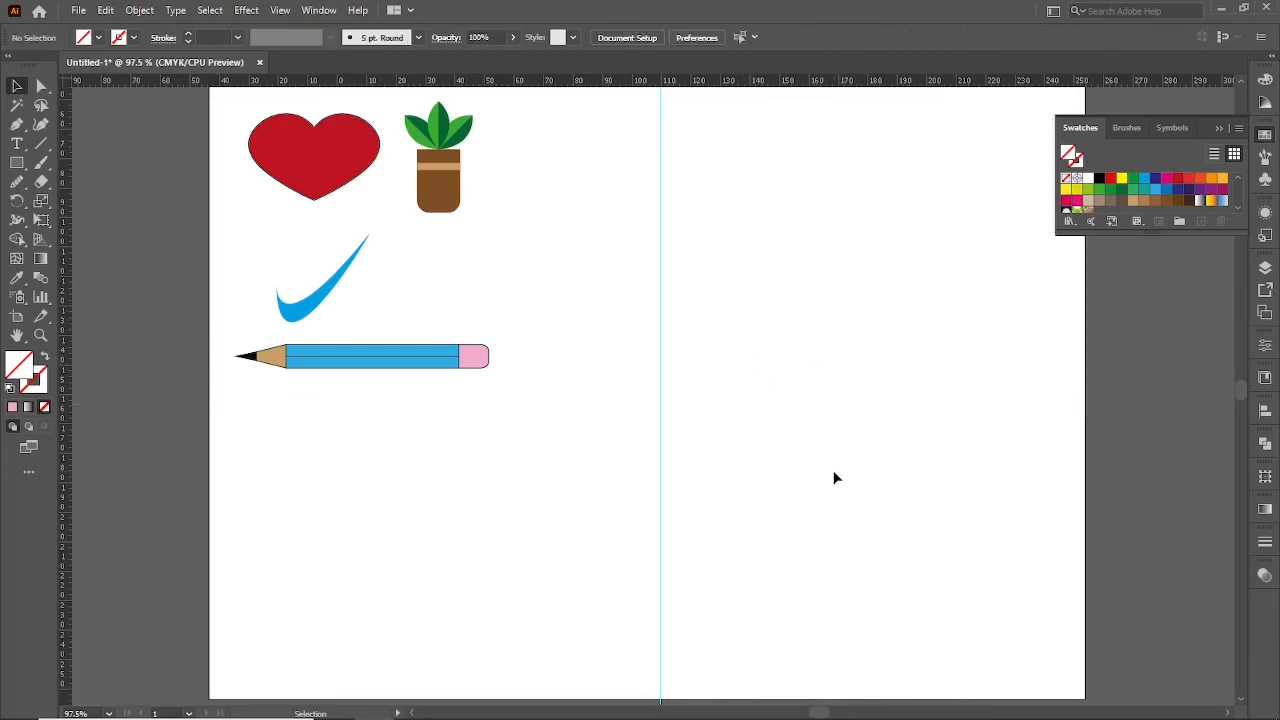
Toggle Lock, Unlock, Hide and Show Guides, leaving the guides locked
right_click(606, 346)
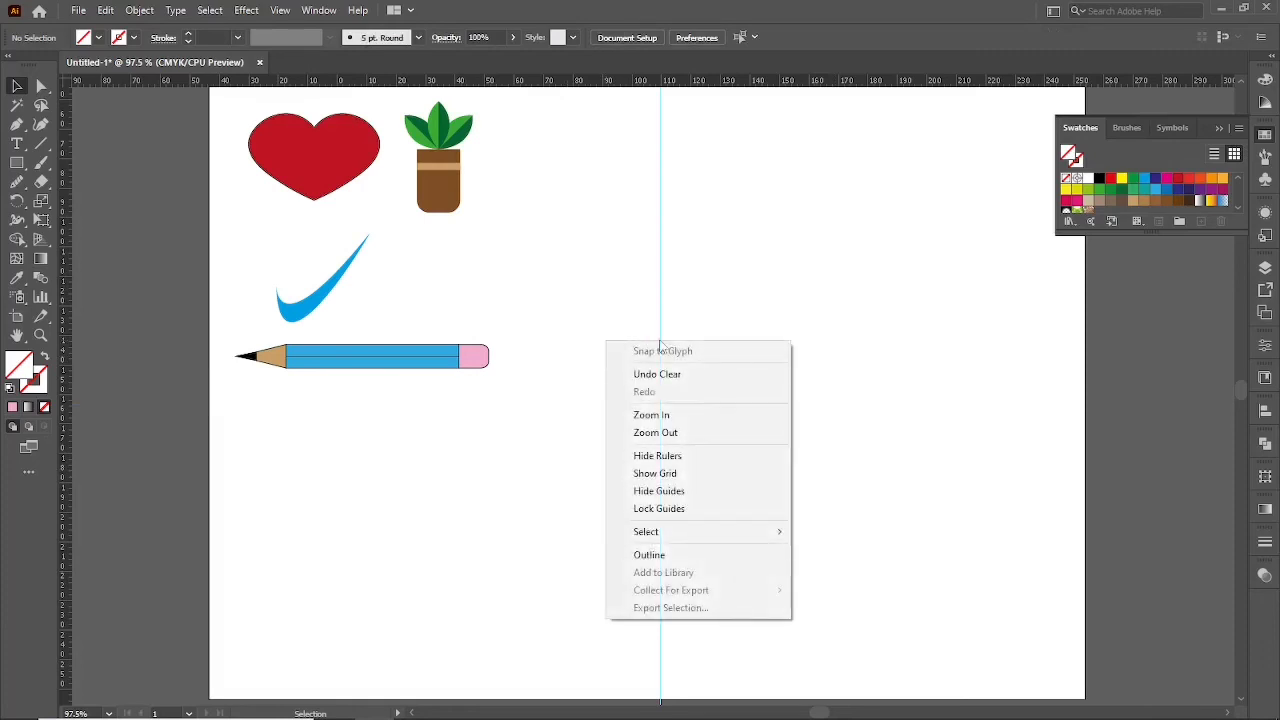
left_click(659, 508)
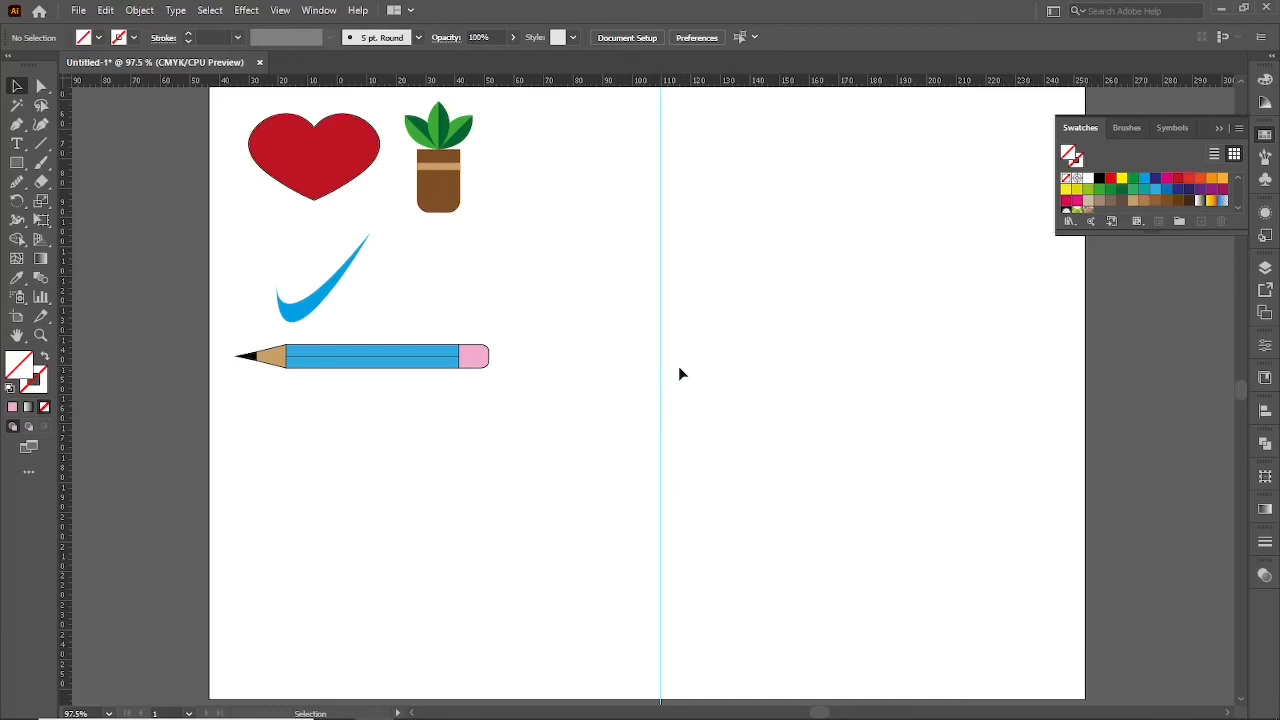
right_click(597, 259)
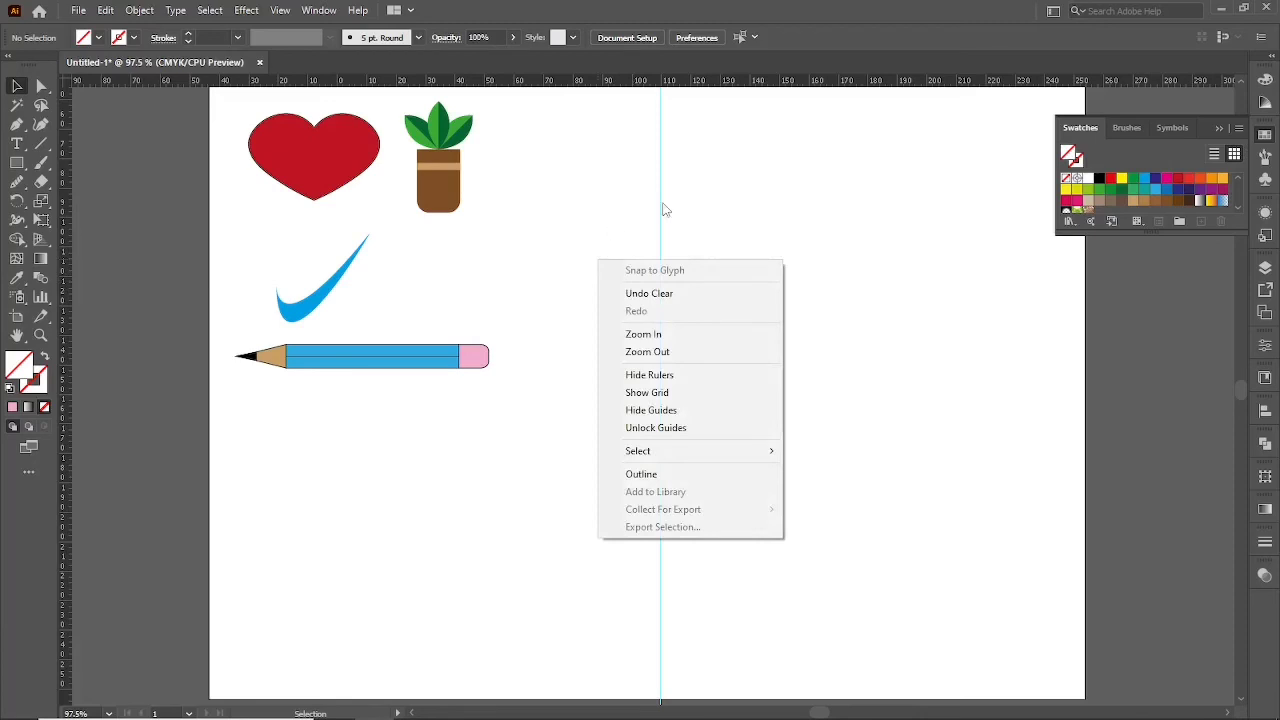
left_click(693, 428)
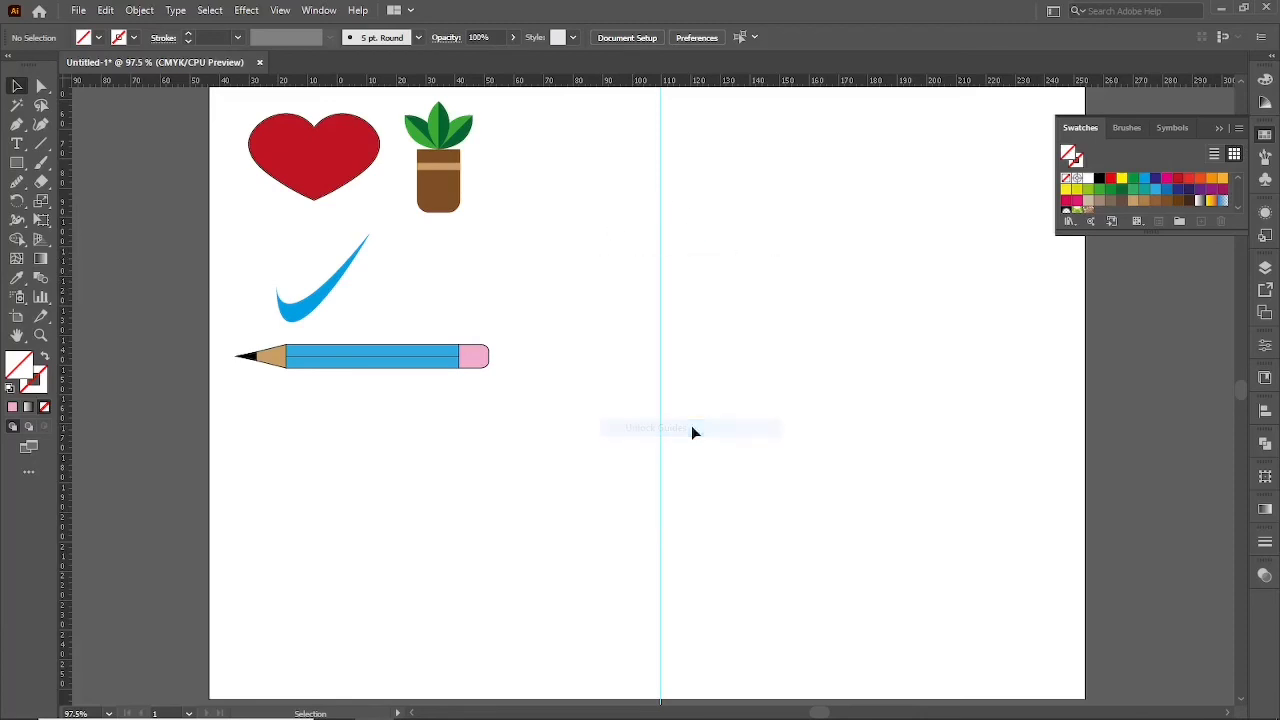
right_click(591, 330)
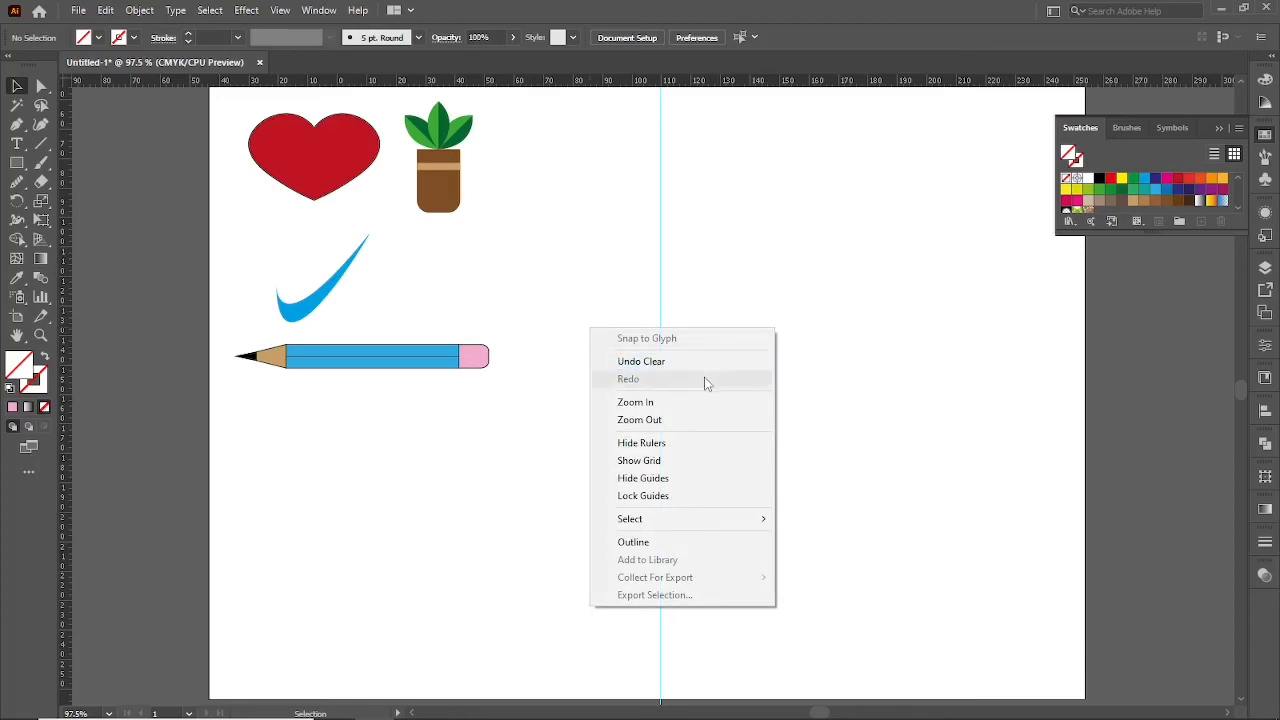
left_click(640, 478)
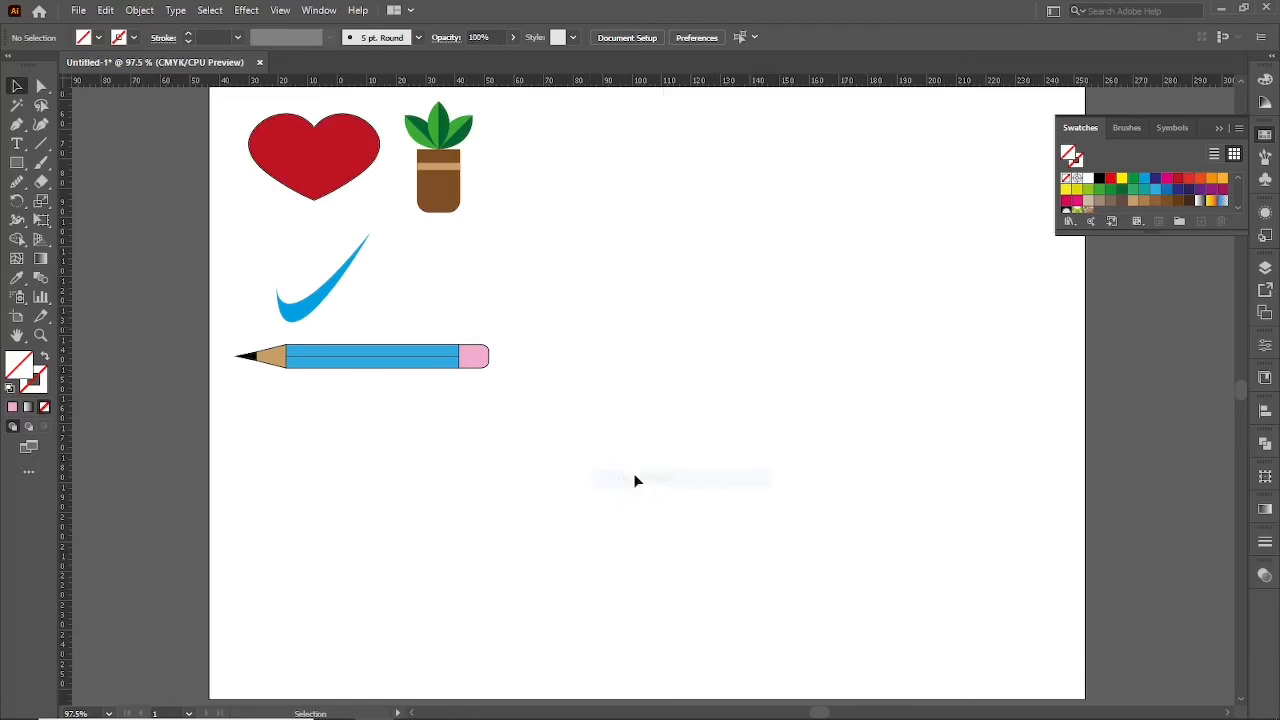
right_click(591, 320)
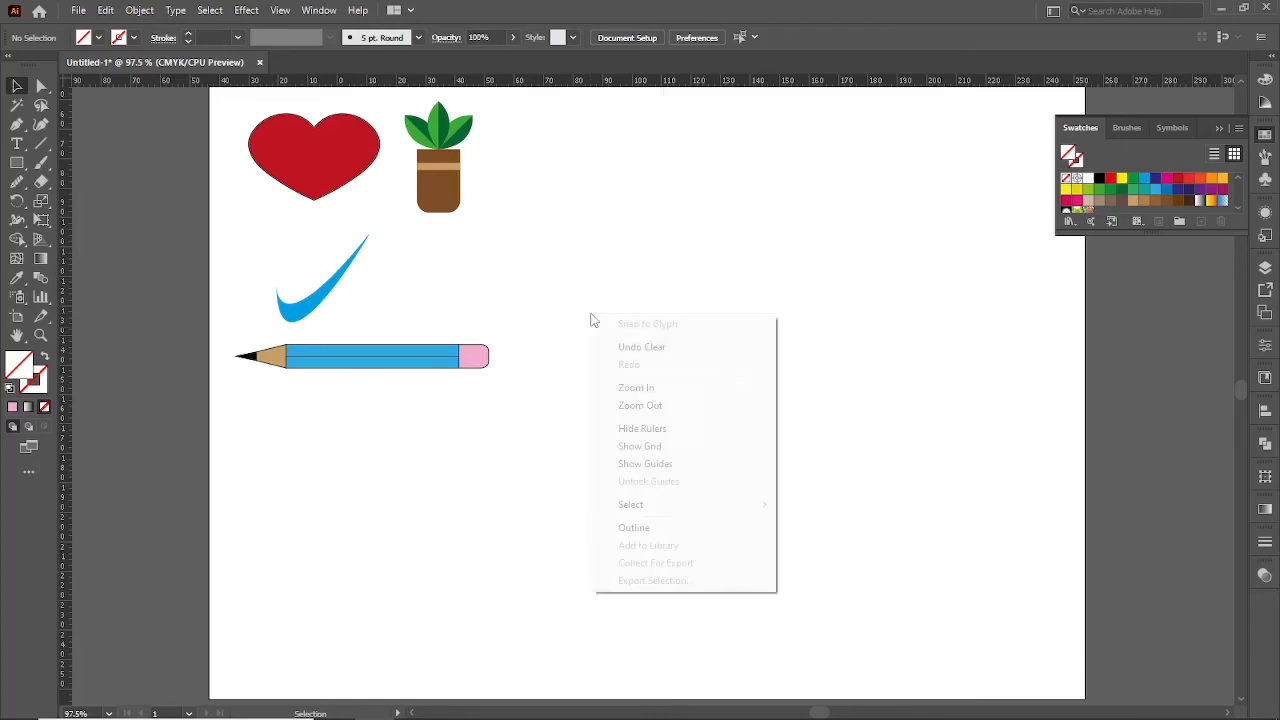
left_click(646, 465)
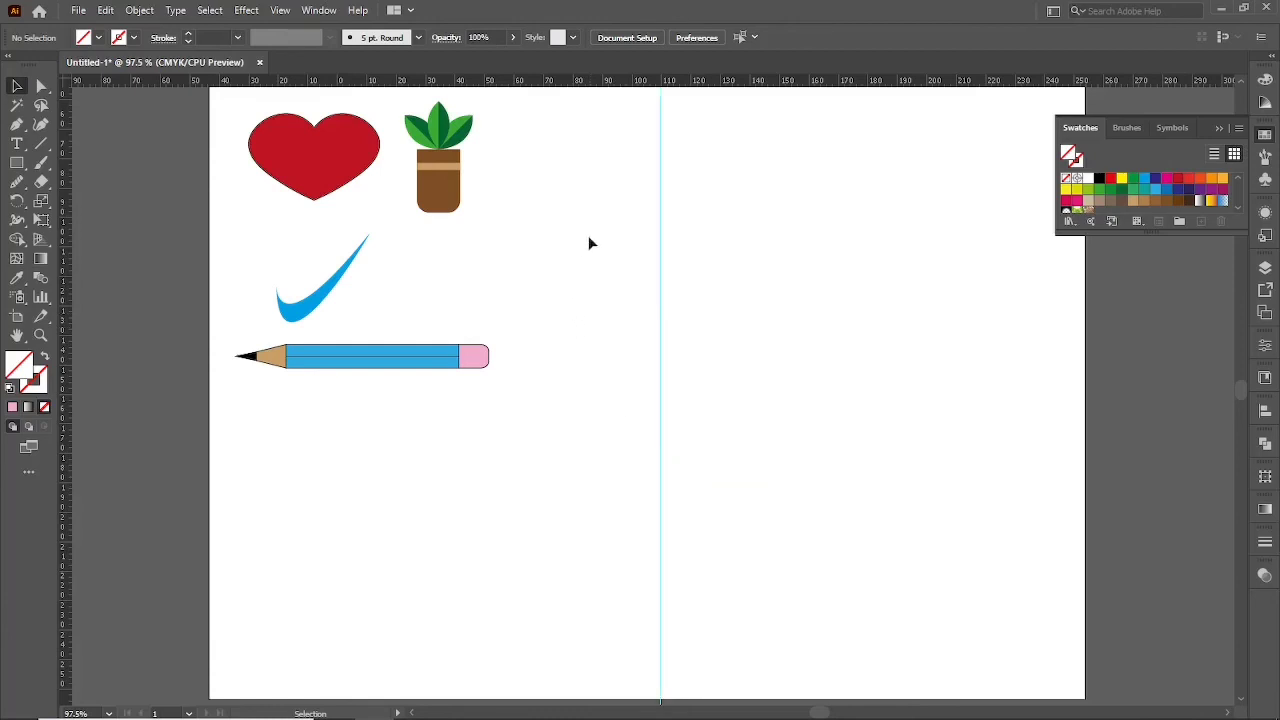
right_click(608, 302)
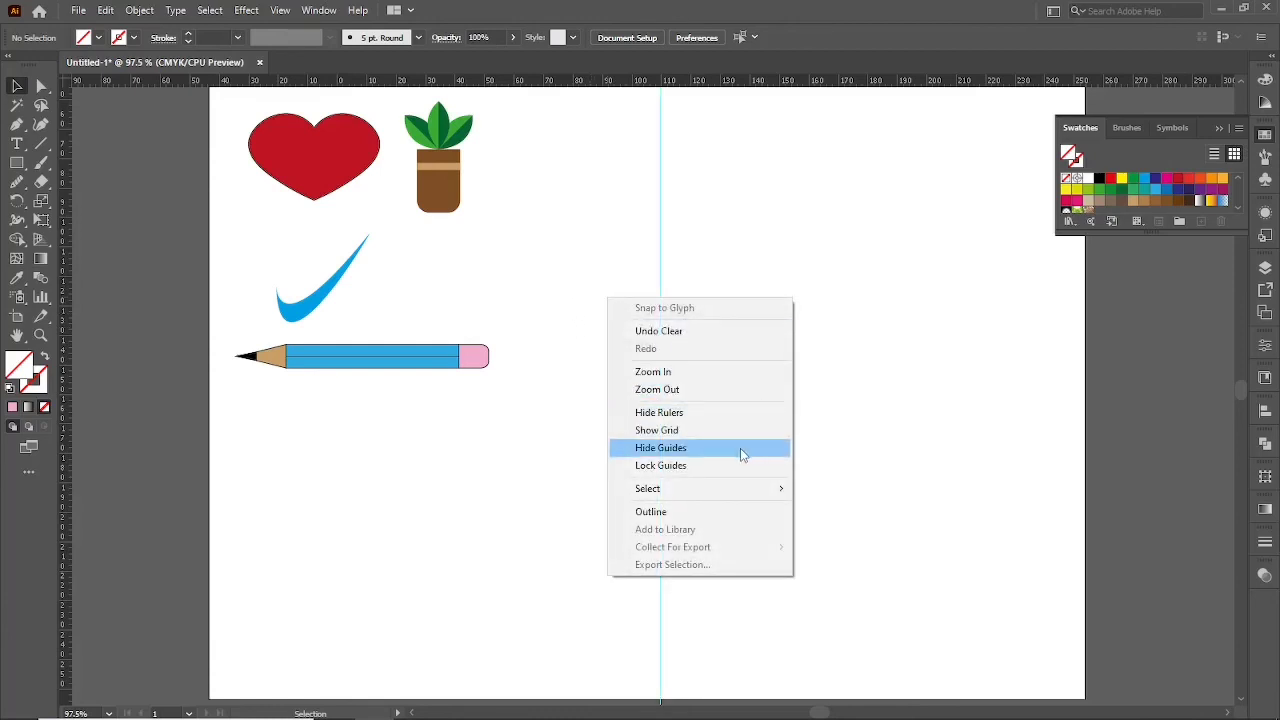
left_click(711, 467)
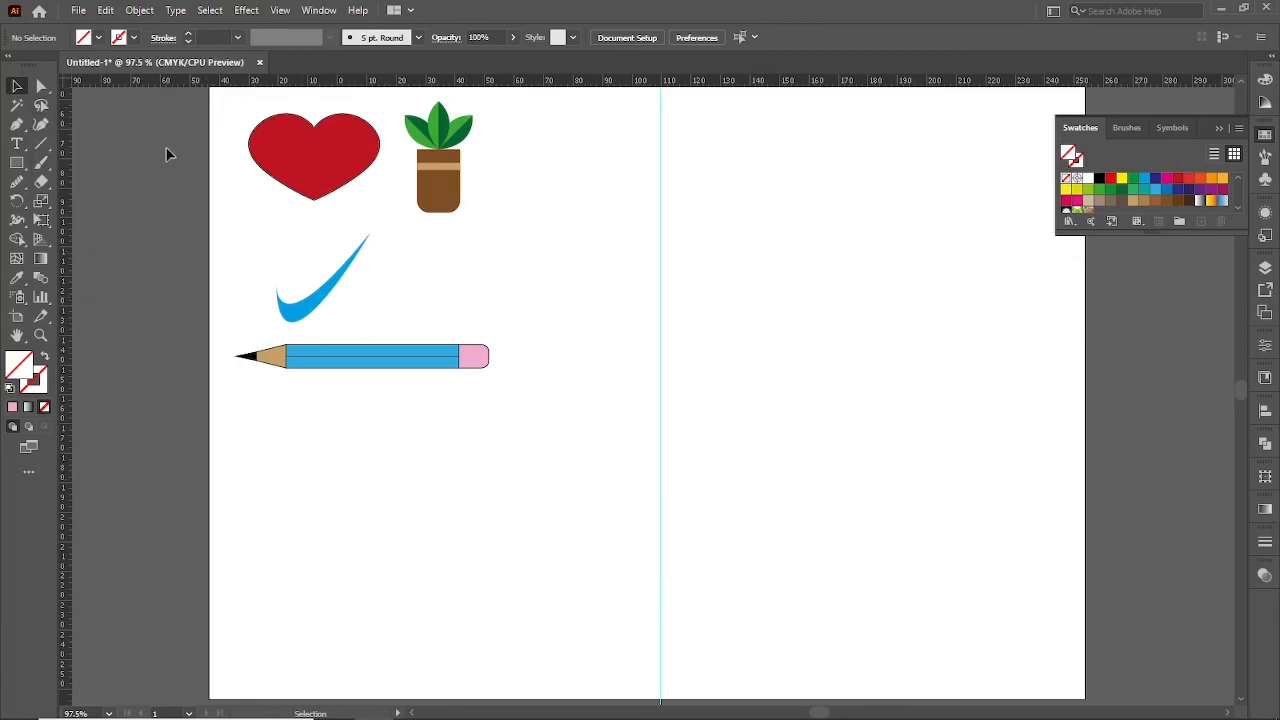
Hide the rulers again with Ctrl+R
key("a")
key("ctrl+r")
key("v")
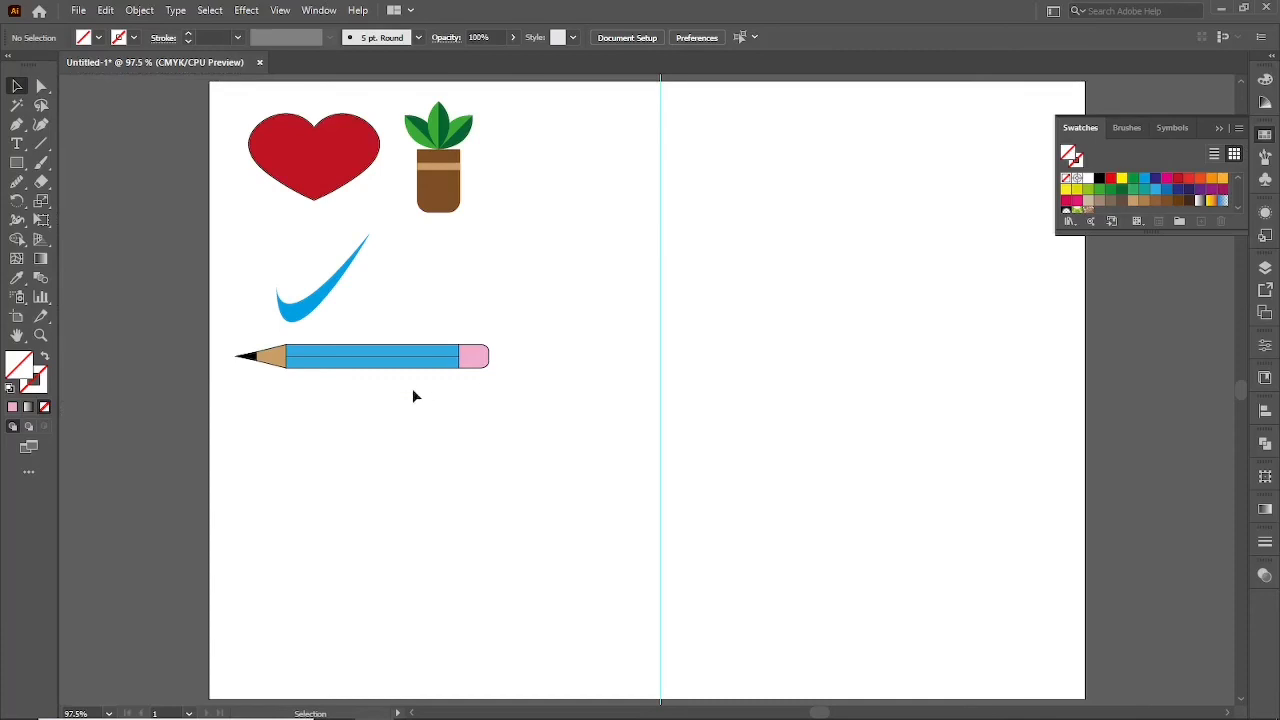
Resize the pencil group slightly smaller
left_click(428, 349)
mouse_move(488, 357)
left_mouse_down()
mouse_move(396, 358)
mouse_move(460, 358)
left_mouse_up()
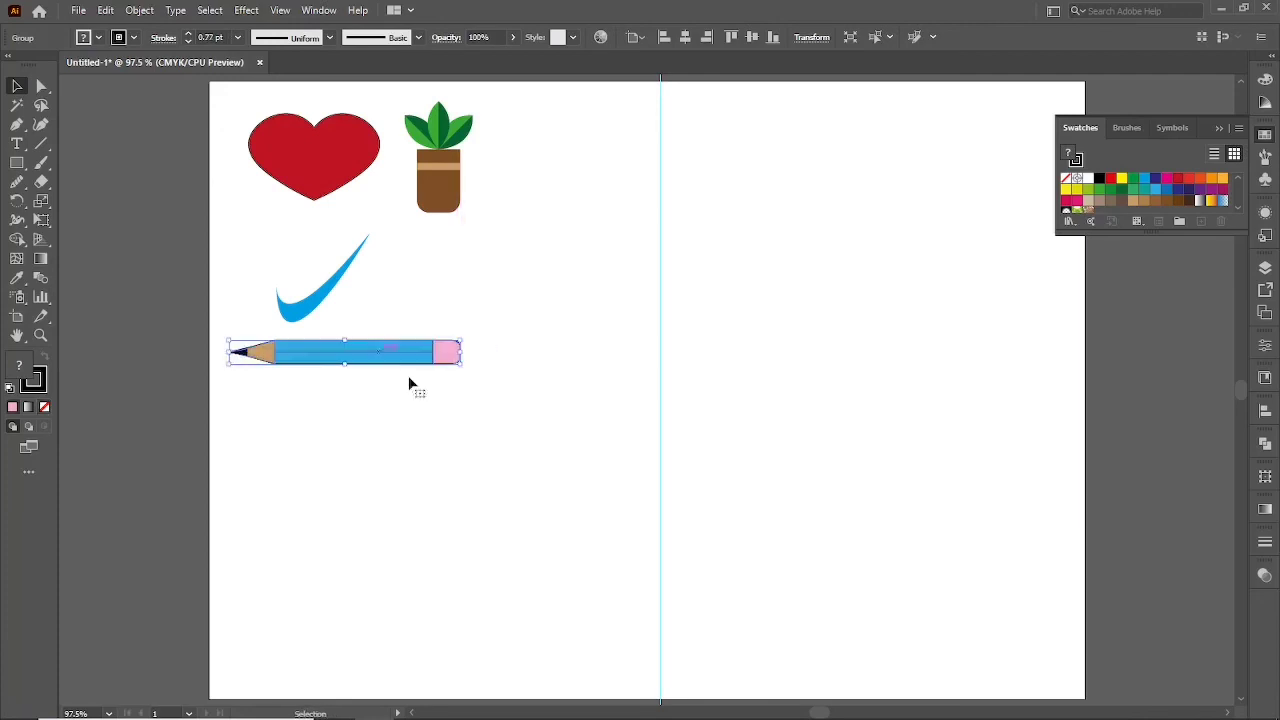
left_click(553, 419)
Pen-draw a curved half heart from top to bottom point on the guide
key("p")
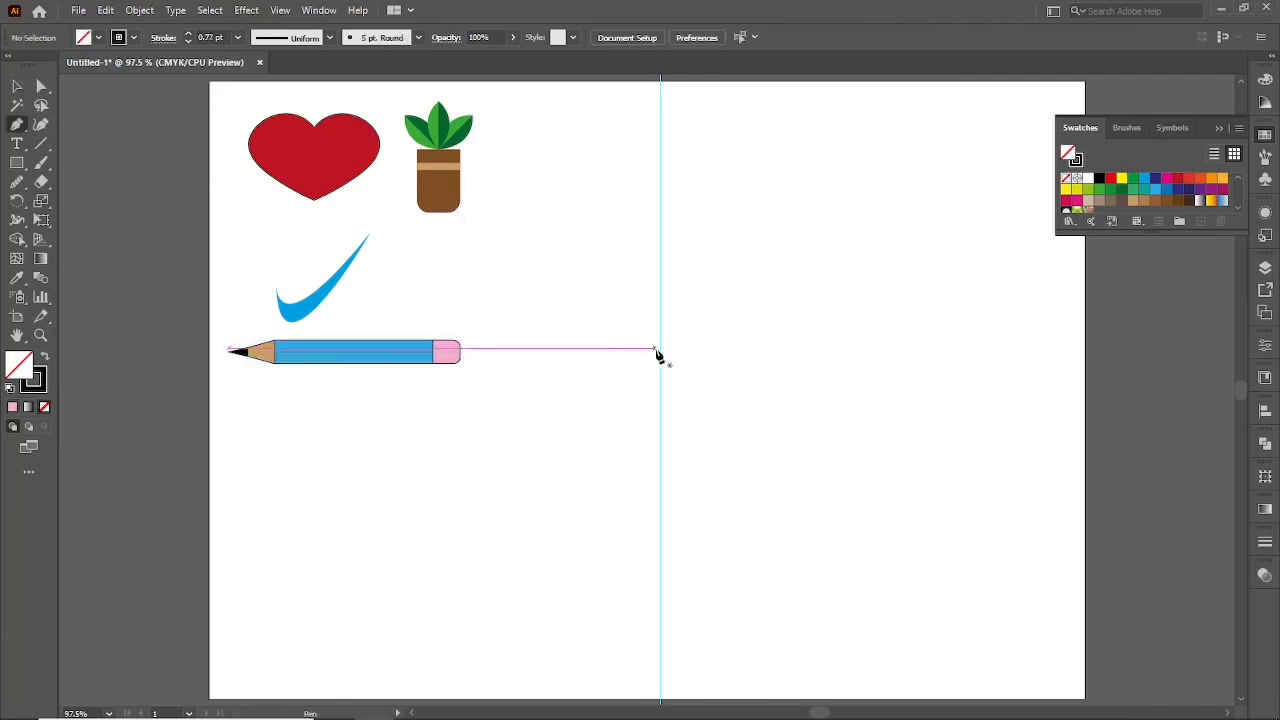
left_click(660, 352)
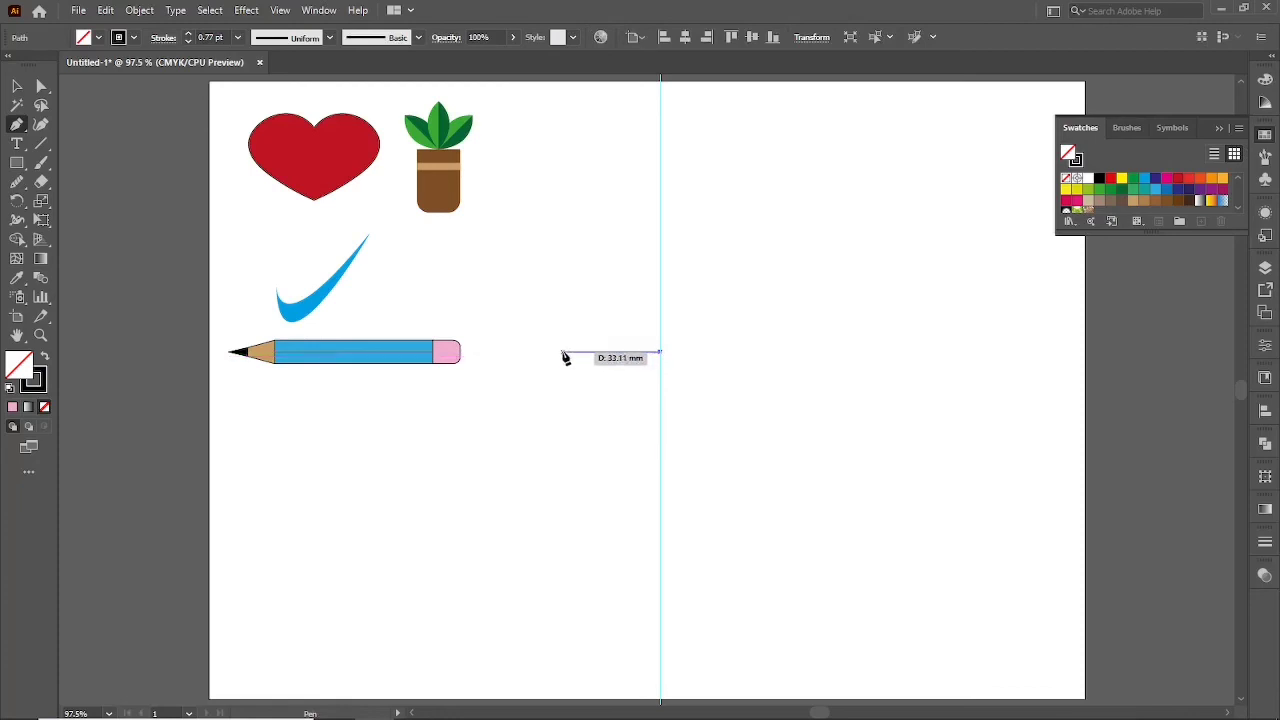
left_click_drag(563, 352, 503, 397)
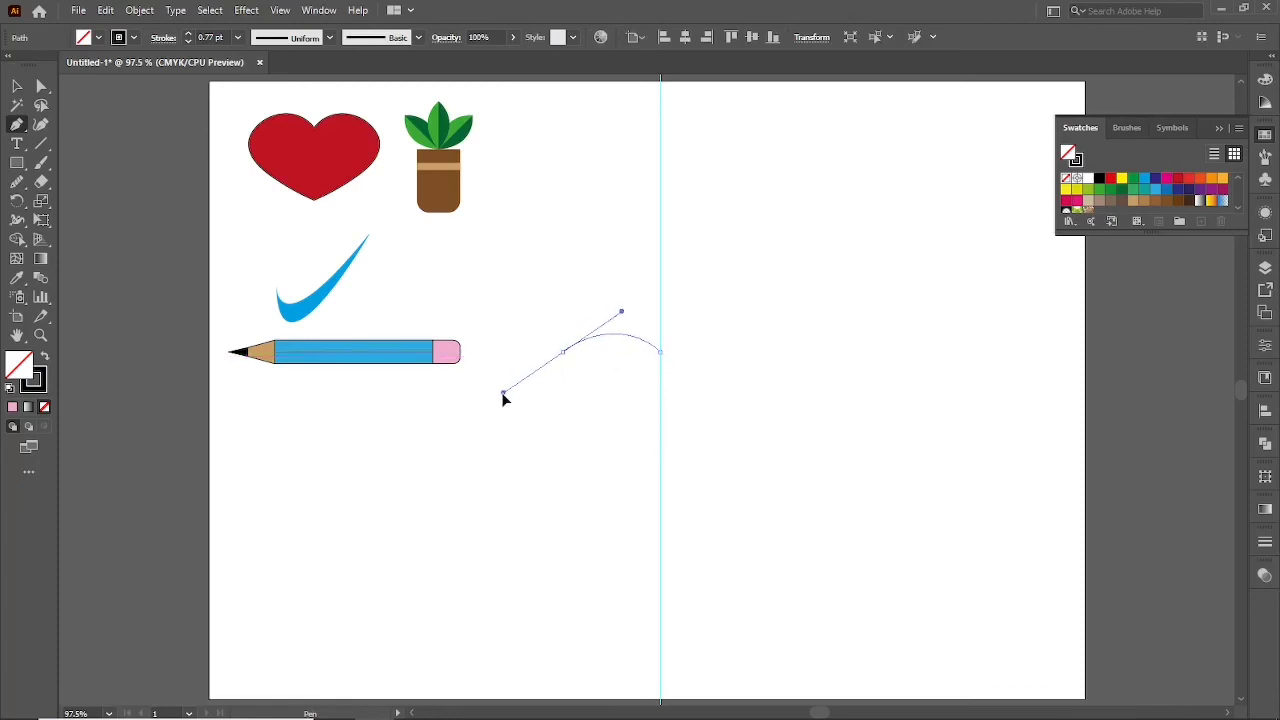
left_click(660, 471)
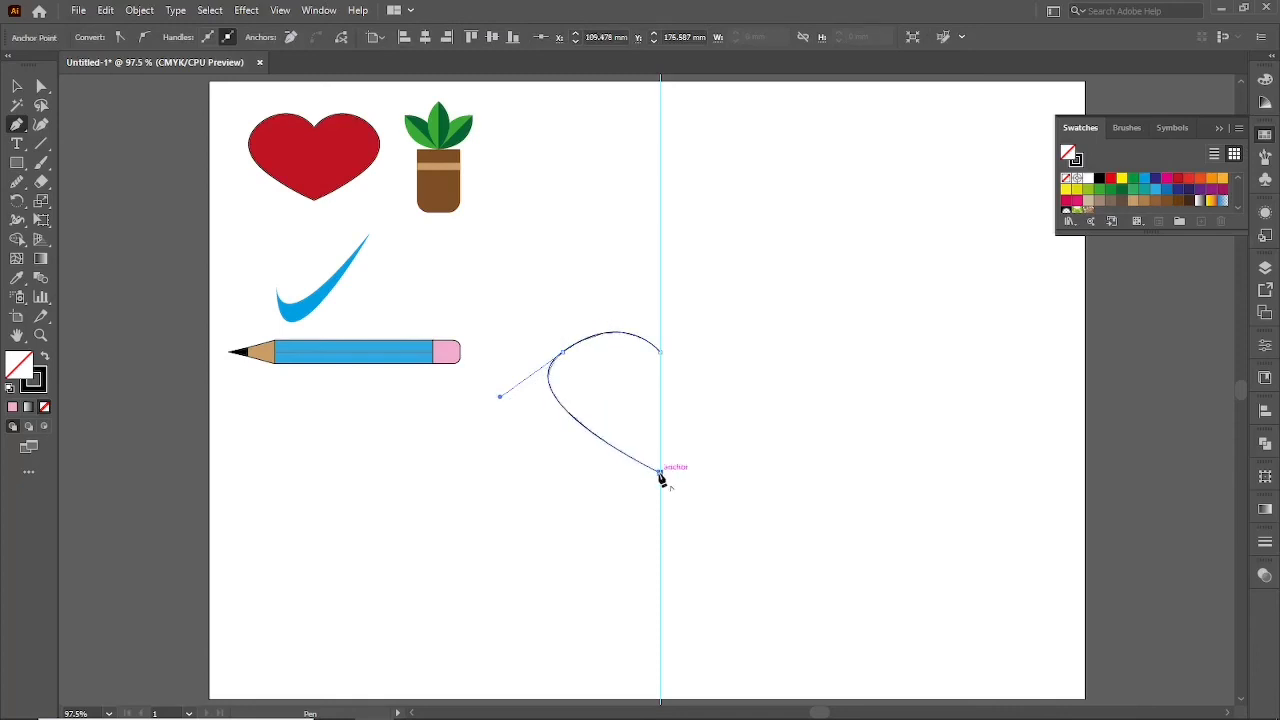
left_click(723, 460, "ctrl")
key("v")
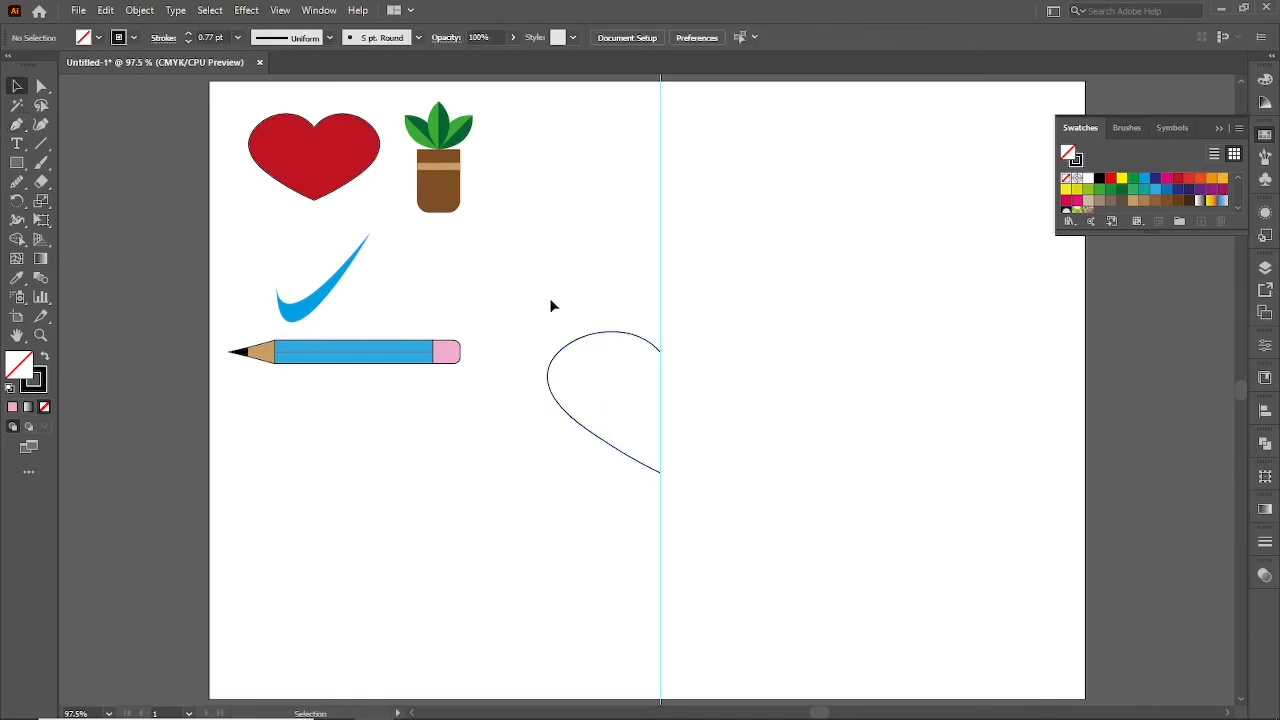
Reflect a copy of the half heart and move it right of the guide
left_click_drag(569, 281, 617, 388)
right_click(591, 252)
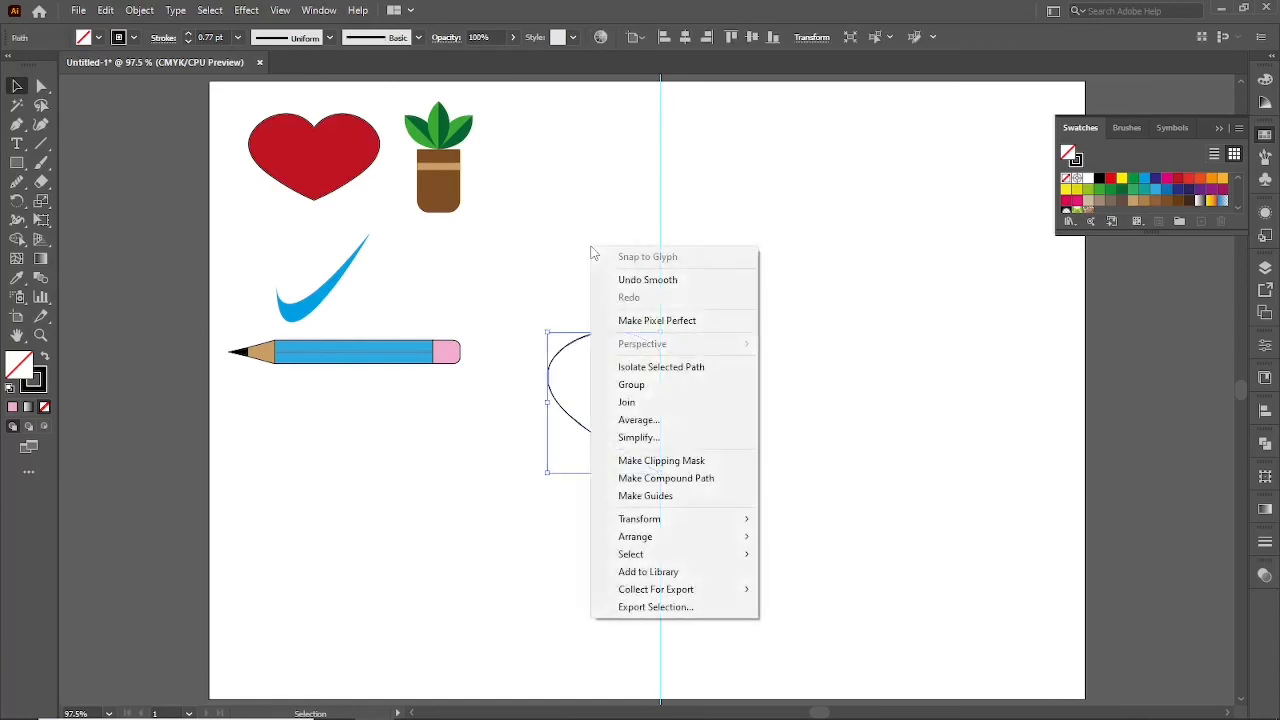
mouse_move(640, 519)
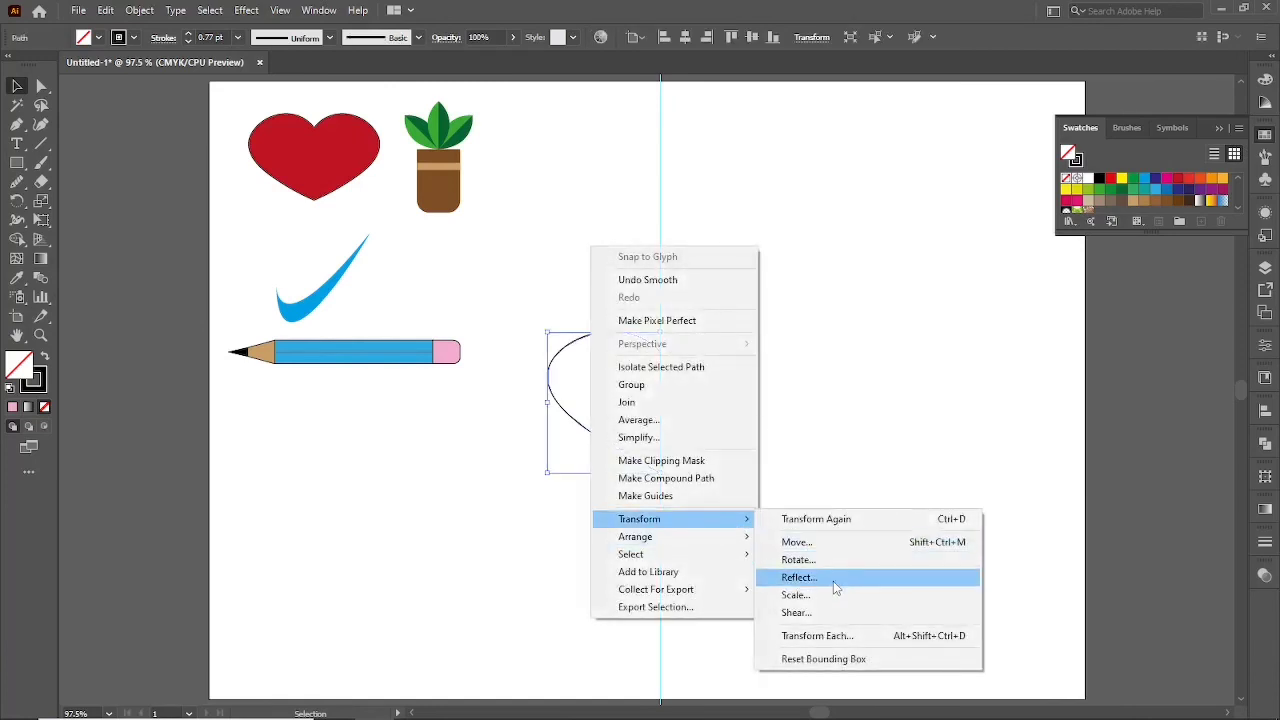
left_click(830, 578)
left_click(782, 459)
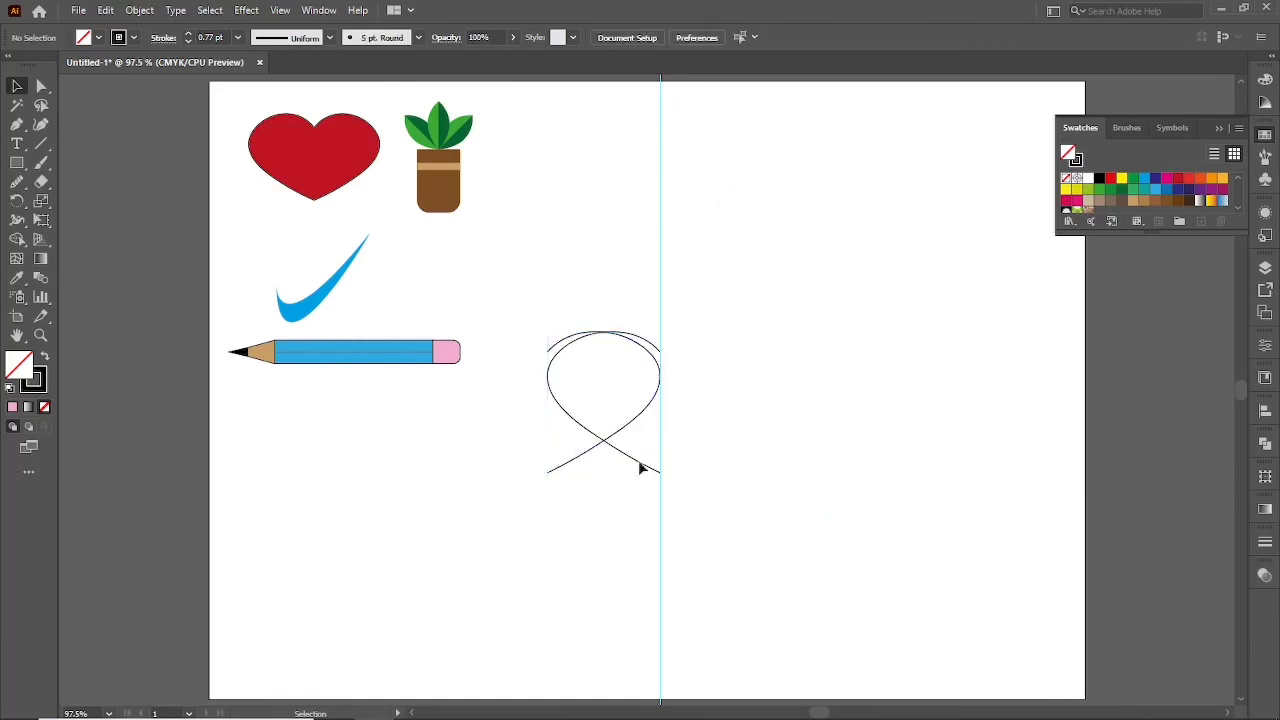
left_click_drag(646, 421, 748, 421)
left_click(742, 485)
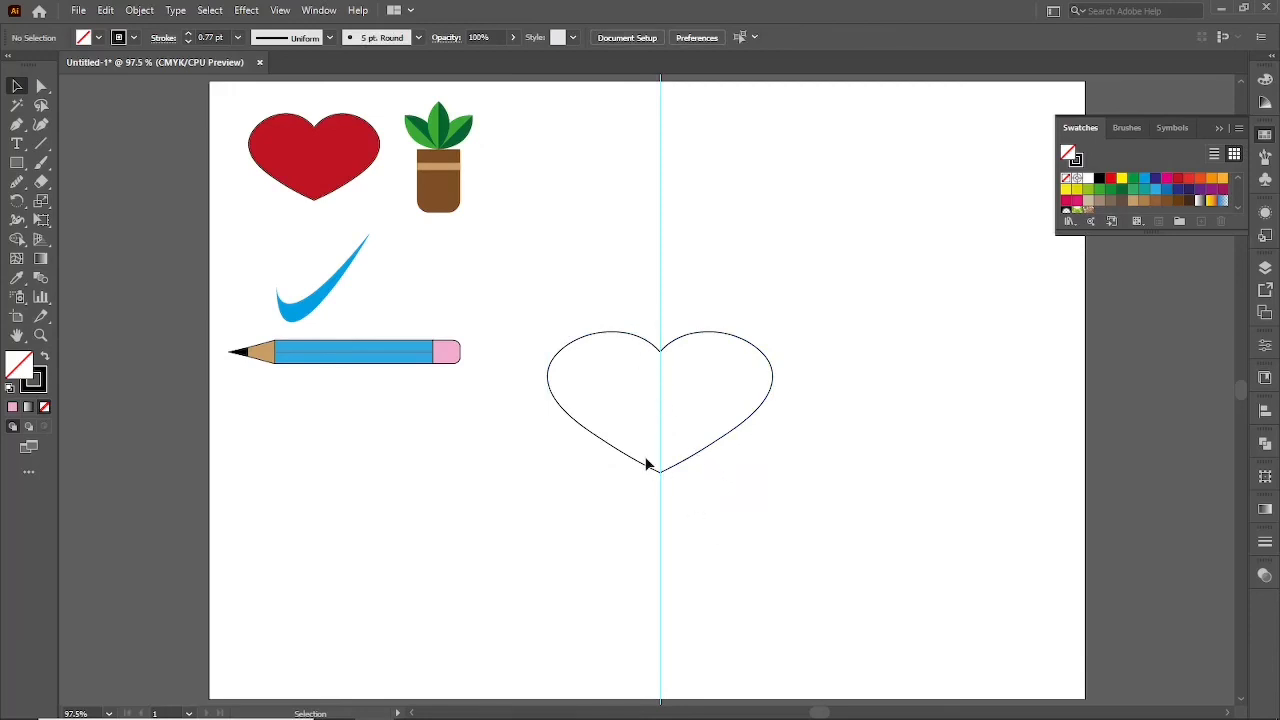
Average the two bottom tip anchors (Both) and join them
scroll(672, 479, "up", 2)
scroll(672, 479, "up", 4)
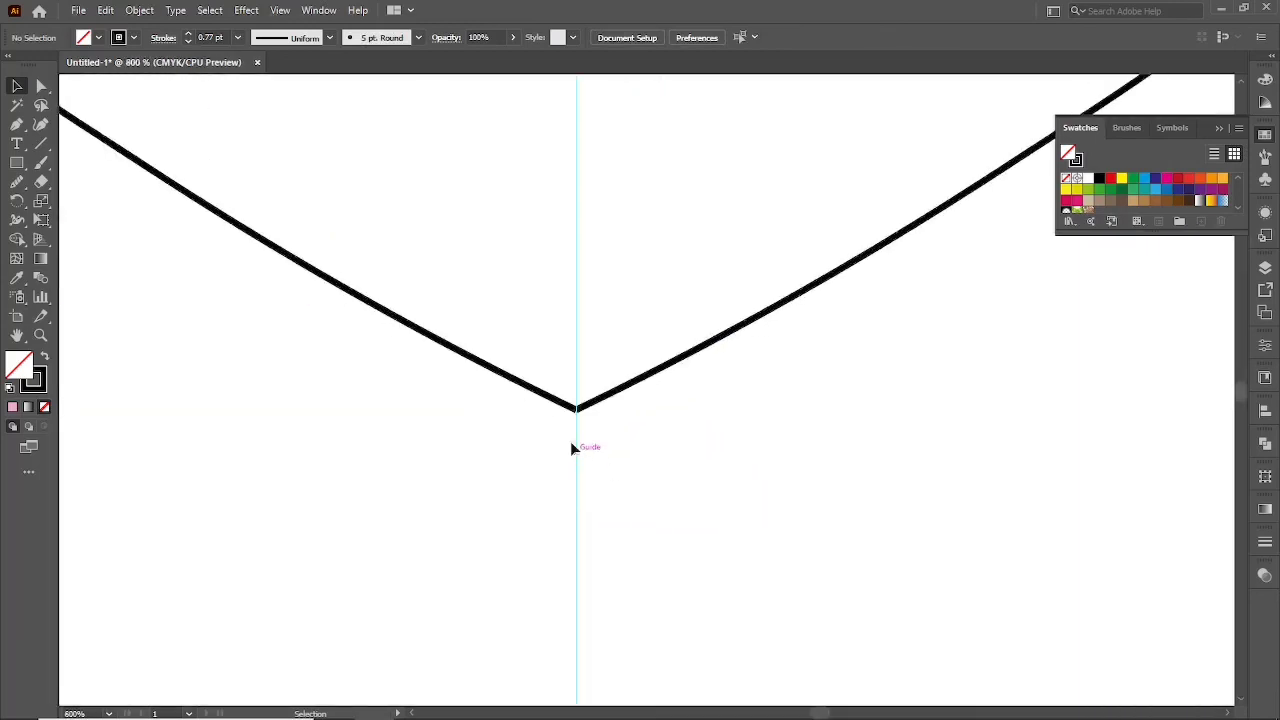
scroll(563, 418, "up", 3)
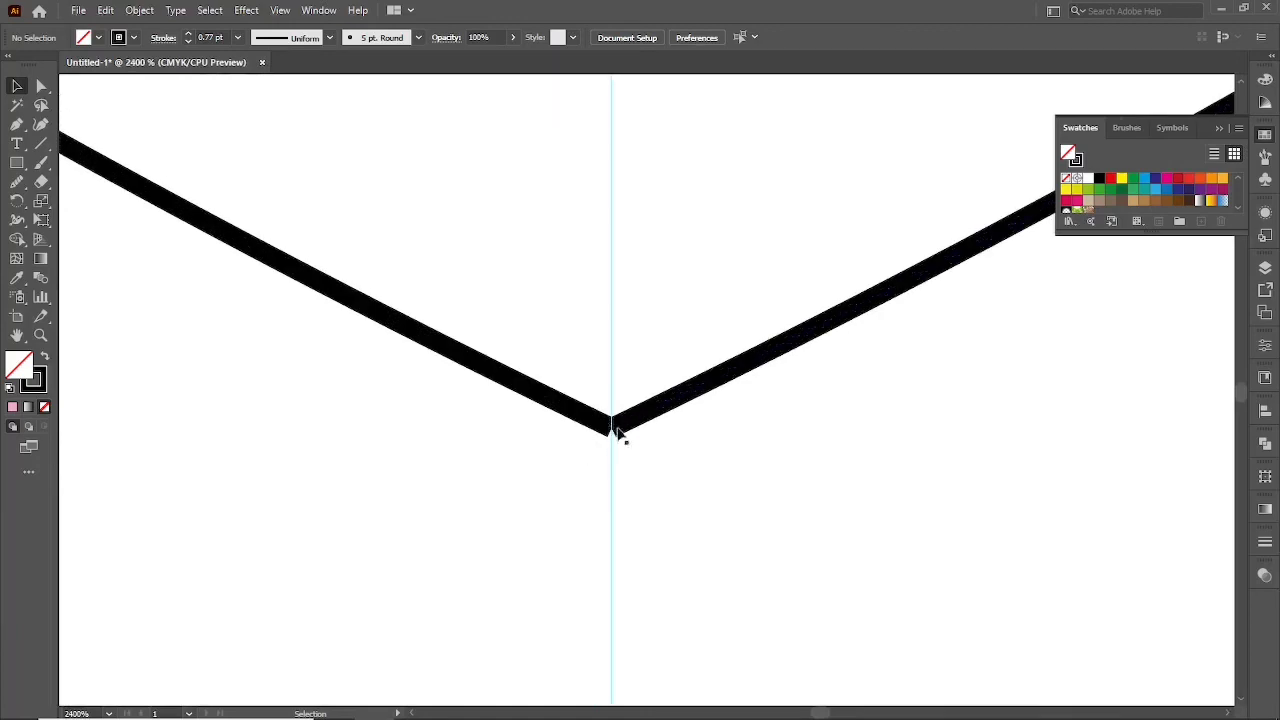
key("a")
left_click_drag(640, 463, 560, 391)
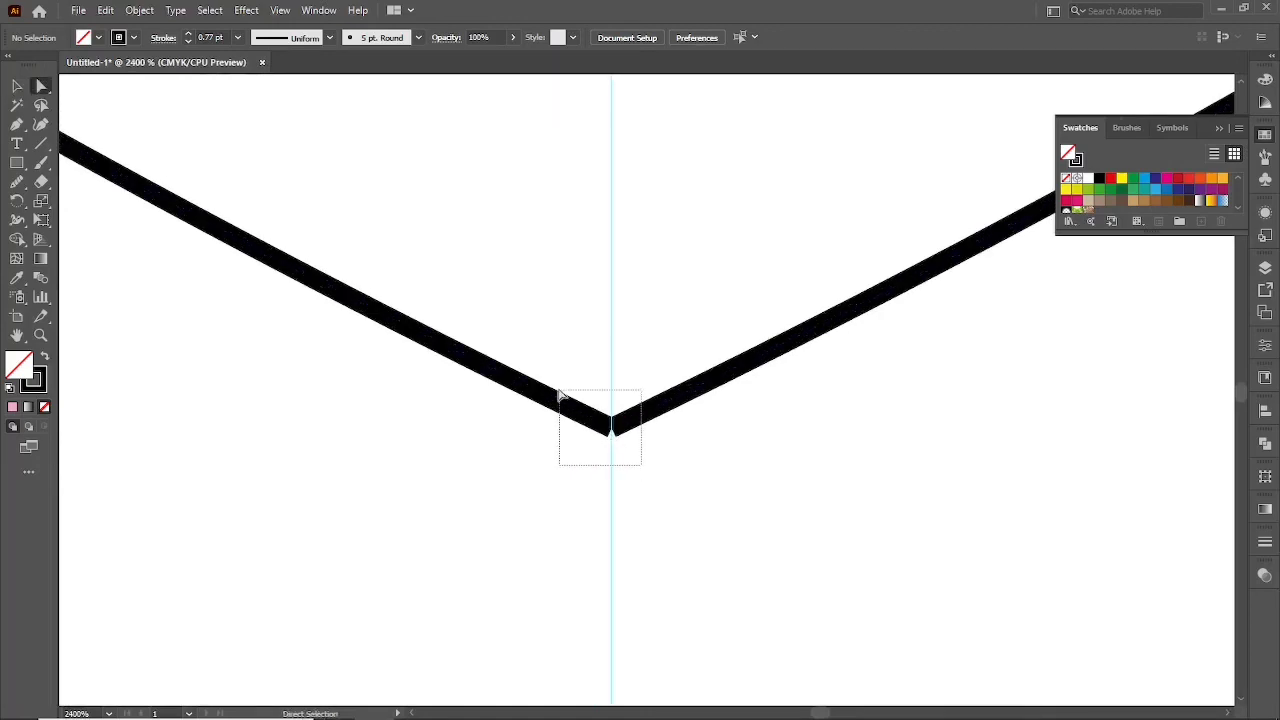
right_click(586, 356)
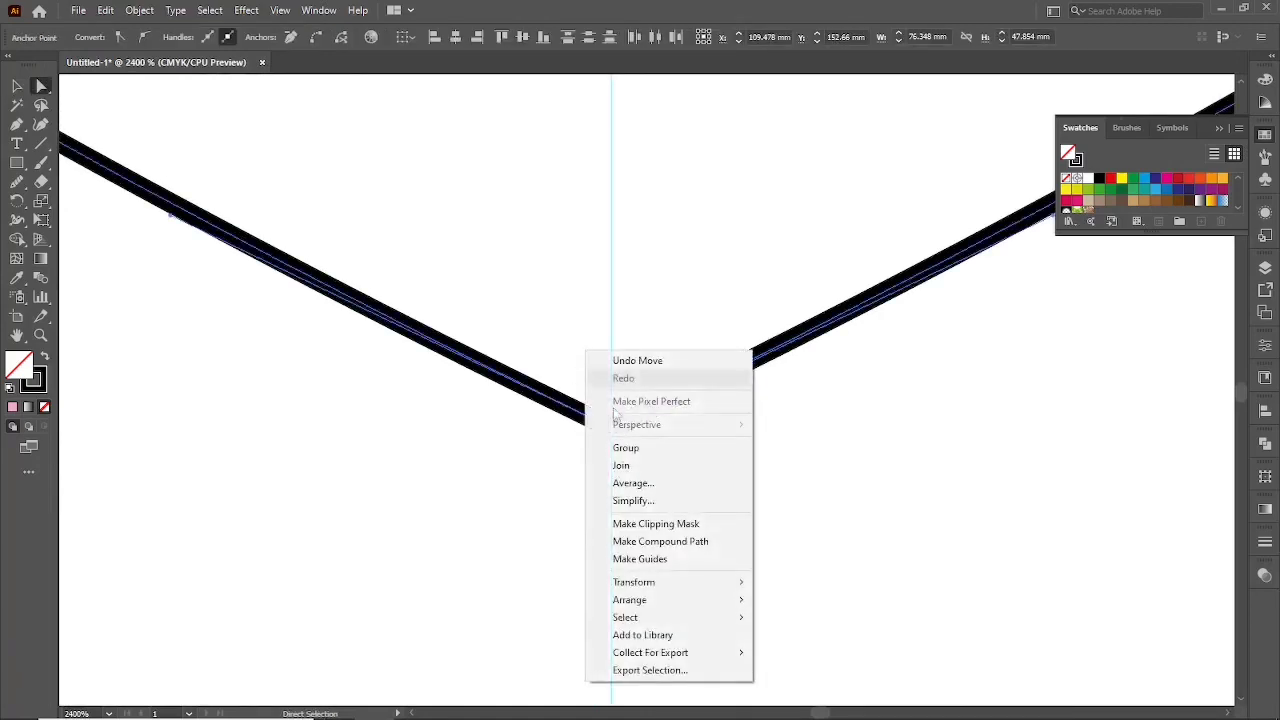
left_click(632, 483)
left_click(600, 418)
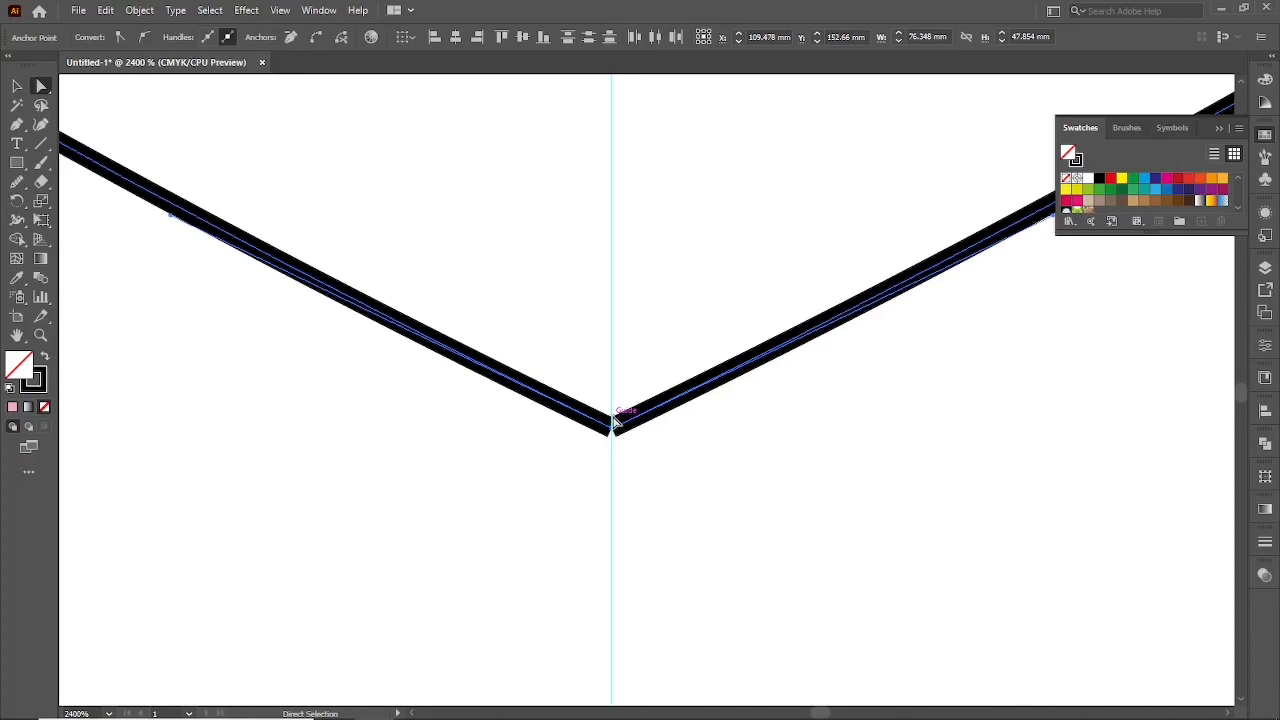
right_click(614, 420)
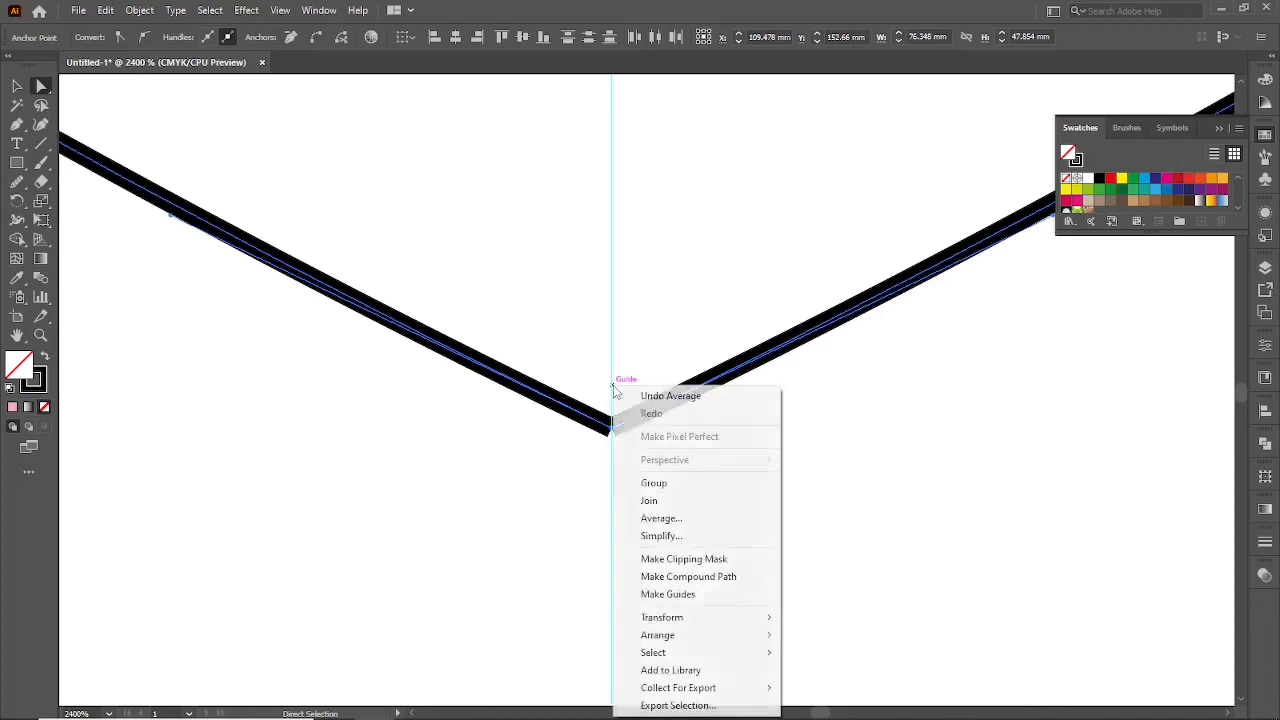
left_click(678, 502)
left_click(685, 517)
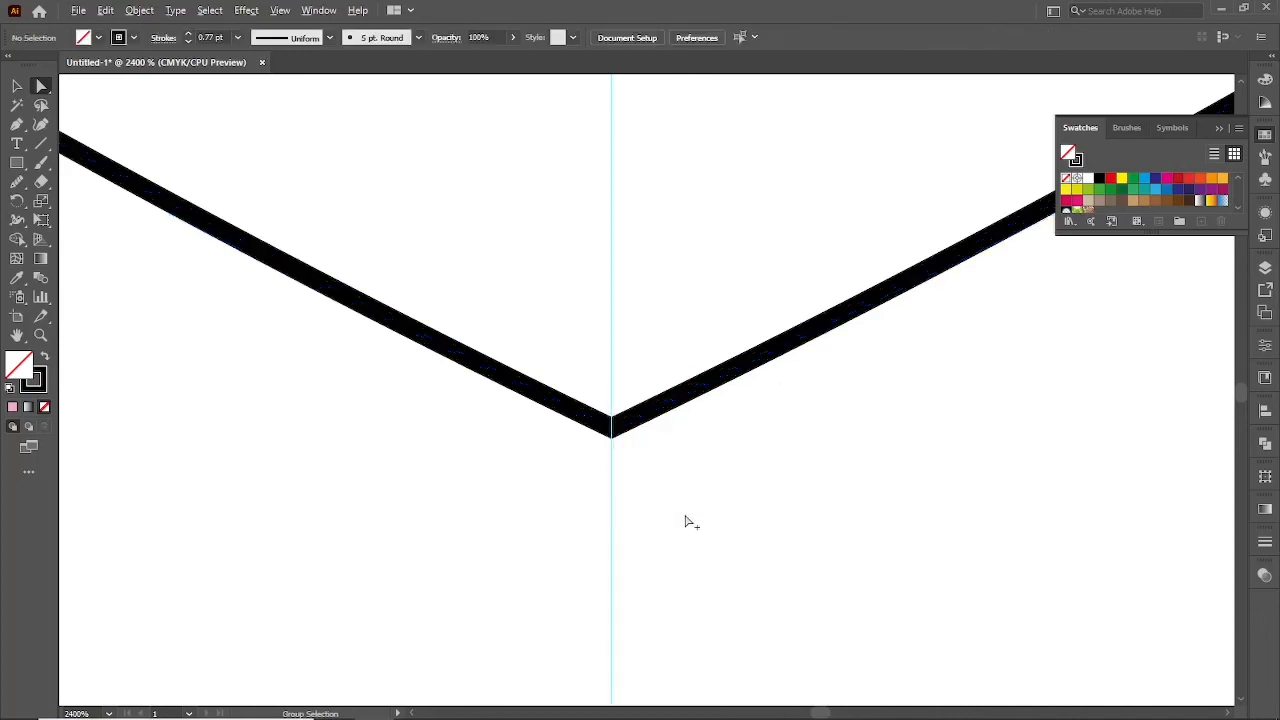
Join the two open anchors at the heart's top notch
scroll(683, 512, "down", 6)
scroll(663, 160, "up", 3)
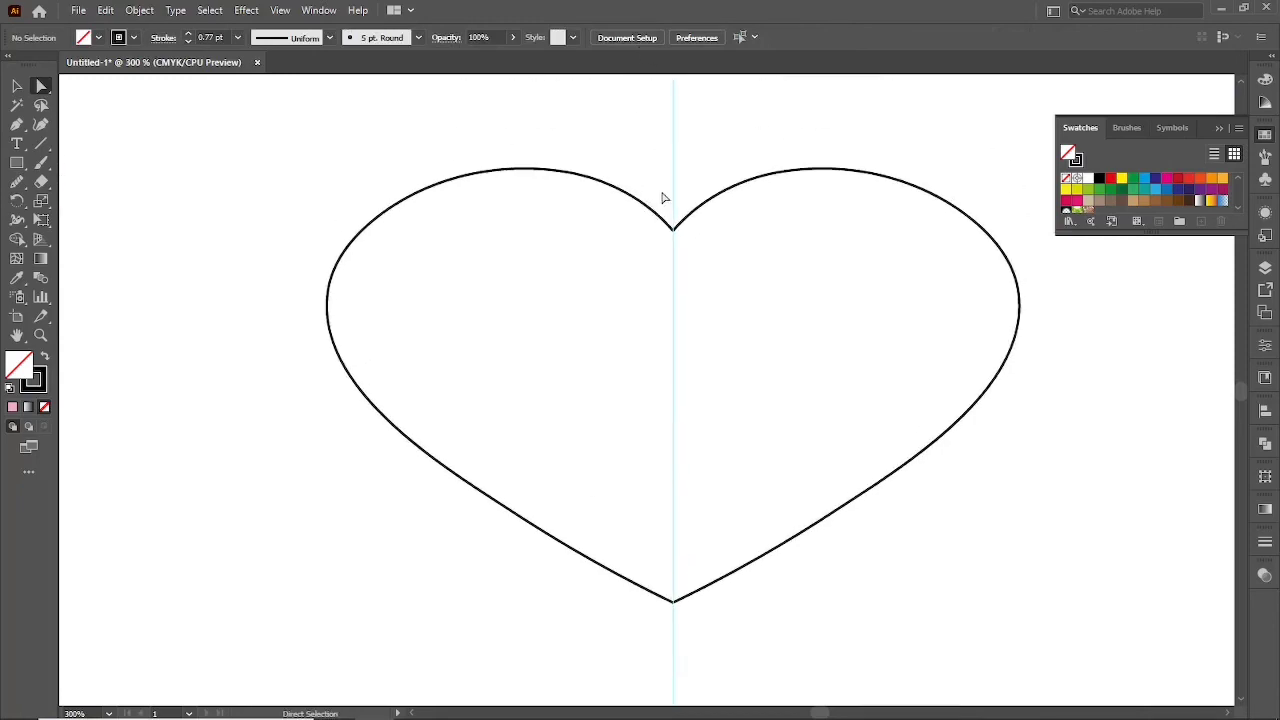
left_click_drag(662, 192, 683, 238)
right_click(661, 187)
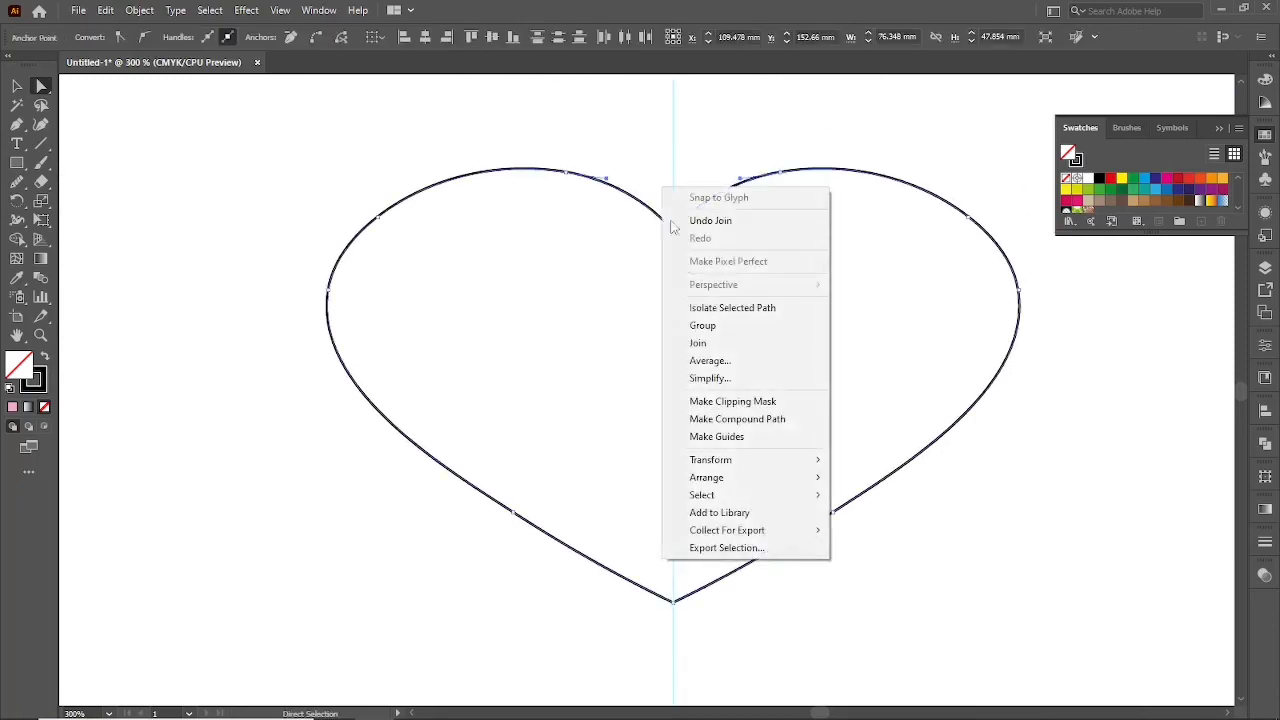
left_click(703, 343)
left_click(833, 570)
Fill the new heart red, scale it down, and move it beside the plant
scroll(830, 571, "down", 3)
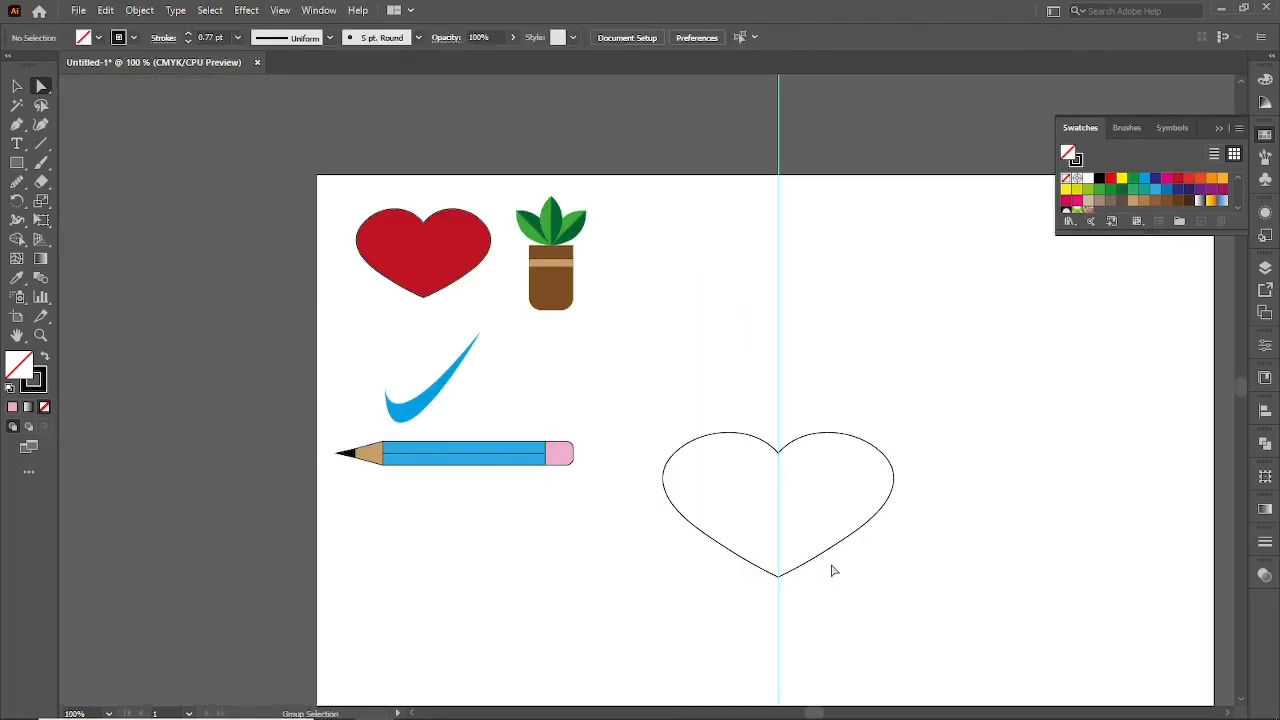
key("v")
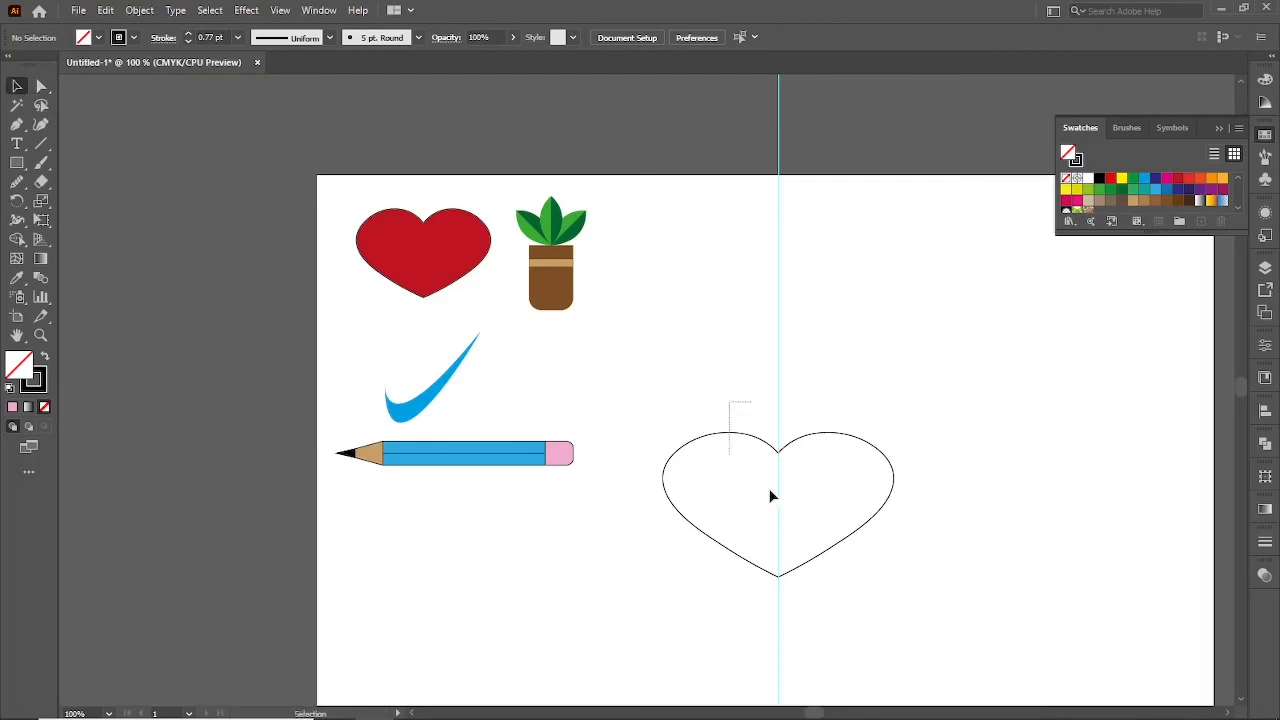
left_click(765, 437)
left_click(1109, 178)
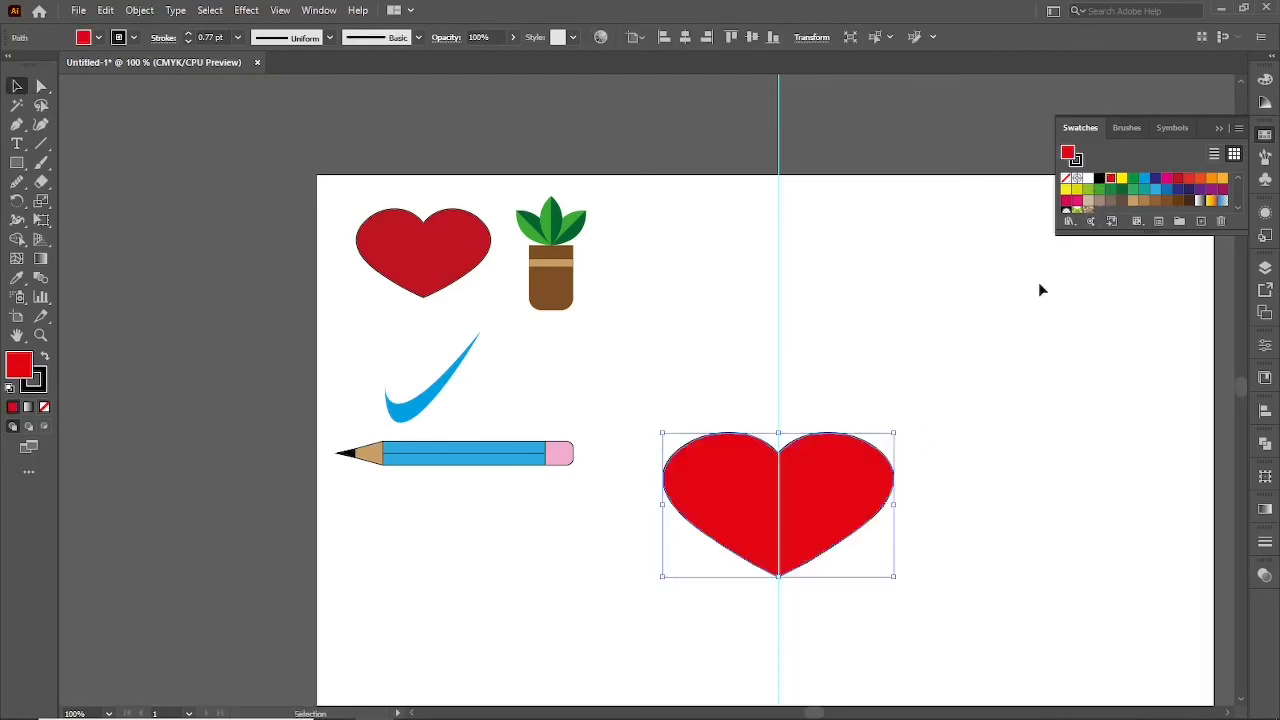
mouse_move(893, 433)
left_mouse_down()
mouse_move(860, 497)
mouse_move(818, 506)
mouse_move(664, 284)
left_mouse_up()
left_click_drag(550, 283, 579, 385)
Move the small heart, plant pot, blue swoosh and pencil close together beside the large heart
mouse_move(660, 287)
left_mouse_down()
mouse_move(510, 319)
mouse_move(538, 297)
mouse_move(528, 305)
mouse_move(520, 284)
left_mouse_up()
left_click(546, 266)
left_click_drag(585, 400, 568, 400)
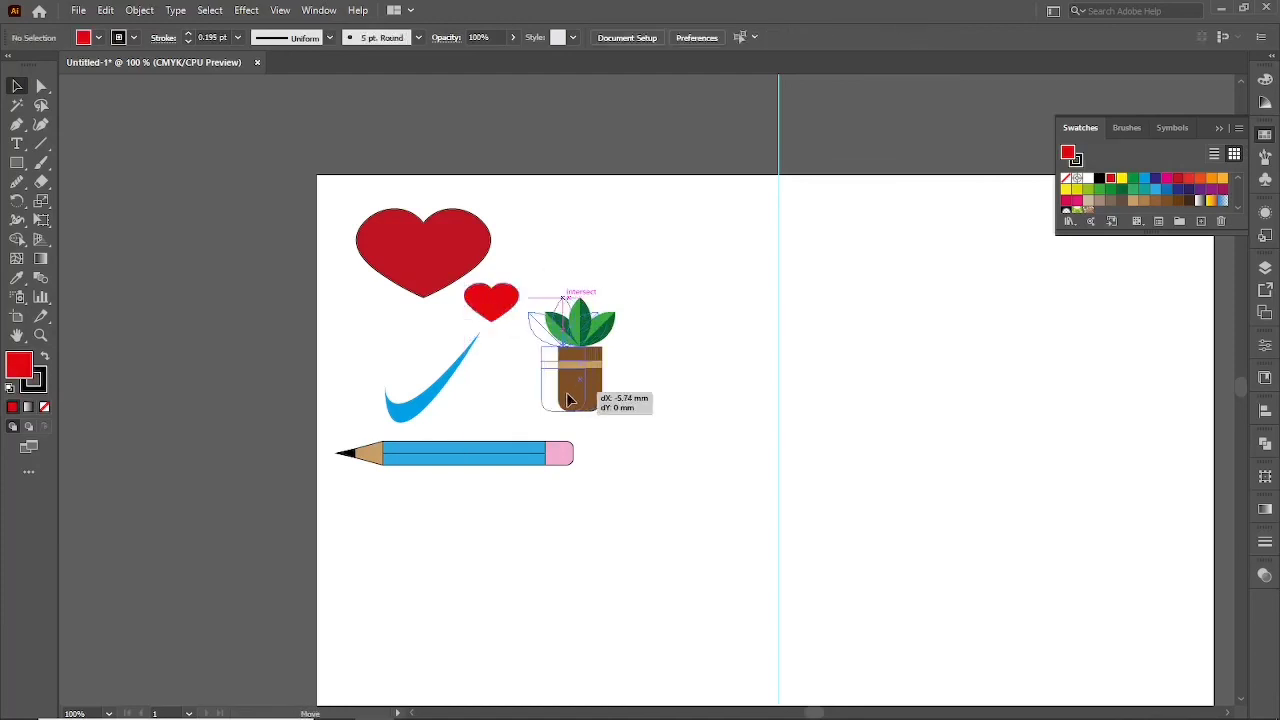
left_click(631, 275)
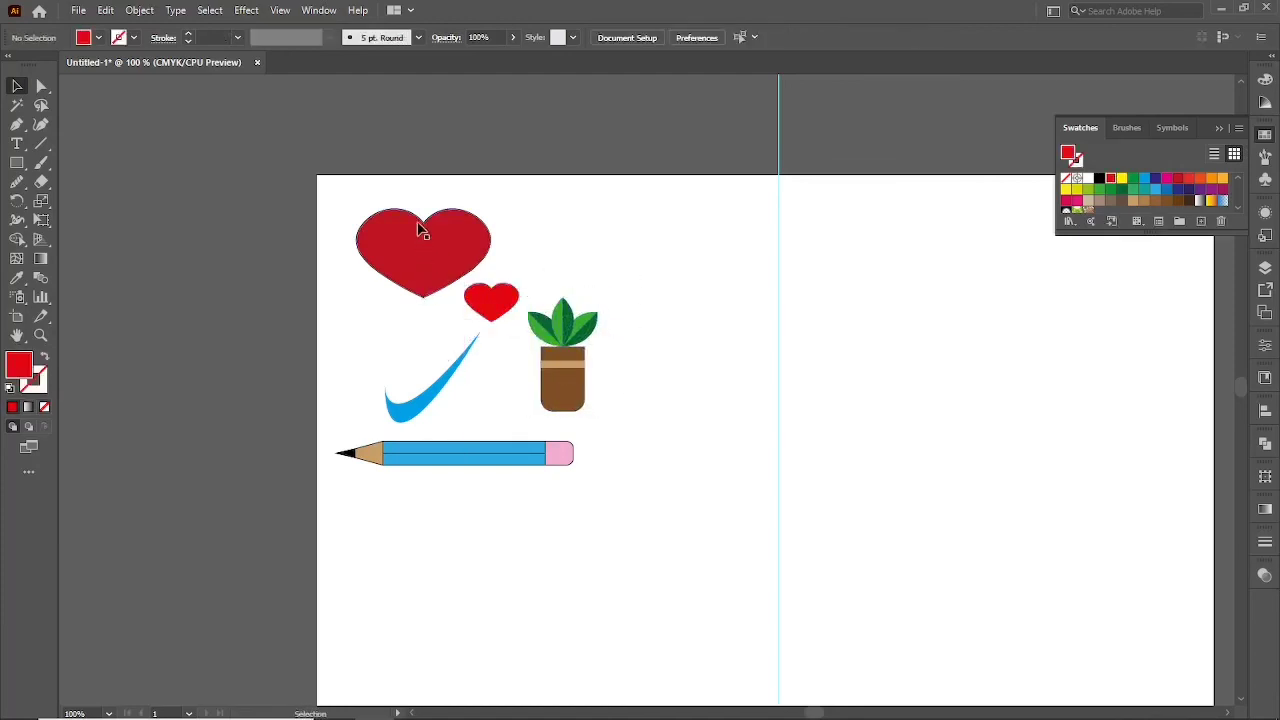
left_click_drag(437, 388, 398, 358)
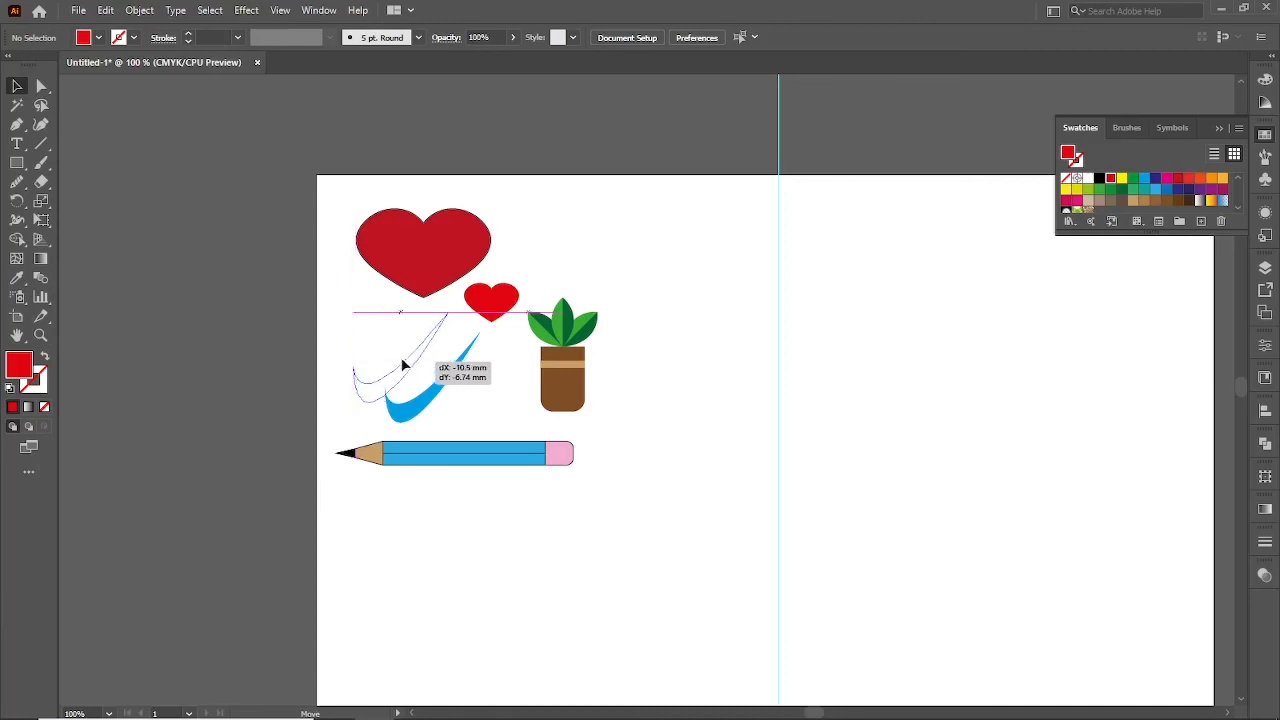
left_click_drag(562, 382, 564, 299)
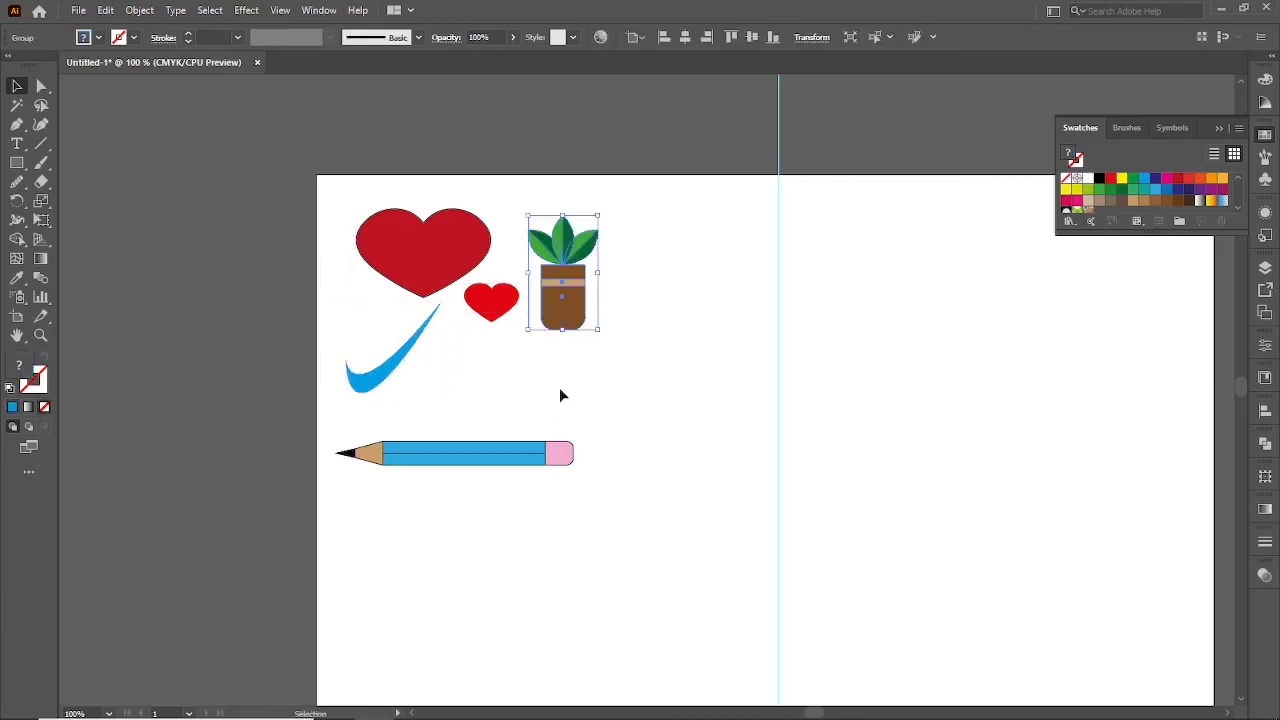
left_click_drag(501, 454, 565, 380)
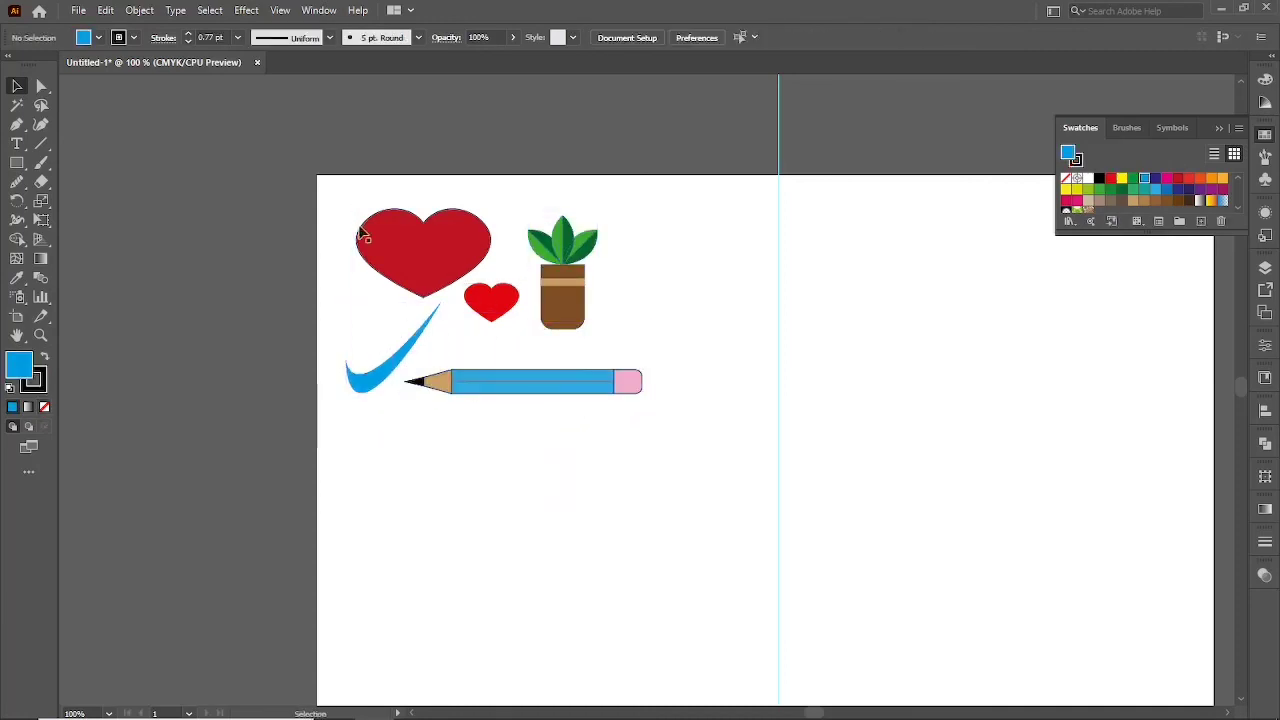
Marquee-select all the icons and move the cluster up and left, then recentre the view
mouse_move(330, 172)
left_mouse_down()
mouse_move(656, 416)
mouse_move(598, 348)
left_mouse_up()
left_click_drag(543, 307, 508, 279)
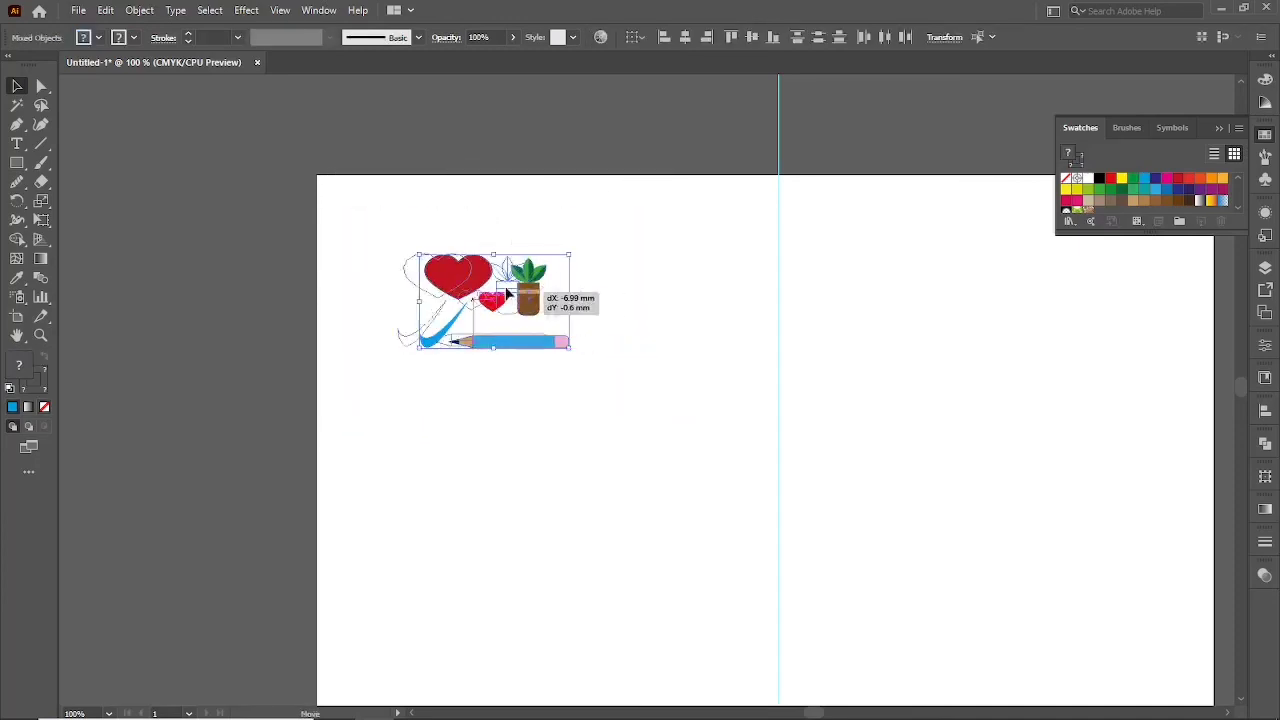
left_click(582, 528)
scroll(582, 528, "down", 1)
left_click_drag(624, 591, 585, 503)
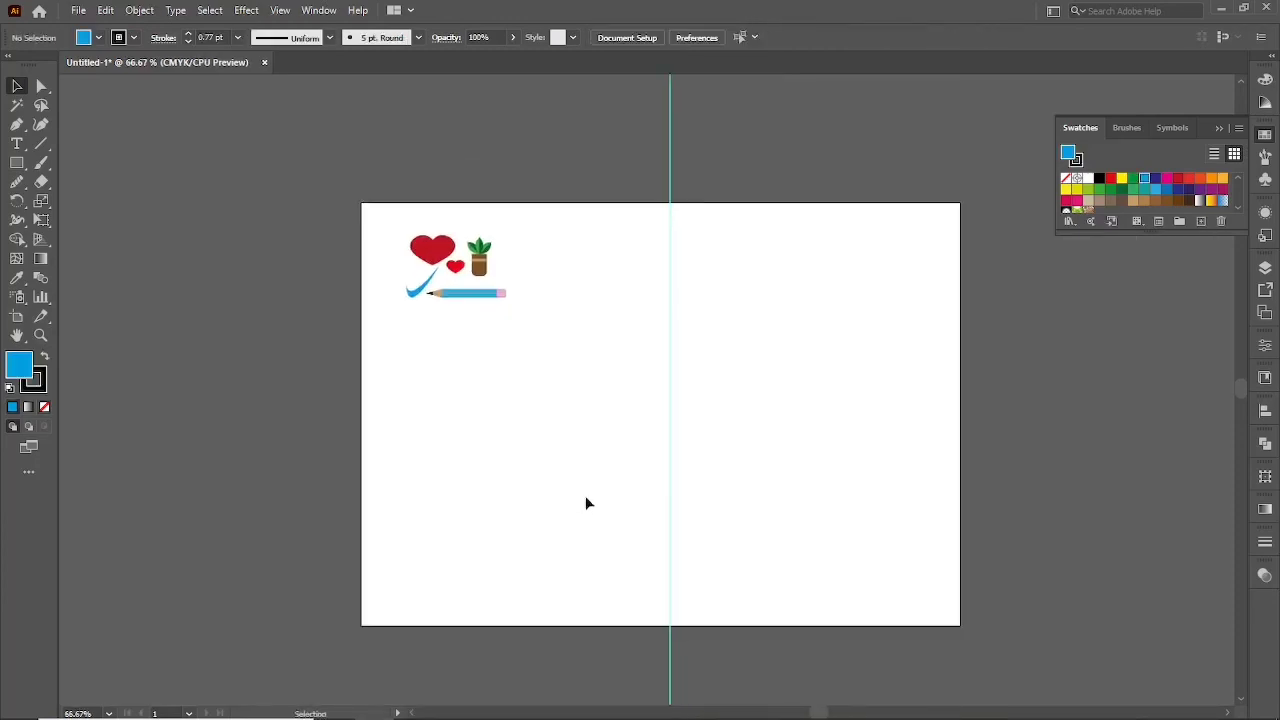
scroll(679, 460, "up", 1)
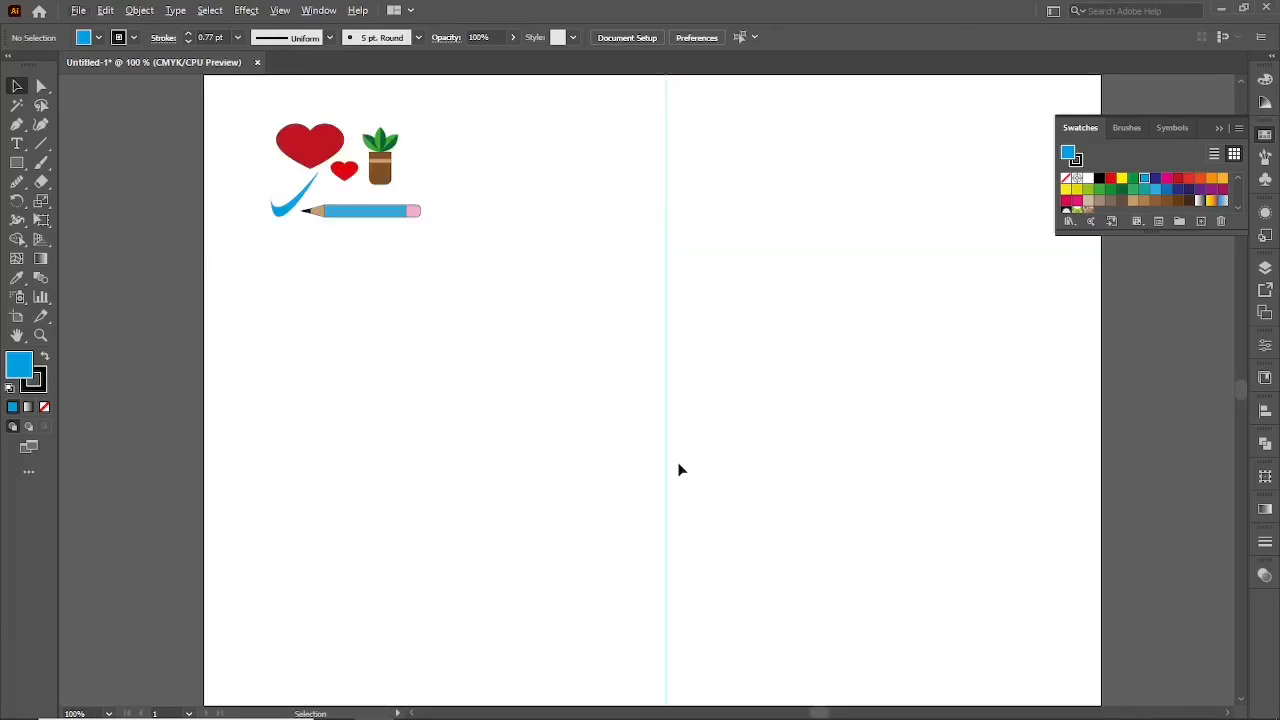
Unlock the guides and delete the vertical guide
right_click(542, 388)
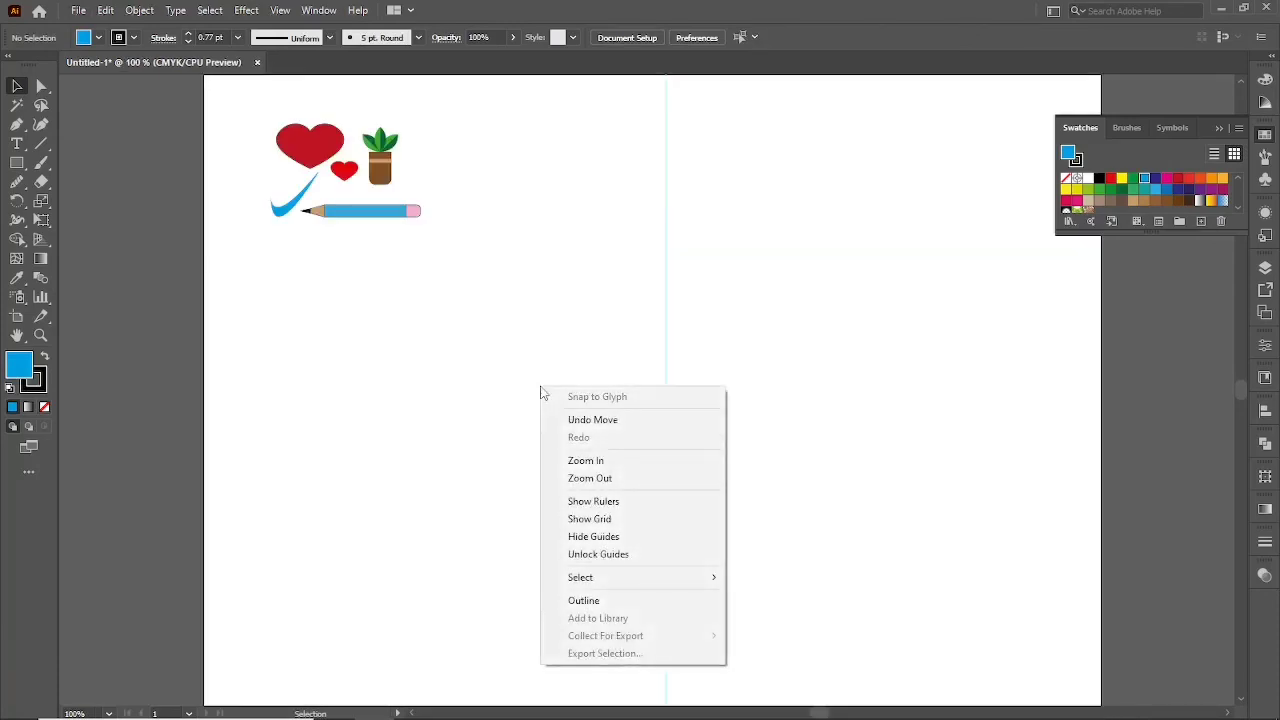
left_click(609, 560)
left_click_drag(694, 494, 724, 524)
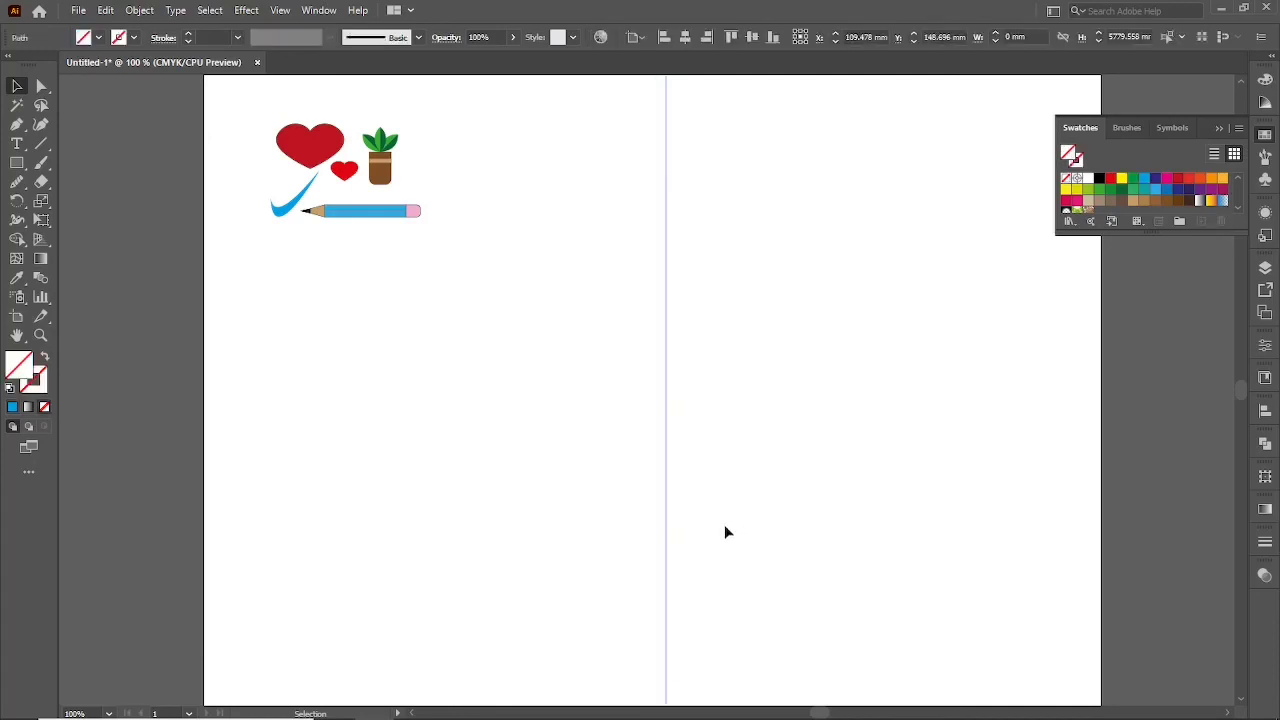
key("Delete")
Reset fill and stroke to the default white and black, and scale up all the icons together
key("d")
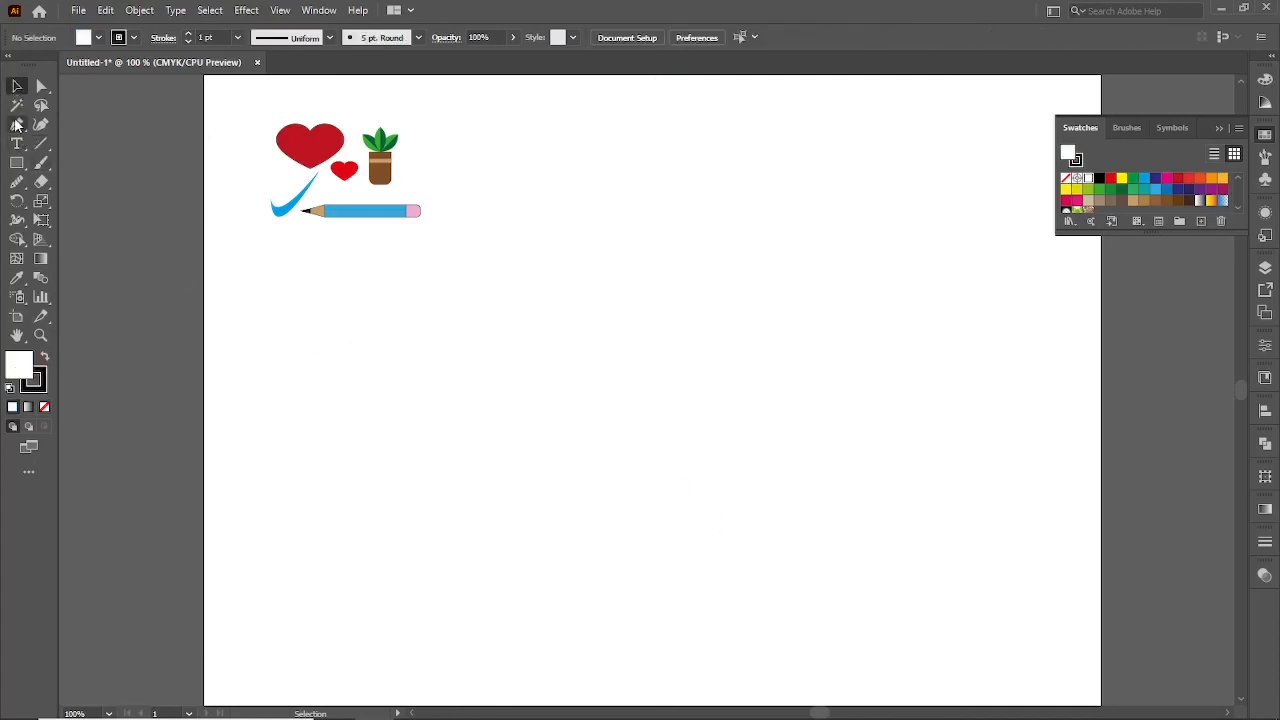
mouse_move(249, 103)
left_mouse_down()
mouse_move(428, 231)
mouse_move(457, 283)
left_mouse_up()
left_click(451, 326)
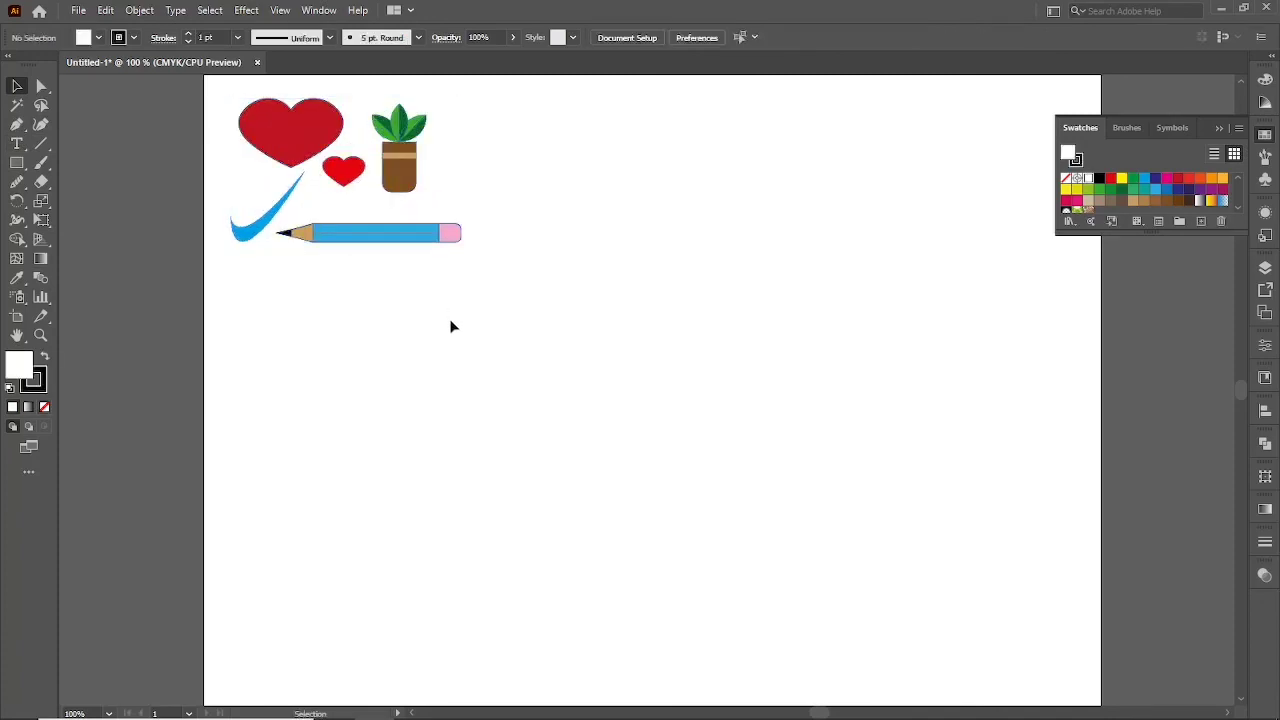
Pan the artboard view and preview the anchor-point editing tools in the pen flyout
left_click_drag(525, 262, 483, 317)
left_click_drag(473, 430, 496, 388)
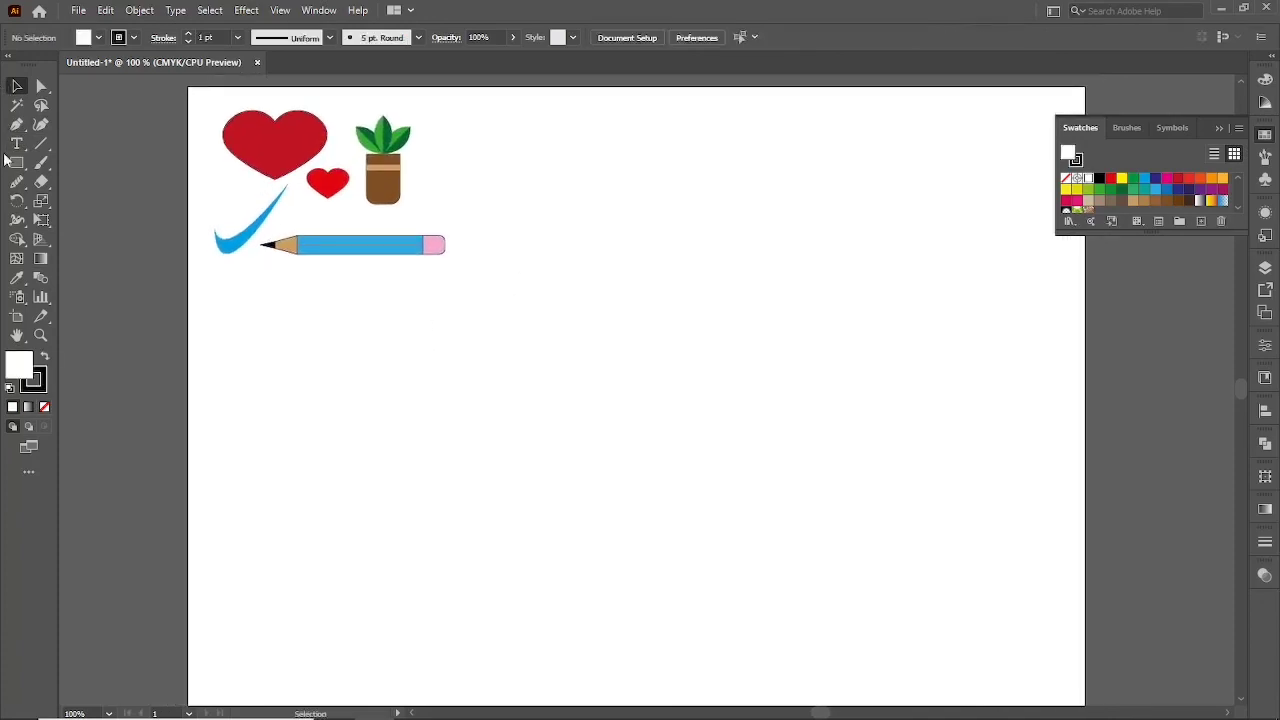
left_click_drag(17, 124, 104, 146)
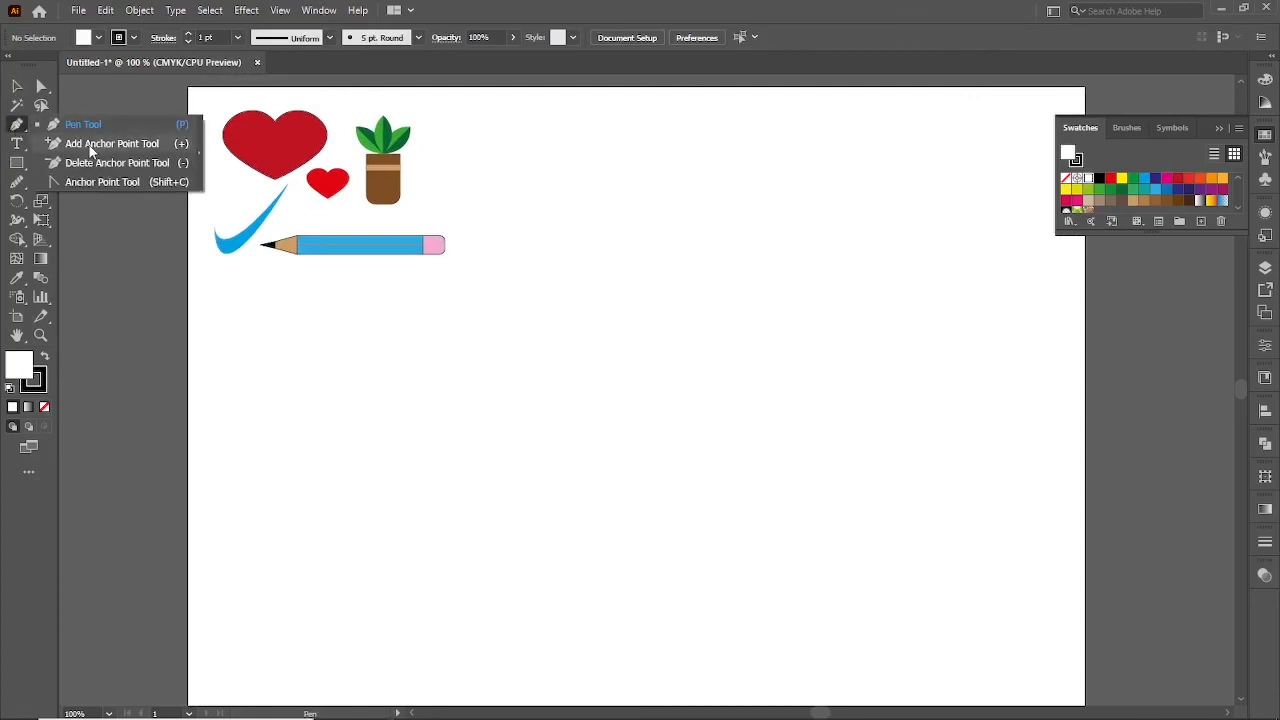
left_click(14, 87)
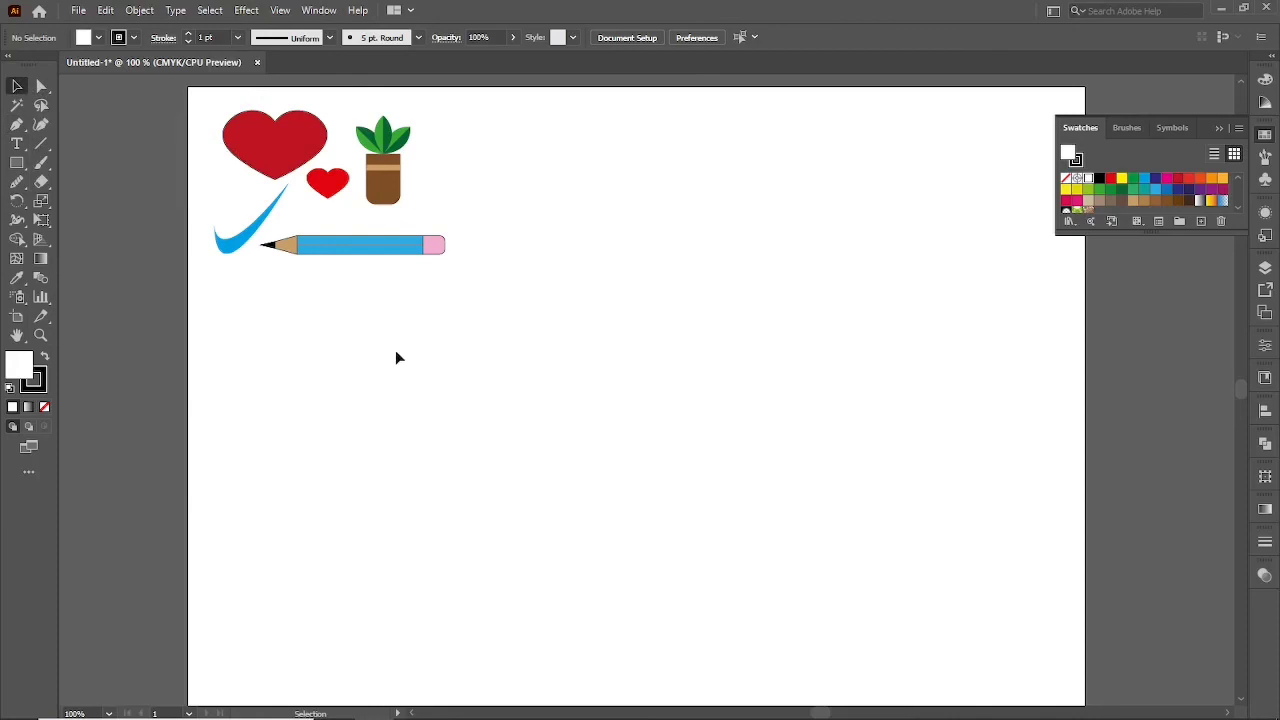
Draw a straight horizontal two-anchor line mid-artboard with the Pen tool
key("p")
left_click(468, 388)
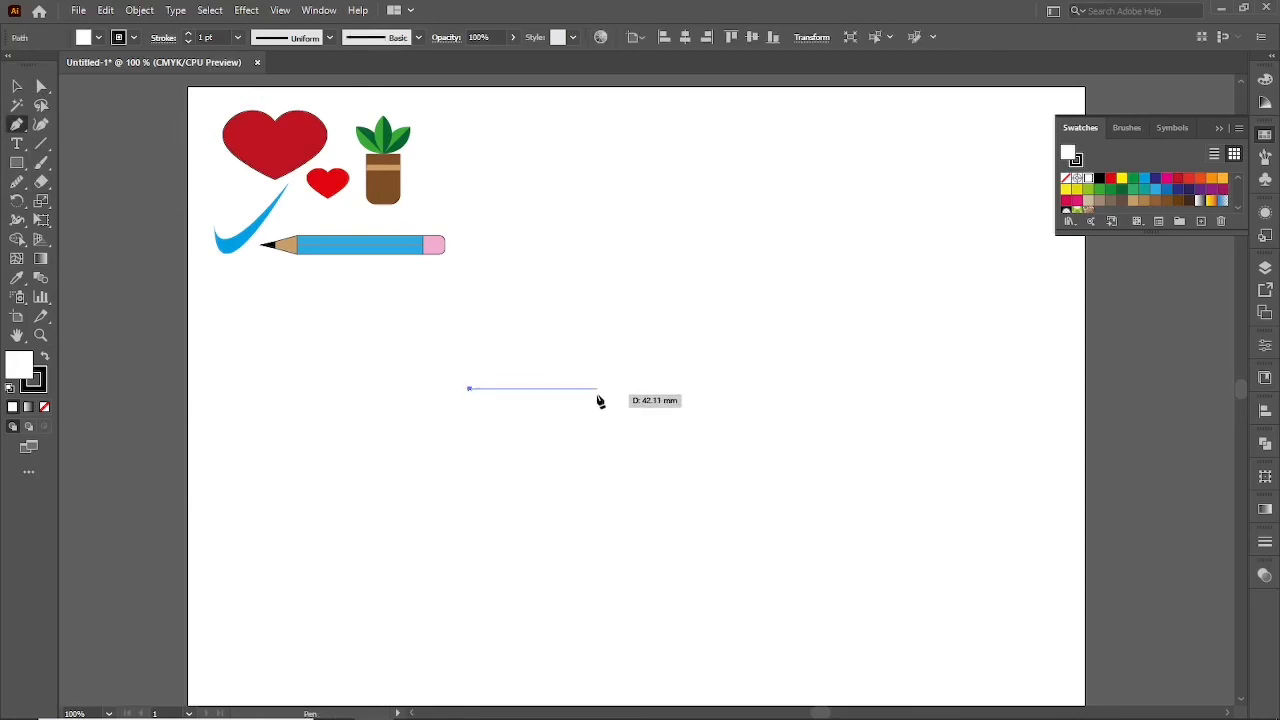
left_click_drag(656, 388, 640, 440)
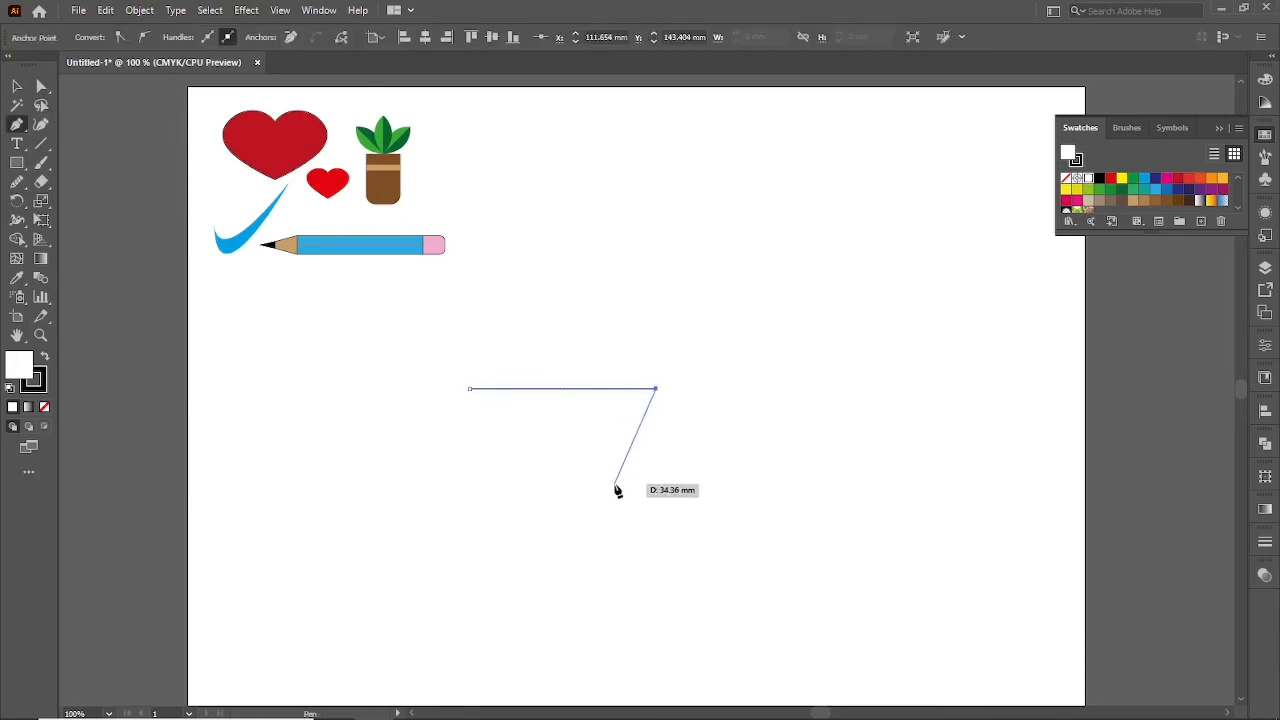
key("v")
left_click(581, 517)
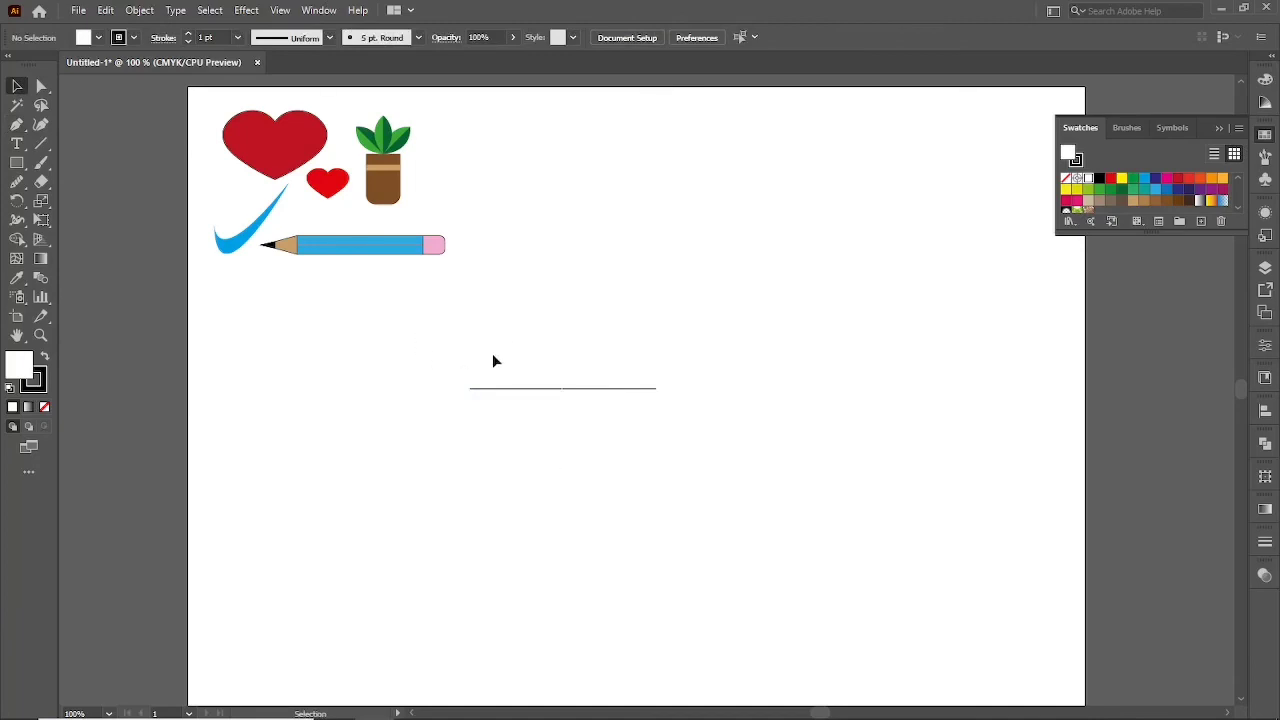
Select the horizontal line, then select its anchor points with Direct Selection
left_click_drag(474, 354, 531, 412)
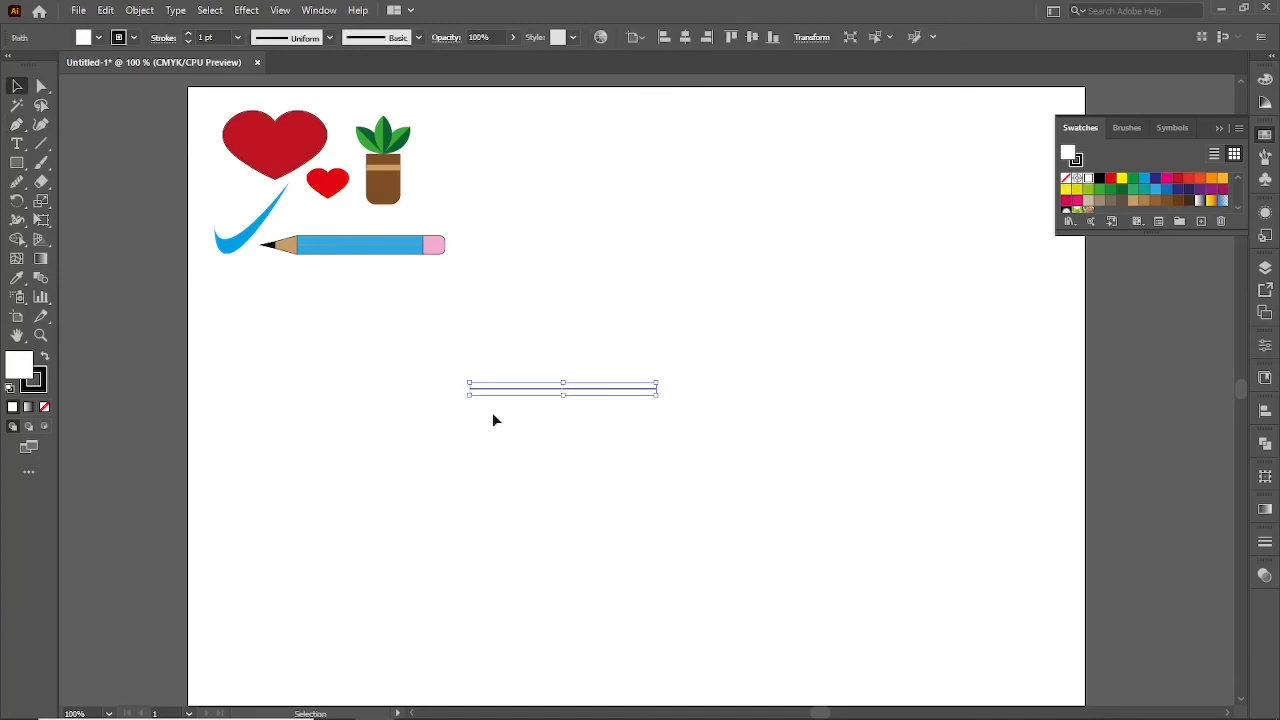
left_click(493, 419)
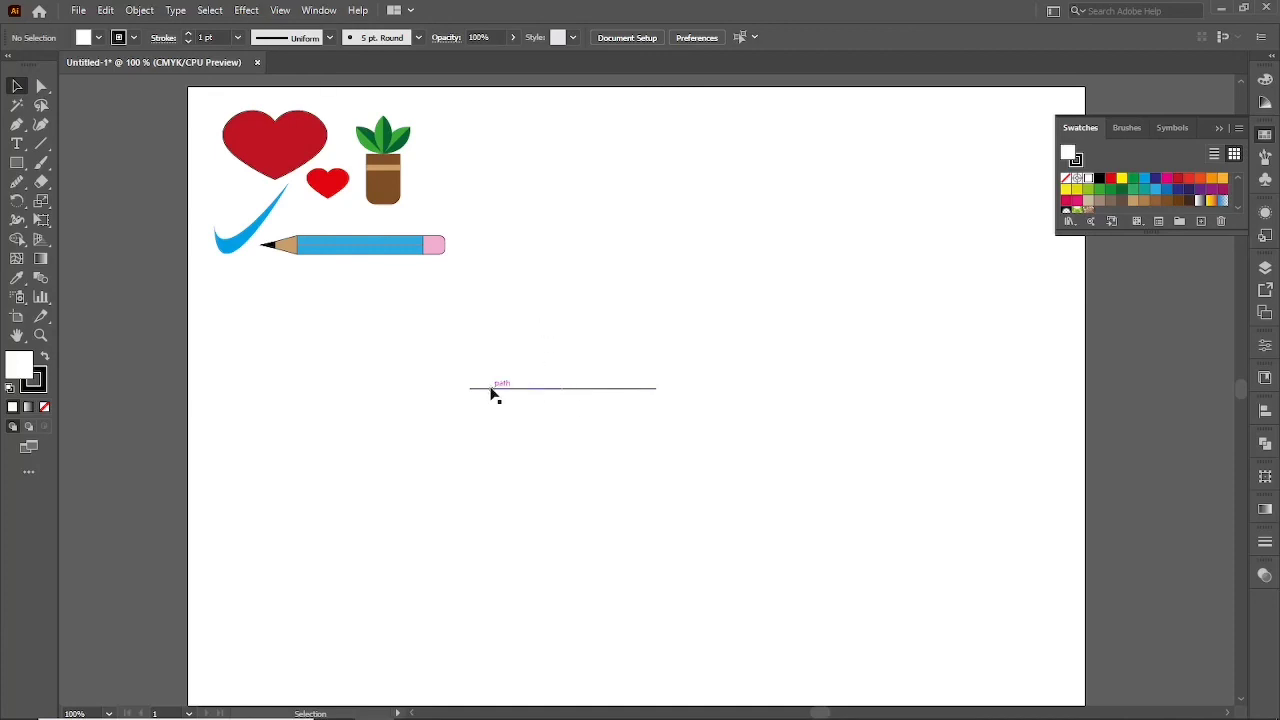
key("a")
left_click_drag(430, 362, 688, 424)
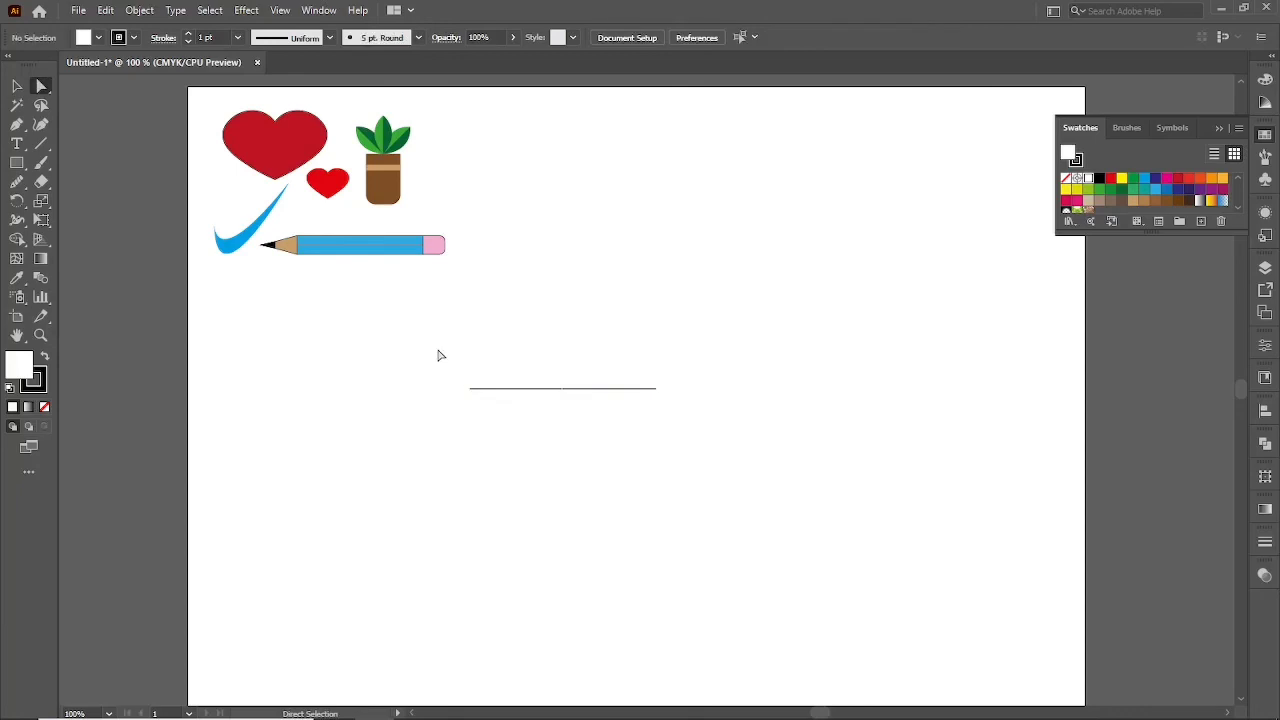
left_click_drag(437, 349, 726, 440)
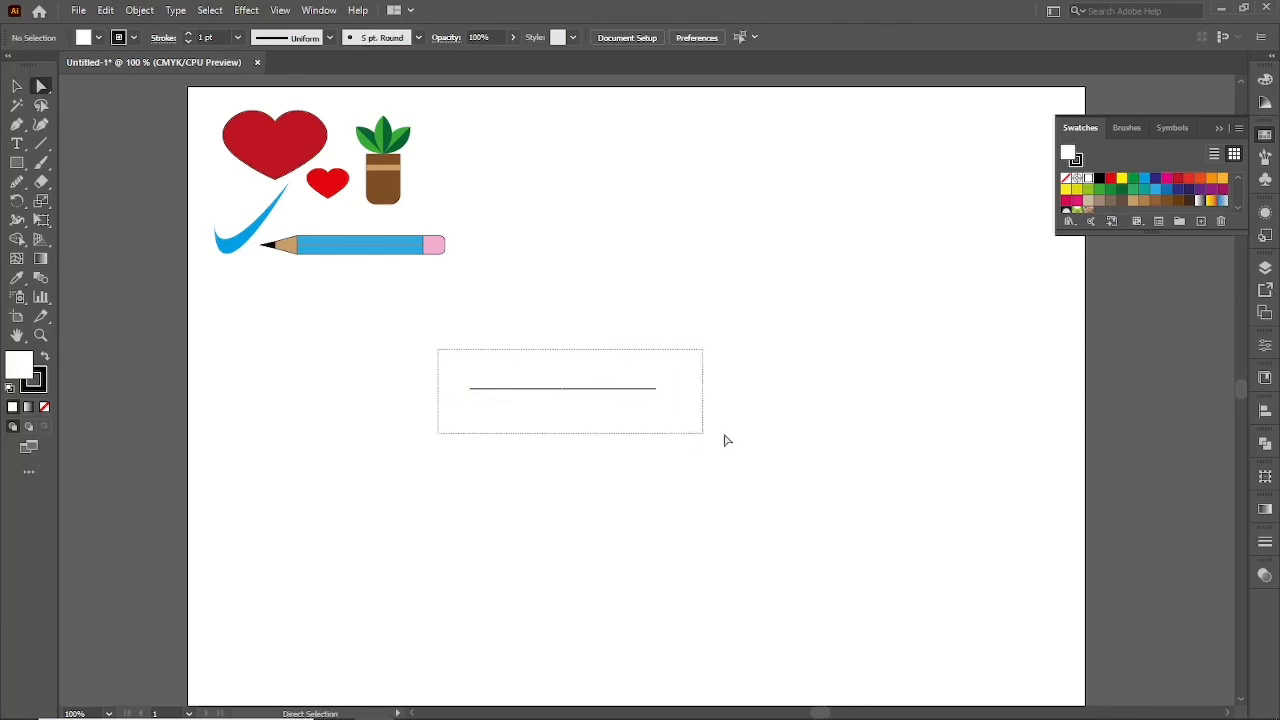
Select the whole horizontal line and show the pen tool's flyout of anchor tools
key("v")
left_click(519, 352)
left_click_drag(520, 337, 577, 446)
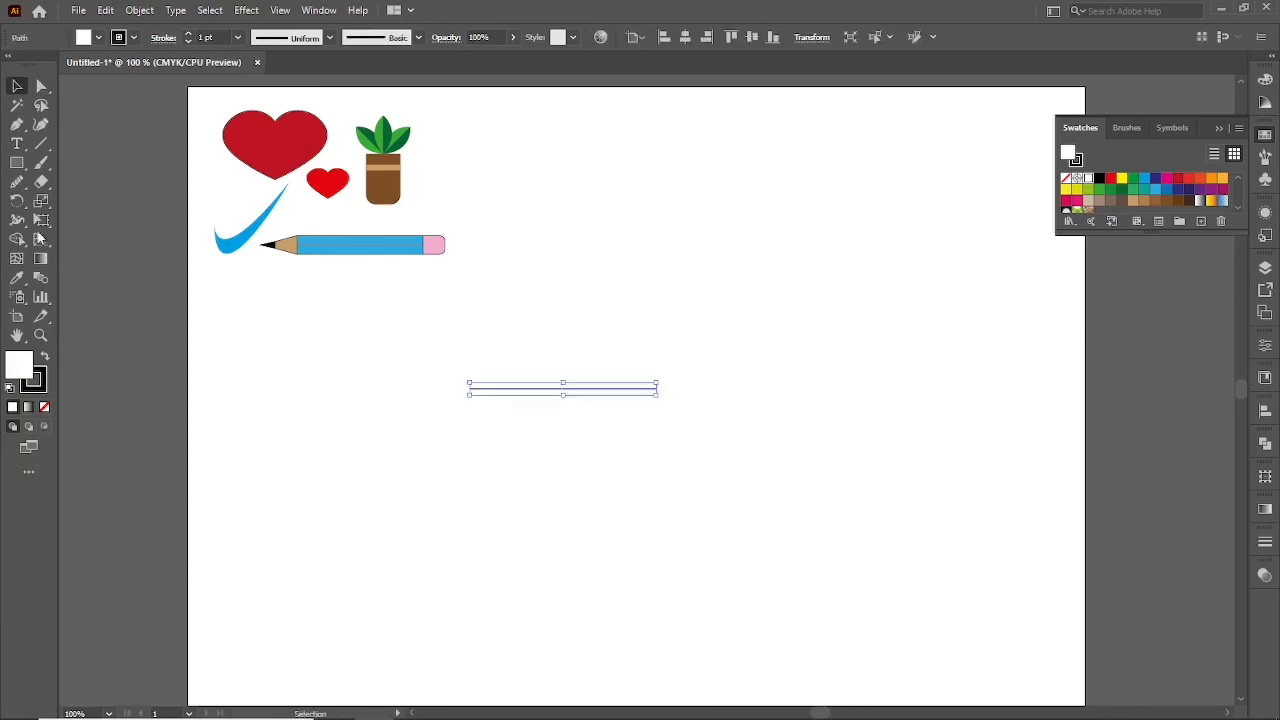
left_click_drag(17, 124, 117, 145)
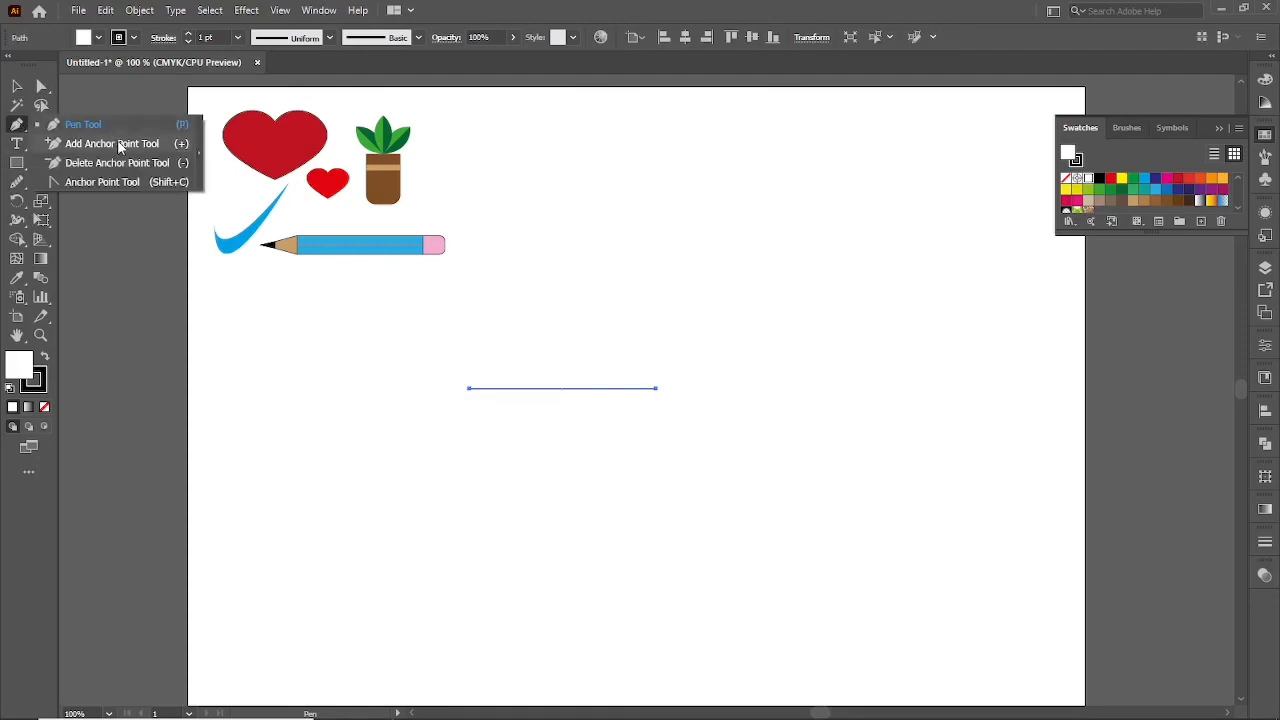
Add two anchors to the line, lifting the left one up and pulling the right one down into a zigzag
left_click(120, 145)
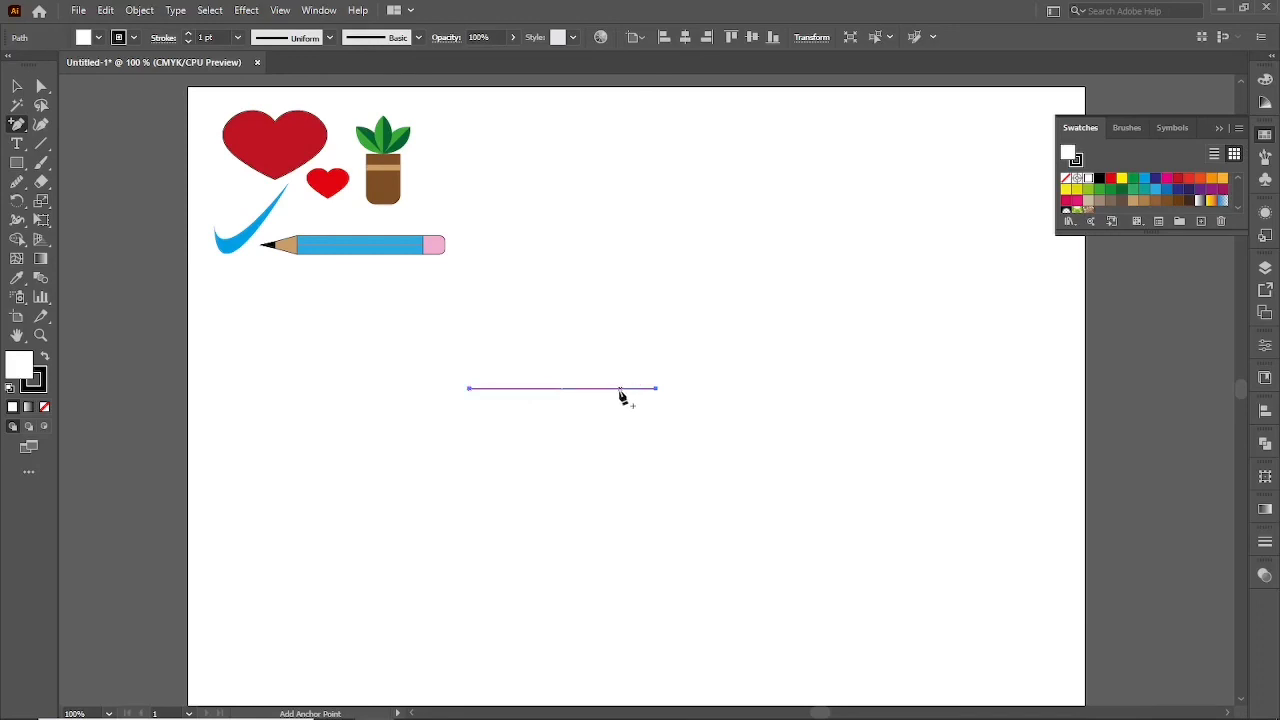
left_click(613, 389)
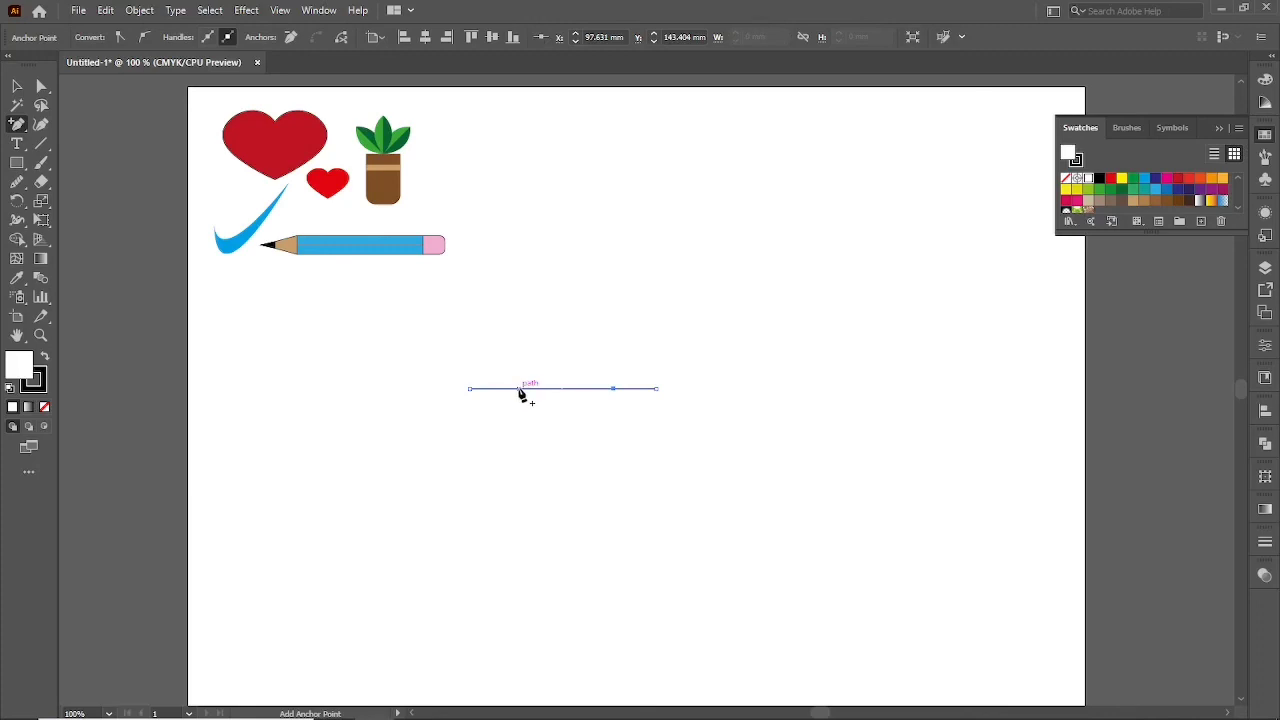
left_click(518, 389)
key("a")
mouse_move(500, 350)
left_mouse_down()
mouse_move(520, 400)
mouse_move(518, 342)
left_mouse_up()
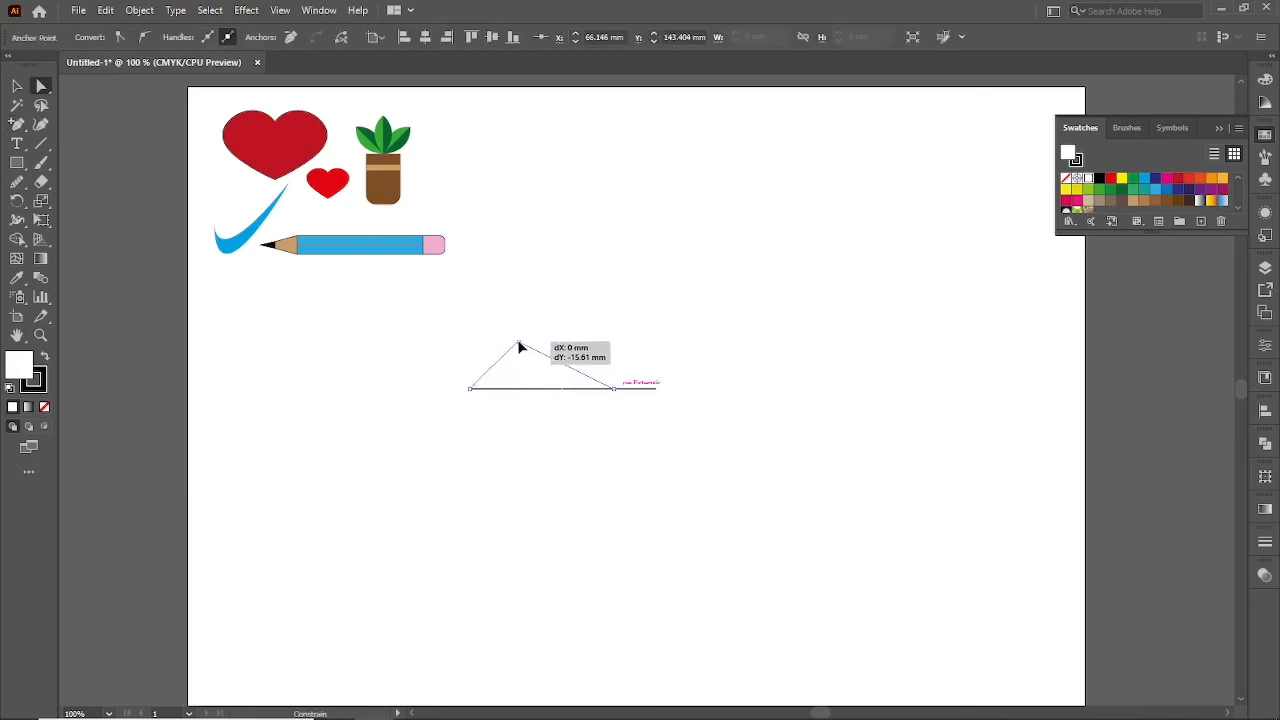
left_click_drag(613, 389, 617, 432)
left_click(617, 344)
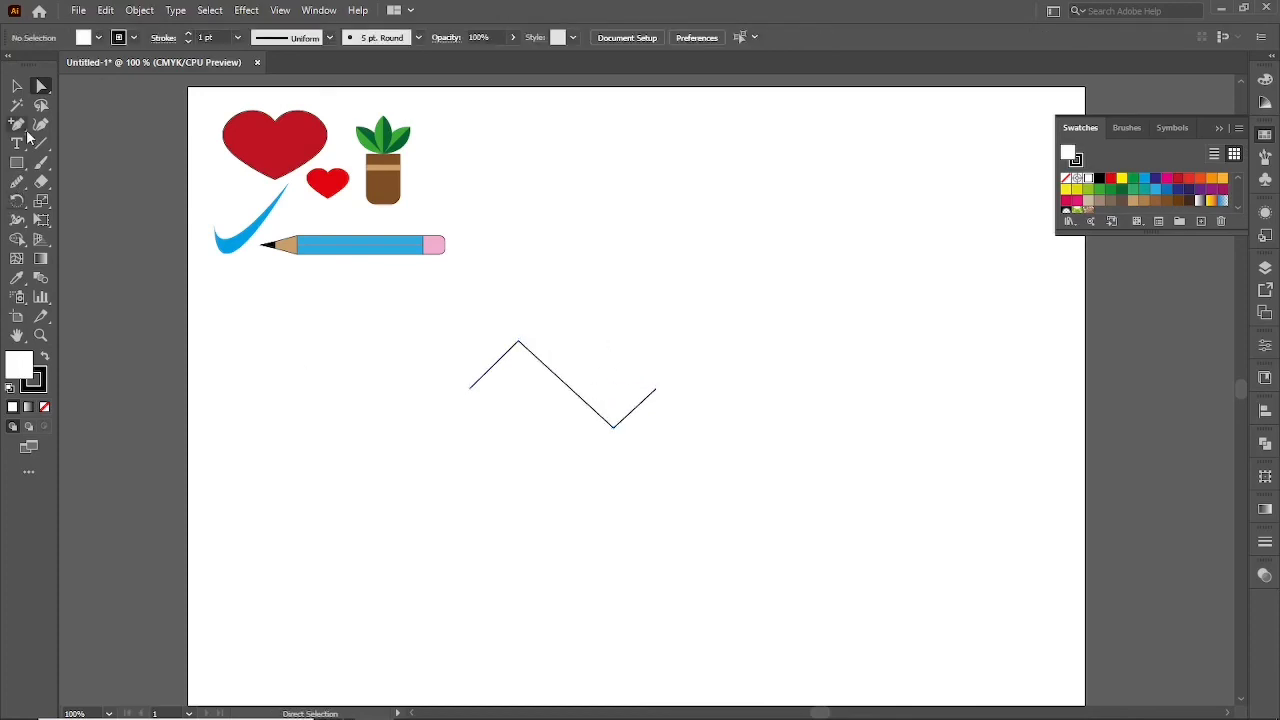
Add an anchor midway on the long diagonal, drag it down-left, then select the zigzag's anchors
left_click(17, 86)
left_click(486, 394)
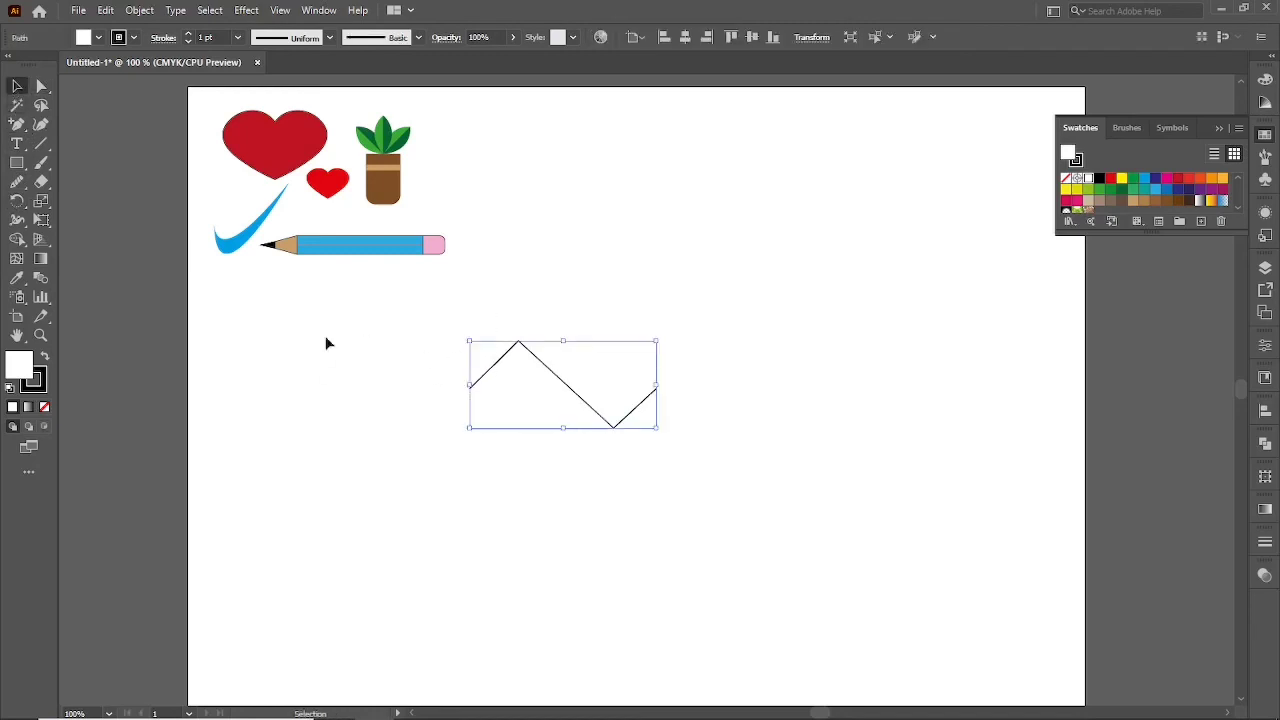
key("plus")
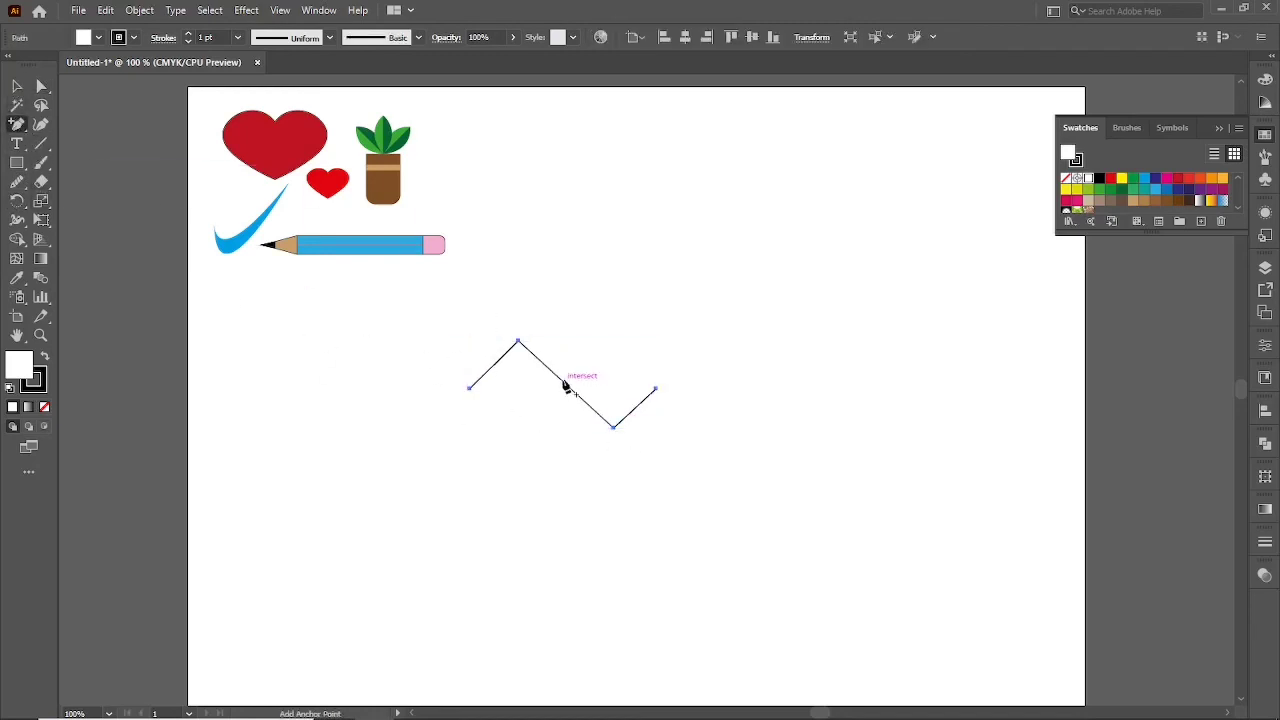
left_click(563, 382)
key("a")
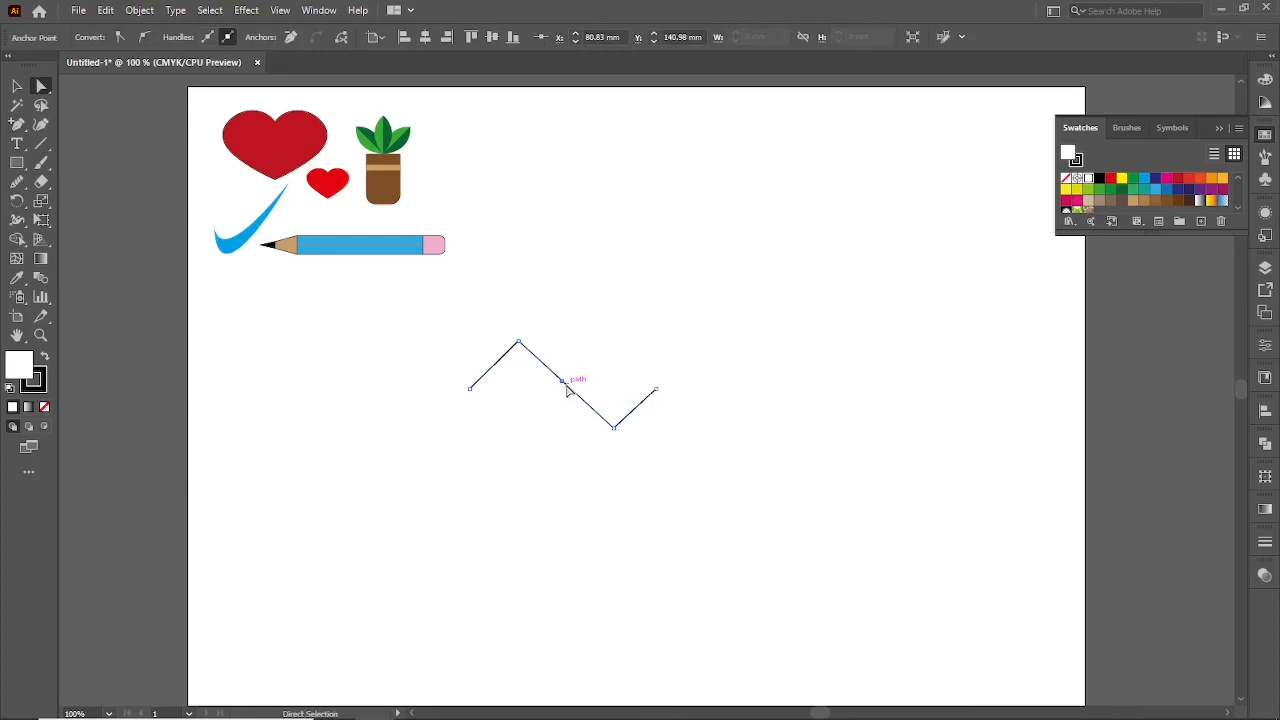
left_click_drag(563, 383, 547, 414)
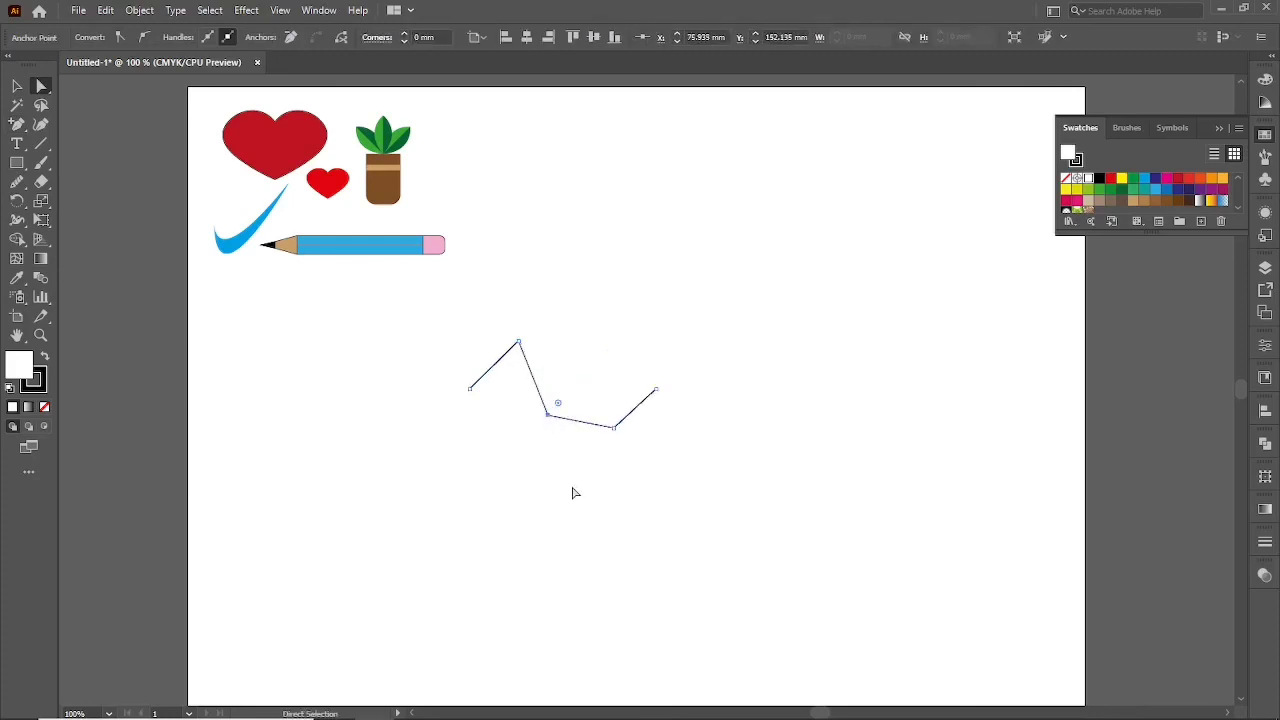
left_click(572, 491)
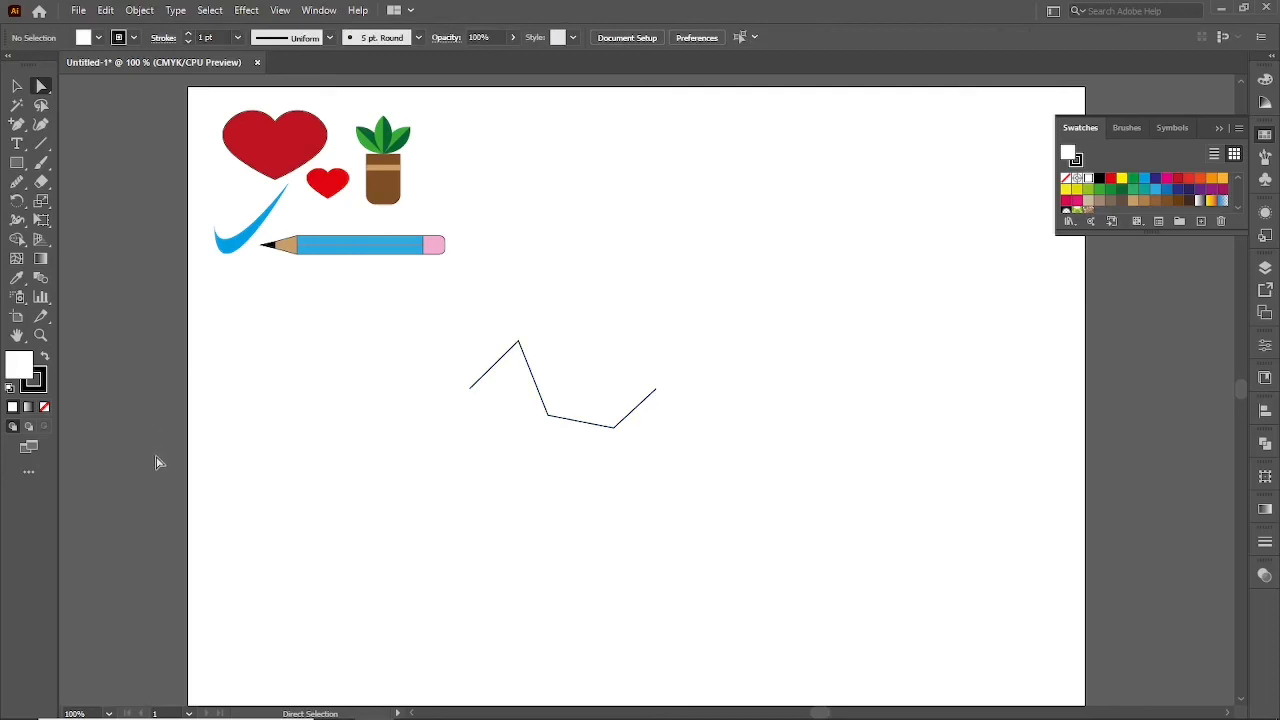
left_click_drag(440, 336, 565, 468)
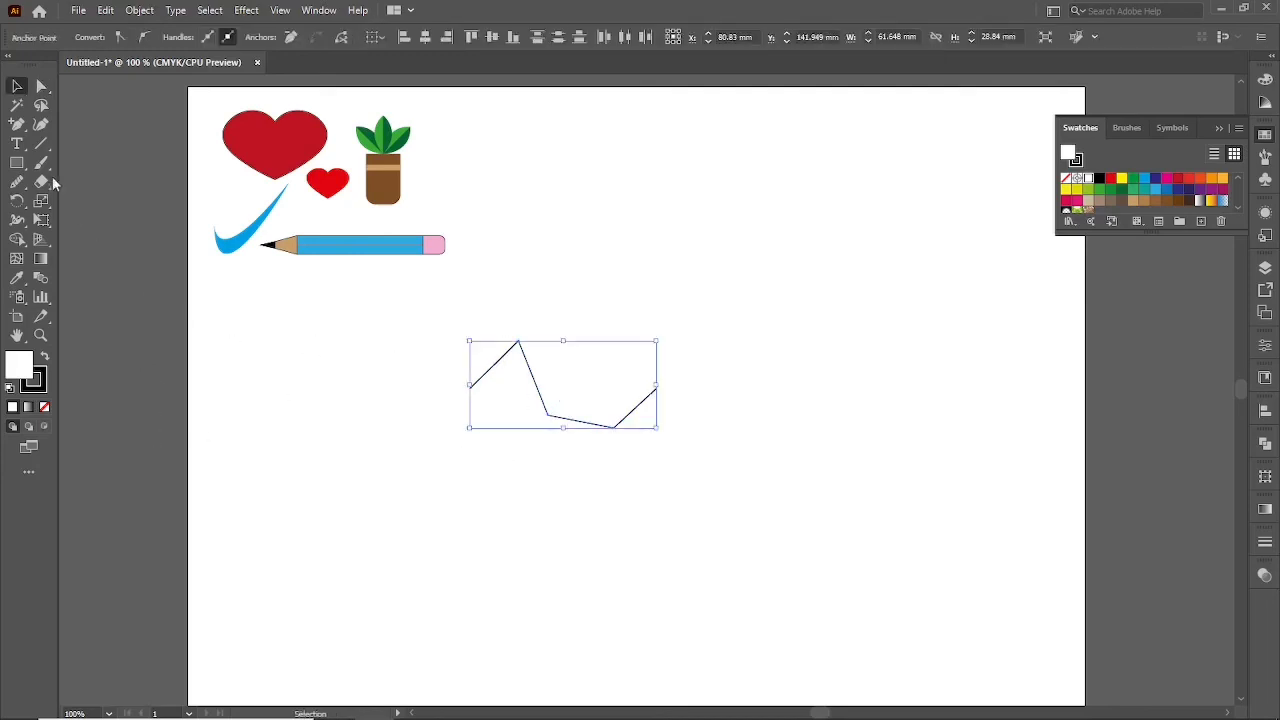
left_click(17, 124)
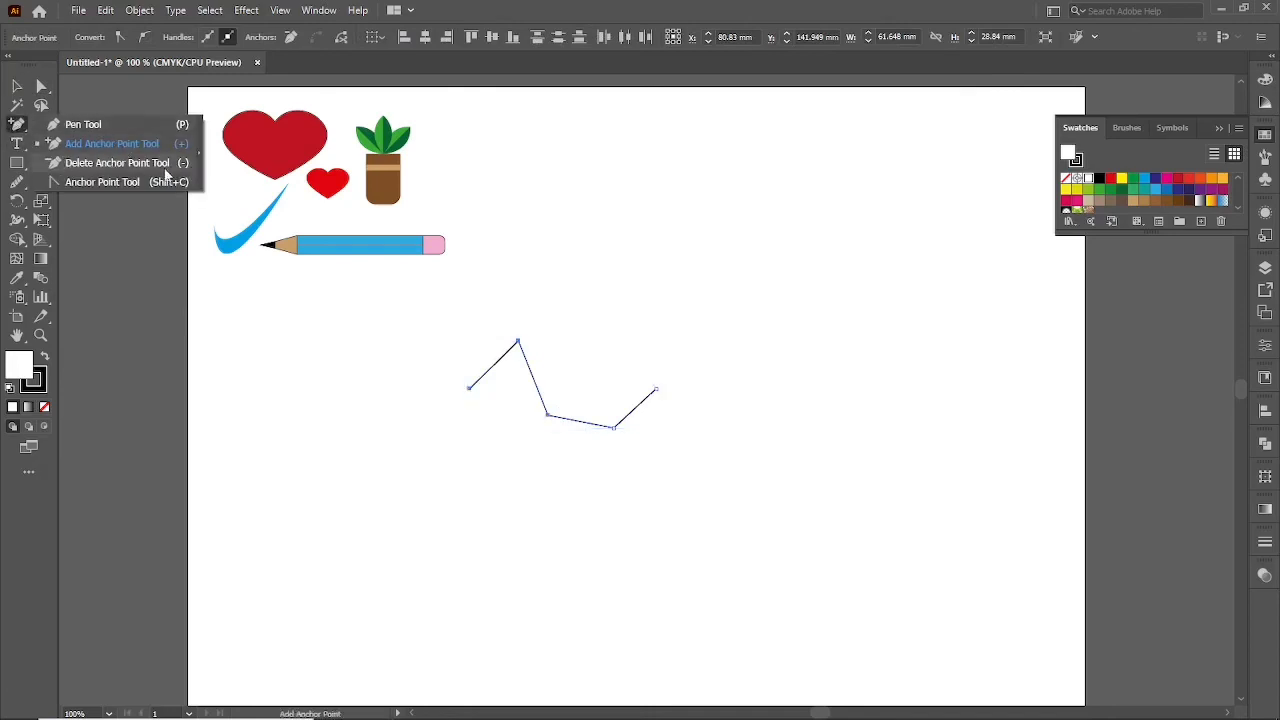
Delete the bend, bottom and apex anchors to straighten the line, then select it
left_click(165, 164)
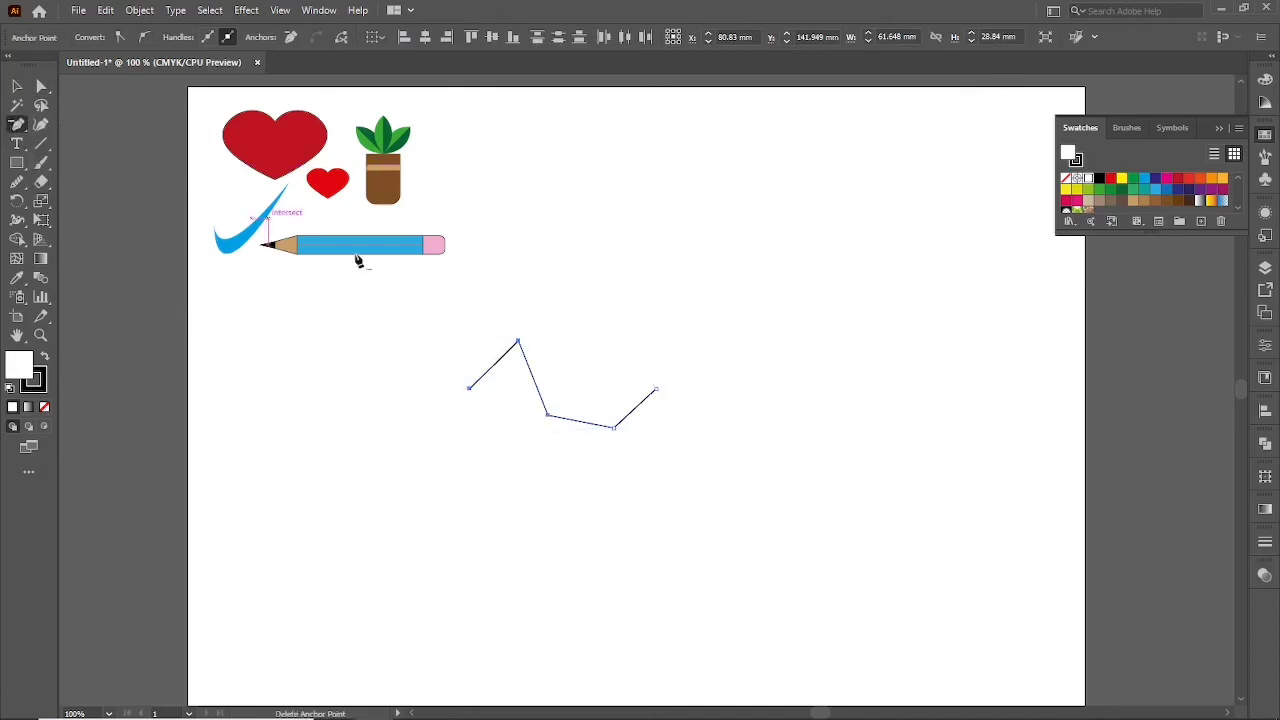
left_click(547, 414)
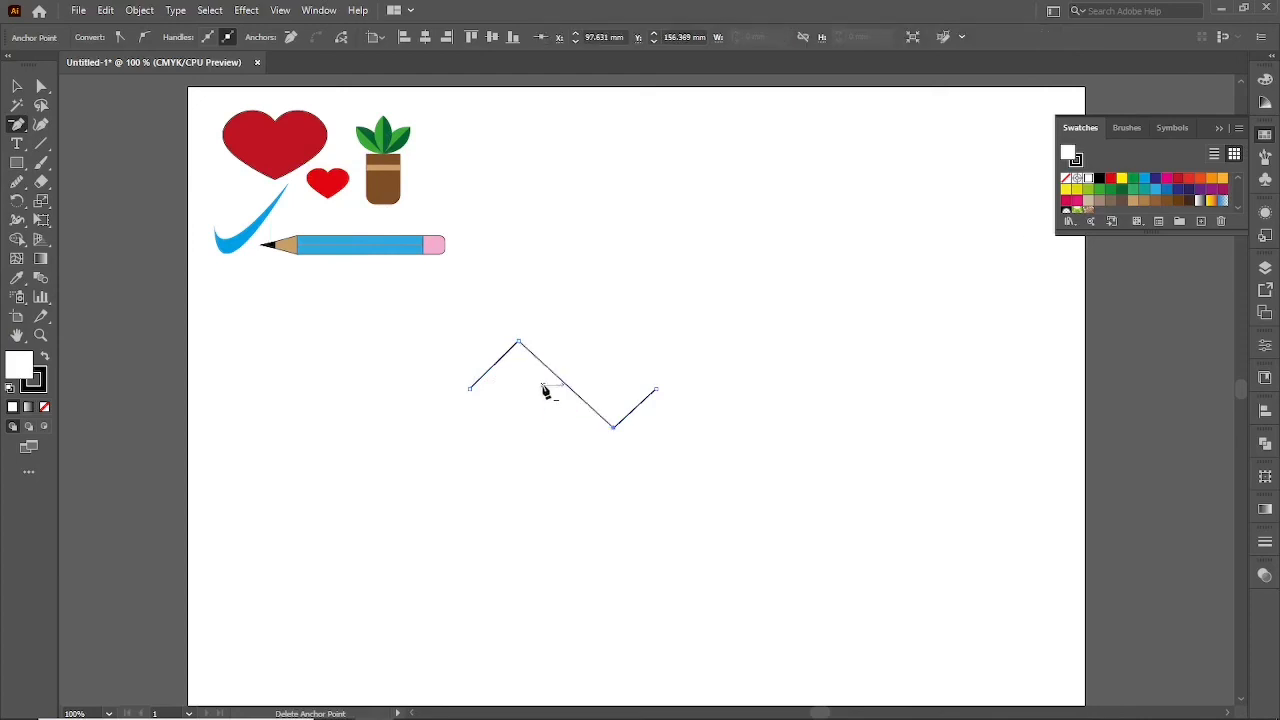
left_click(614, 428)
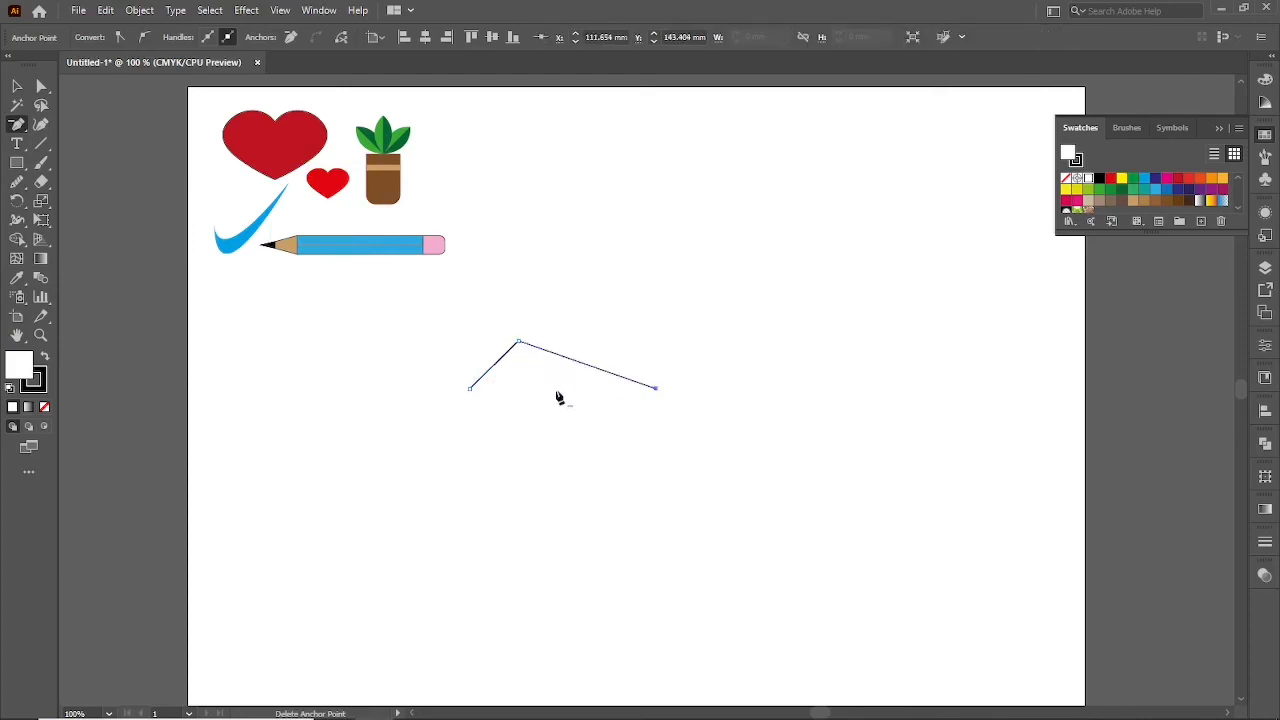
left_click(519, 343)
key("v")
left_click(517, 313)
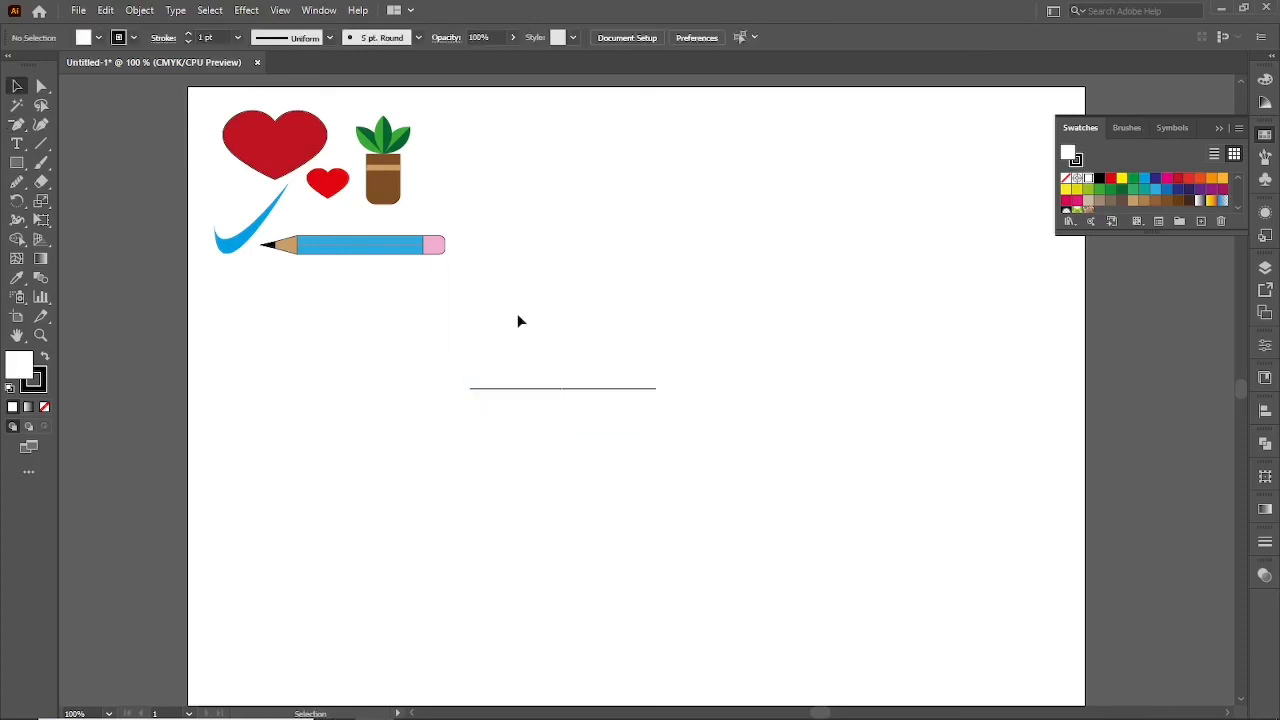
left_click(563, 388)
Bend the straight line upward into an arch with the Anchor Point tool, undoing a downward bend
left_click(16, 124)
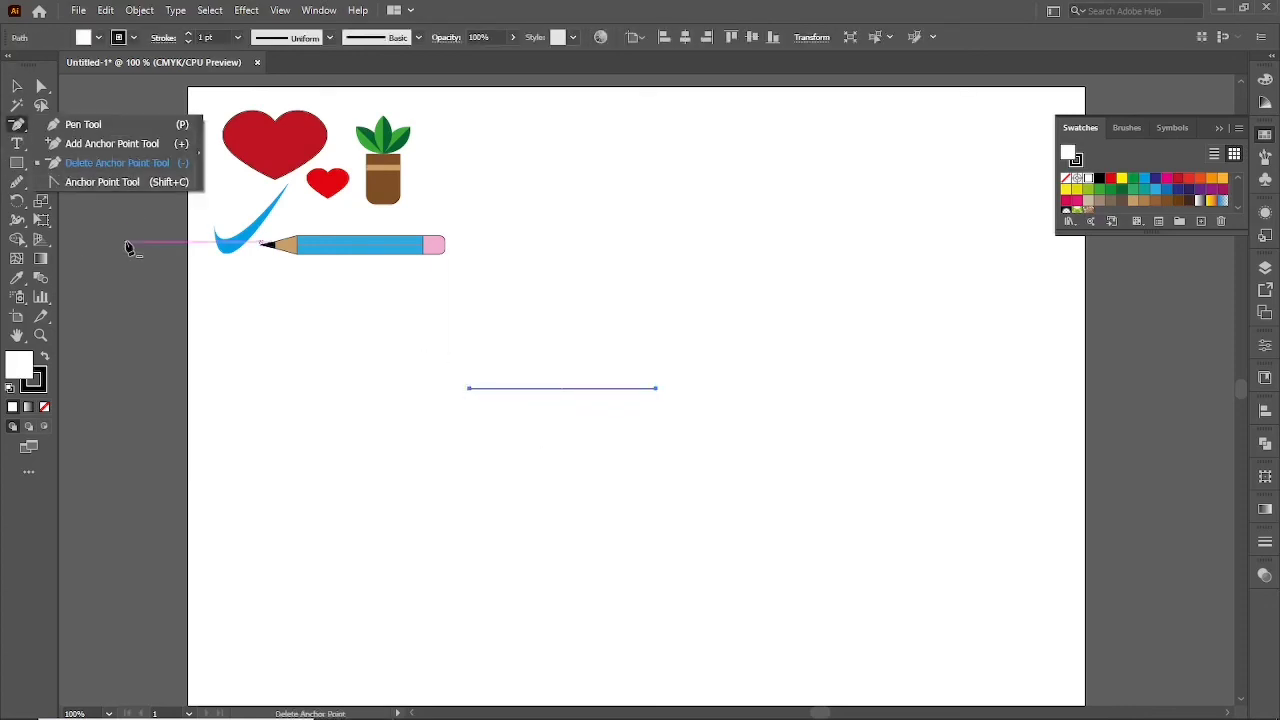
left_click(131, 182)
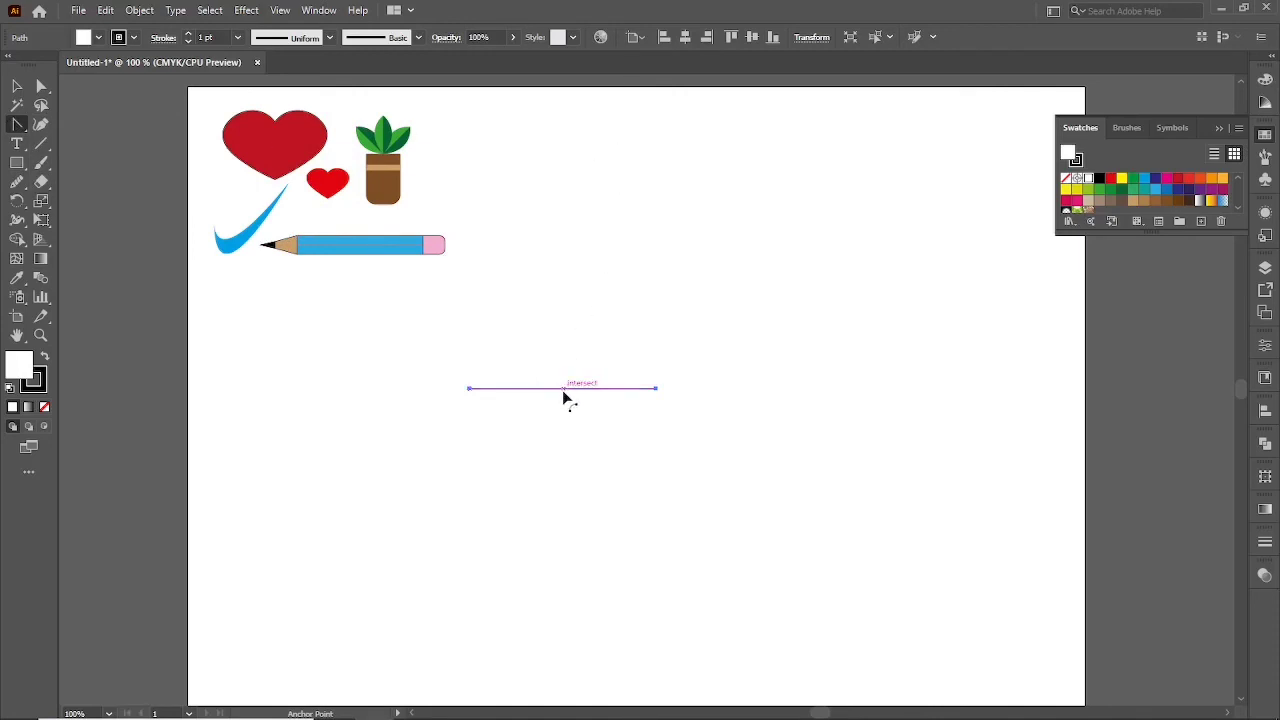
left_click_drag(564, 389, 564, 338)
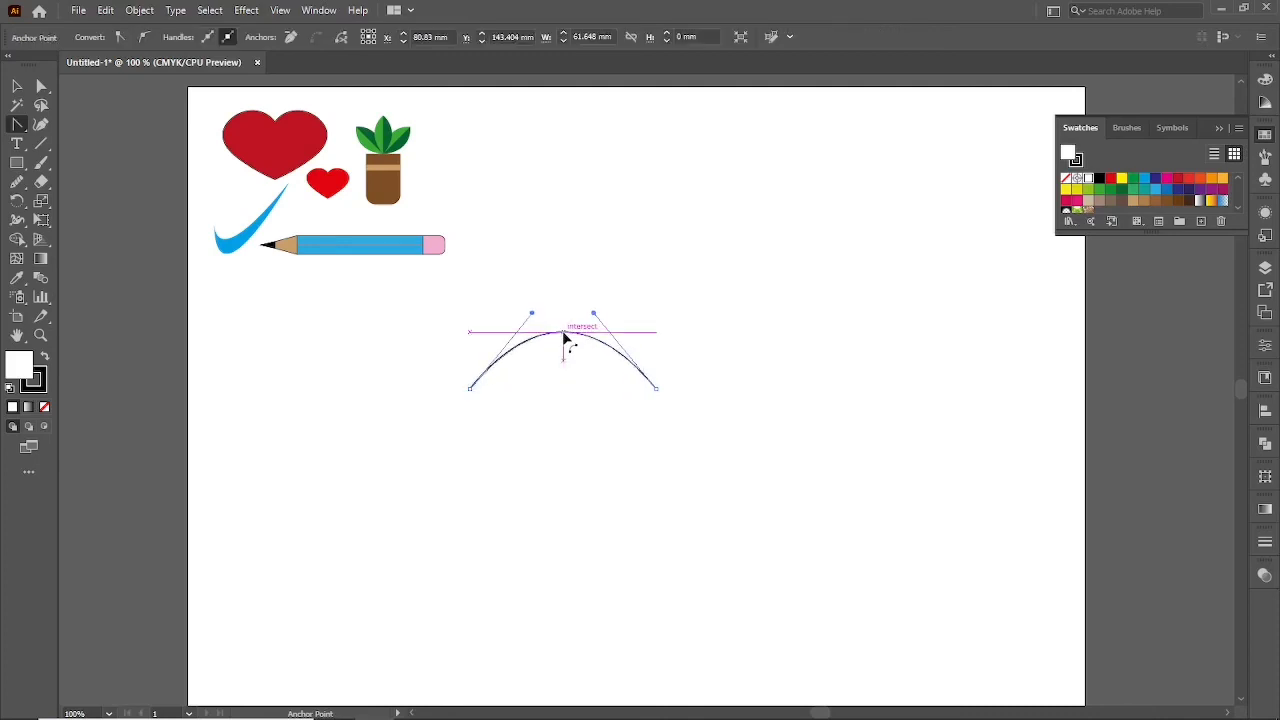
left_click_drag(565, 336, 568, 446)
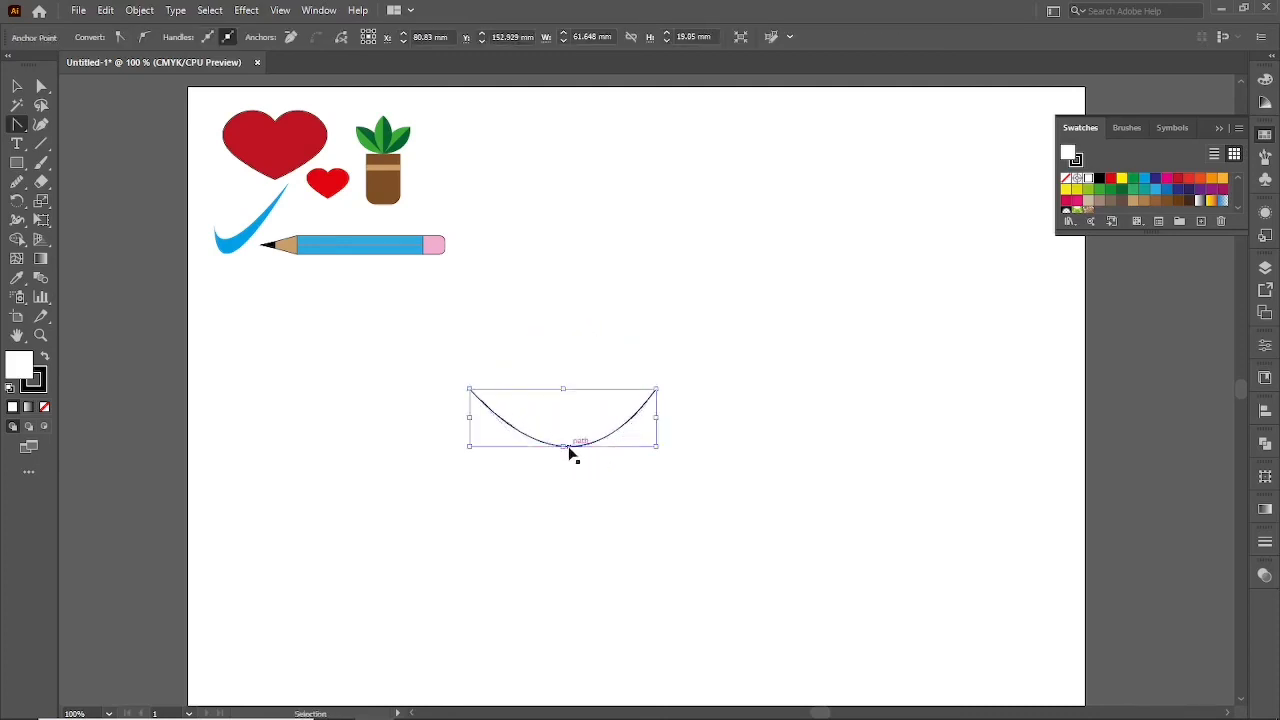
key("ctrl+z")
Select the arch and delete it from the artboard
key("v")
left_click(562, 367)
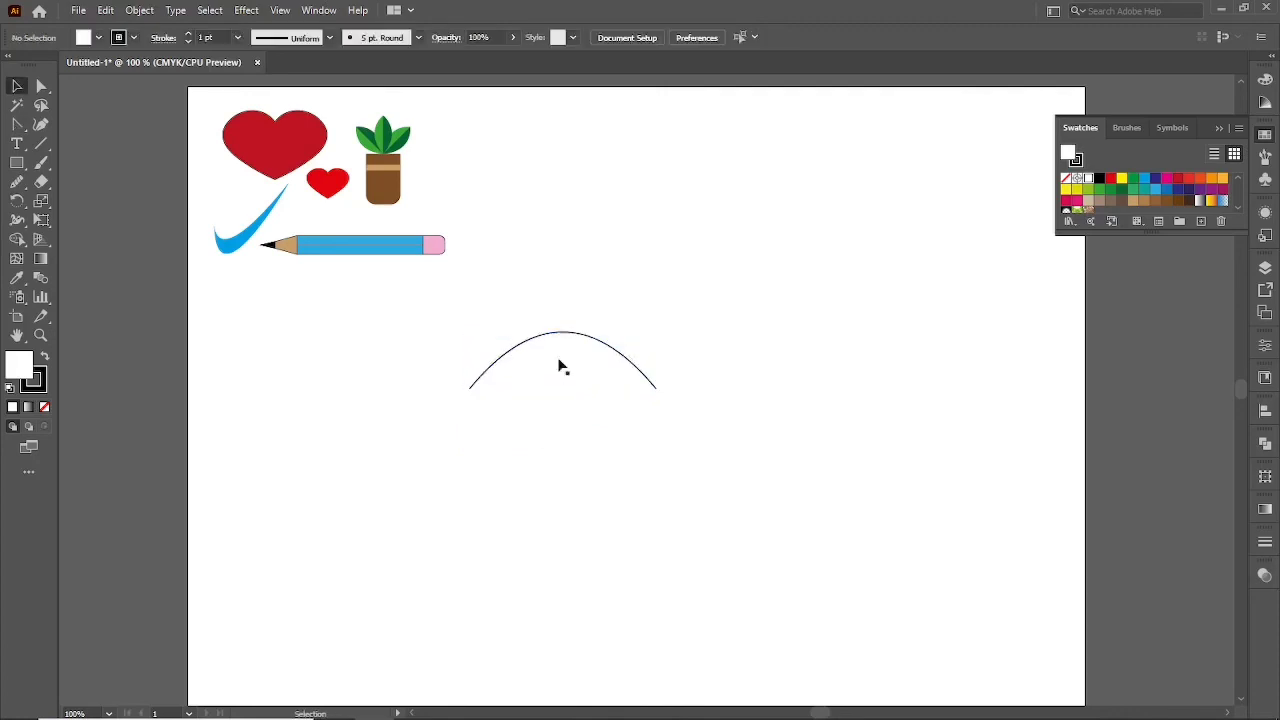
left_click_drag(549, 238, 603, 458)
key("Delete")
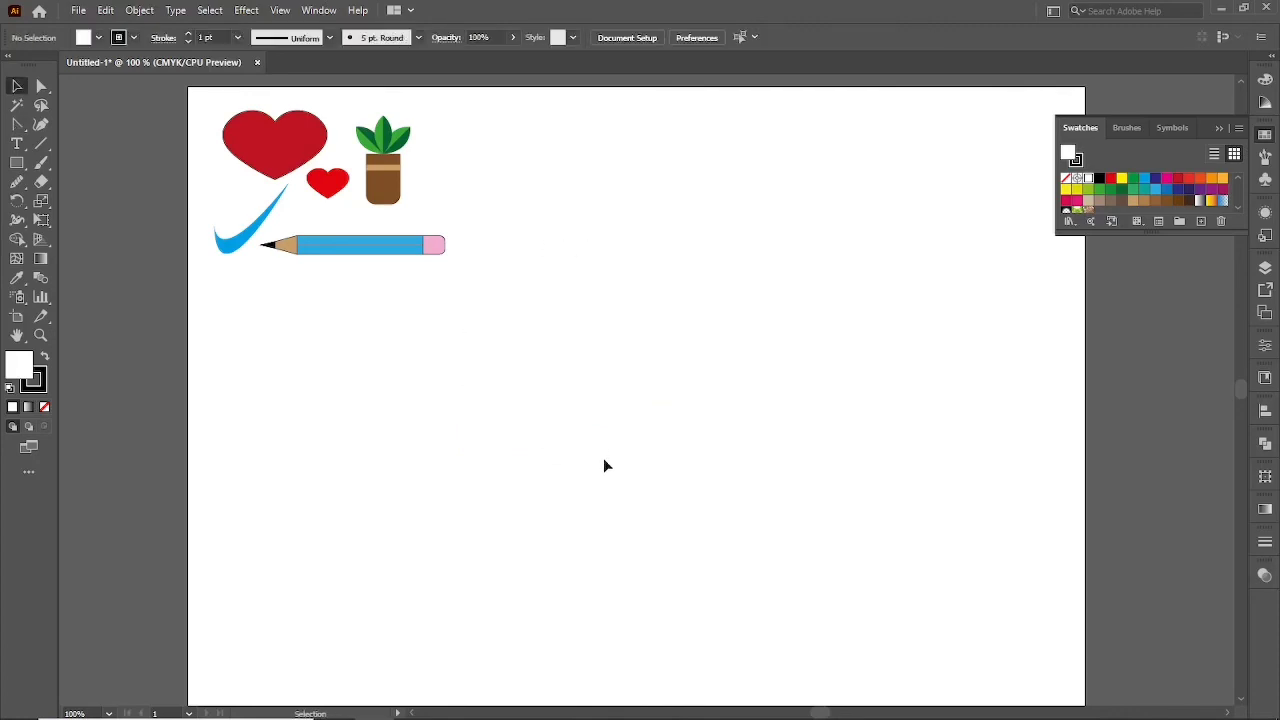